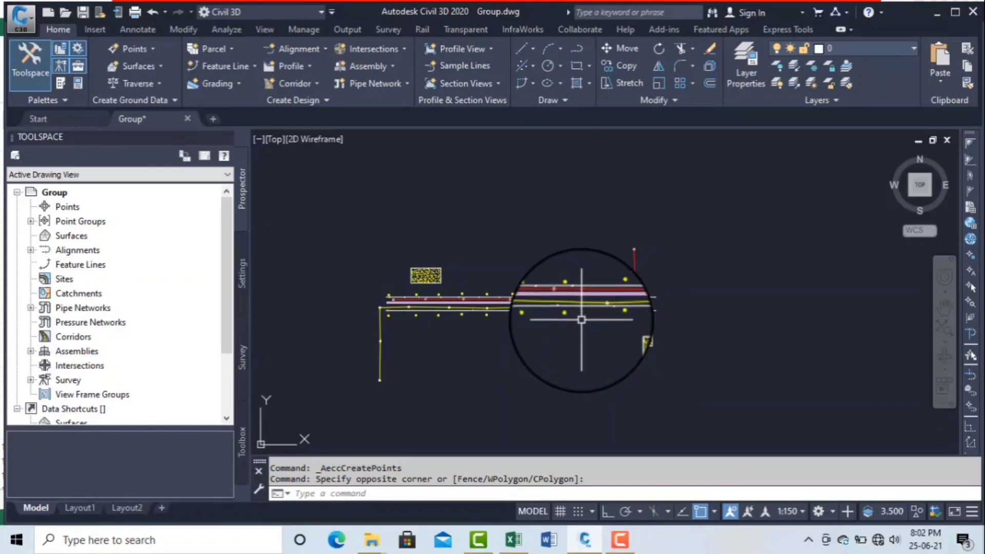
Examine the yellow line with its cyan square markers around the road's western end and southward branch
scroll(583, 321, "up", 4)
scroll(587, 304, "down", 4)
scroll(369, 314, "up", 3)
scroll(387, 259, "down", 2)
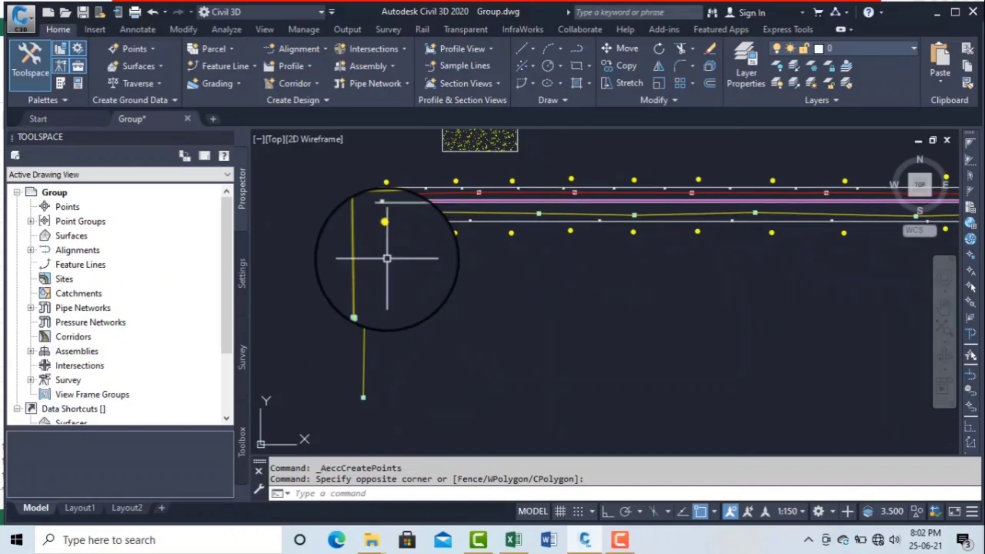
scroll(409, 228, "up", 5)
scroll(409, 228, "down", 4)
scroll(359, 354, "up", 4)
scroll(353, 336, "down", 4)
scroll(353, 335, "up", 4)
scroll(352, 339, "down", 4)
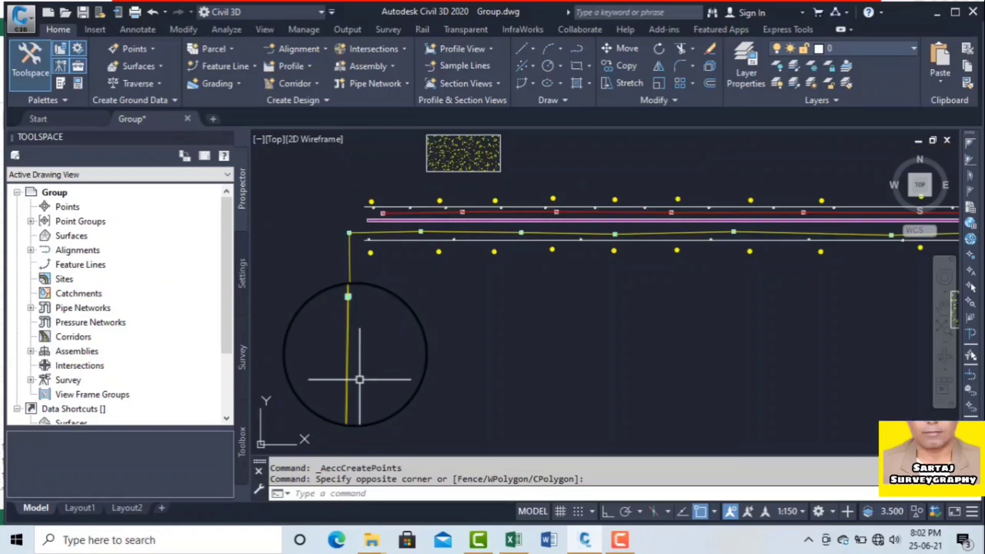
scroll(352, 351, "up", 4)
scroll(338, 363, "down", 3)
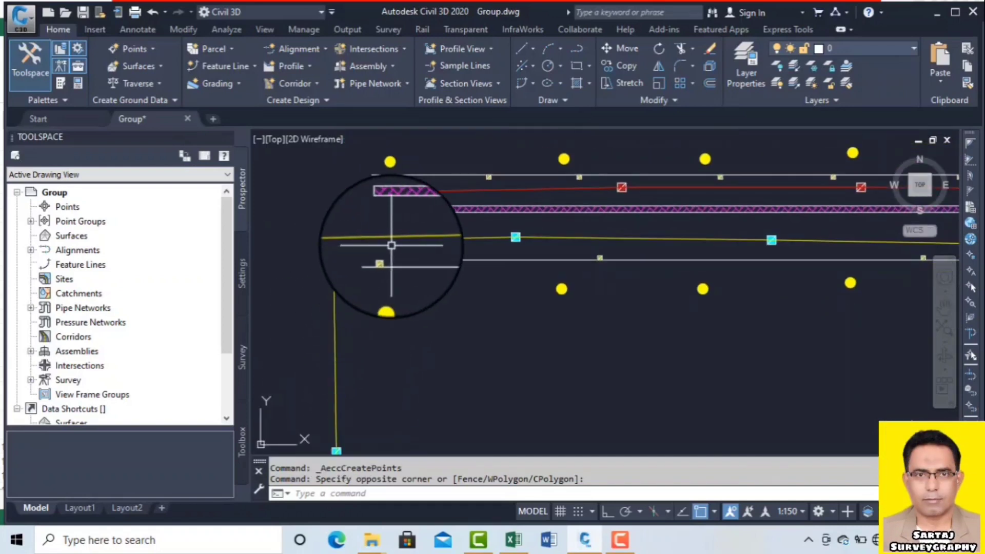
Examine the red line with its square markers along the road and up its northward branch at the eastern end
mouse_move(513, 237)
middle_mouse_down()
mouse_move(589, 231)
mouse_move(440, 238)
mouse_move(649, 235)
middle_mouse_up()
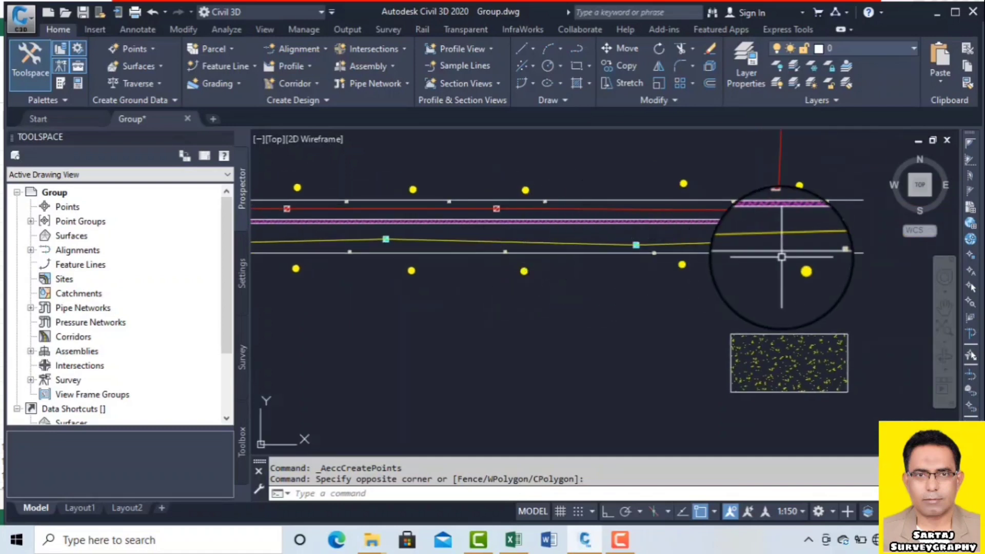
scroll(781, 251, "down", 4)
scroll(487, 217, "up", 4)
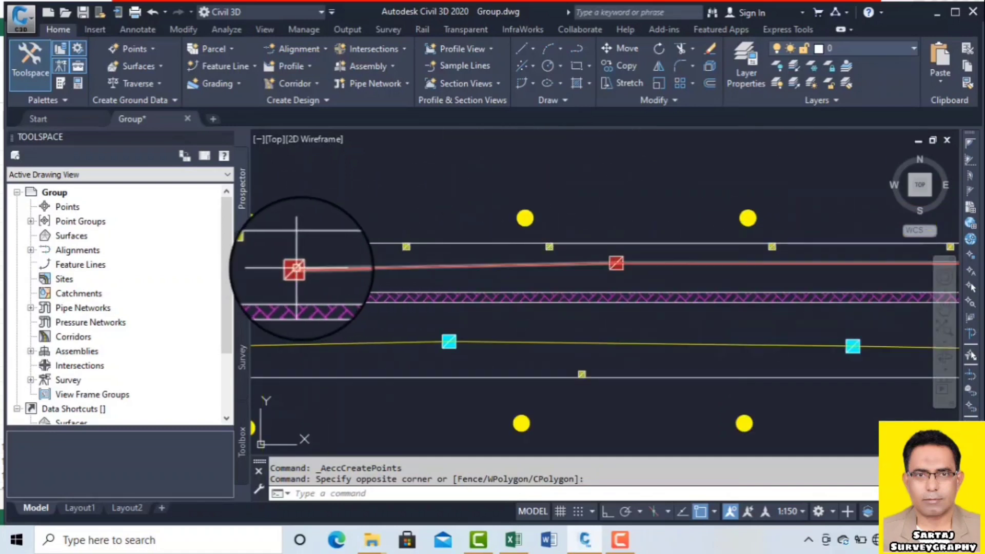
scroll(441, 269, "down", 4)
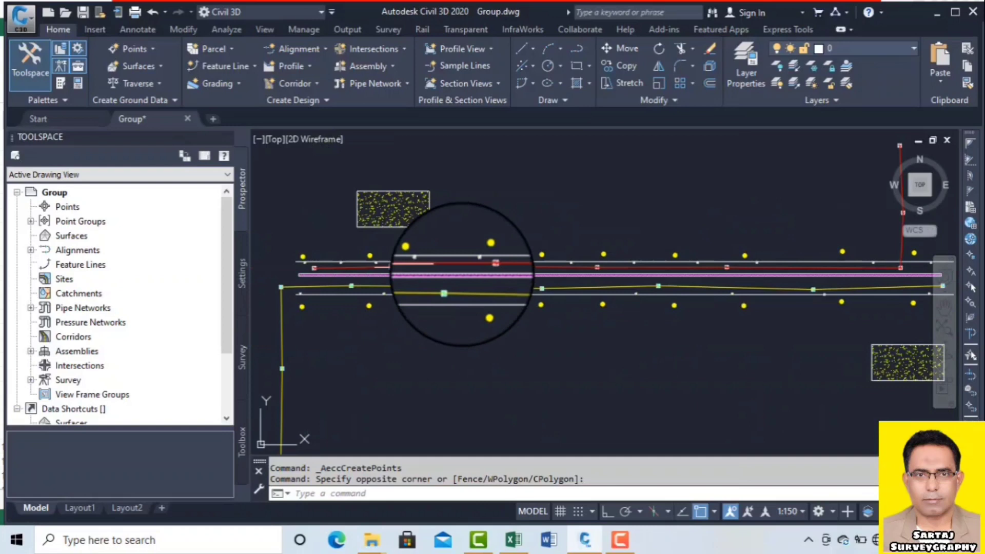
scroll(660, 264, "down", 3)
mouse_move(726, 294)
middle_mouse_down()
mouse_move(660, 263)
mouse_move(660, 352)
middle_mouse_up()
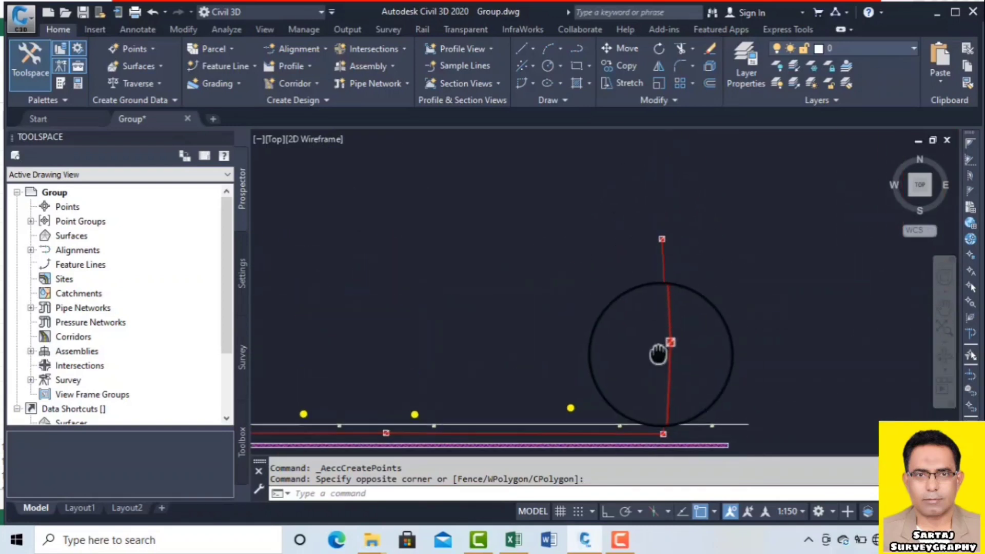
scroll(656, 279, "down", 3)
middle_click_drag(462, 325, 638, 325)
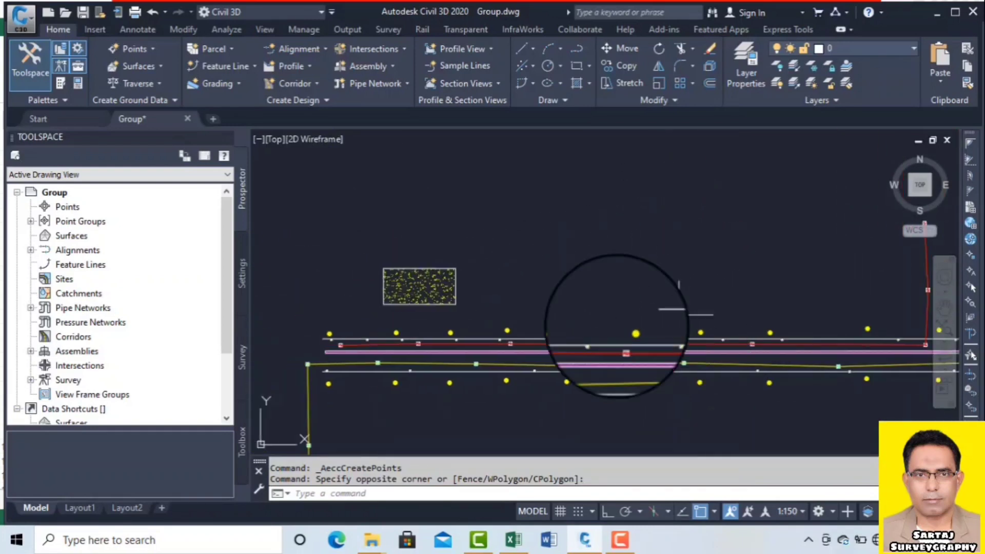
Examine the yellow round markers along both sides of the road and the small hatched squares on its edge lines
scroll(343, 330, "up", 5)
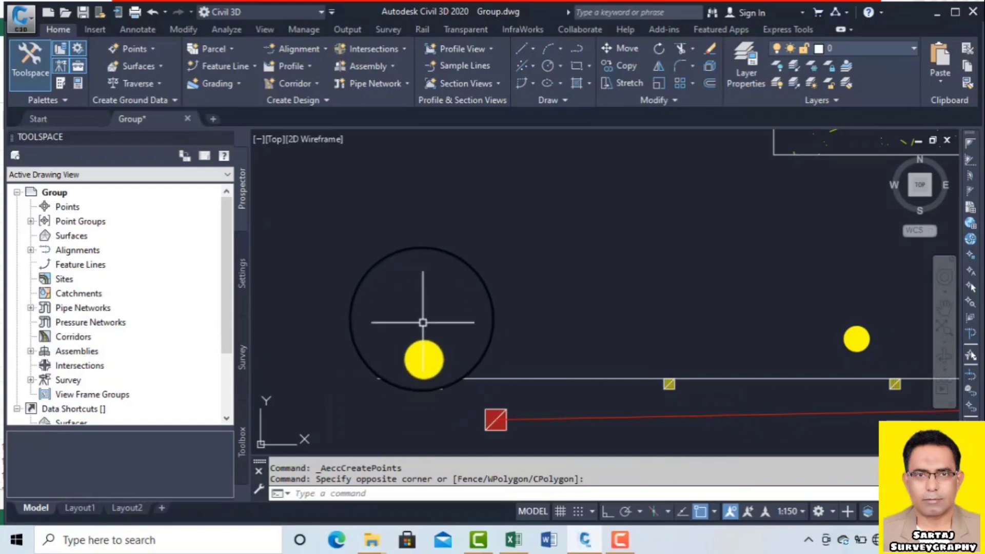
scroll(391, 300, "down", 4)
scroll(581, 290, "down", 2)
mouse_move(581, 290)
middle_mouse_down()
mouse_move(535, 272)
mouse_move(477, 269)
middle_mouse_up()
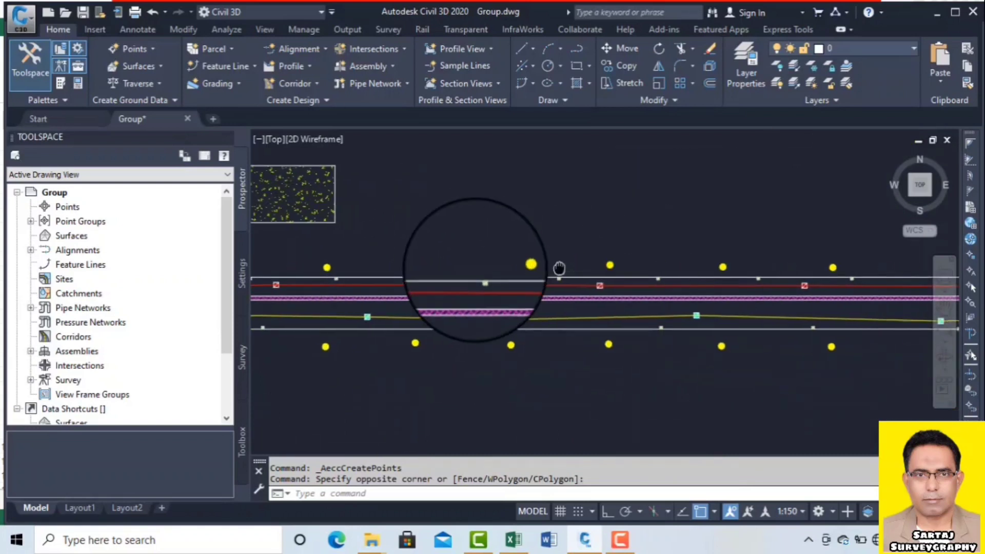
middle_click_drag(729, 286, 654, 291)
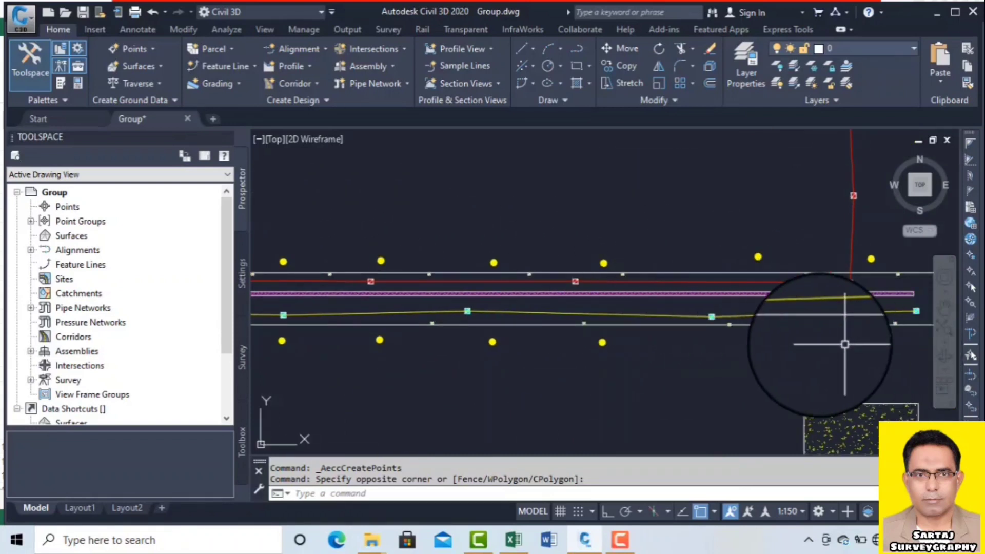
middle_click_drag(480, 349, 716, 349)
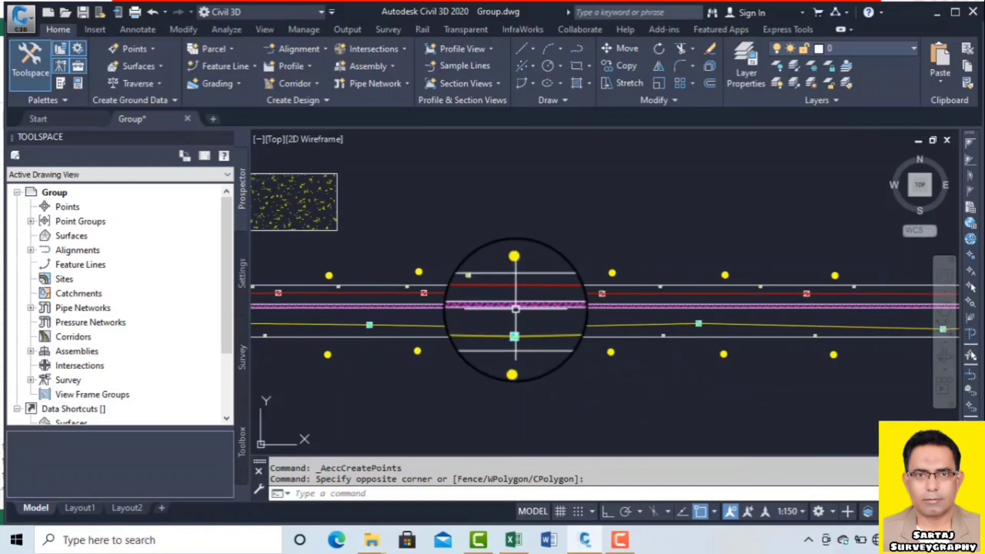
scroll(512, 309, "up", 2)
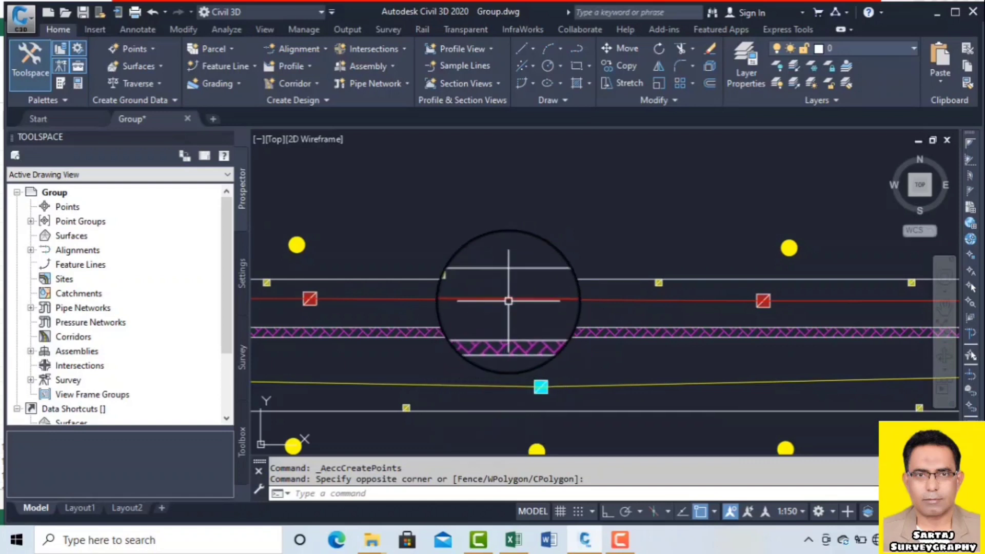
middle_click_drag(488, 355, 736, 302)
scroll(354, 218, "up", 10)
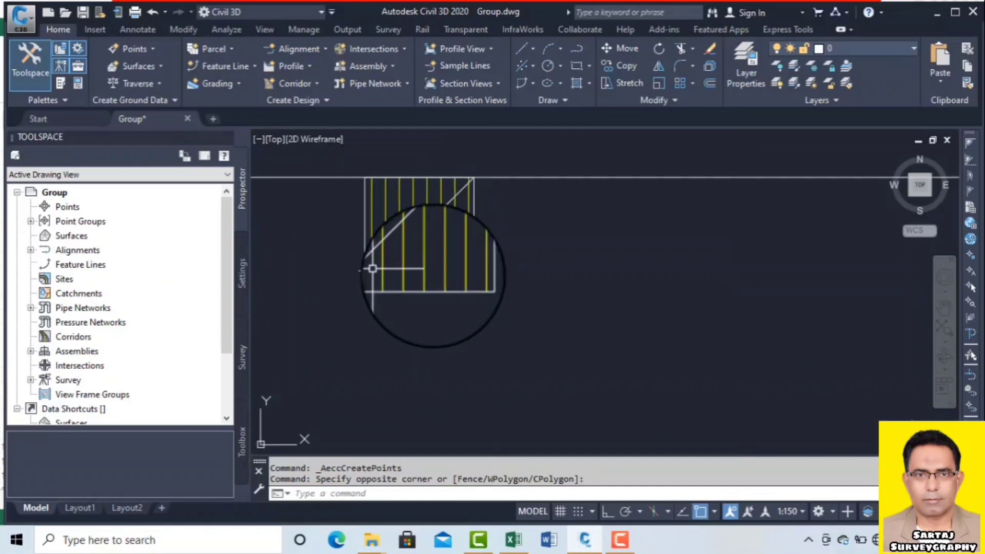
scroll(462, 252, "down", 8)
scroll(495, 255, "down", 6)
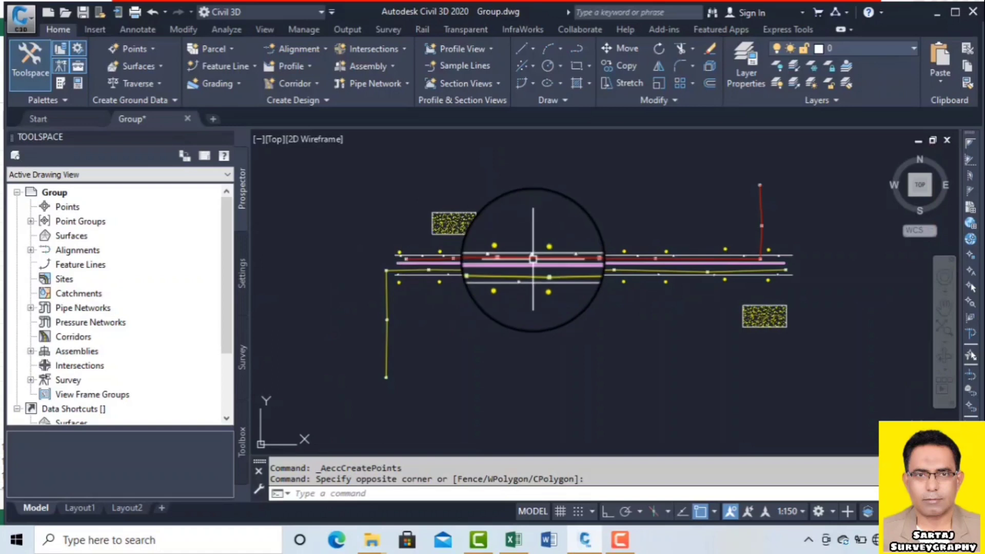
Examine the magenta hatched strip along the road's centre and the speckled hatched rectangle north of the road
scroll(483, 267, "up", 5)
scroll(498, 265, "down", 2)
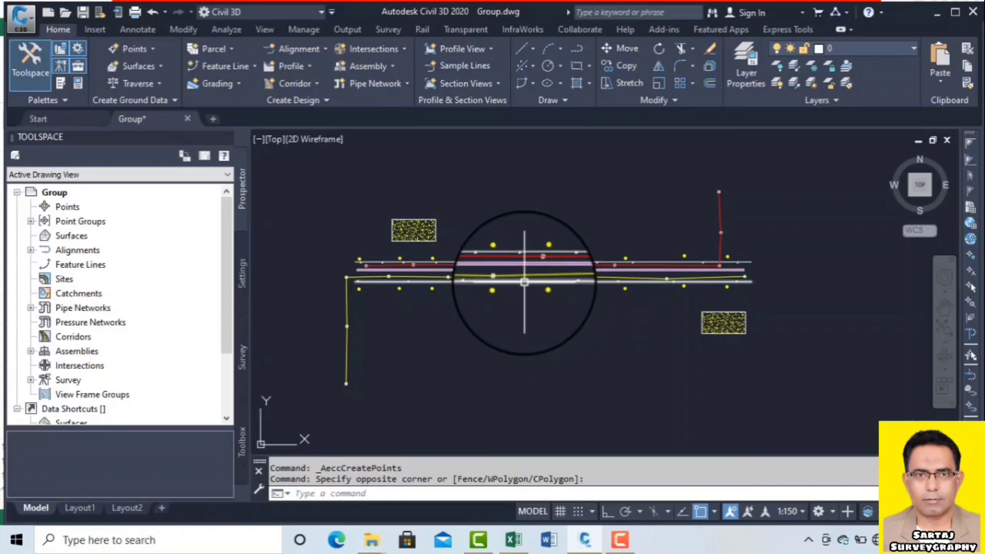
scroll(469, 263, "up", 4)
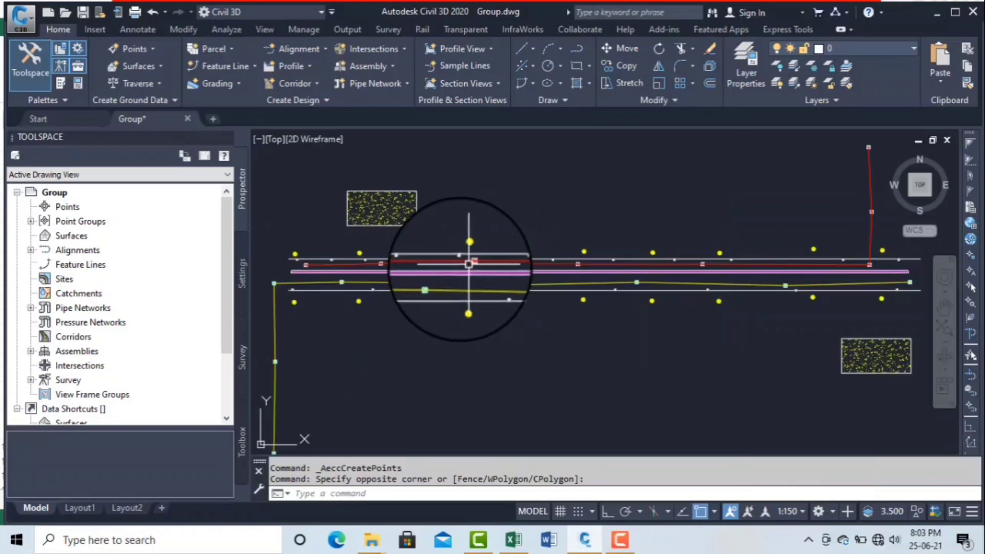
scroll(440, 270, "down", 3)
scroll(375, 270, "up", 3)
scroll(376, 270, "down", 2)
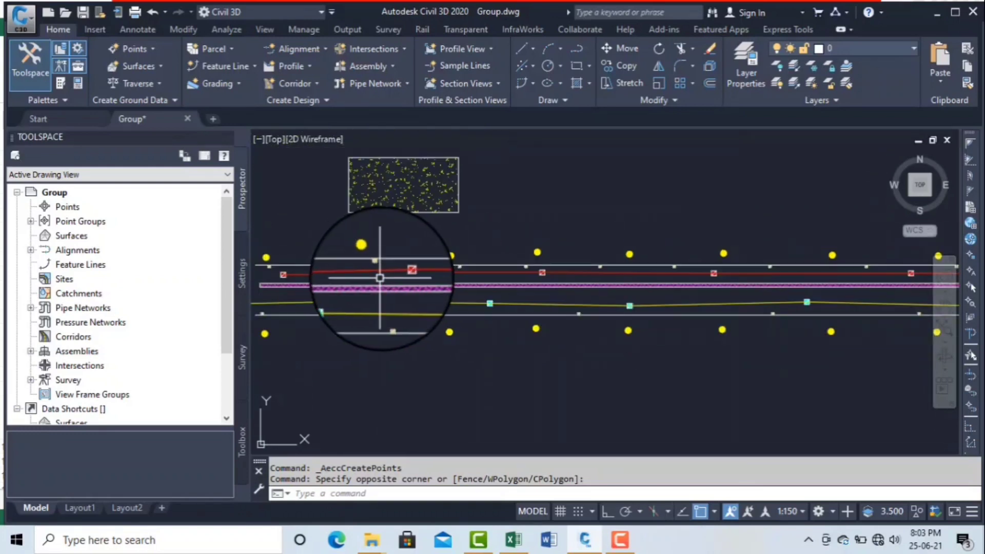
middle_click_drag(261, 283, 359, 286)
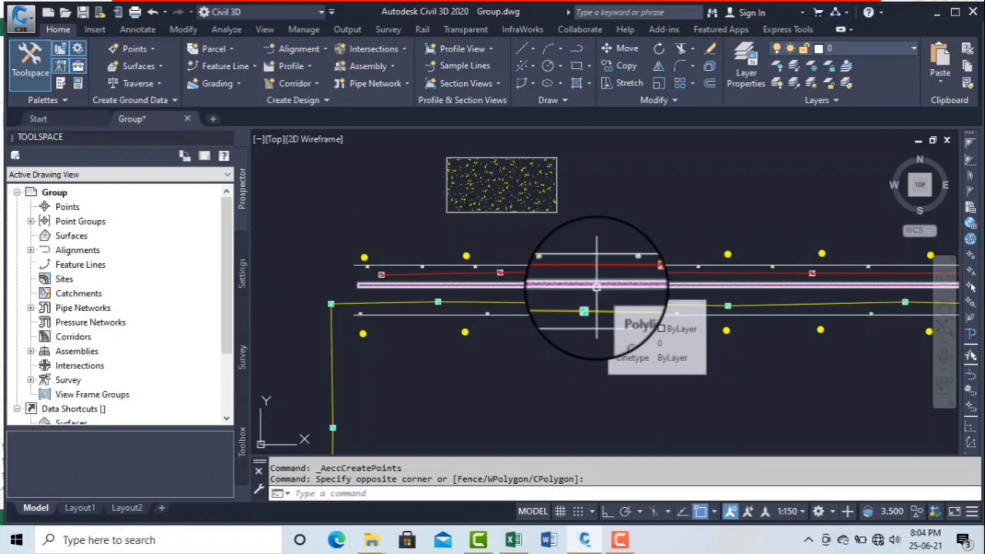
scroll(596, 288, "up", 2)
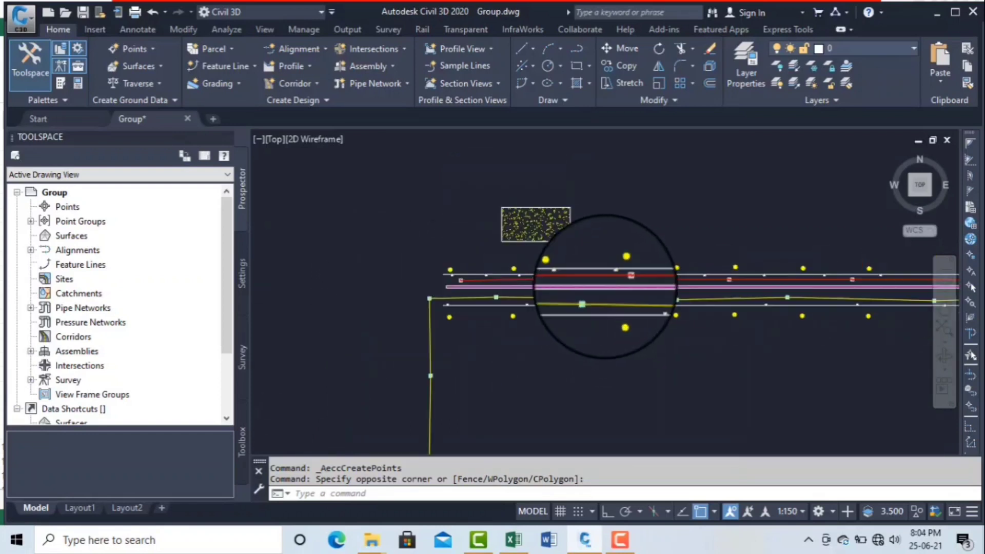
scroll(649, 207, "down", 2)
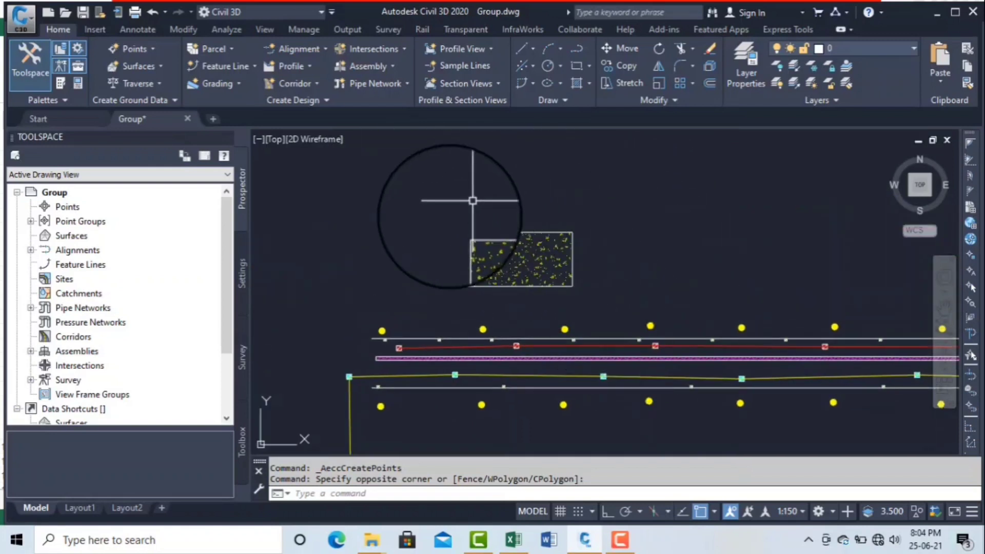
scroll(564, 243, "up", 2)
scroll(564, 243, "up", 2)
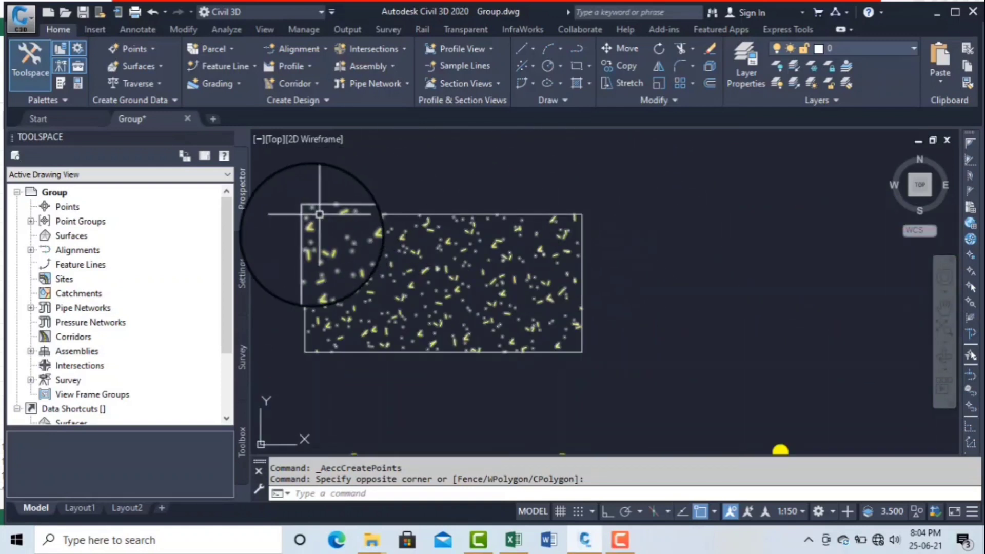
scroll(370, 226, "down", 4)
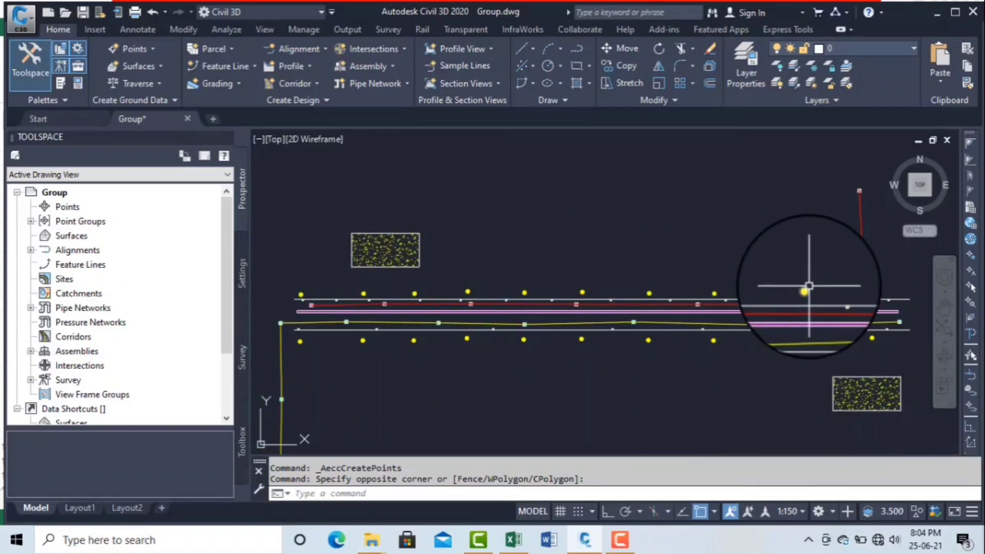
Examine the eastern half of the road in detail and compare it with the overall site layout
scroll(809, 286, "up", 5)
scroll(809, 286, "down", 3)
scroll(764, 328, "up", 1)
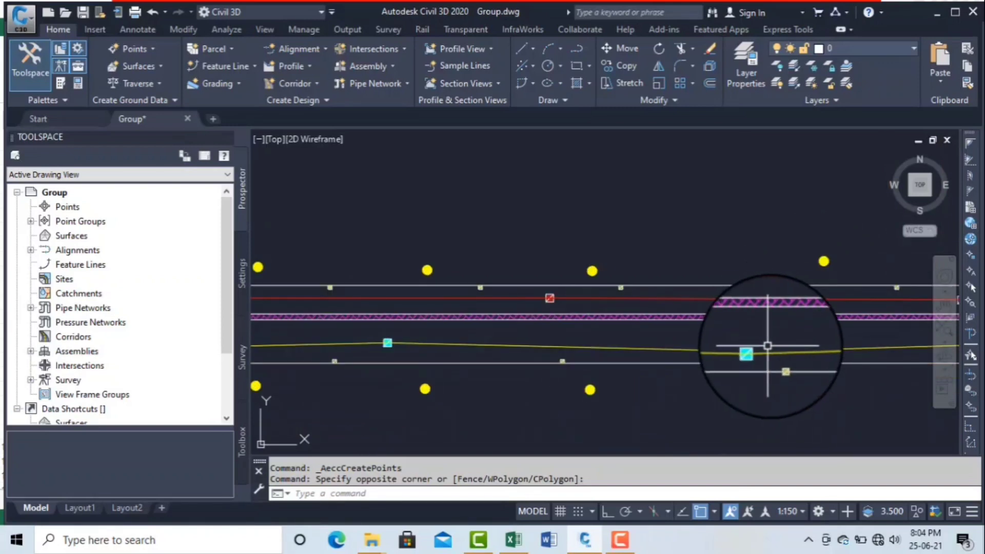
scroll(811, 364, "up", 4)
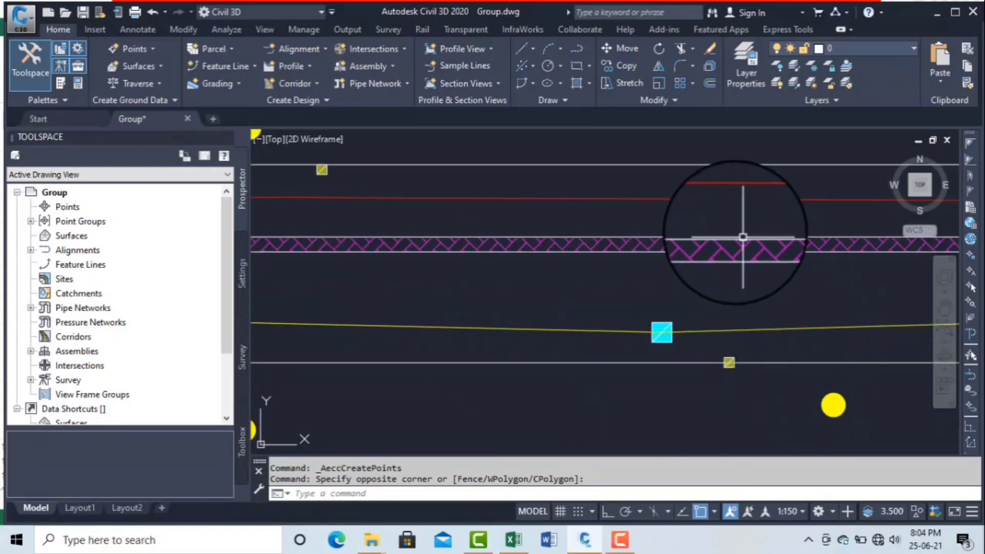
scroll(730, 242, "down", 3)
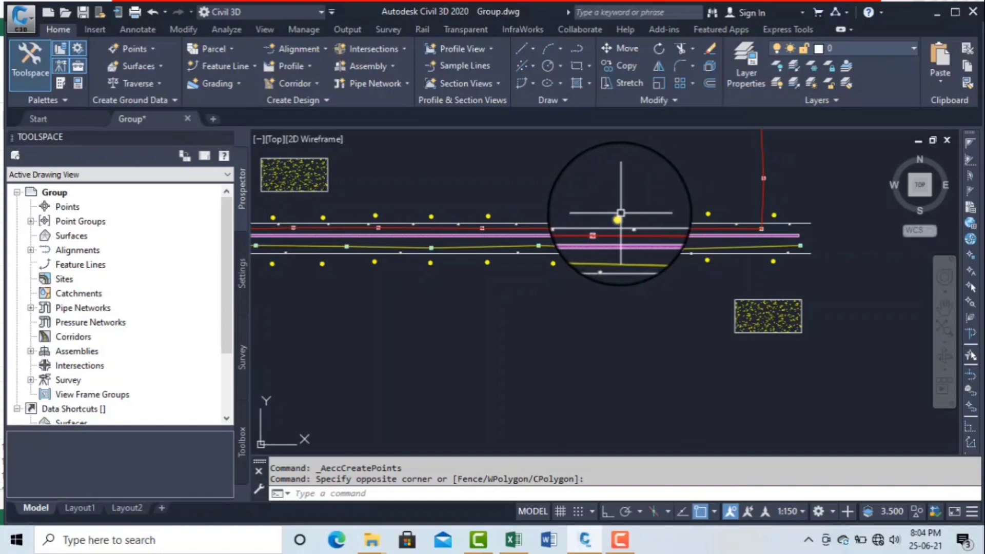
scroll(620, 230, "down", 3)
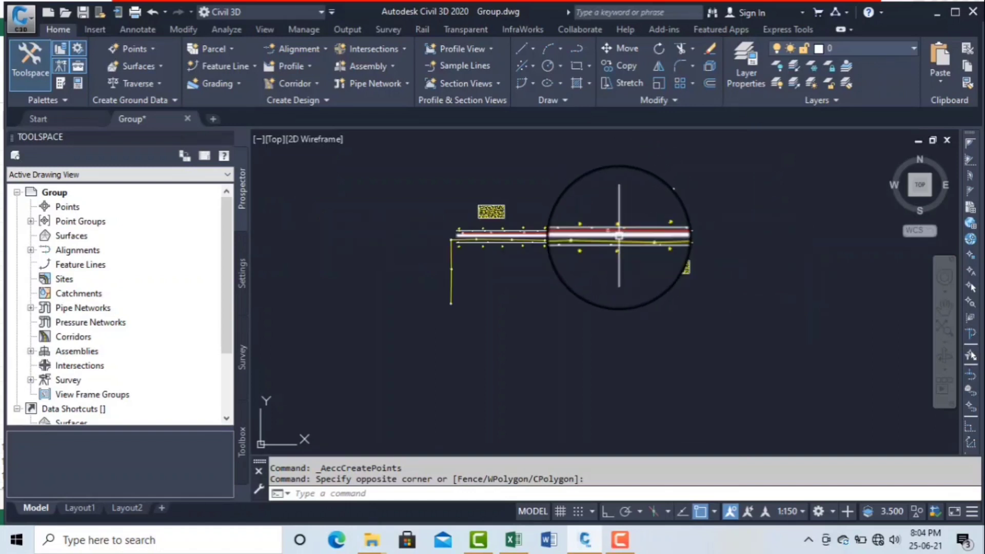
scroll(488, 236, "up", 3)
mouse_move(488, 235)
middle_mouse_down()
mouse_move(473, 231)
mouse_move(325, 286)
mouse_move(387, 292)
mouse_move(377, 286)
mouse_move(462, 277)
middle_mouse_up()
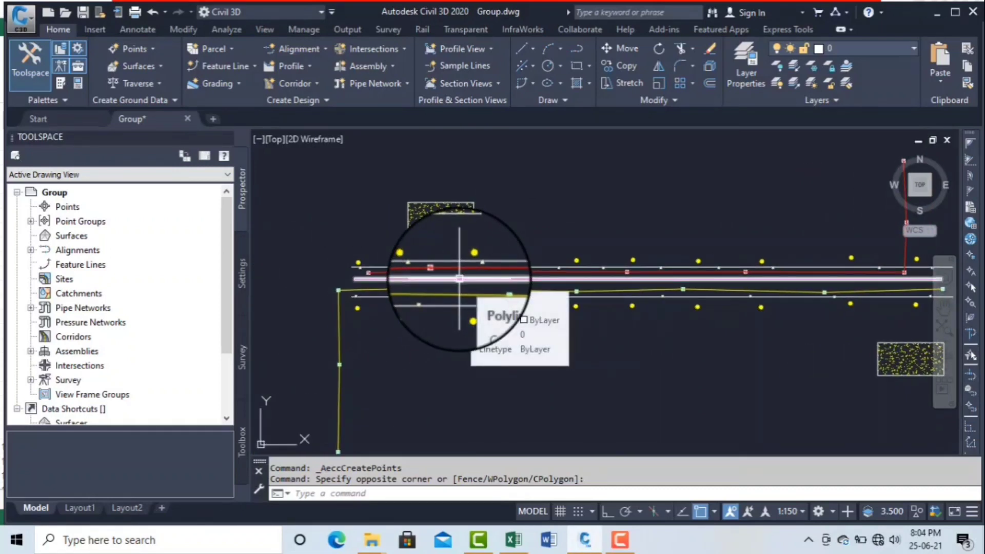
scroll(498, 276, "up", 4)
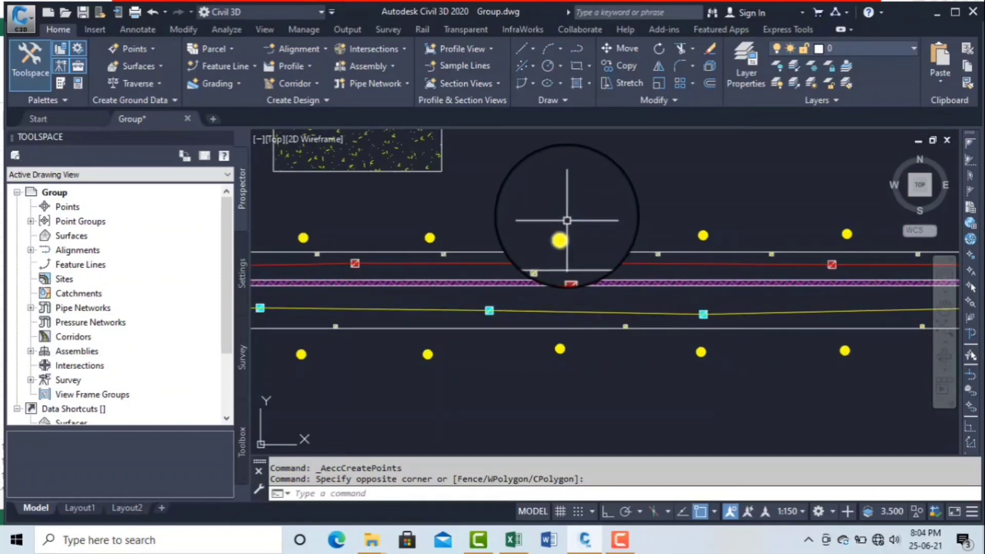
scroll(563, 227, "down", 4)
mouse_move(637, 230)
middle_mouse_down()
mouse_move(643, 242)
mouse_move(614, 237)
mouse_move(635, 263)
middle_mouse_up()
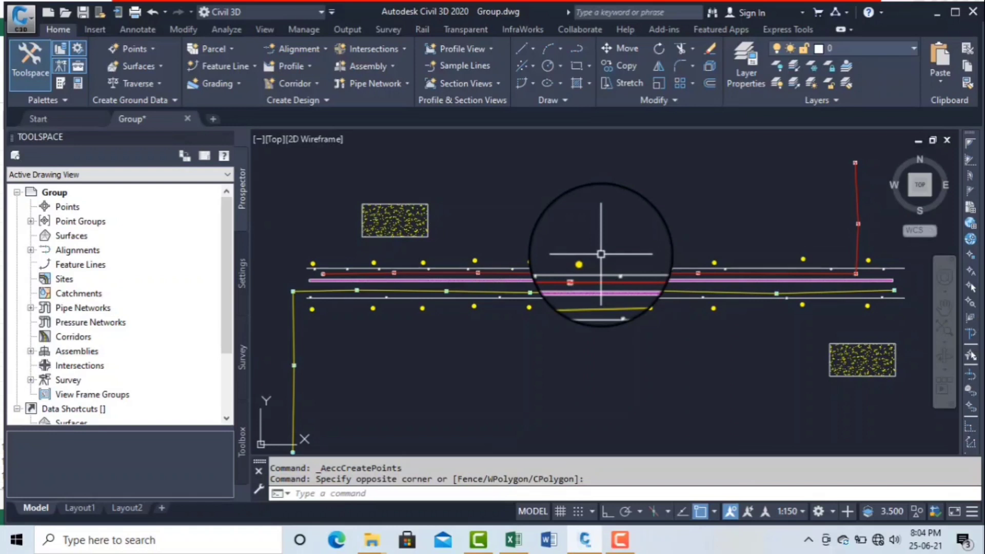
left_click(127, 50)
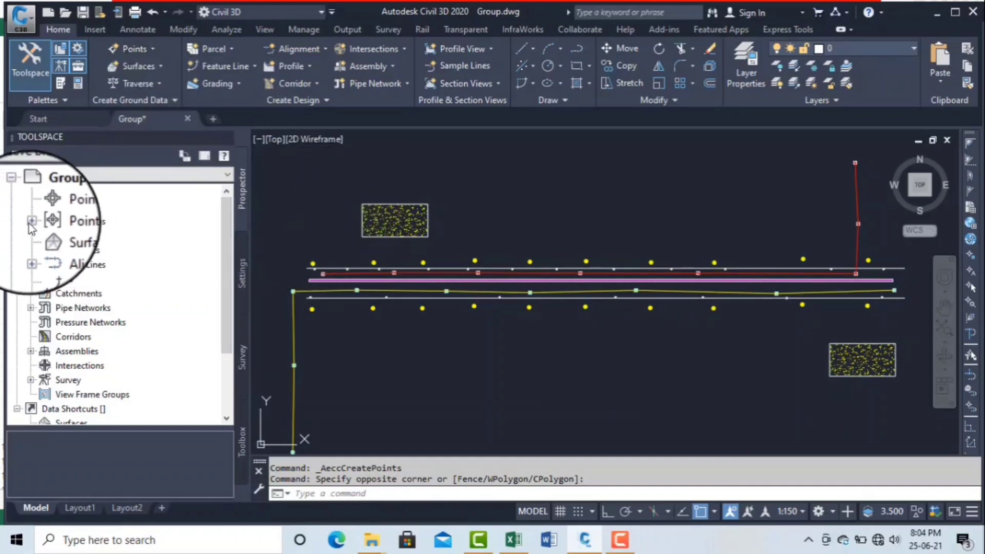
left_click(76, 225)
right_click(83, 223)
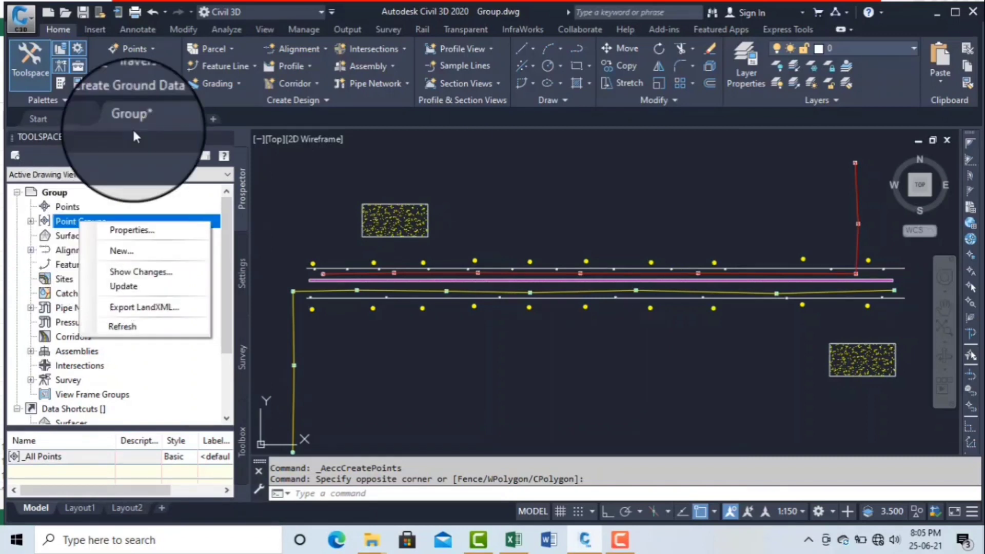
left_click(284, 201)
right_click(159, 229)
left_click(333, 192)
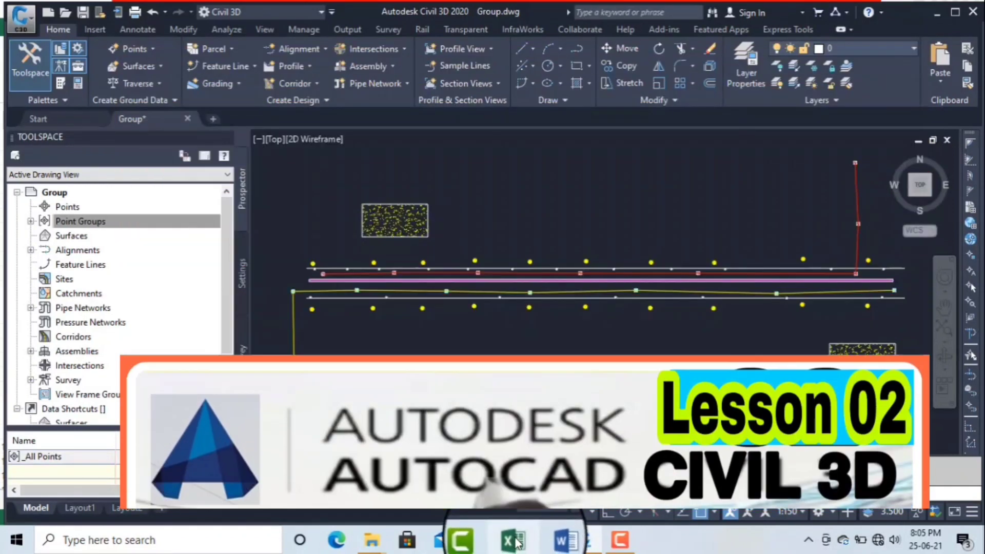
Switch to the RD workbook in Excel and review the colour-coded survey point list from its first row
left_click(513, 539)
scroll(287, 292, "up", 20)
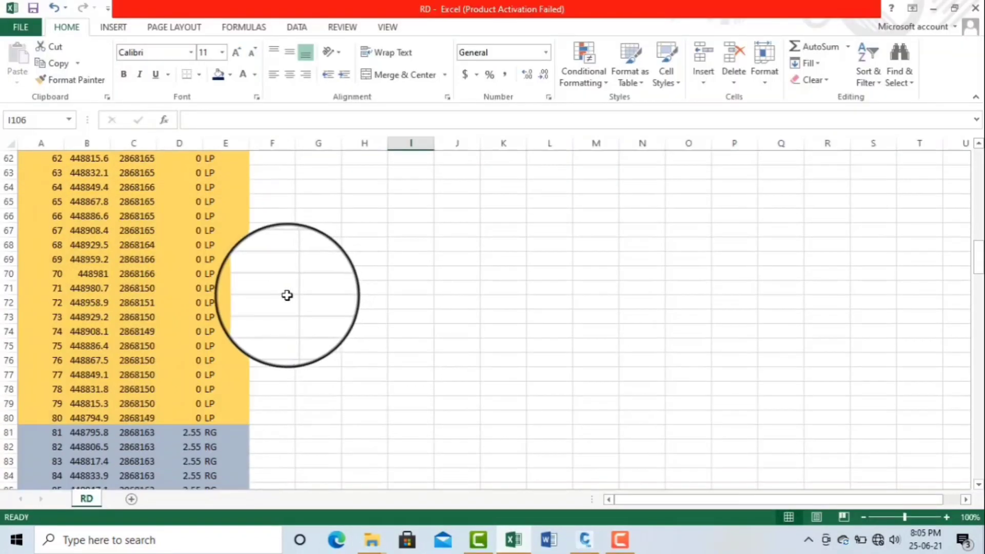
scroll(290, 289, "up", 4)
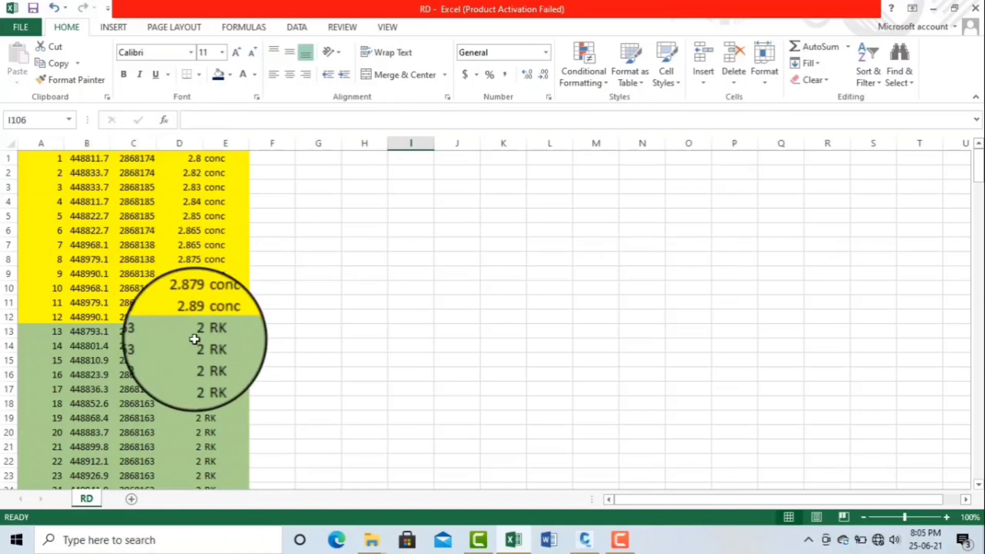
Skim the survey point list from the conc rows through the RK, SW, MH, LP, RG and GL code groups
scroll(197, 342, "down", 11)
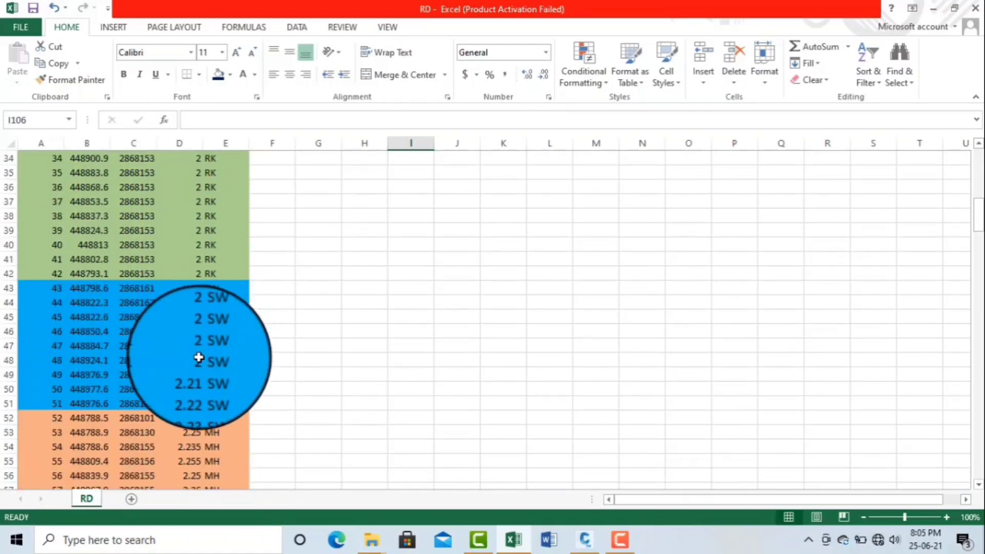
scroll(207, 363, "down", 7)
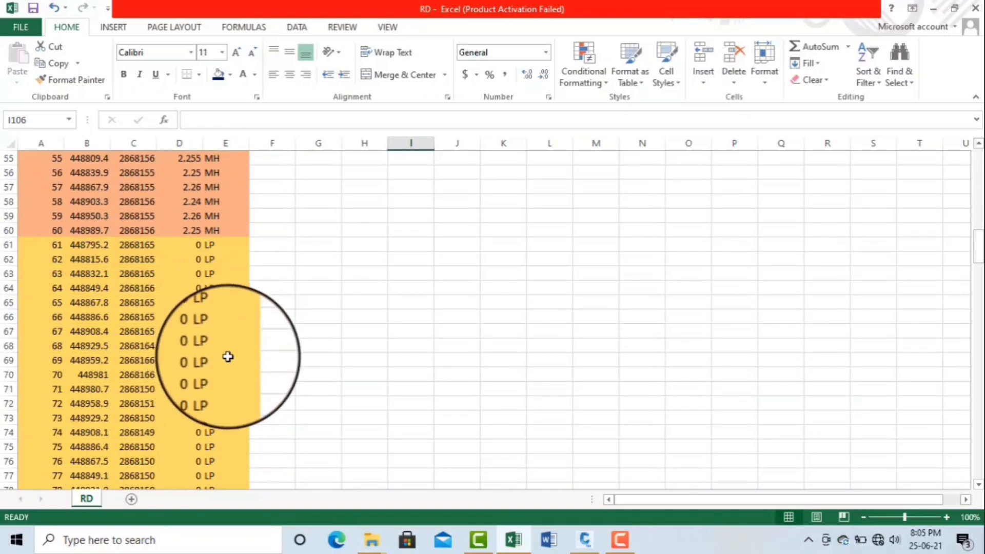
scroll(228, 357, "down", 9)
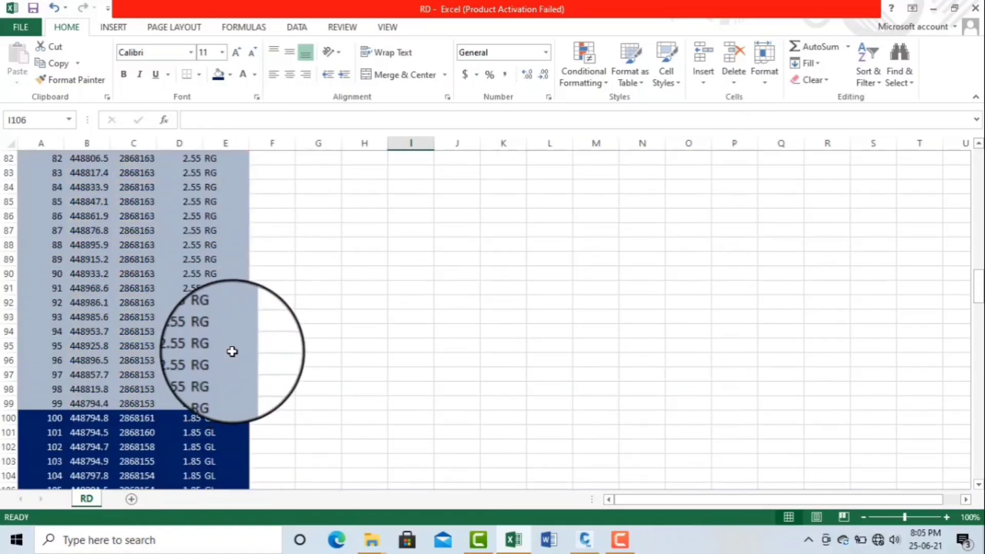
scroll(232, 353, "down", 11)
scroll(232, 358, "up", 7)
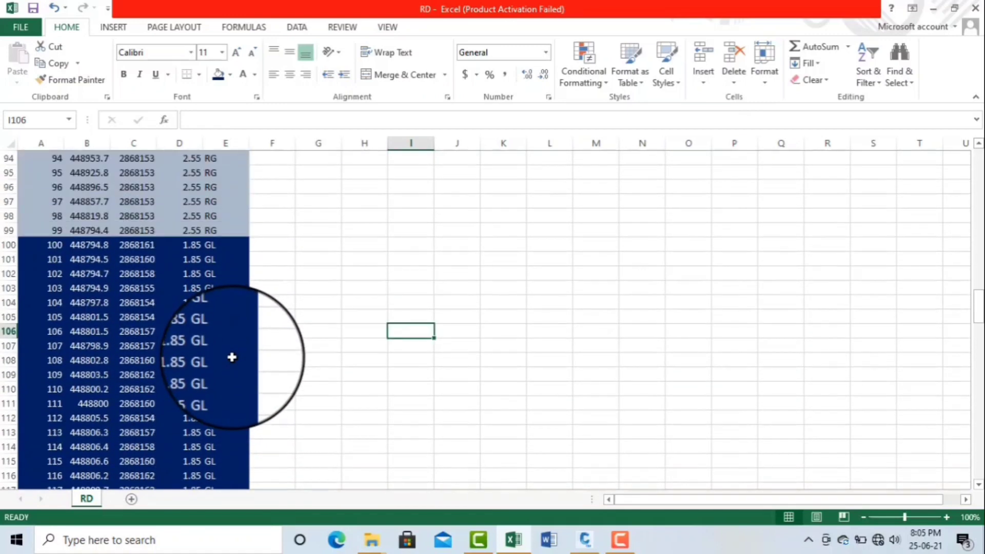
scroll(232, 358, "up", 20)
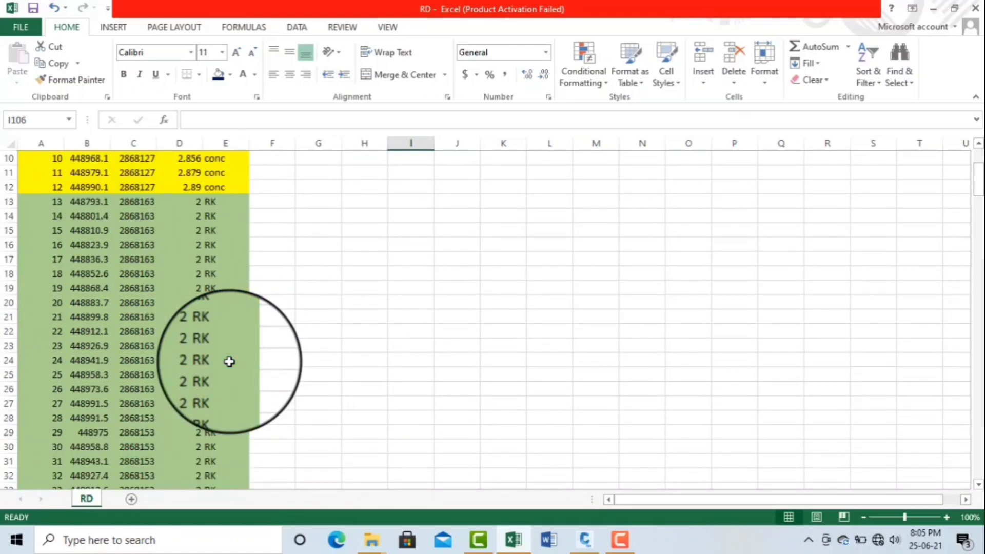
scroll(229, 361, "up", 1)
scroll(227, 363, "down", 12)
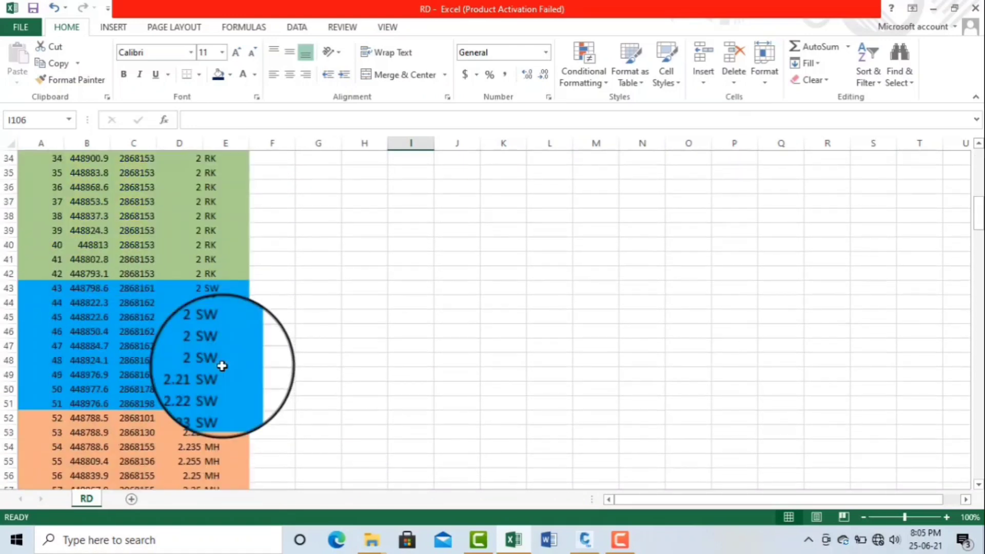
scroll(222, 370, "down", 8)
scroll(222, 374, "up", 20)
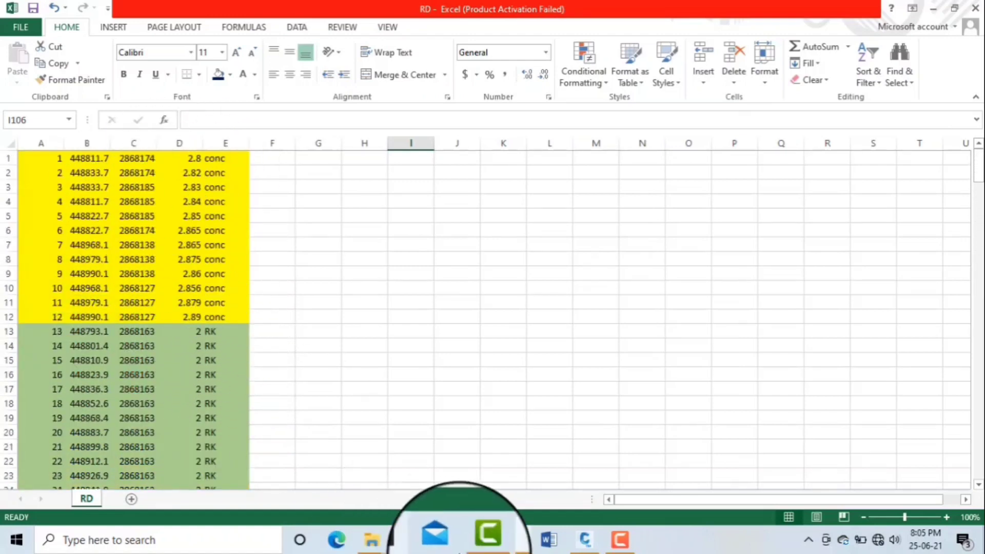
Switch to Civil 3D and examine the speckled hatched rectangle south of the road's eastern end
left_click(585, 541)
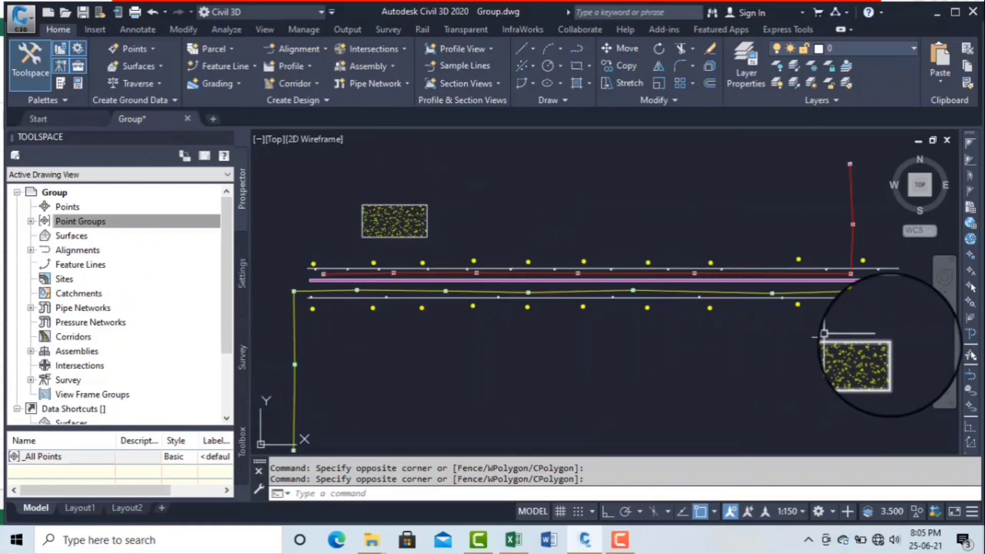
scroll(890, 372, "up", 6)
scroll(758, 393, "down", 4)
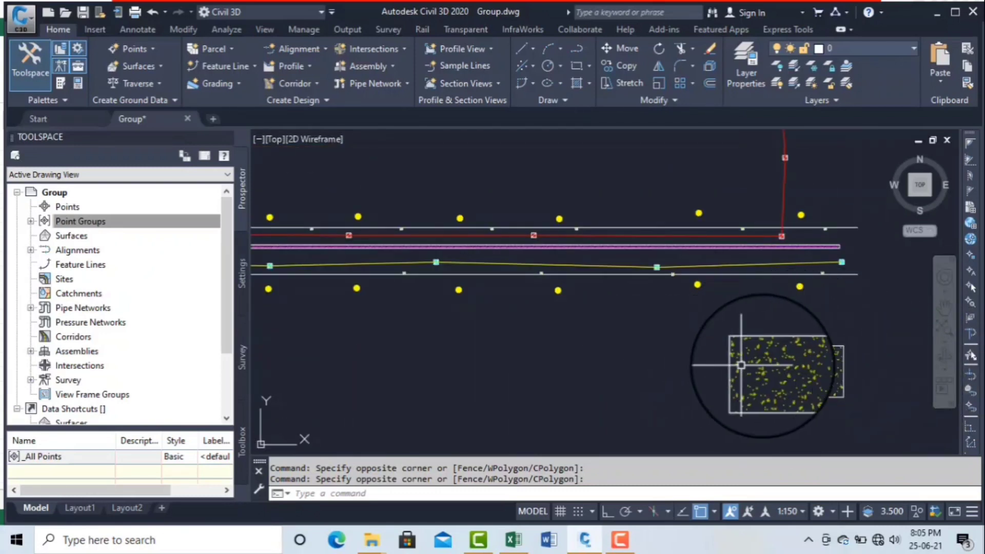
scroll(785, 362, "down", 2)
scroll(784, 362, "down", 2)
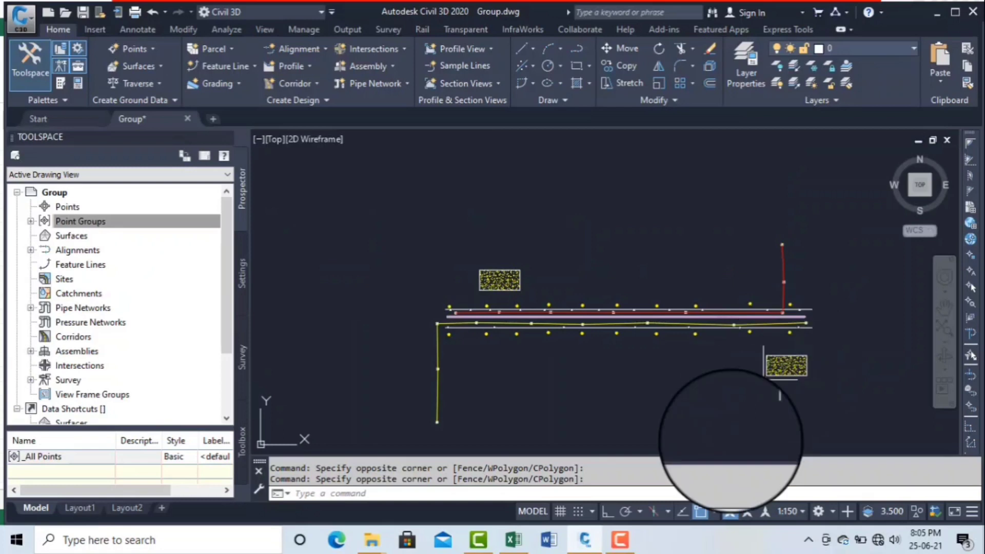
Check the conc and RK rows in Excel, and return to Civil 3D to examine the road's western end
left_click(513, 540)
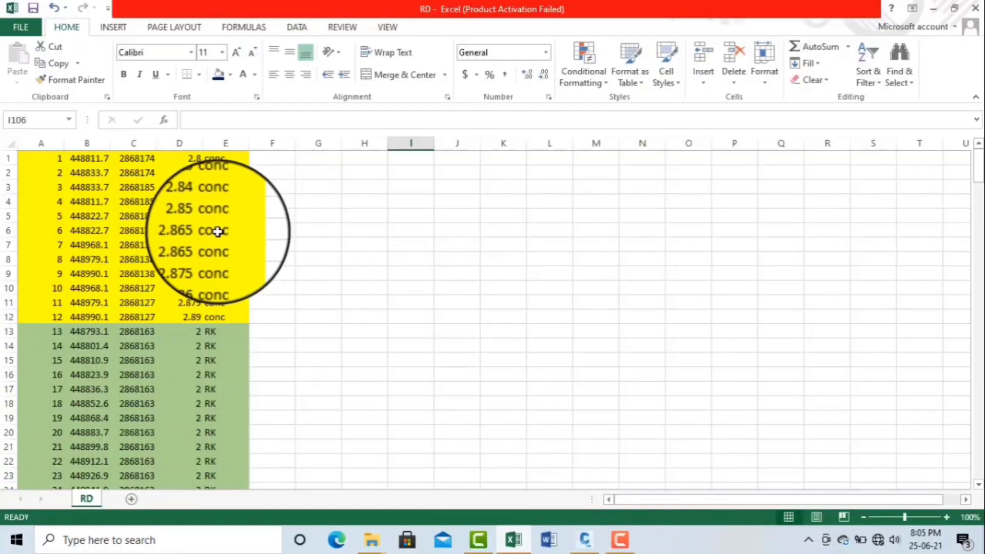
scroll(217, 232, "down", 2)
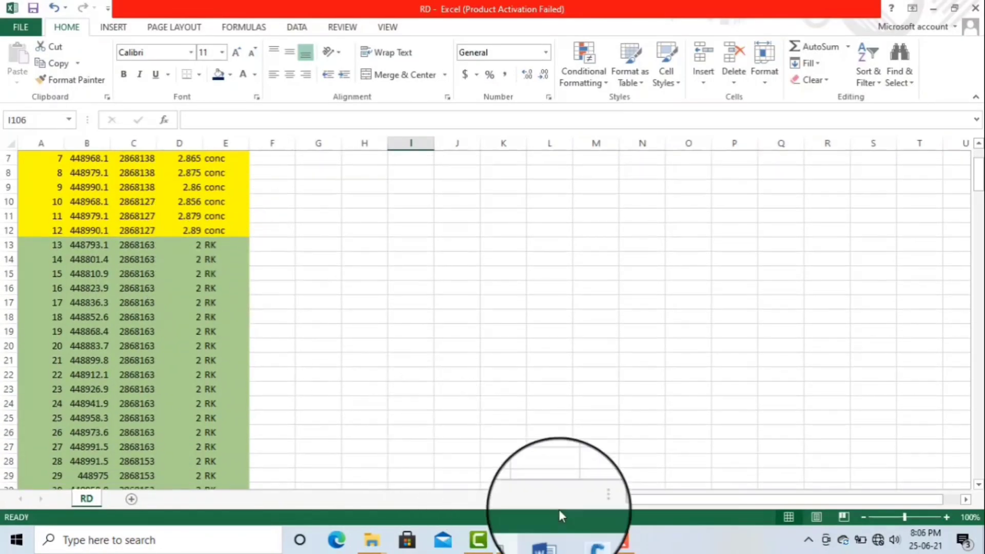
left_click(585, 542)
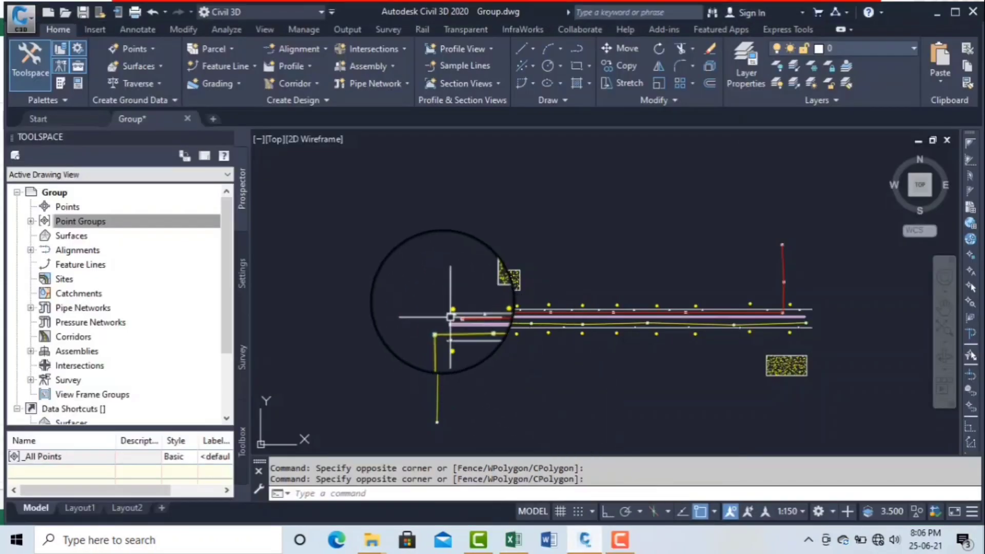
scroll(452, 354, "up", 5)
scroll(585, 333, "down", 4)
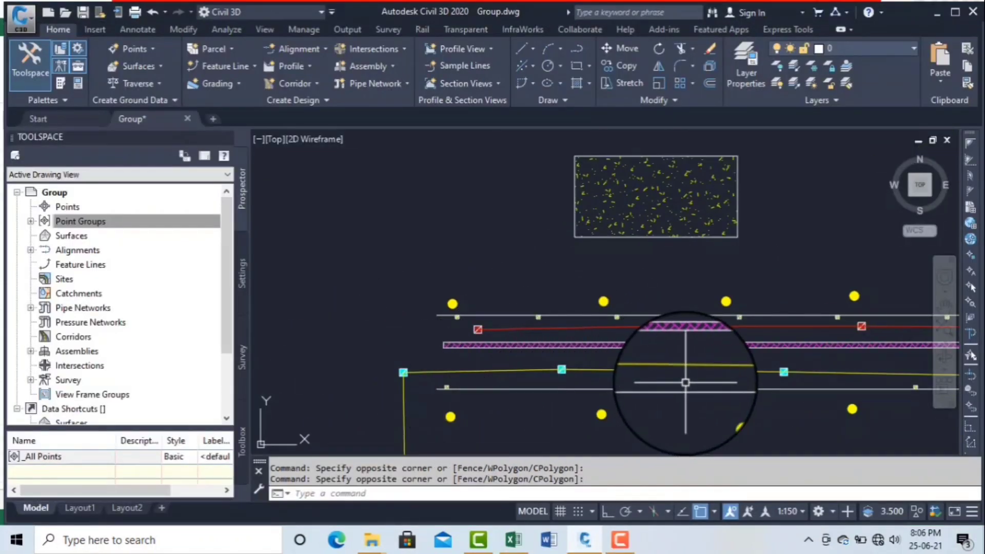
Switch to the RD workbook in Excel and review the points coded RK, SW and MH
left_click(513, 540)
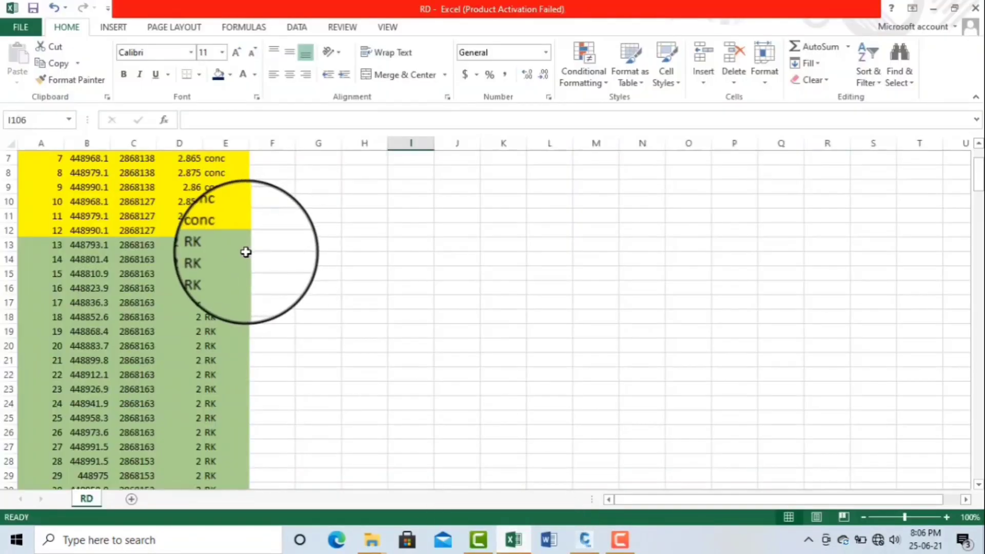
scroll(246, 252, "down", 2)
scroll(245, 253, "down", 6)
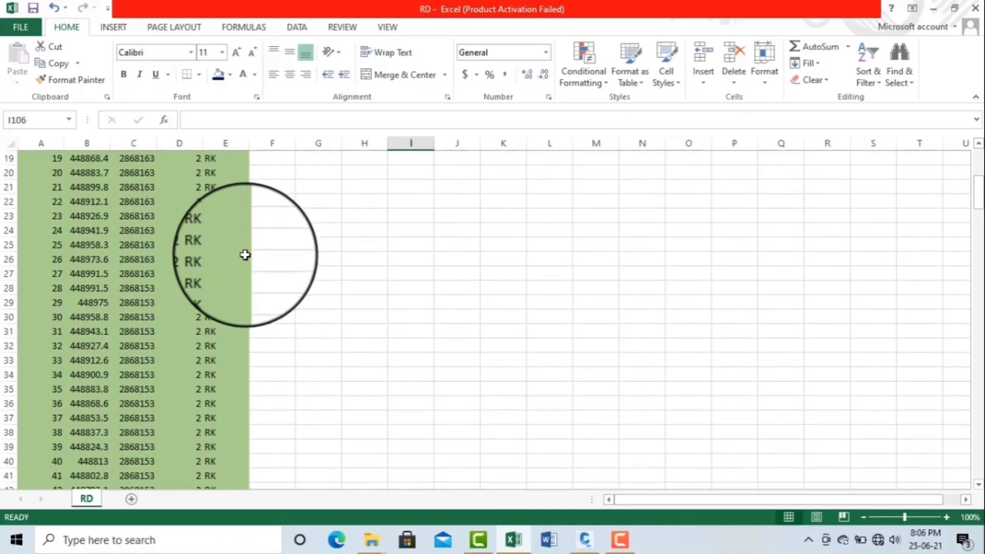
scroll(244, 255, "down", 1)
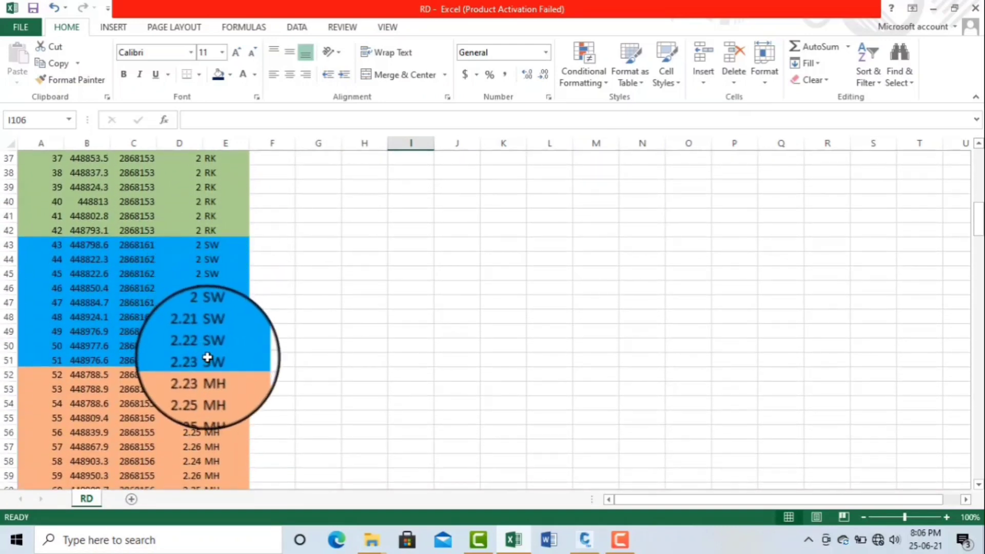
scroll(221, 361, "down", 3)
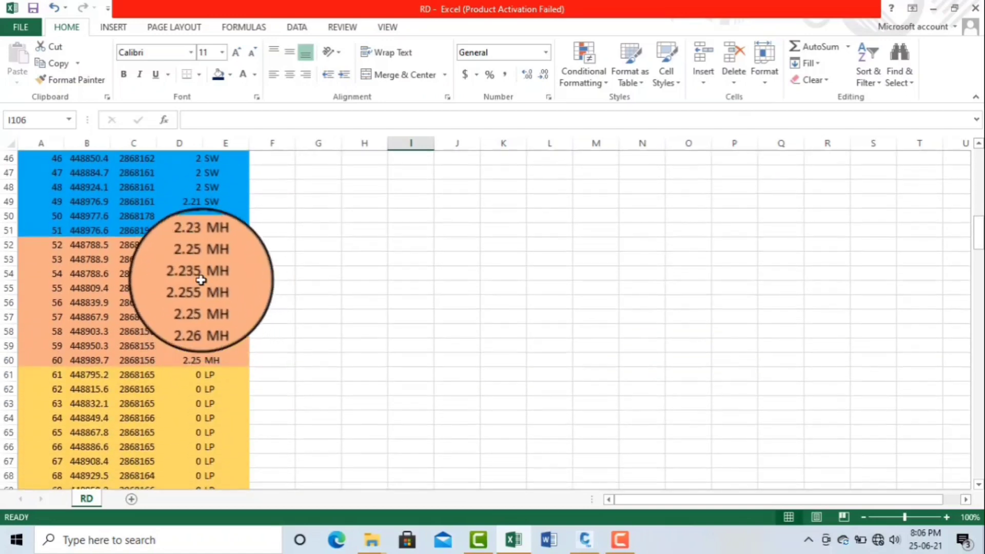
scroll(207, 259, "down", 3)
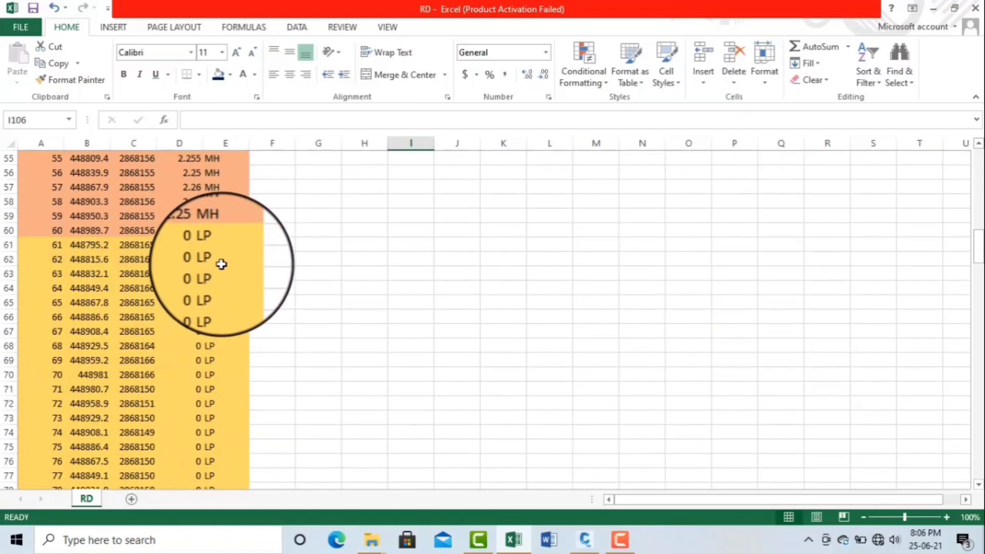
Review the rows coded LP and the start of the RG rows in the point list
scroll(221, 264, "down", 4)
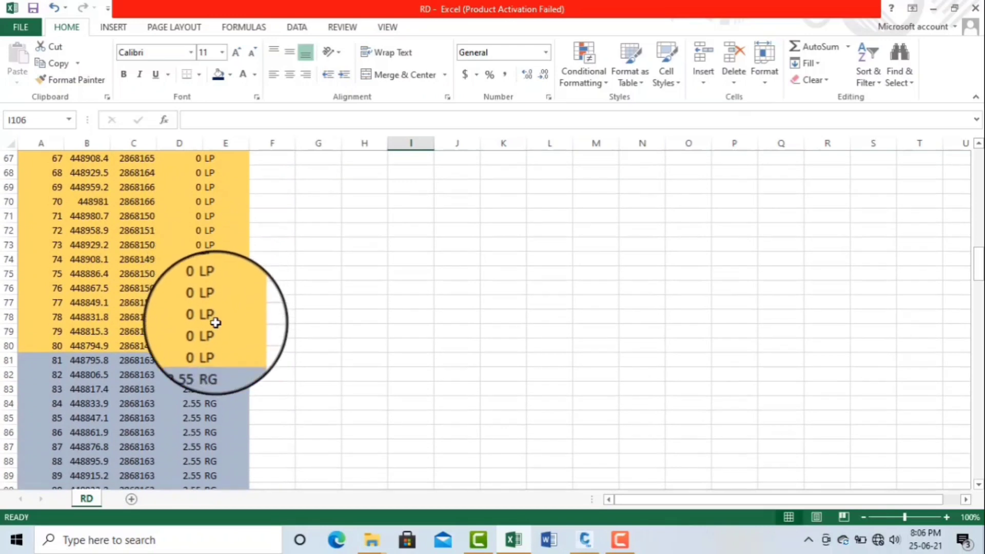
scroll(215, 326, "down", 1)
scroll(208, 321, "up", 1)
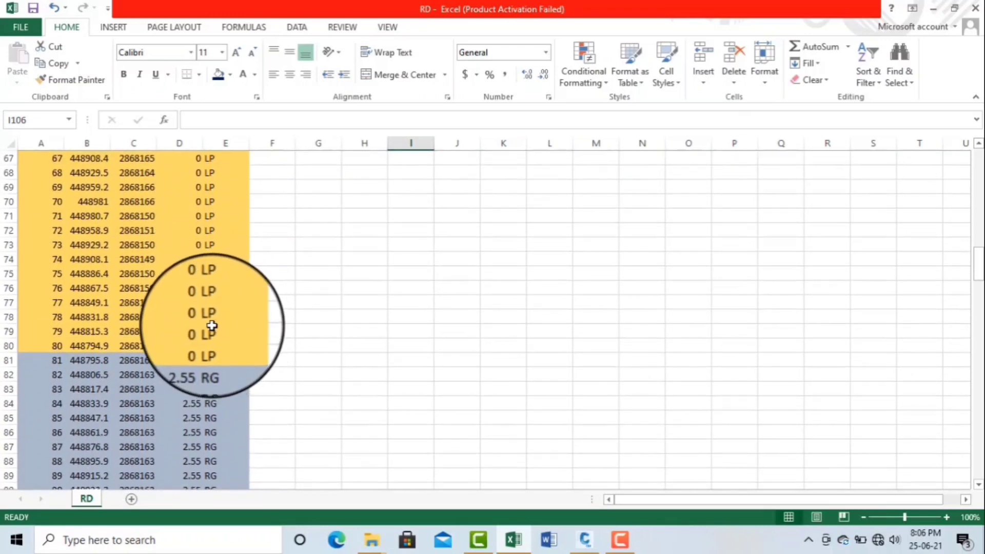
scroll(224, 232, "up", 3)
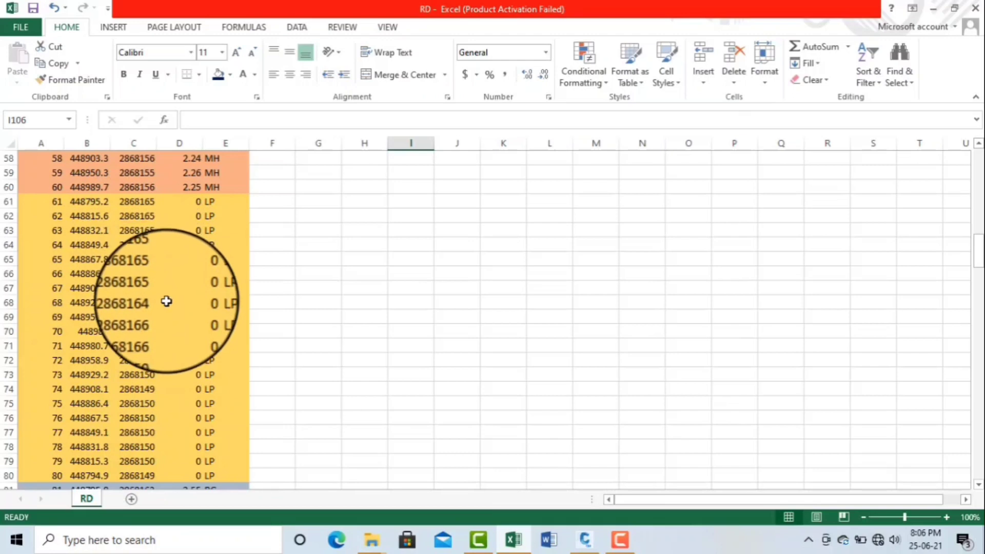
scroll(165, 301, "down", 7)
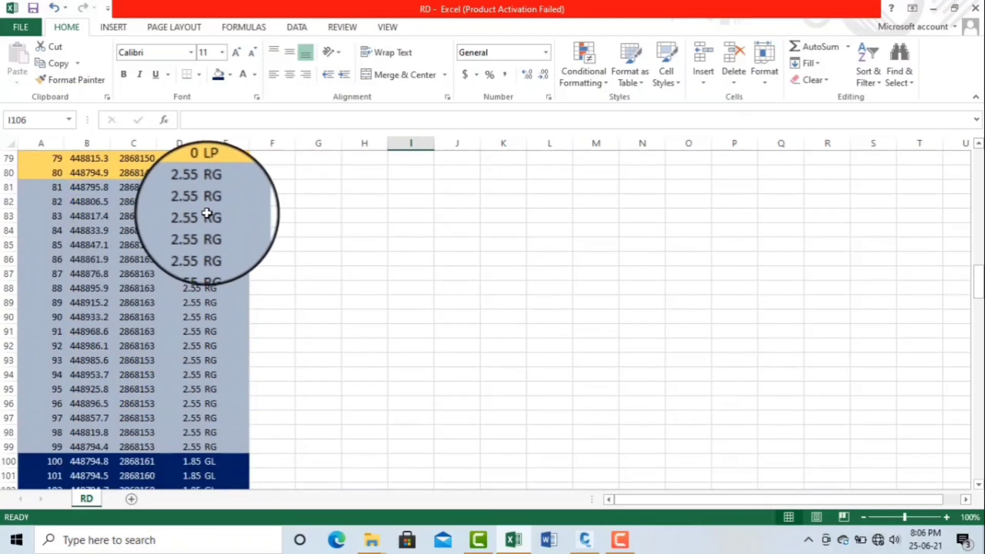
Examine the GL-coded points from row 100 down through the lower part of the list
scroll(207, 213, "down", 7)
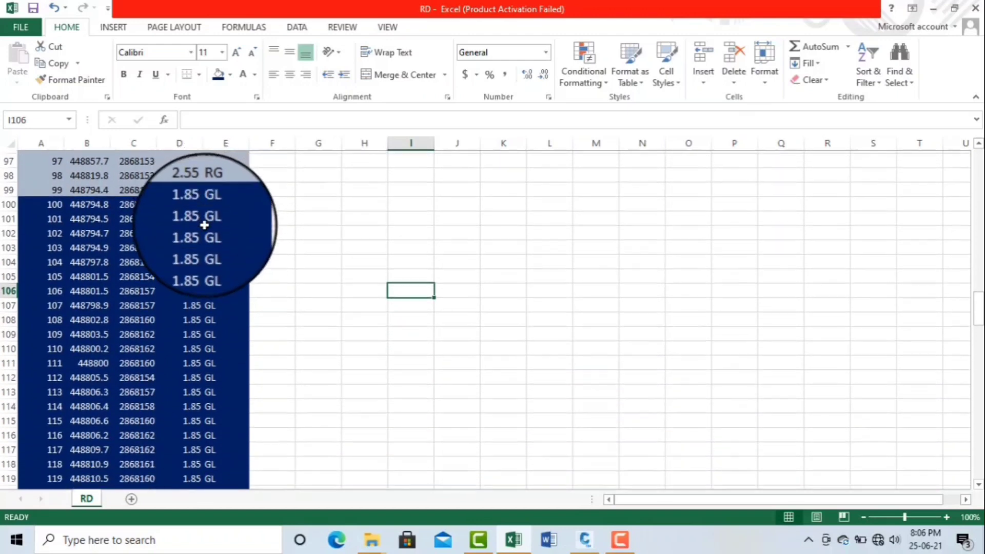
scroll(205, 229, "down", 3)
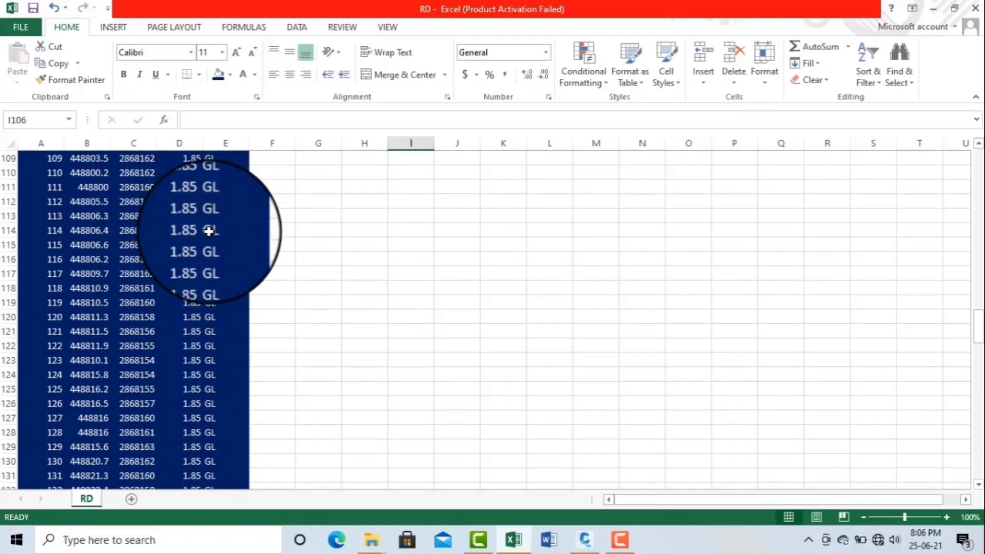
scroll(209, 232, "down", 9)
scroll(210, 269, "down", 6)
scroll(215, 269, "up", 4)
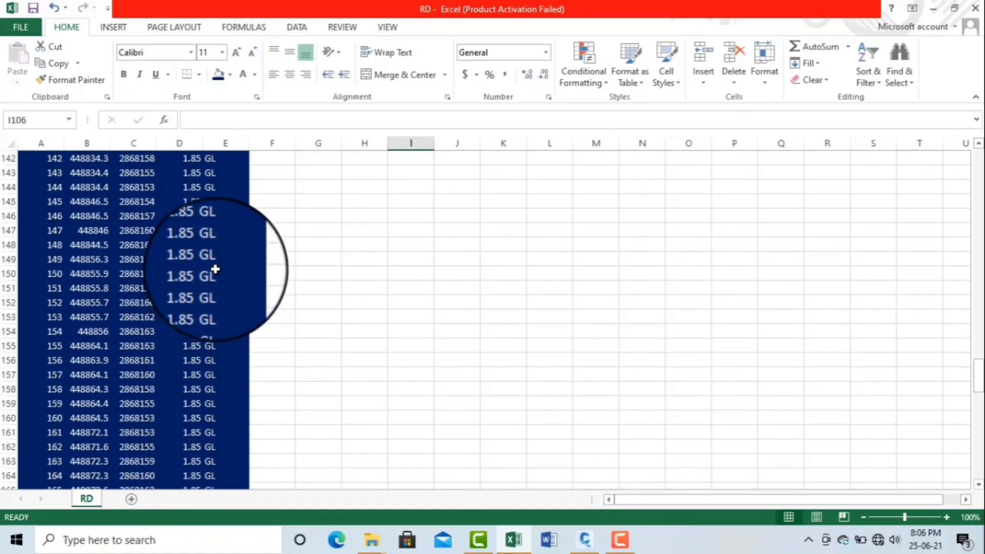
scroll(176, 204, "up", 13)
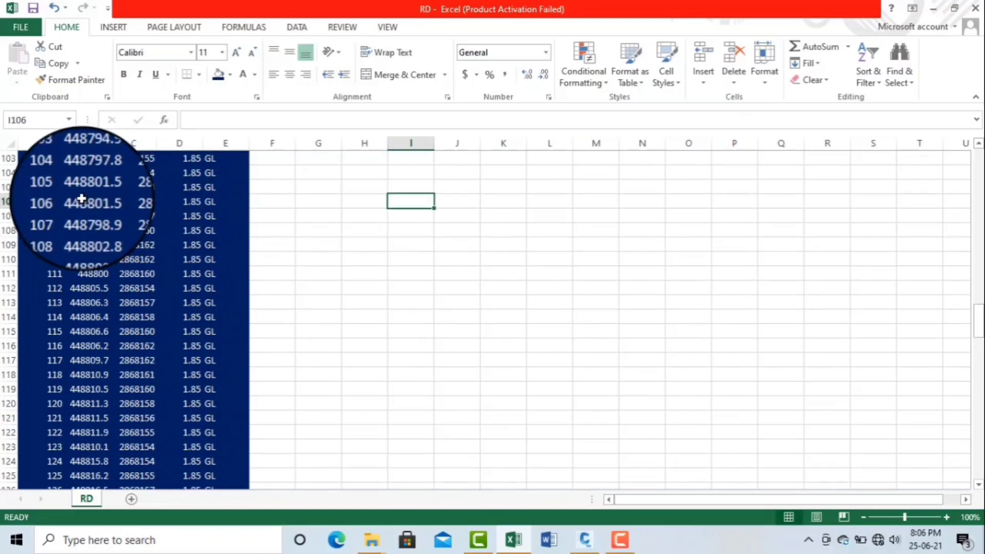
scroll(214, 220, "down", 20)
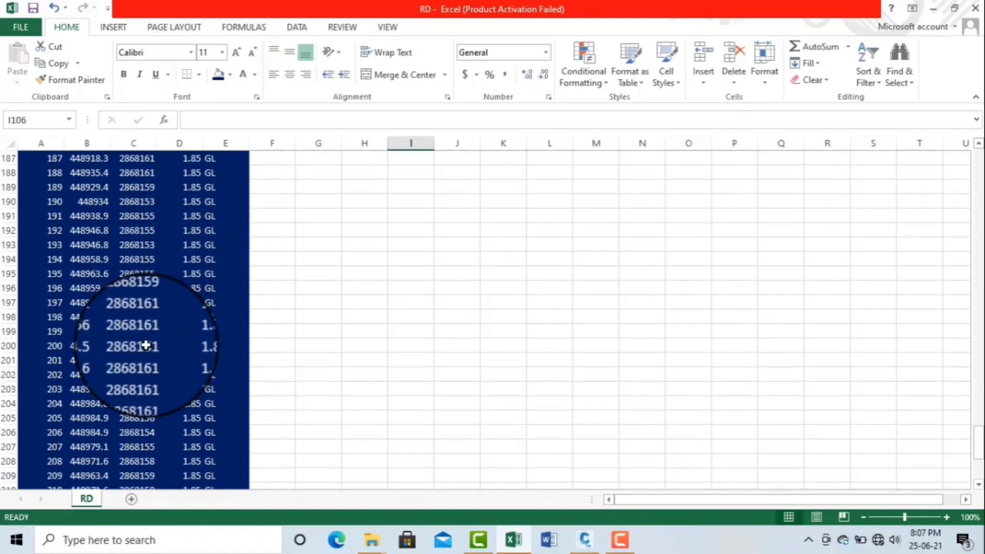
scroll(146, 345, "down", 6)
scroll(147, 348, "up", 15)
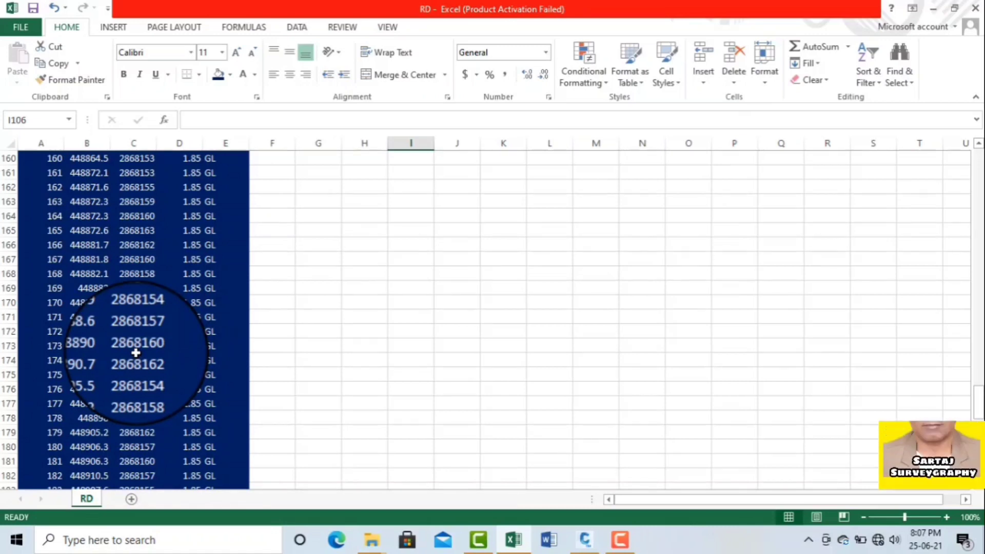
Look through the GL rows once more and return to the first row of the point list
scroll(135, 353, "down", 14)
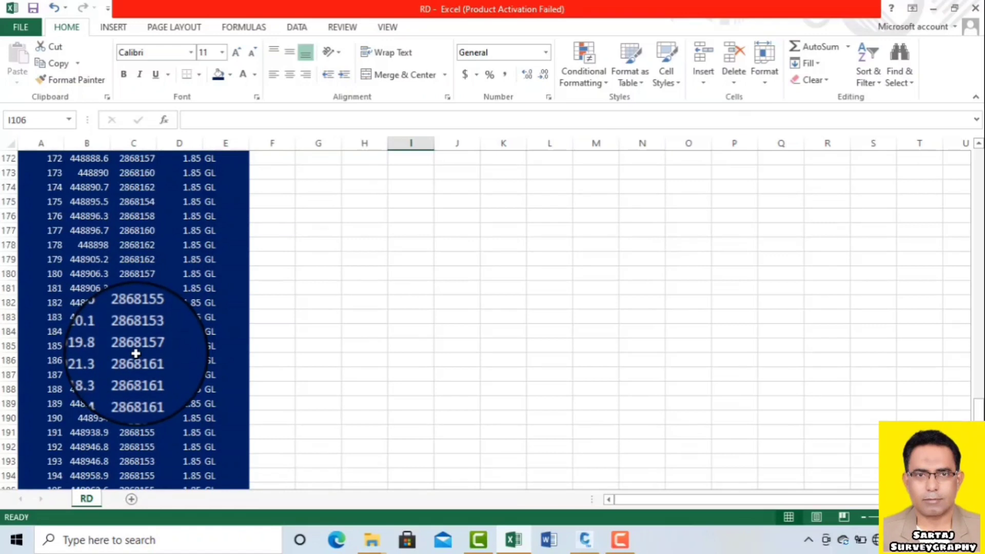
scroll(136, 365, "up", 3)
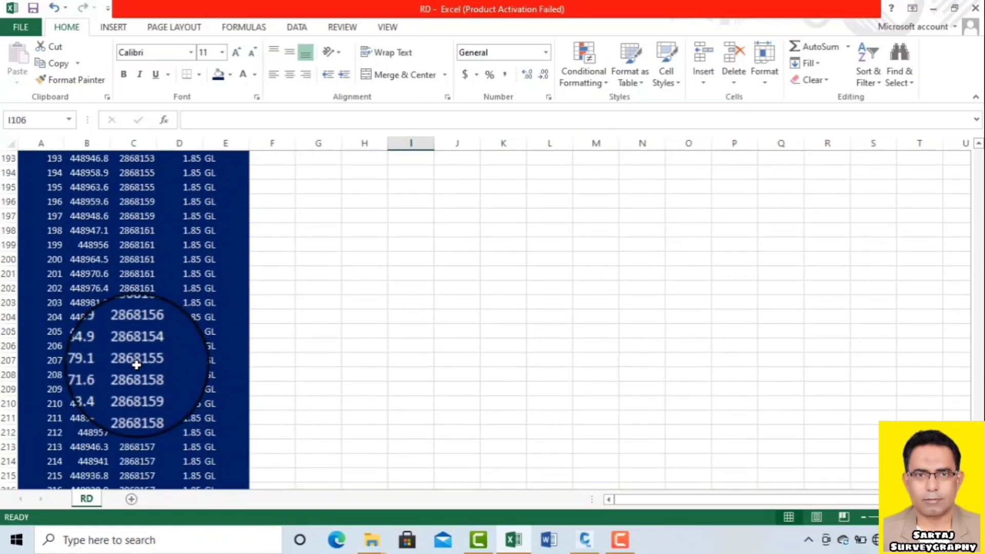
scroll(136, 365, "up", 11)
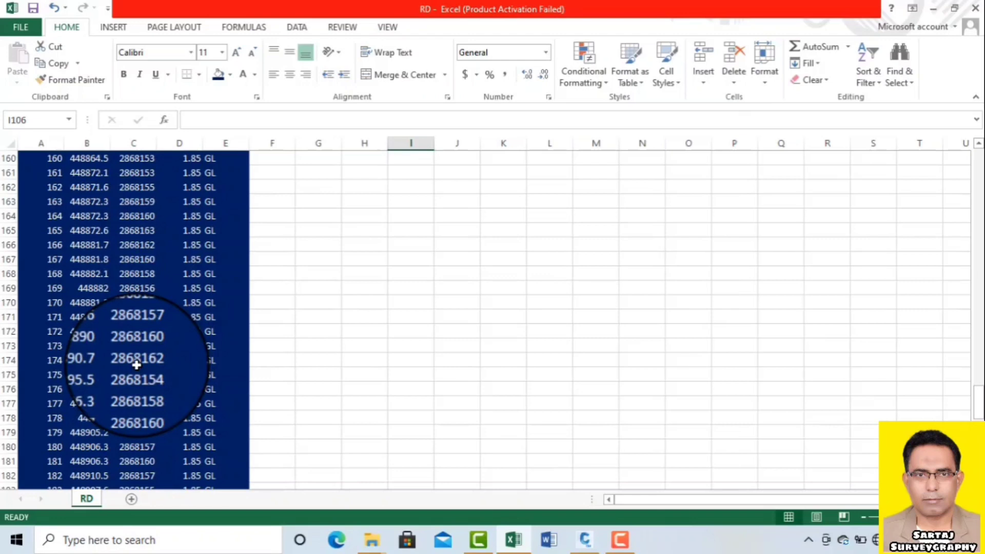
scroll(136, 365, "up", 4)
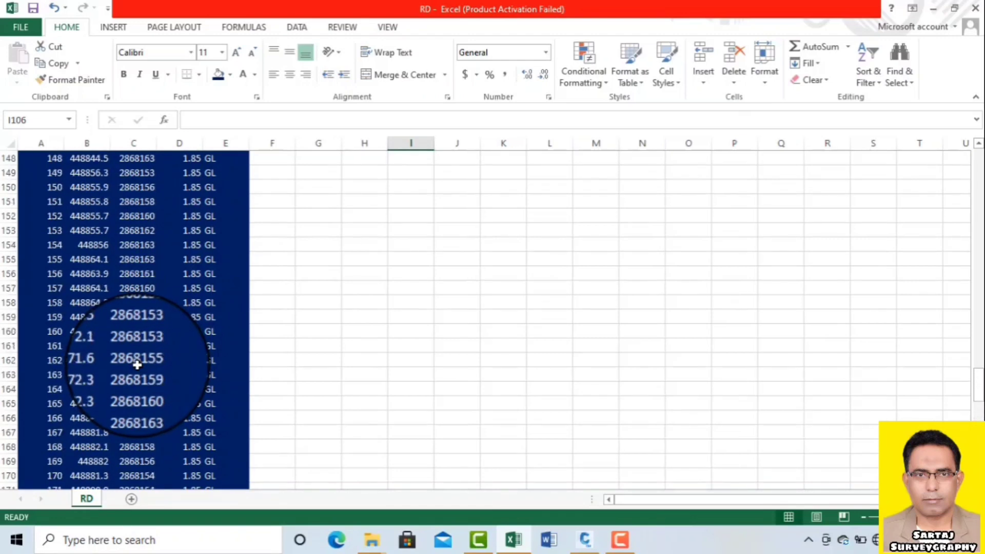
scroll(137, 362, "up", 3)
scroll(195, 349, "up", 6)
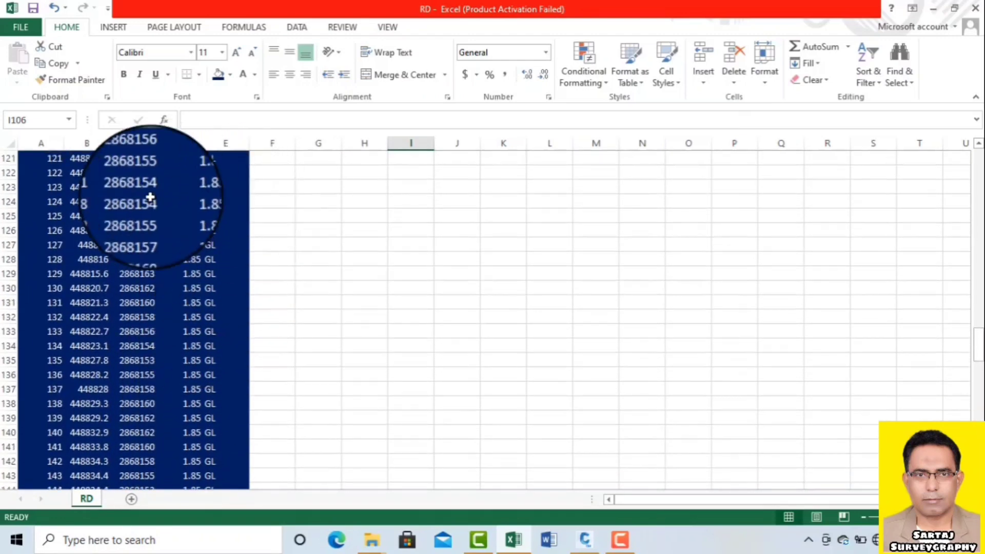
scroll(187, 243, "up", 20)
scroll(246, 272, "right", 1)
scroll(215, 257, "up", 18)
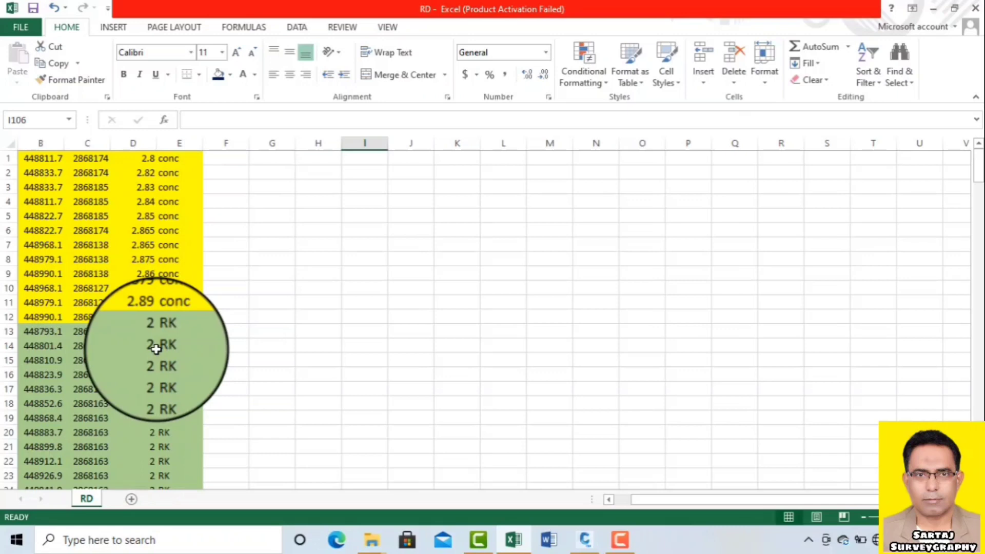
Review the RK-coded rows in the point list down to the first SW rows
scroll(172, 258, "down", 9)
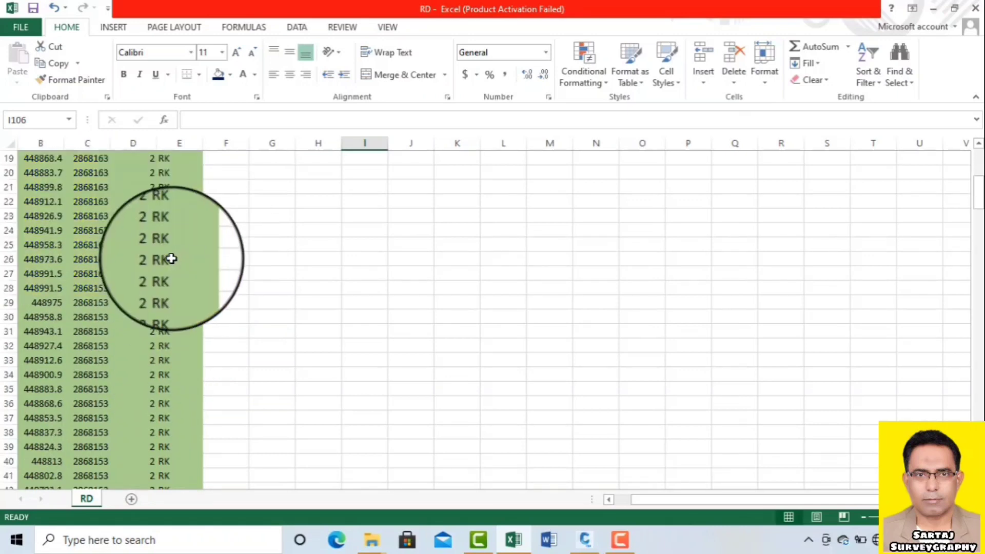
scroll(177, 261, "down", 1)
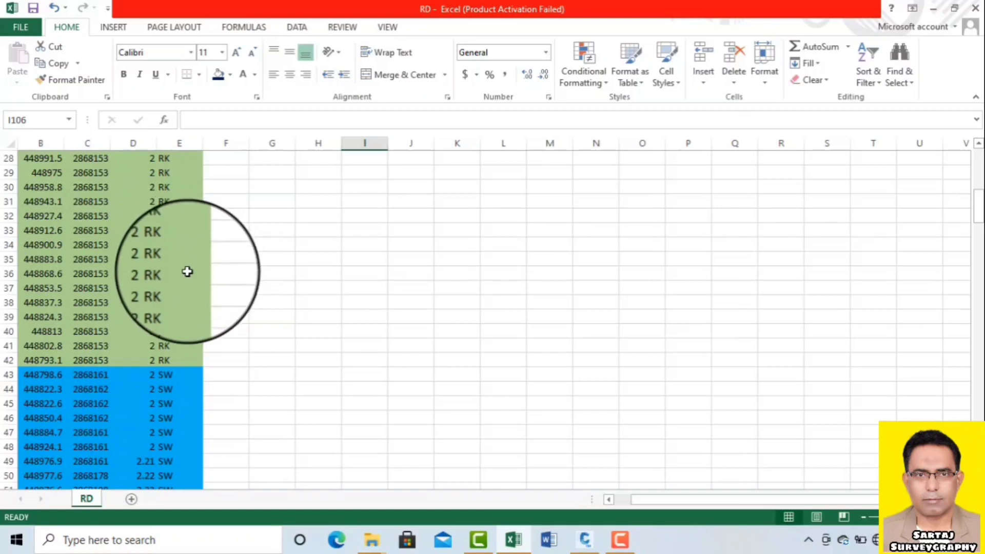
Examine the CSV file types offered for saving the RD workbook in the test chennel folder, and return to the sheet without saving
left_click(21, 26)
left_click(45, 171)
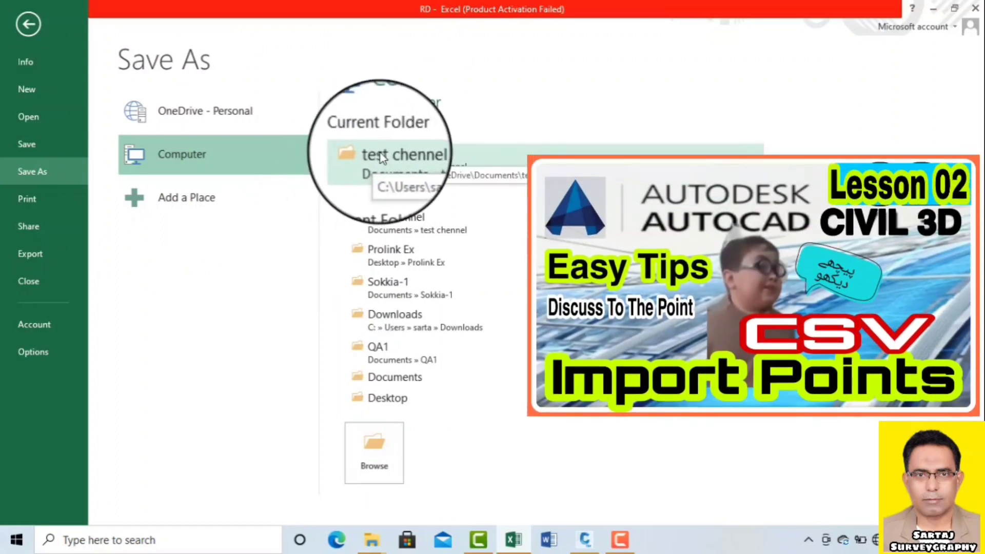
left_click(382, 158)
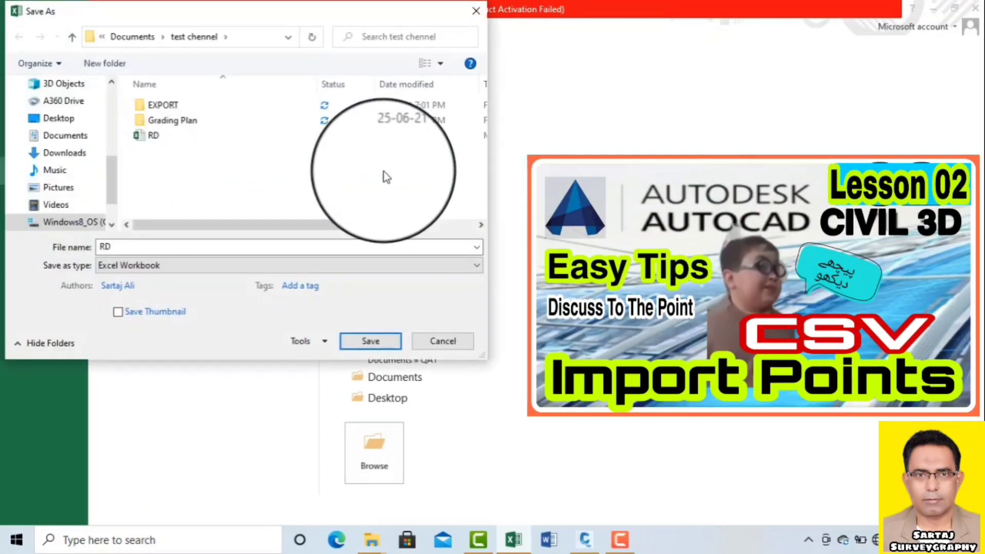
left_click(171, 267)
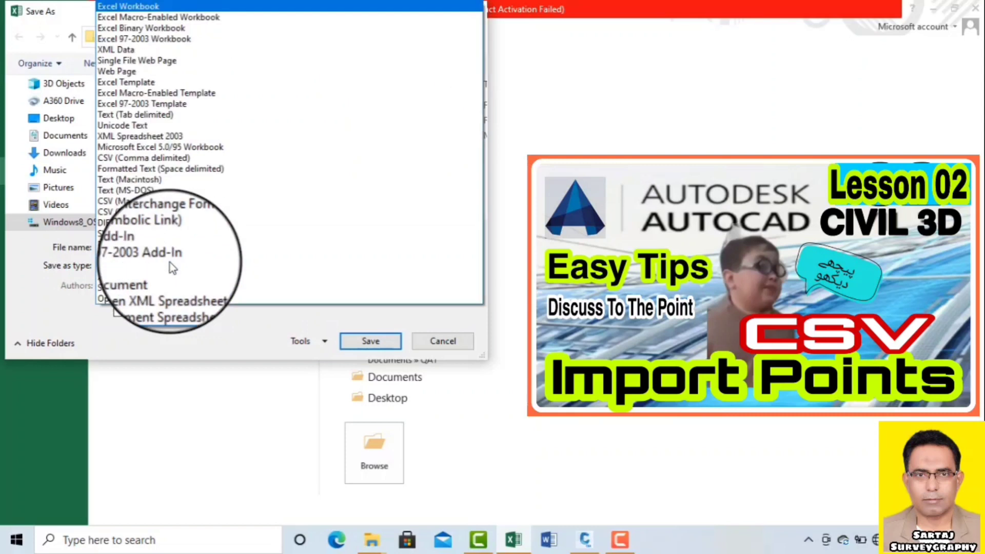
left_click(128, 6)
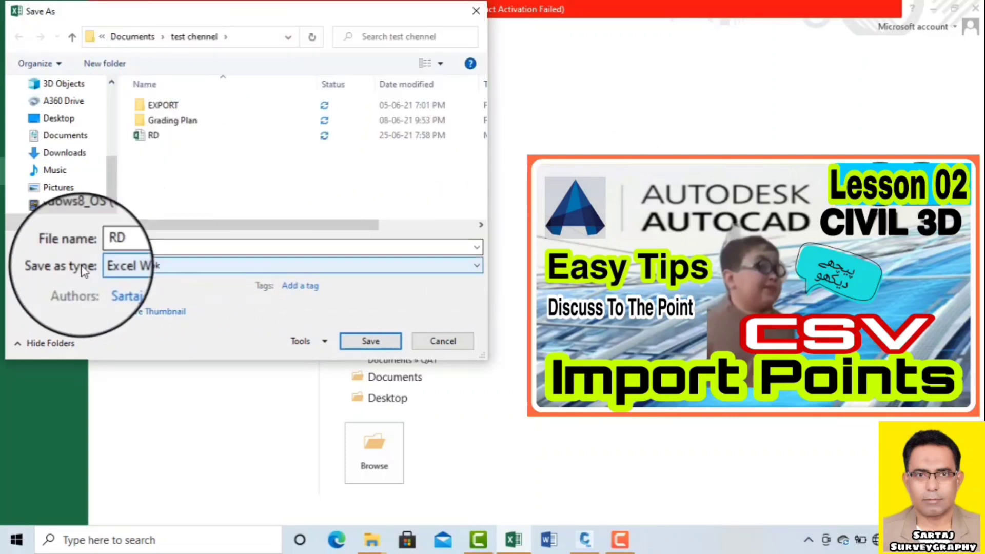
left_click(129, 266)
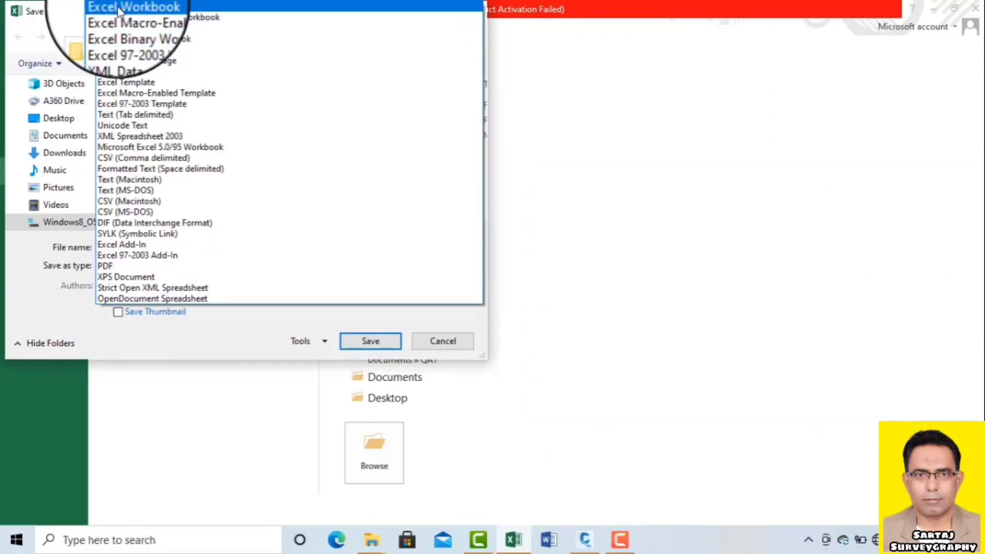
key("c")
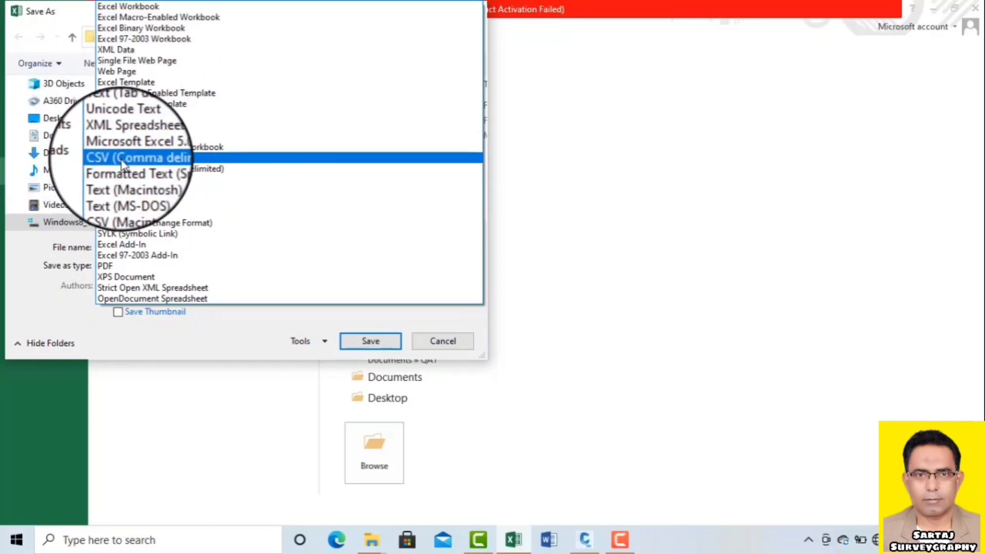
key("c")
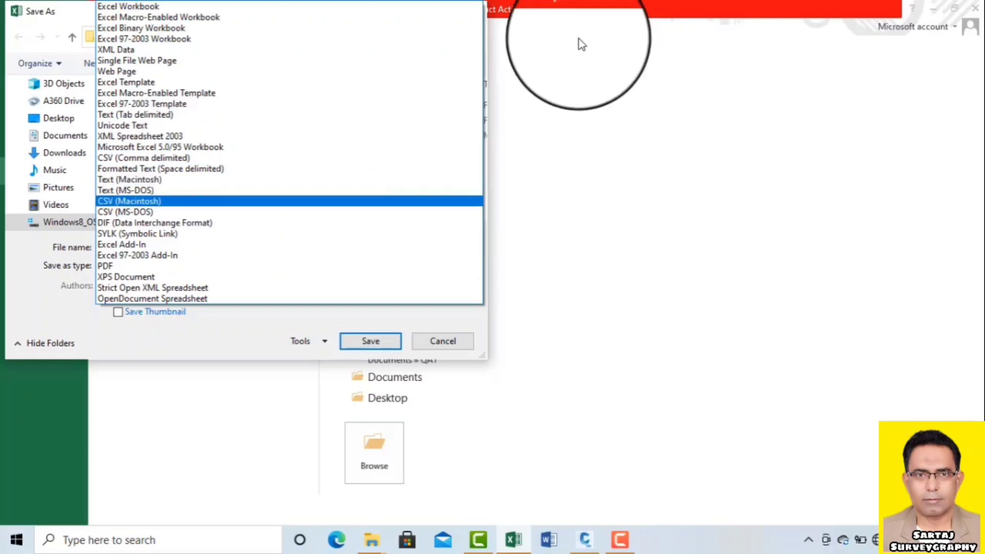
left_click(607, 101)
left_click(477, 9)
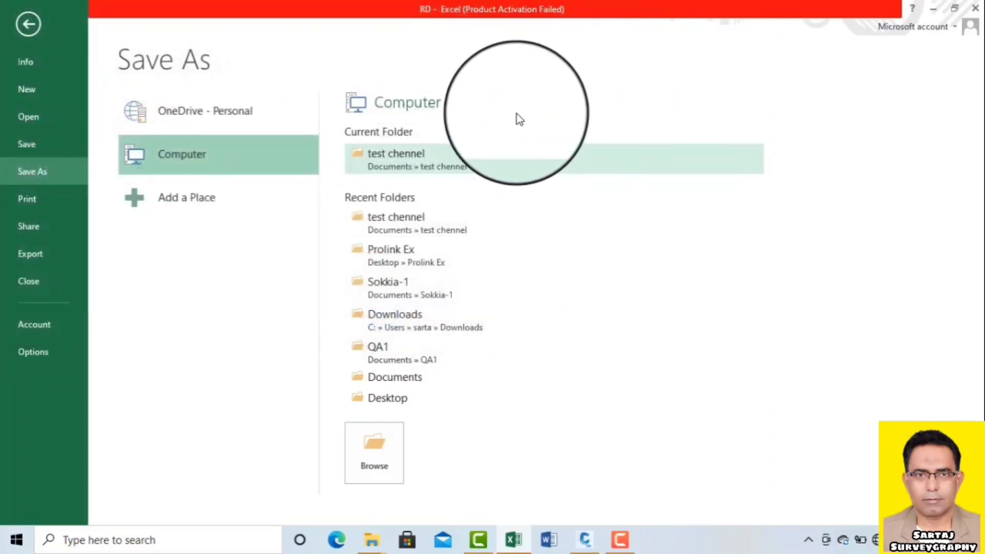
left_click(28, 24)
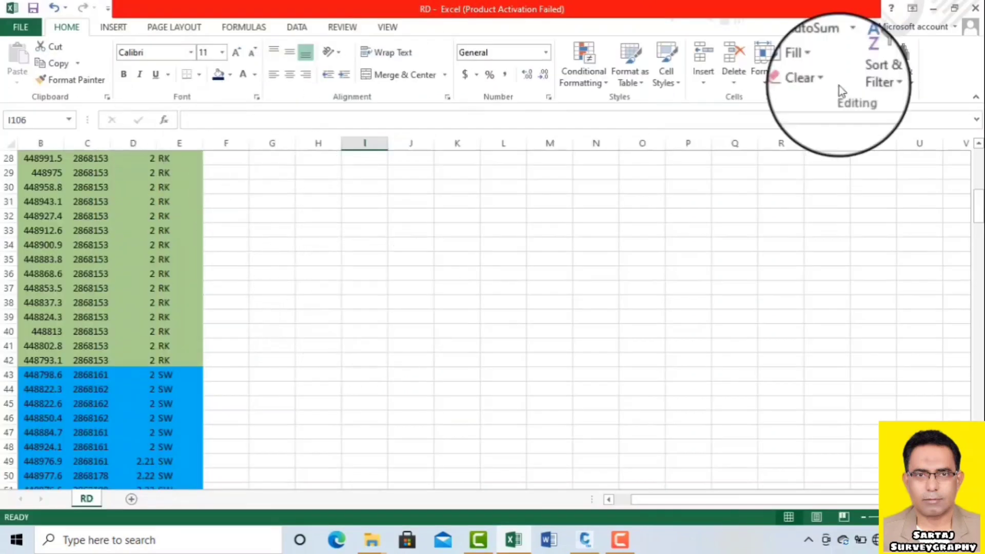
Switch to Civil 3D, open the Create Points tools and expand the Points Creation and Default Styles settings
left_click(934, 9)
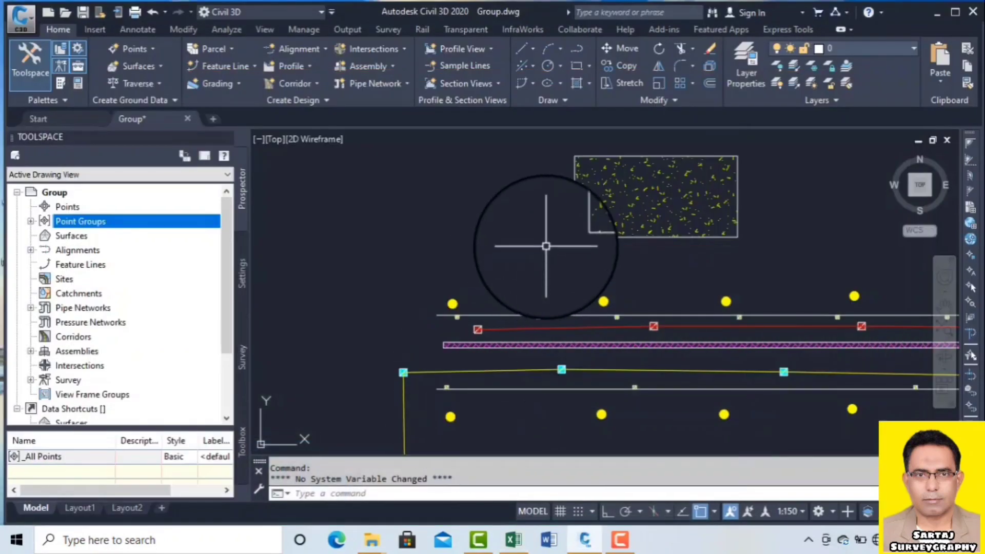
scroll(546, 246, "down", 5)
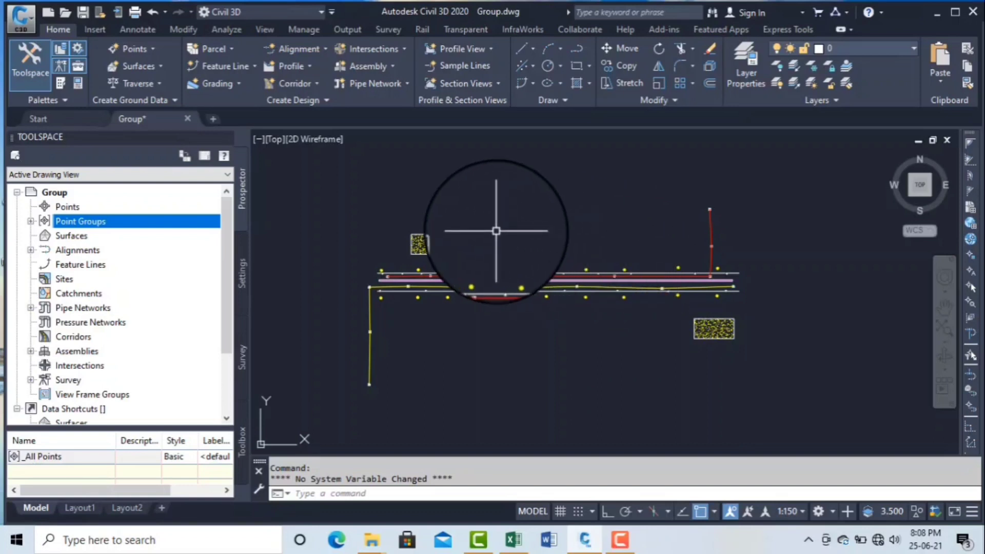
left_click(137, 51)
left_click(174, 66)
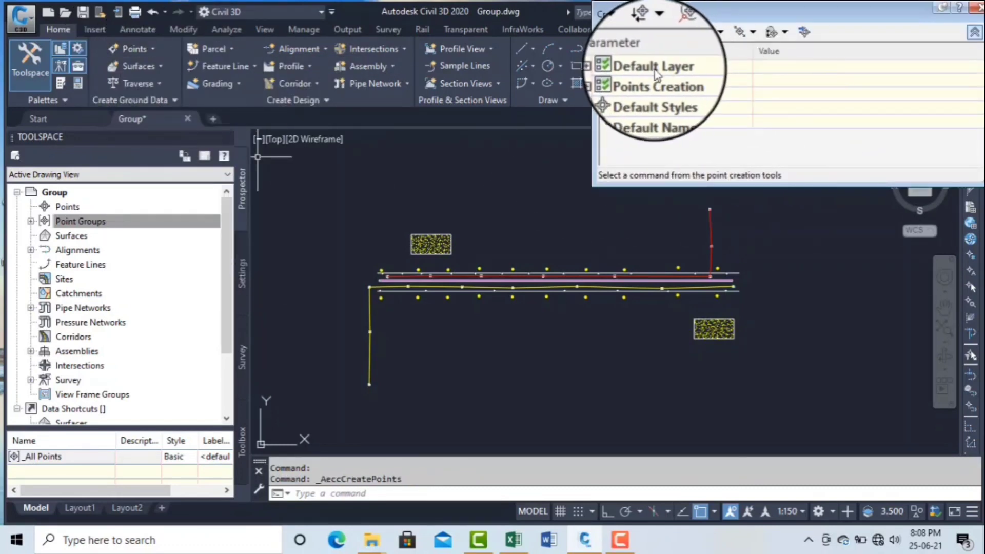
left_click(609, 80)
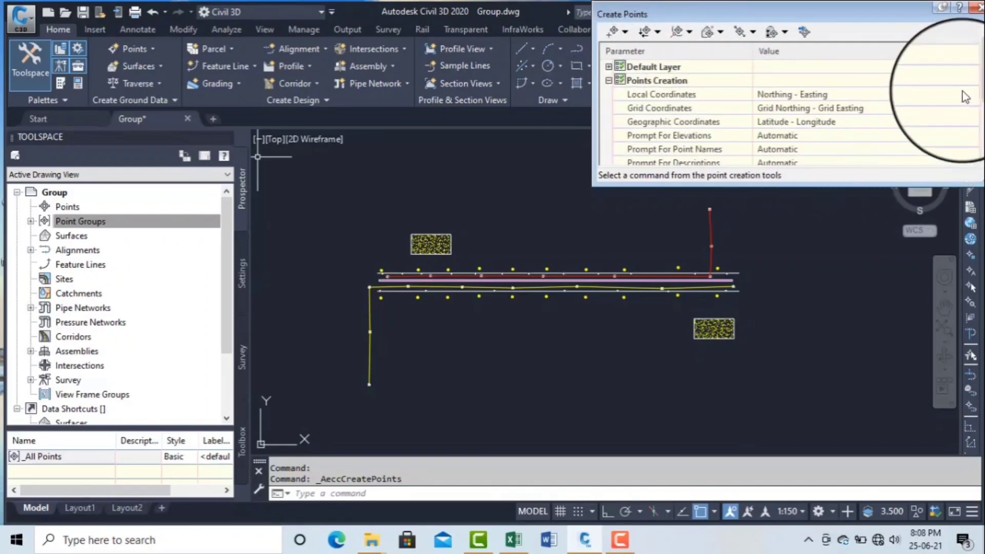
scroll(980, 128, "down", 2)
scroll(980, 128, "down", 1)
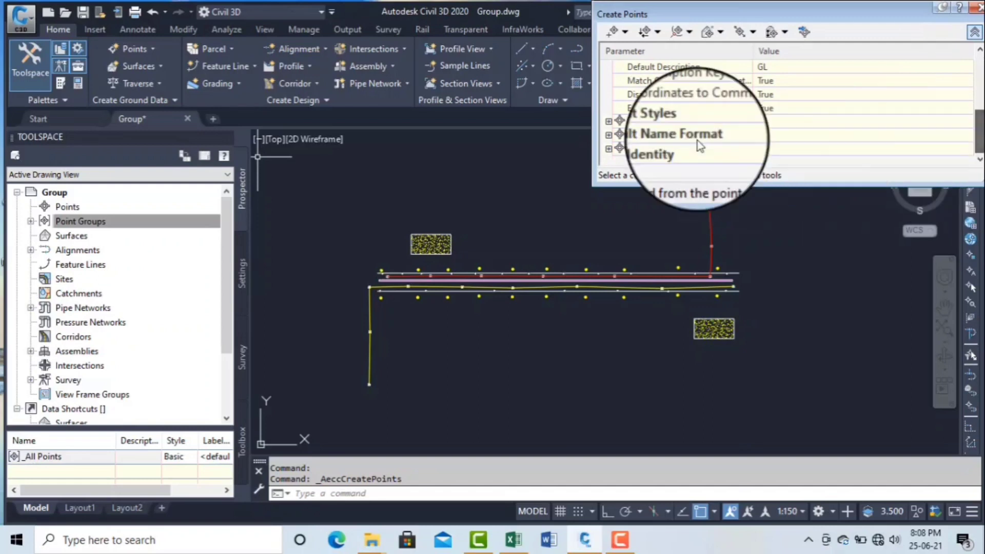
left_click(610, 122)
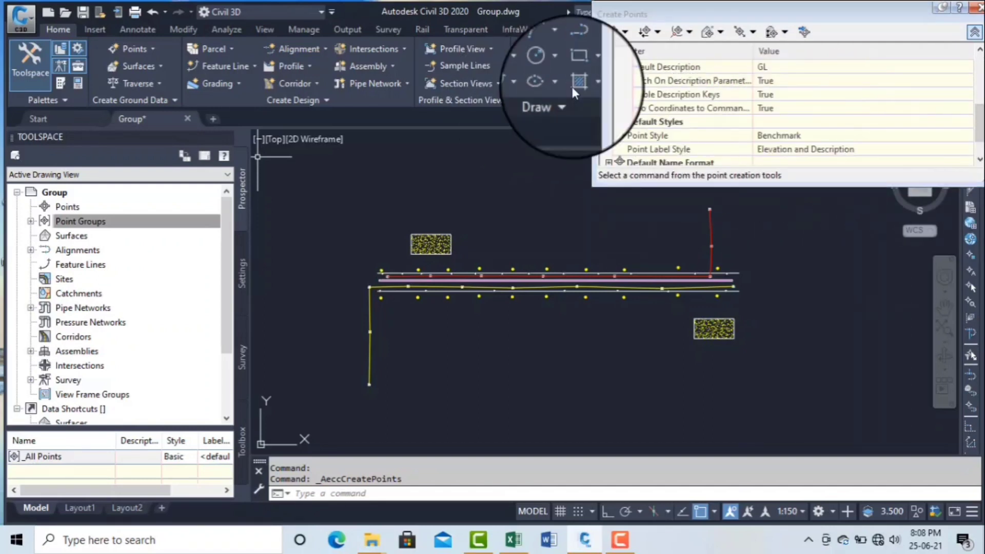
Start a point import and add the RD CSV file from the test chennel folder as the source
left_click(804, 33)
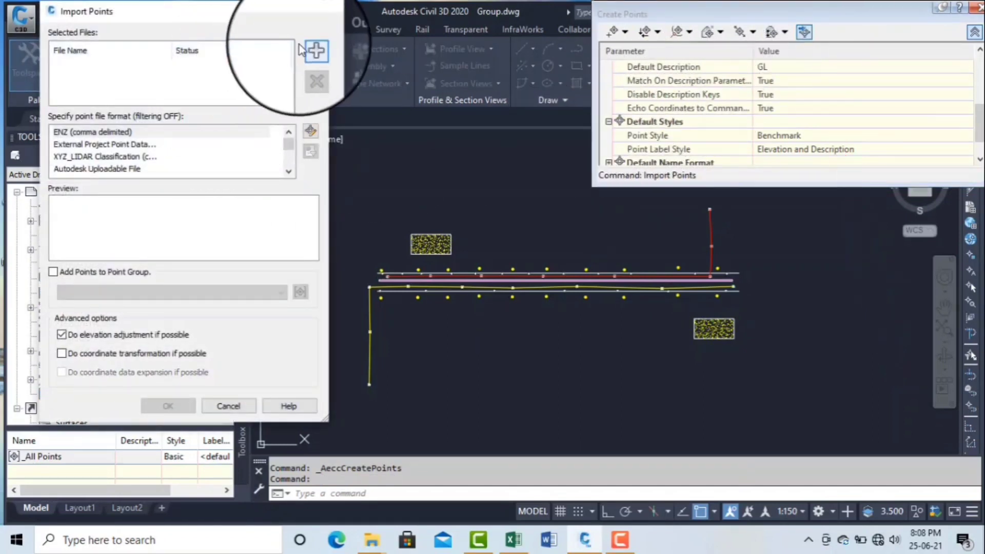
left_click_drag(200, 10, 232, 33)
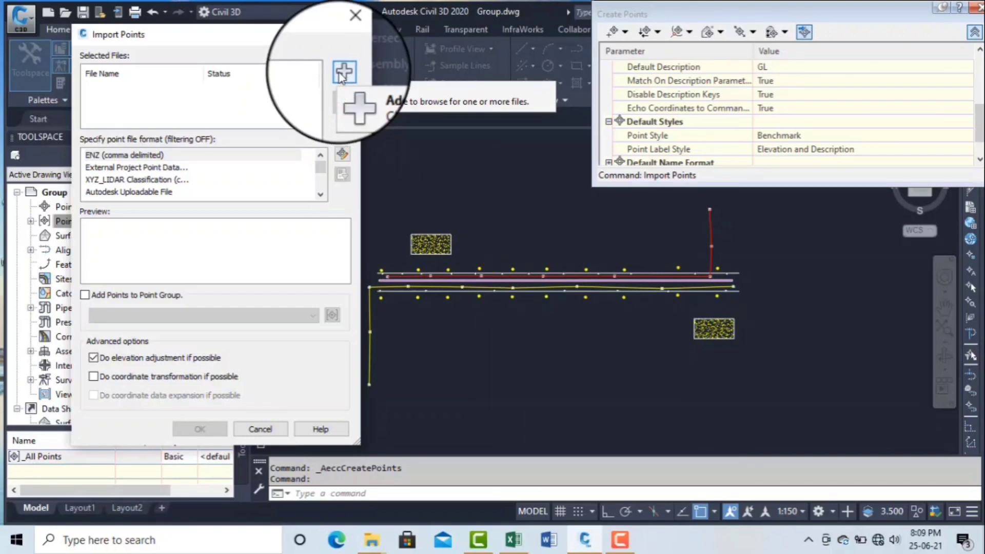
left_click(342, 74)
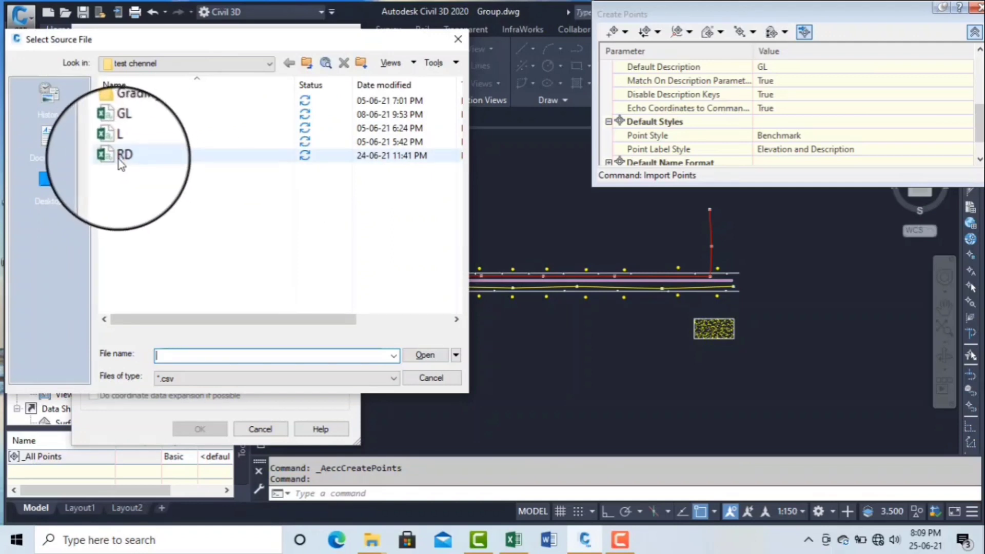
double_click(122, 156)
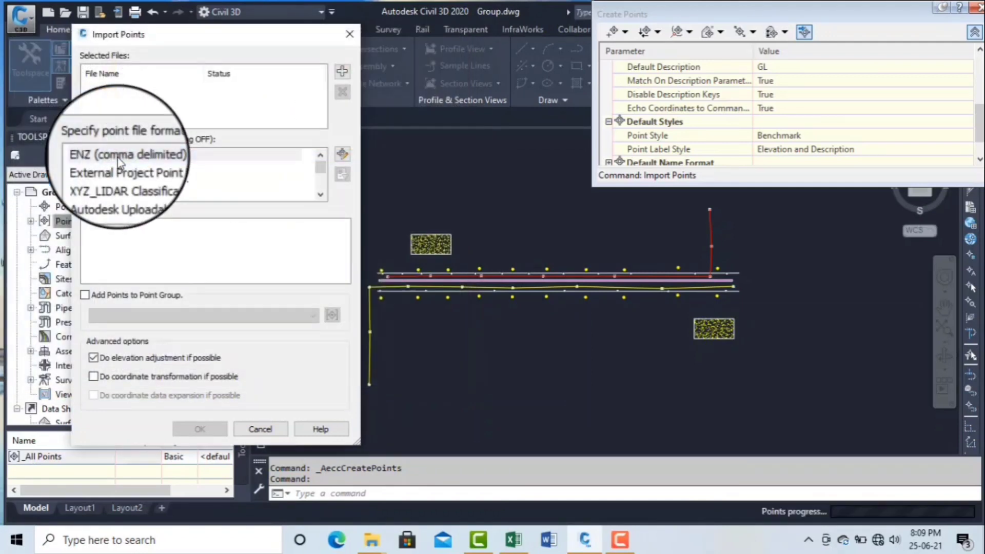
Check the RD sheet's column order in Excel, including column A, and return to the Civil 3D point import
left_click(321, 194)
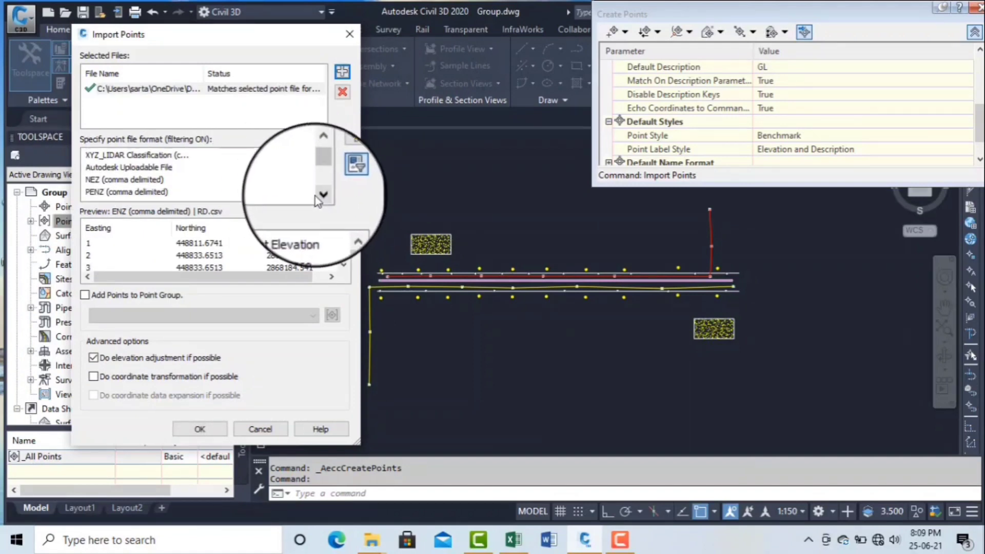
left_click(513, 539)
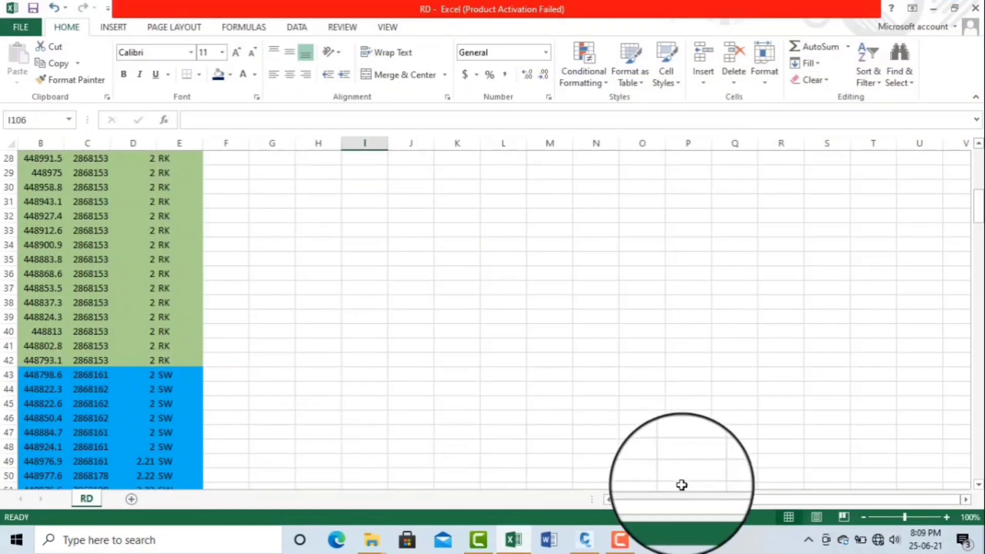
left_click_drag(663, 502, 533, 503)
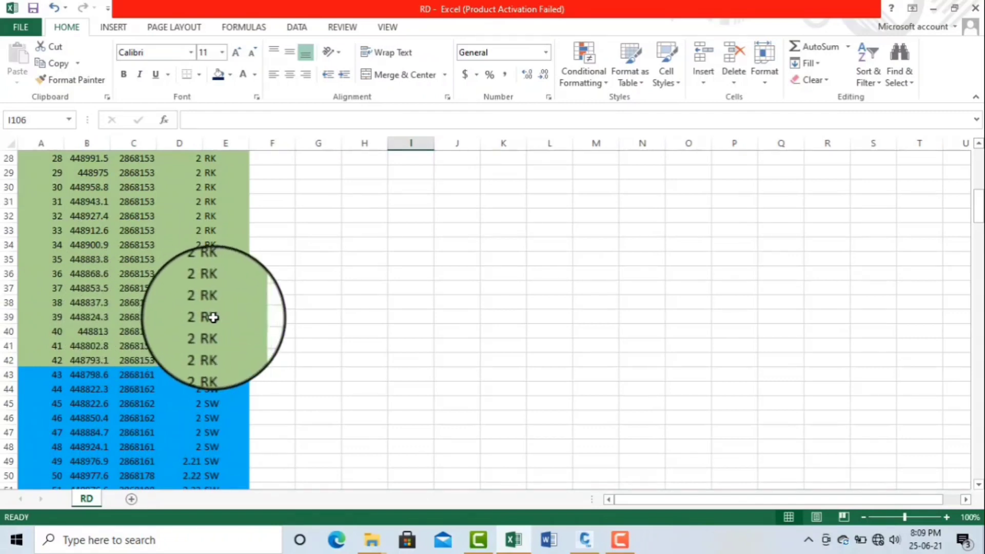
left_click(933, 8)
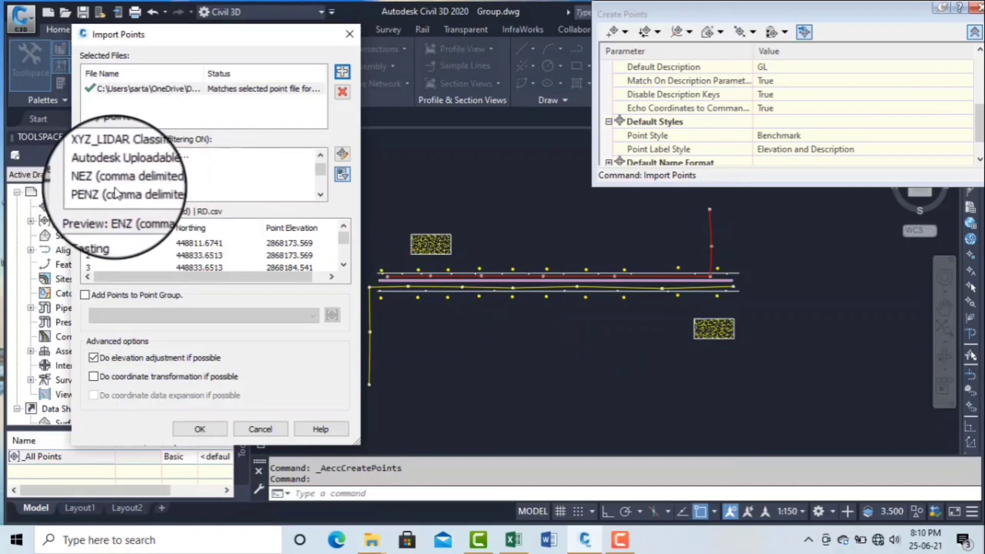
Choose the PENZD (comma delimited) point file format and enlarge the import dialog to show all preview columns in full
left_click(320, 195)
left_click(320, 195)
left_click(320, 195)
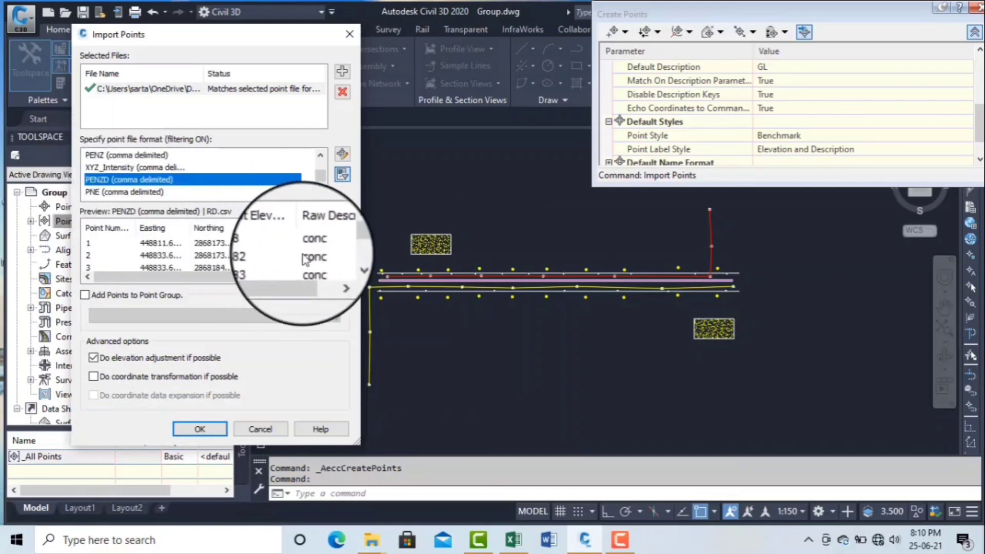
left_click(344, 264)
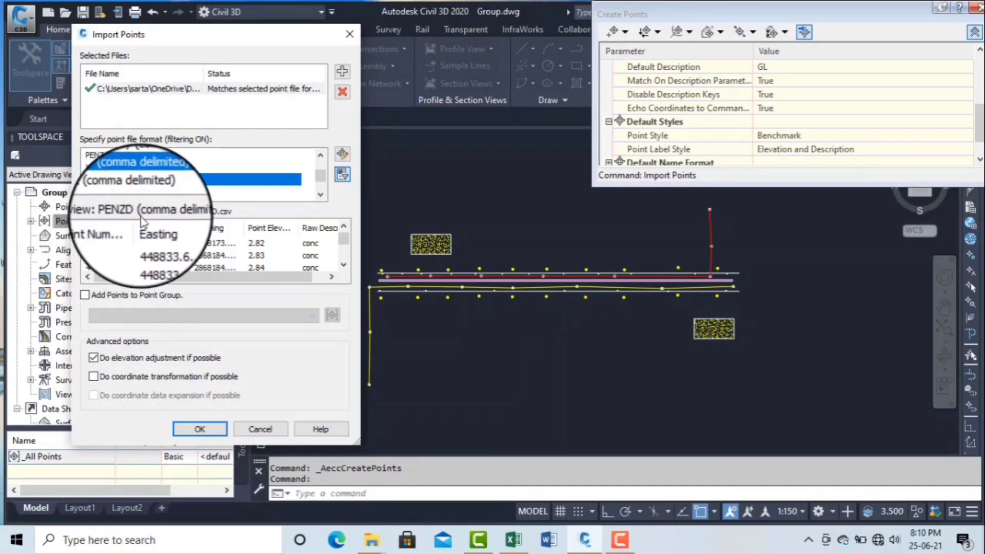
left_click_drag(137, 226, 157, 224)
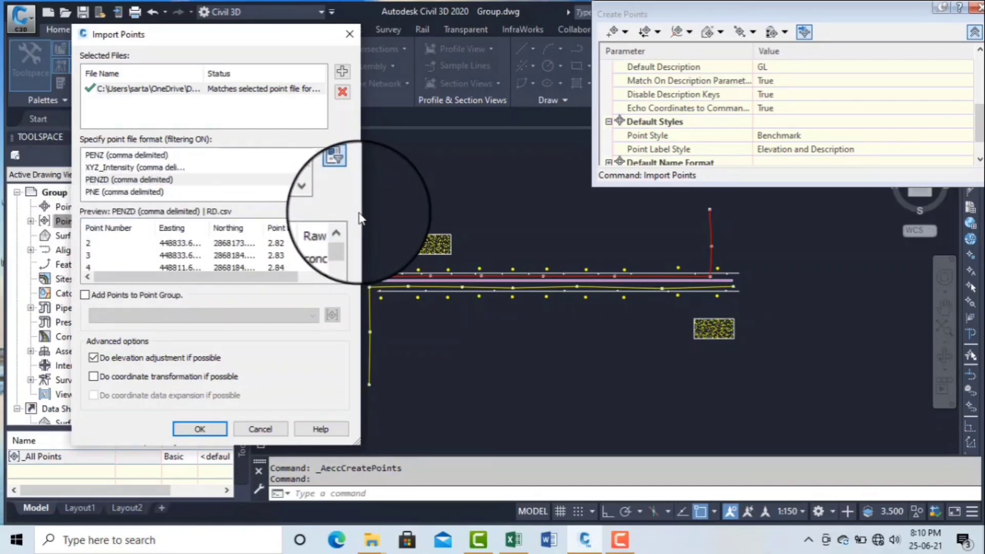
left_click_drag(358, 437, 460, 450)
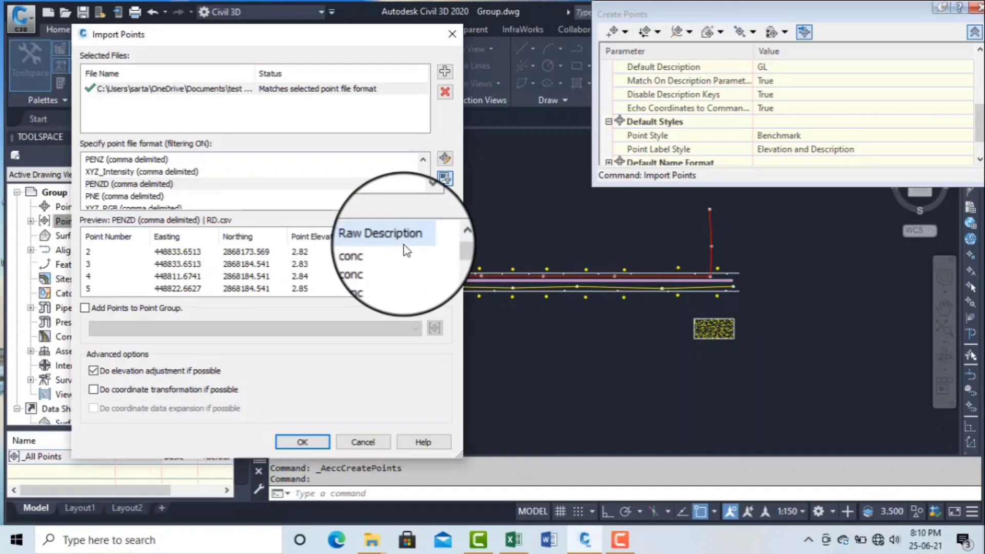
Enable adding the imported points to a point group, inspect the existing-group list and new-group name prompt, and close the prompt without naming a group
left_click(85, 309)
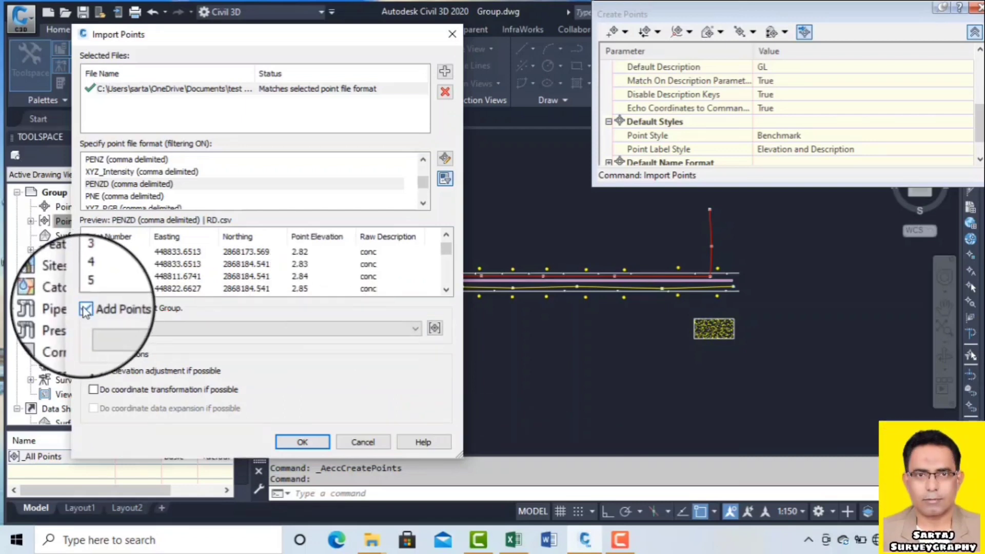
left_click(435, 329)
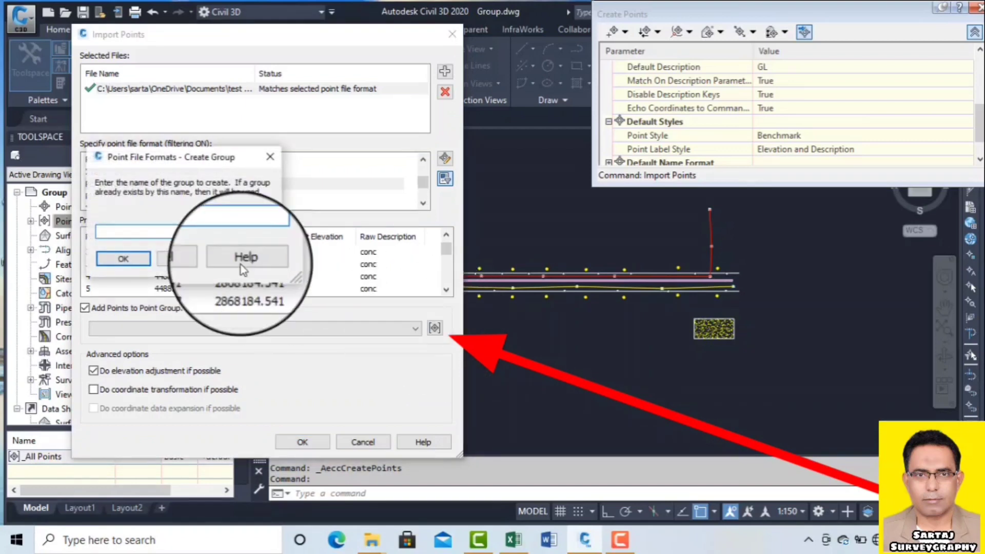
left_click(269, 157)
left_click(272, 331)
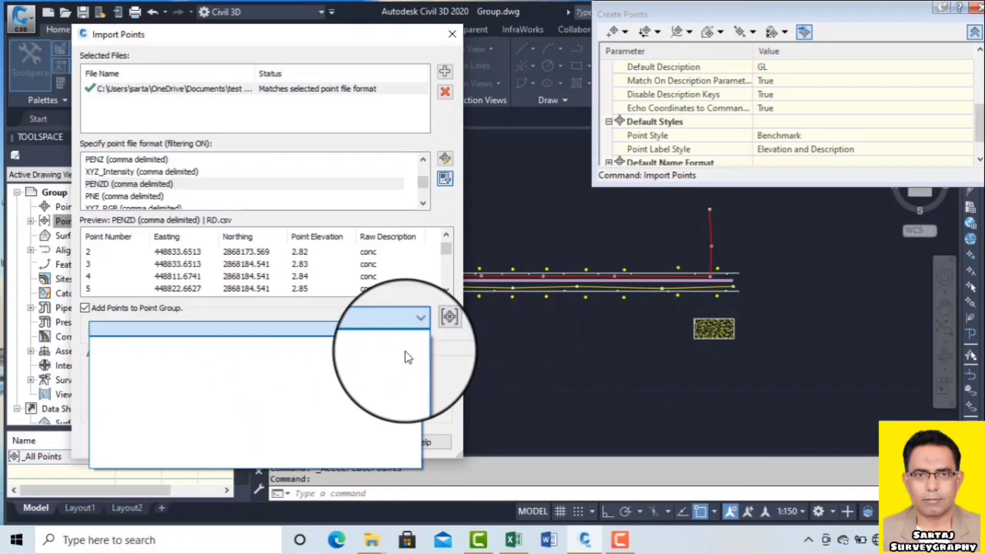
left_click(415, 331)
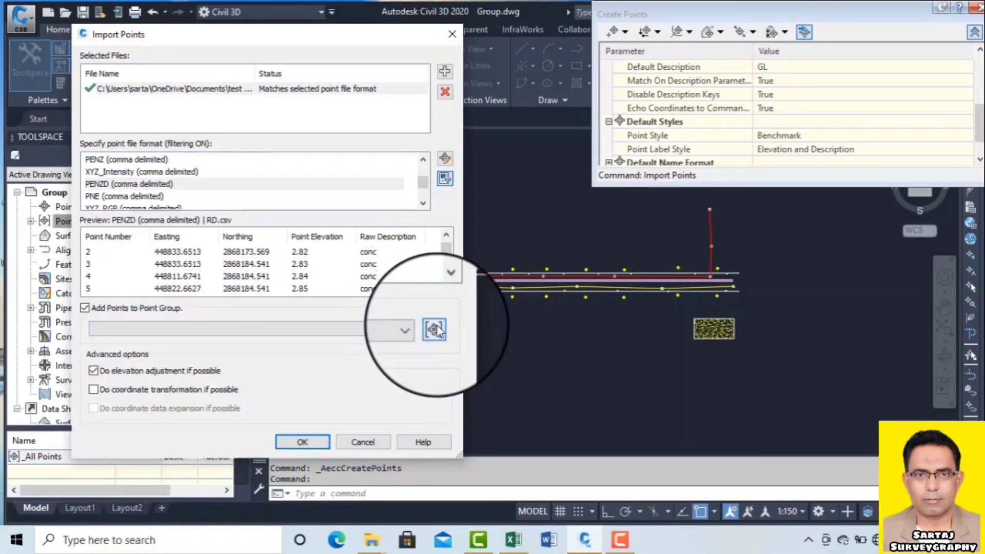
left_click(435, 328)
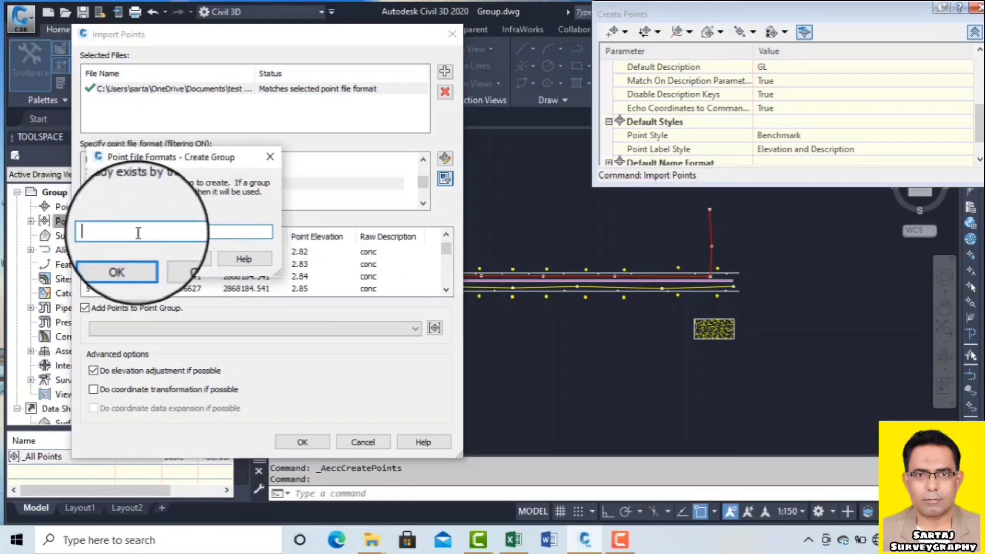
left_click(270, 158)
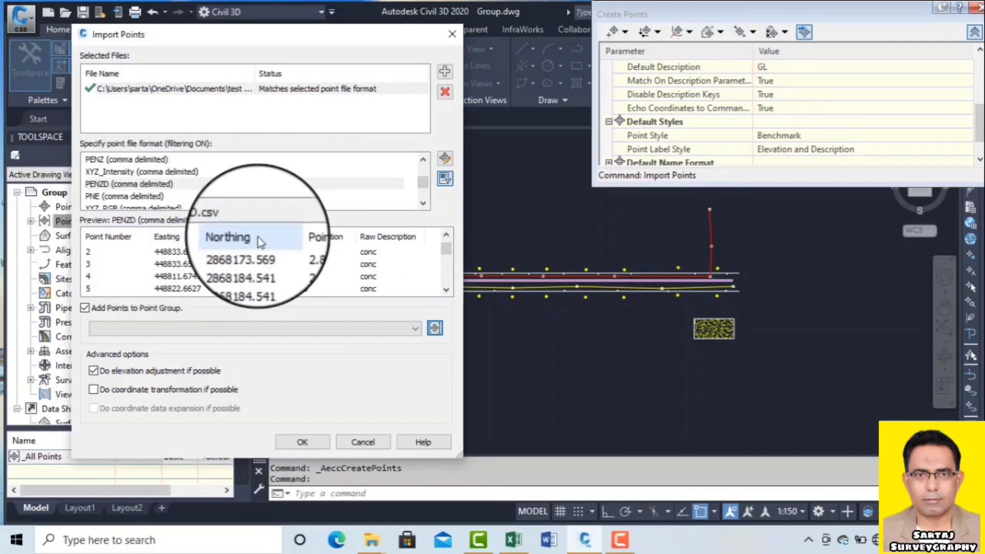
Turn off adding points to a point group, import the RD.csv points, and zoom to the drawing extents
left_click_drag(444, 257, 435, 287)
scroll(386, 266, "up", 3)
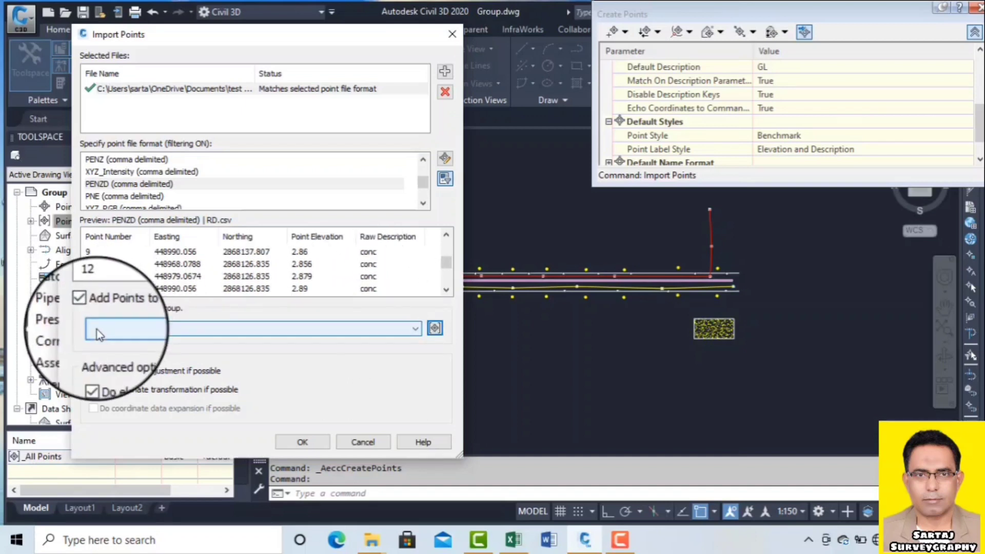
left_click(85, 308)
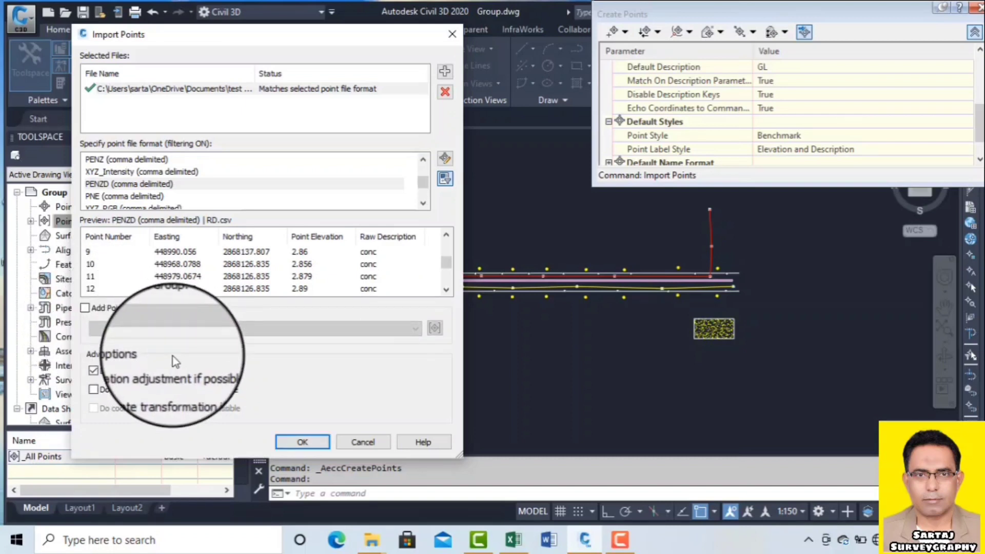
left_click(302, 442)
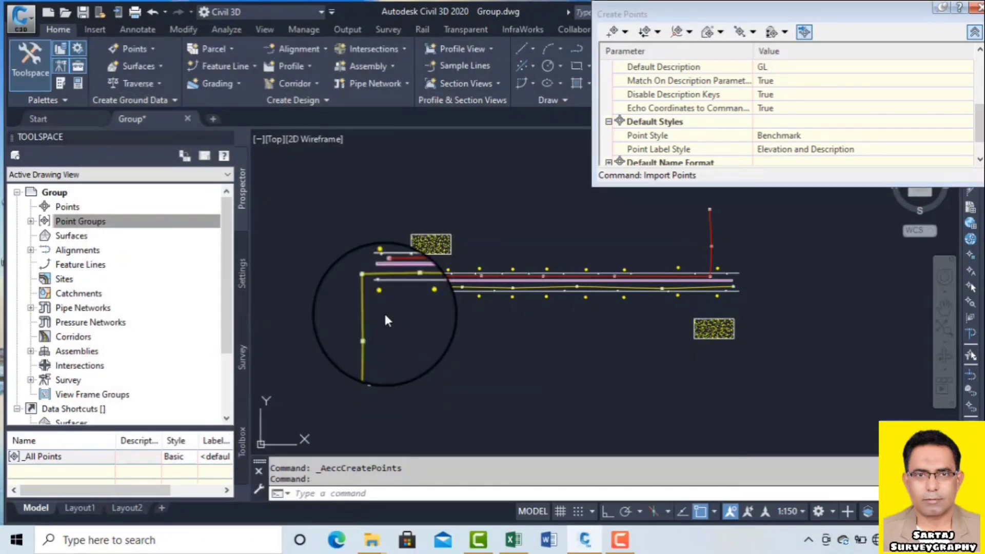
scroll(448, 294, "up", 8)
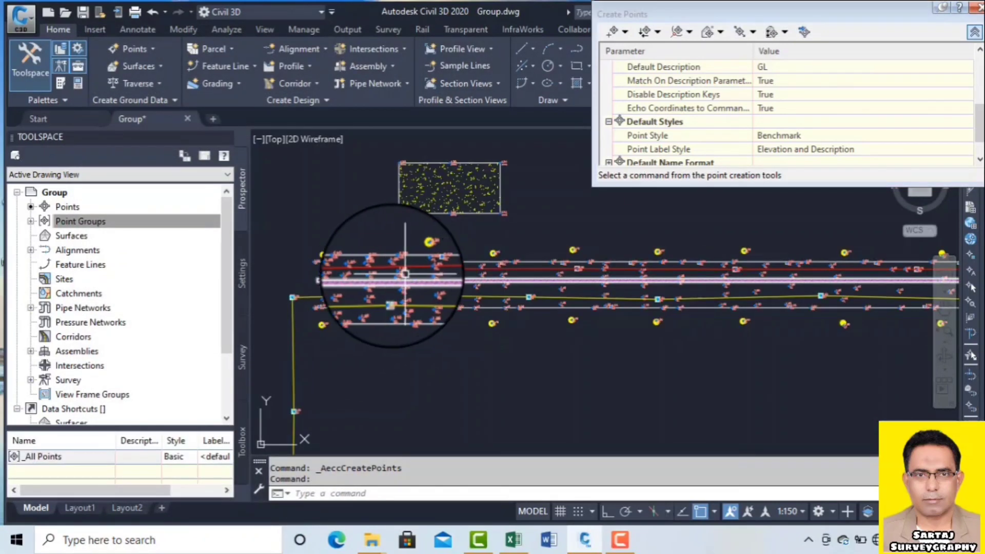
middle_click(501, 275)
middle_click(502, 275)
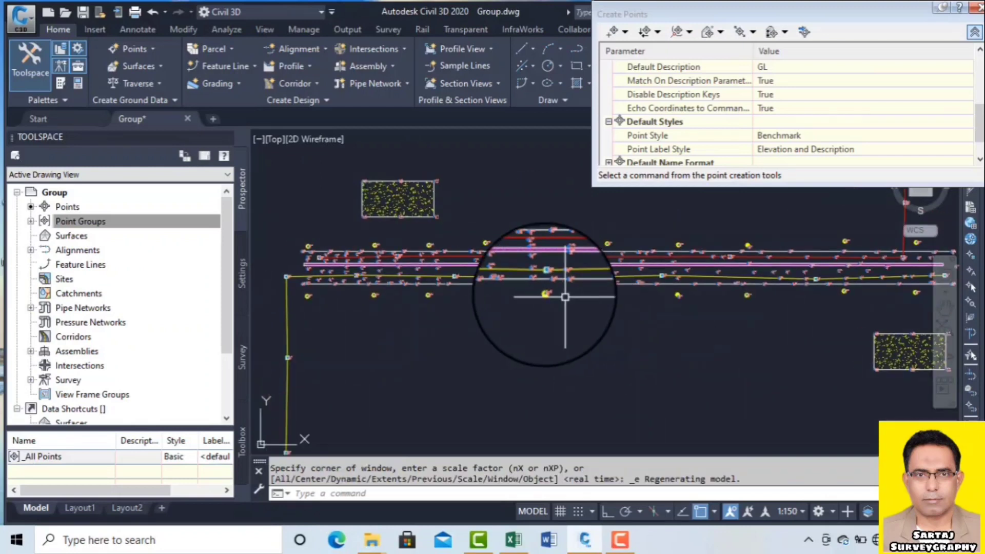
Check the size of the RK and GL point labels along the road edge and set the annotation scale to 1:100
scroll(392, 259, "up", 6)
scroll(462, 225, "up", 2)
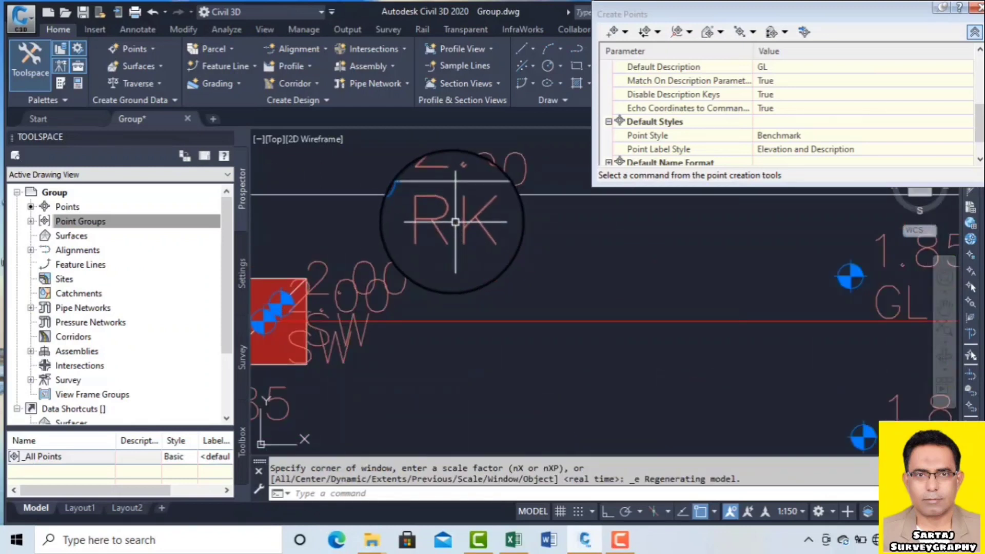
left_click(441, 221)
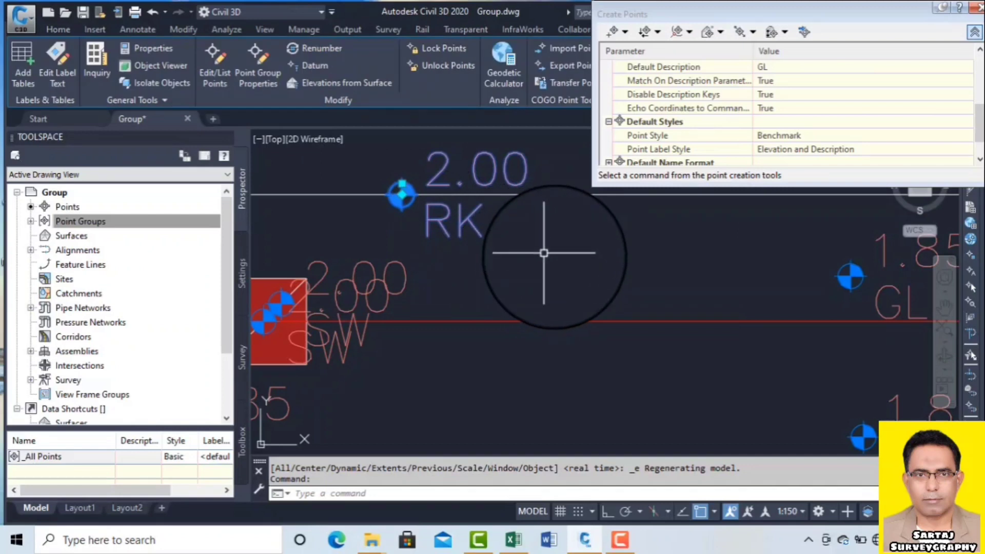
scroll(552, 259, "down", 3)
mouse_move(561, 268)
middle_mouse_down()
mouse_move(451, 285)
mouse_move(622, 277)
middle_mouse_up()
scroll(439, 263, "up", 6)
scroll(439, 263, "down", 2)
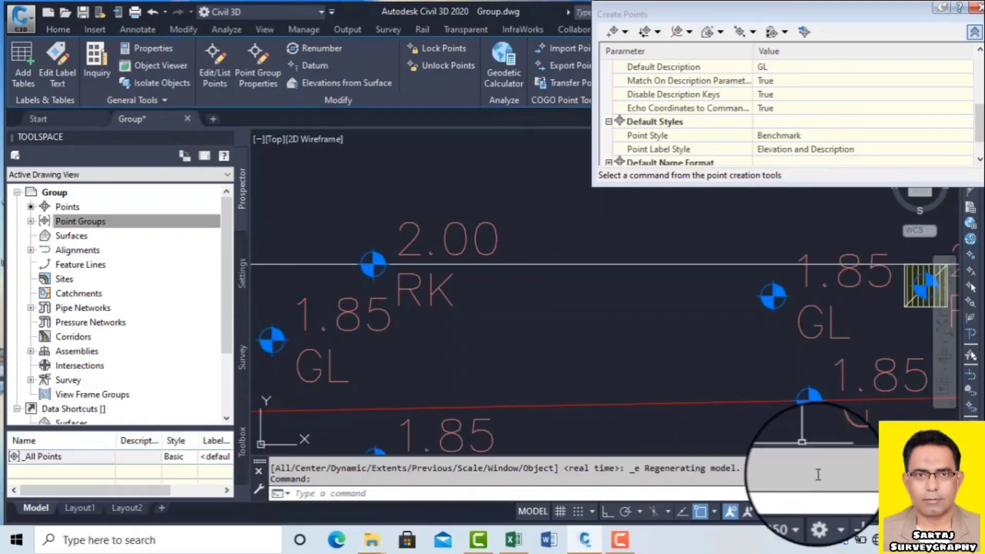
left_click(788, 512)
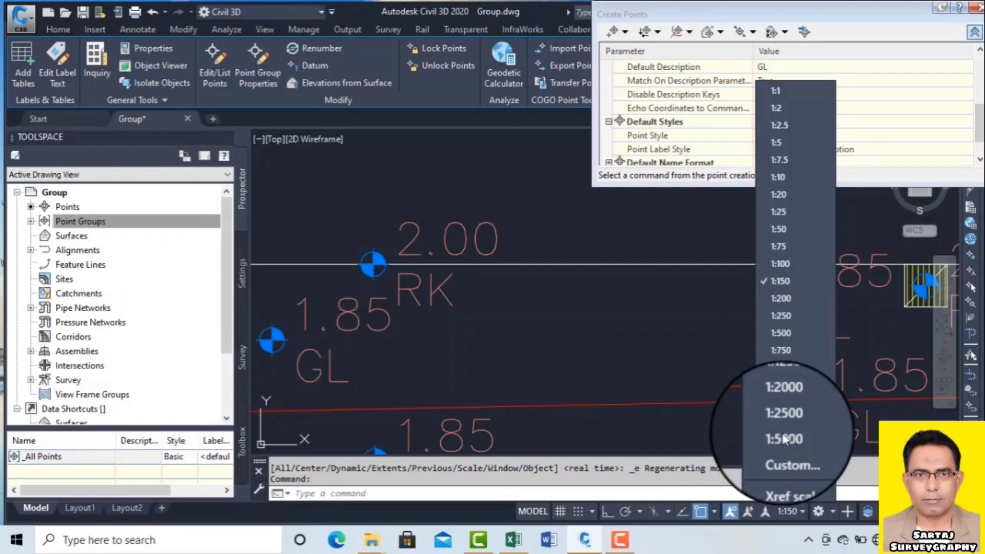
left_click(790, 263)
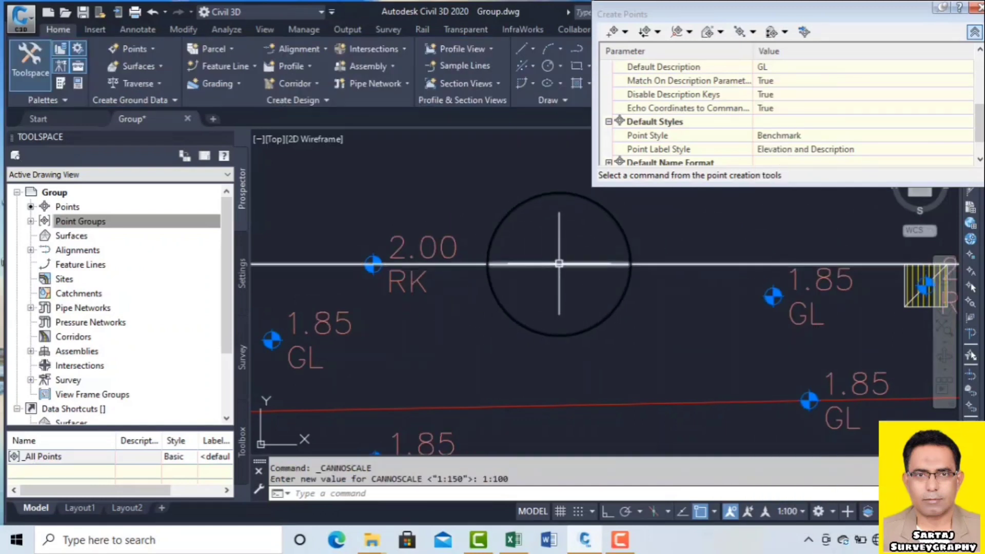
Examine the imported GL and RK points along the road and the MH point on the cyan manhole symbol
scroll(488, 286, "down", 4)
scroll(488, 275, "up", 4)
scroll(506, 272, "down", 4)
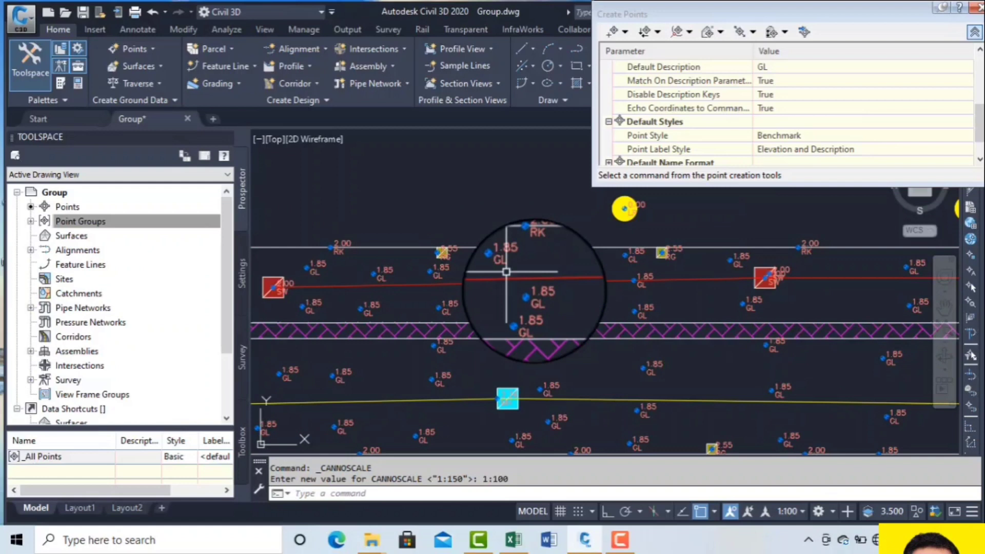
scroll(545, 303, "up", 5)
scroll(552, 297, "down", 5)
mouse_move(543, 338)
middle_mouse_down()
mouse_move(539, 286)
mouse_move(539, 294)
middle_mouse_up()
scroll(538, 295, "up", 5)
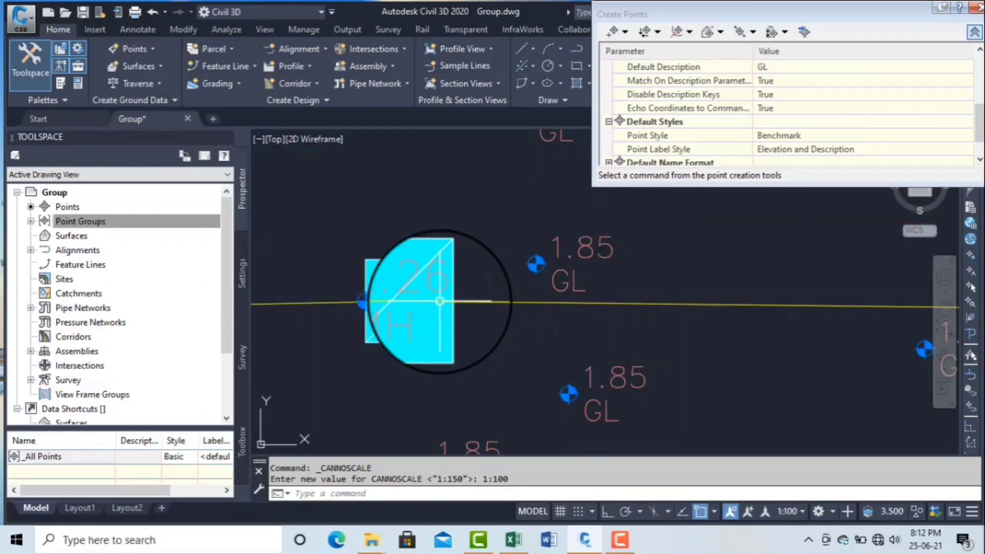
scroll(364, 315, "up", 2)
scroll(364, 316, "down", 4)
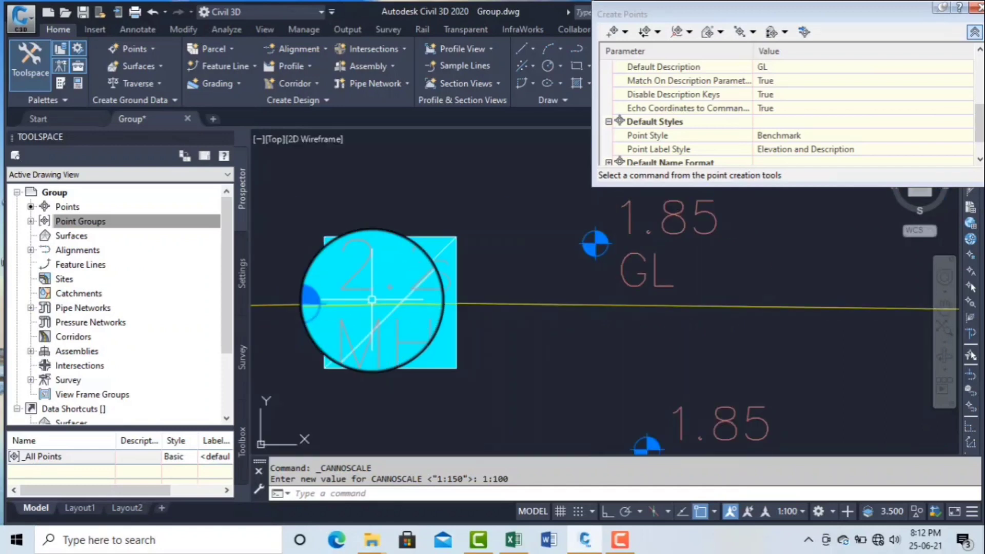
scroll(367, 307, "up", 2)
scroll(380, 302, "down", 5)
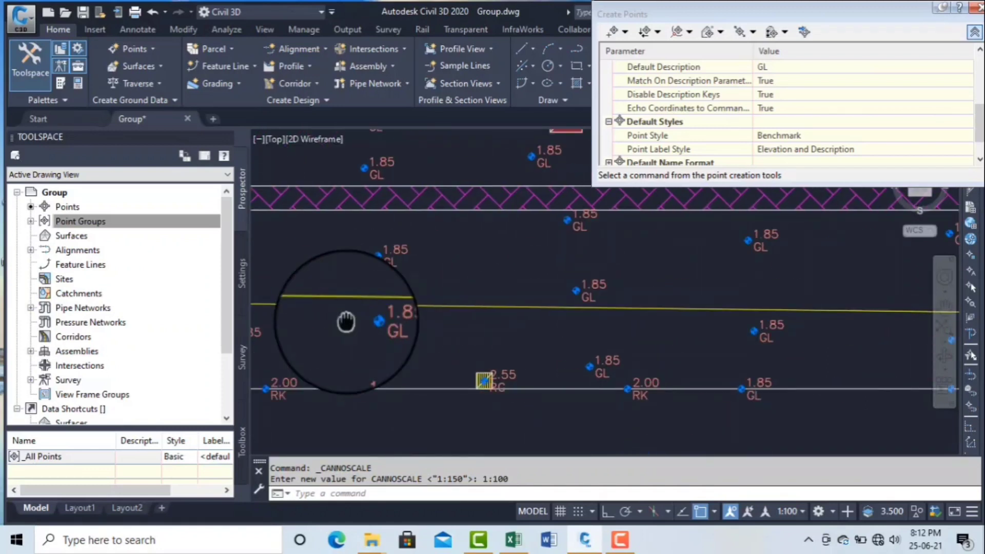
Compare the imported MH, SW and RG points with their manhole, red square and hatched symbols along the road
scroll(734, 316, "up", 6)
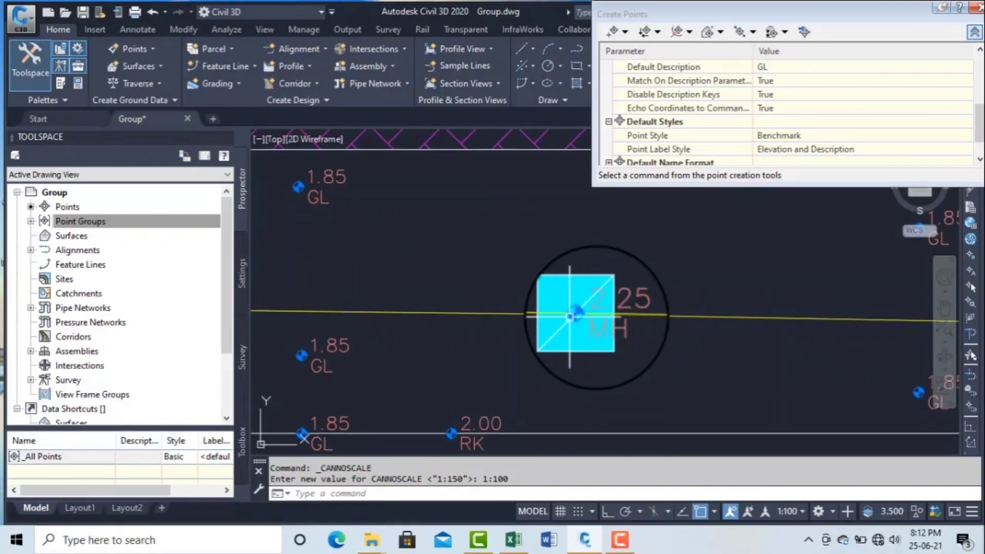
scroll(593, 318, "down", 5)
scroll(530, 297, "up", 2)
scroll(421, 262, "up", 5)
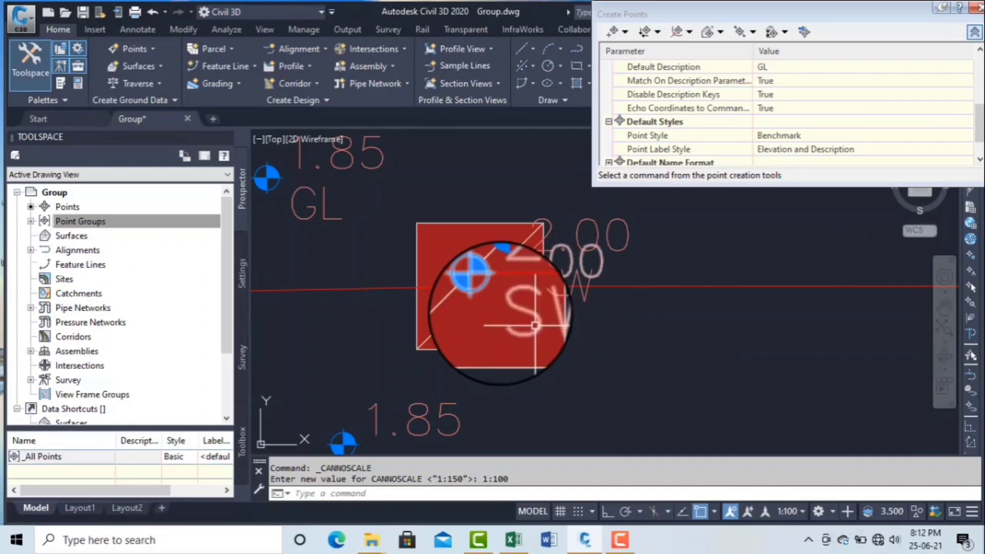
scroll(535, 326, "down", 5)
scroll(728, 323, "up", 5)
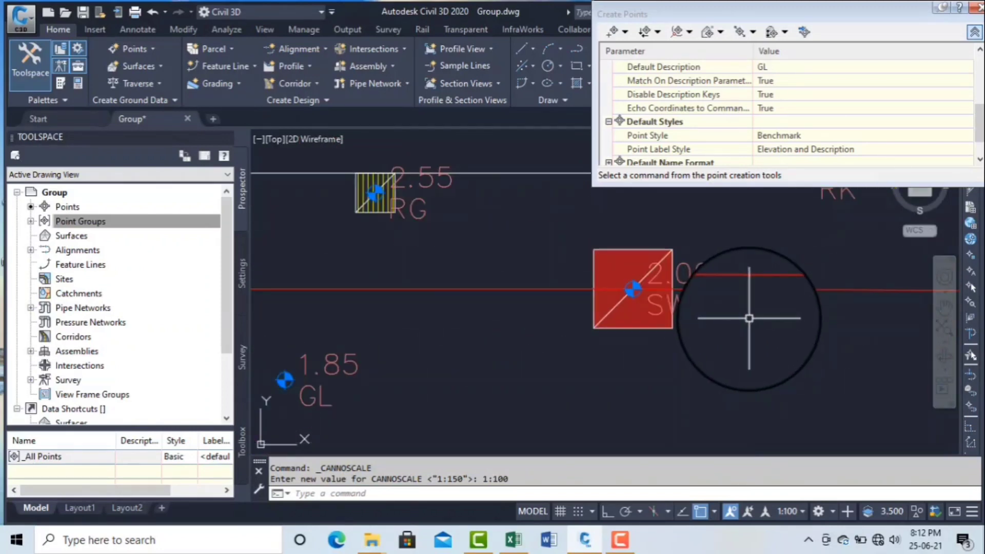
scroll(749, 318, "down", 4)
scroll(648, 289, "up", 6)
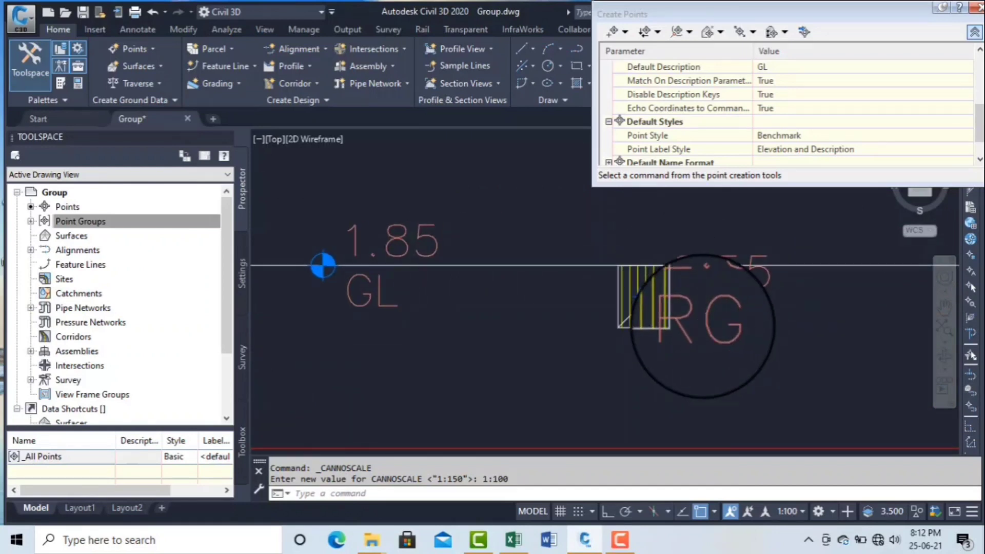
scroll(779, 359, "down", 6)
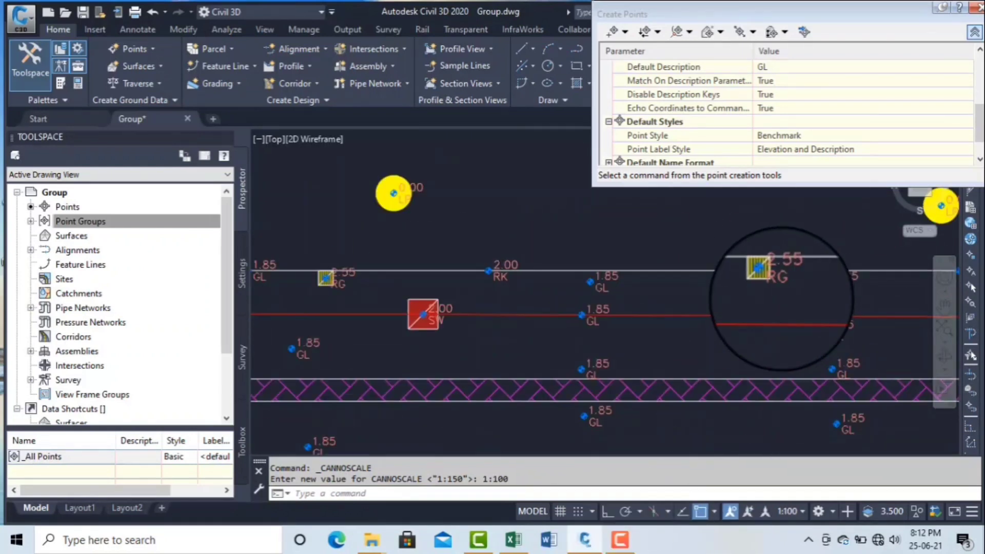
Move the LP point's label off its yellow circle symbol to the upper right, with a leader pointing back to it
scroll(831, 268, "up", 8)
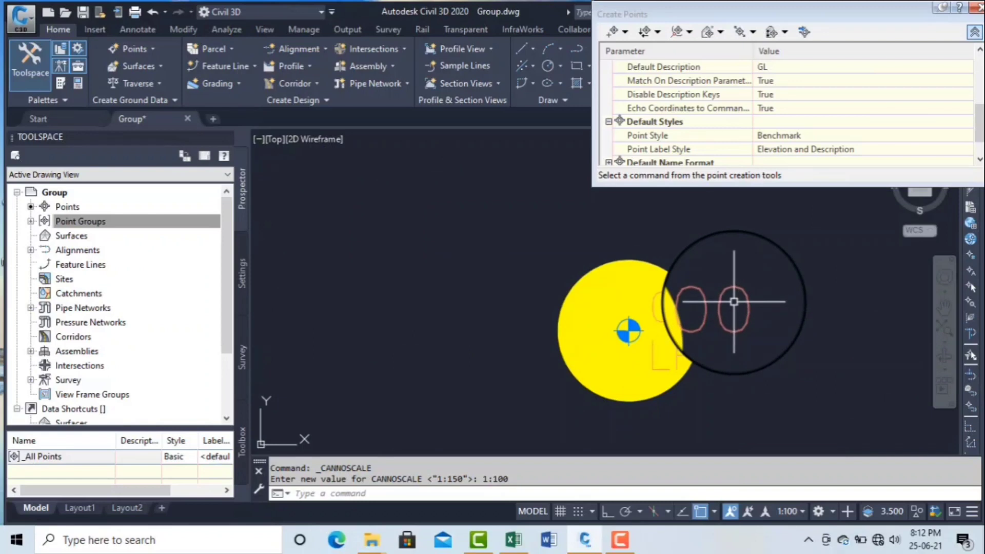
left_click(726, 281)
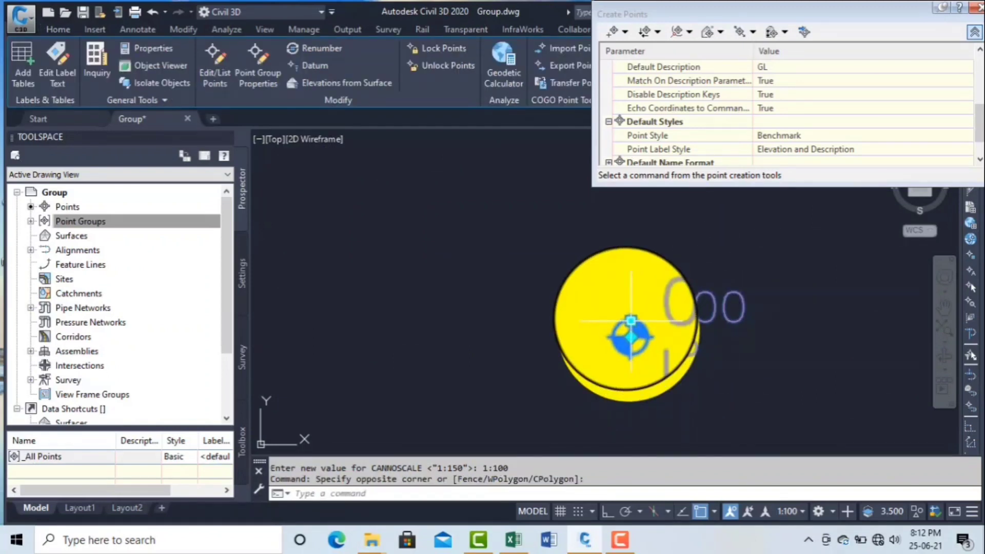
left_click(755, 281)
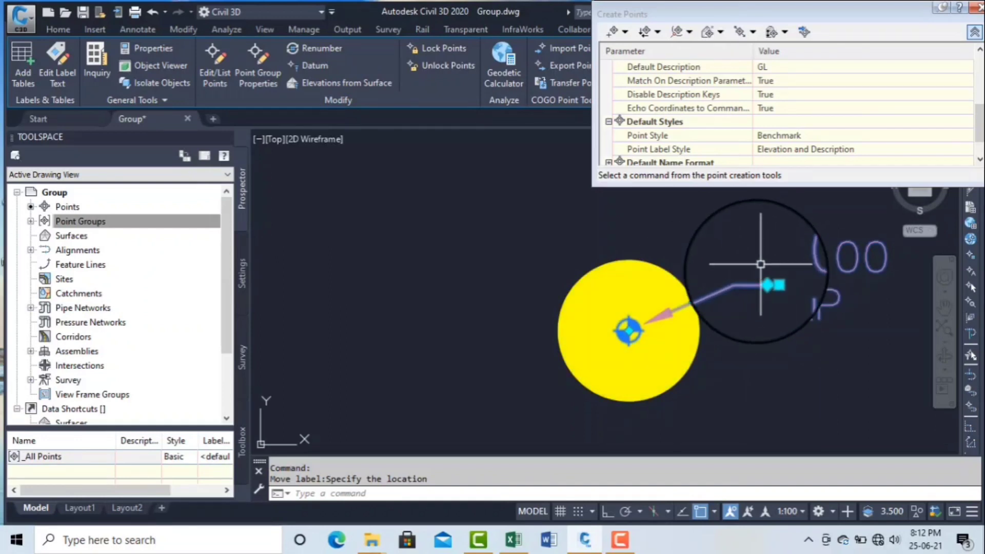
Move the LP label at the first yellow circle near the road's left end to the upper right, clear of the symbol
scroll(777, 275, "down", 4)
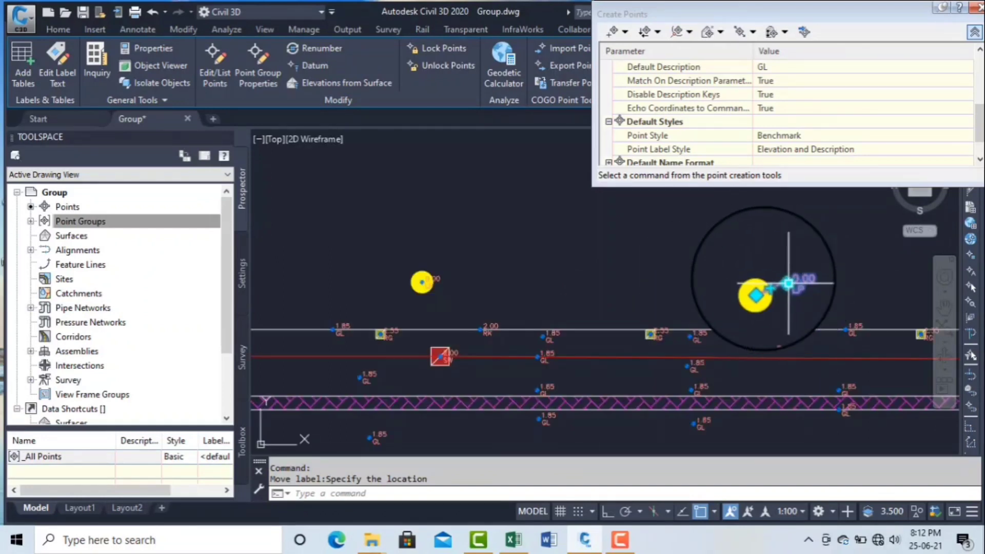
scroll(590, 230, "down", 2)
scroll(426, 231, "up", 5)
scroll(399, 264, "up", 3)
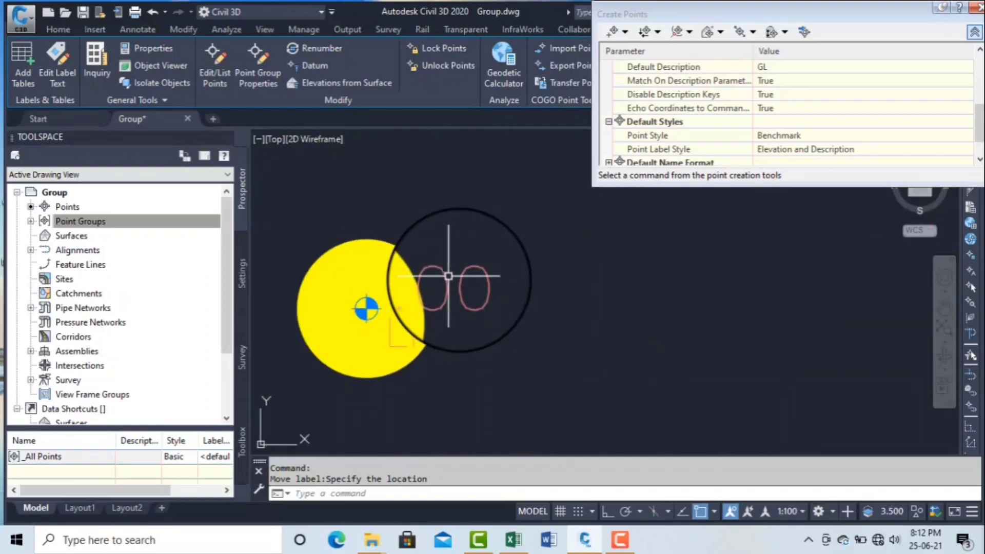
left_click(390, 269)
left_click(452, 259)
left_click(542, 318)
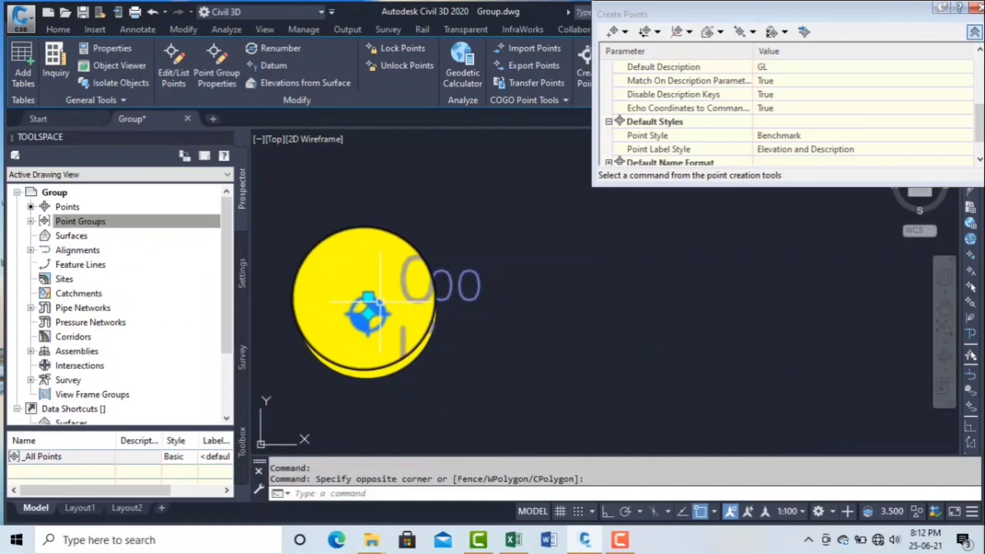
left_click(370, 303)
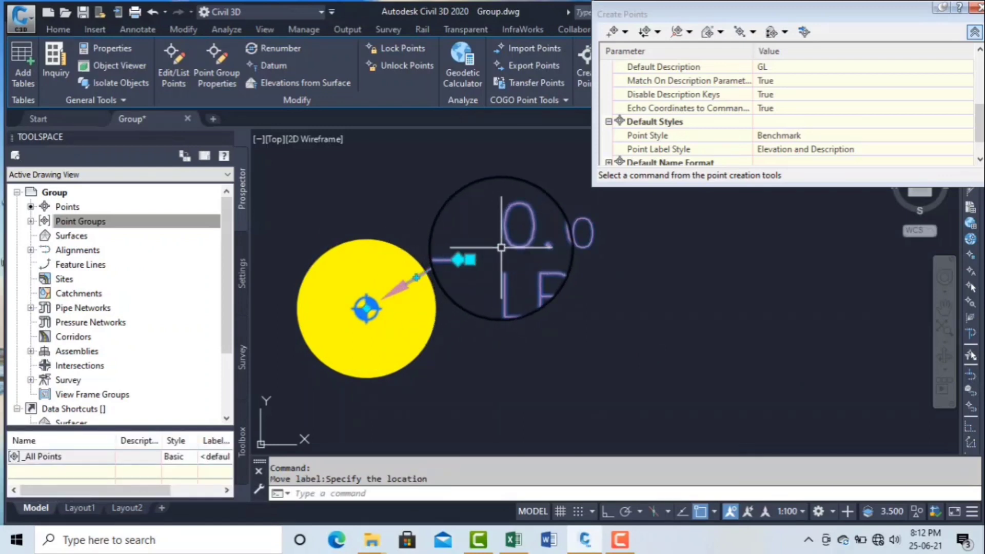
Examine the conc points and their elevation labels around the hatched rectangle above the road
scroll(501, 248, "down", 8)
scroll(670, 238, "up", 3)
scroll(671, 238, "up", 5)
scroll(628, 274, "down", 8)
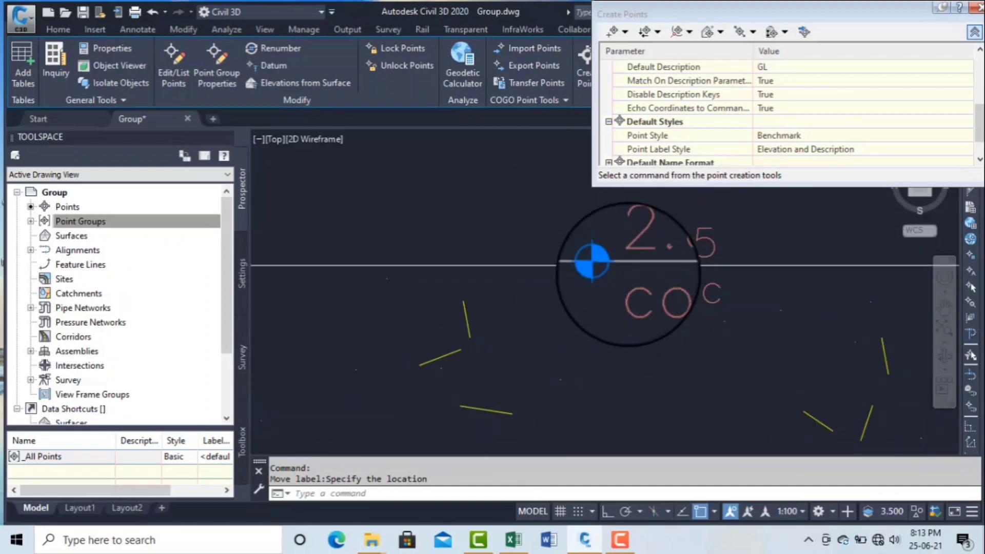
middle_click_drag(486, 384, 494, 330)
scroll(495, 330, "up", 5)
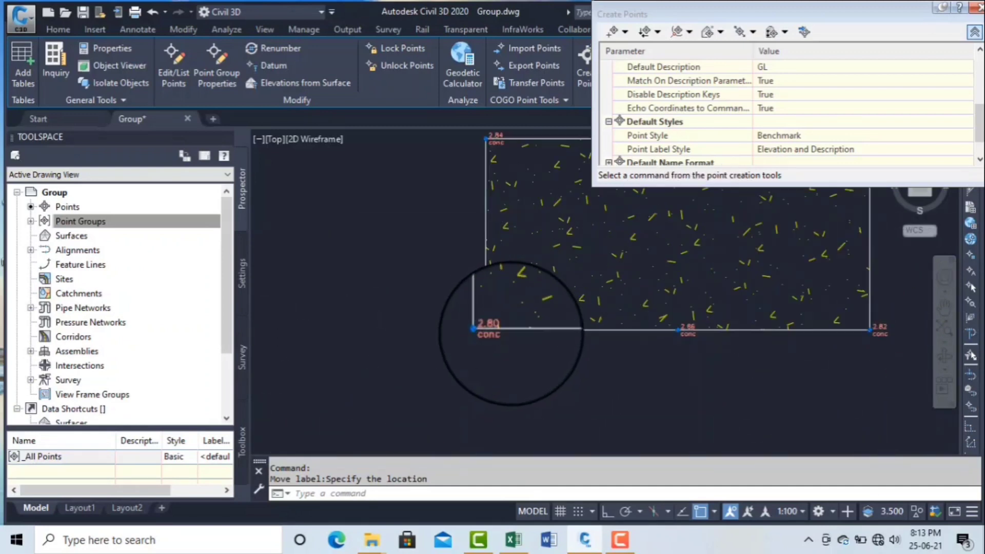
scroll(503, 330, "down", 9)
scroll(457, 302, "up", 5)
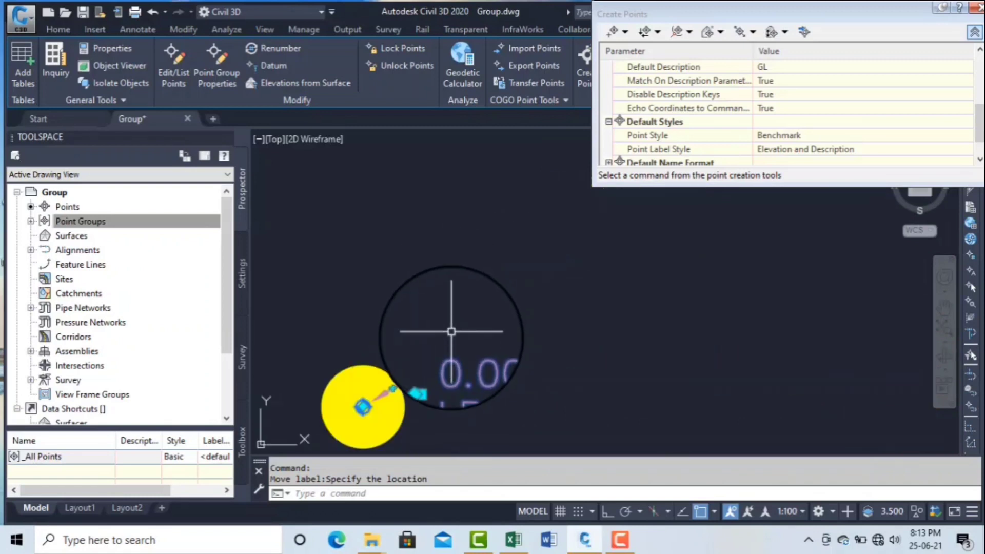
scroll(455, 351, "down", 5)
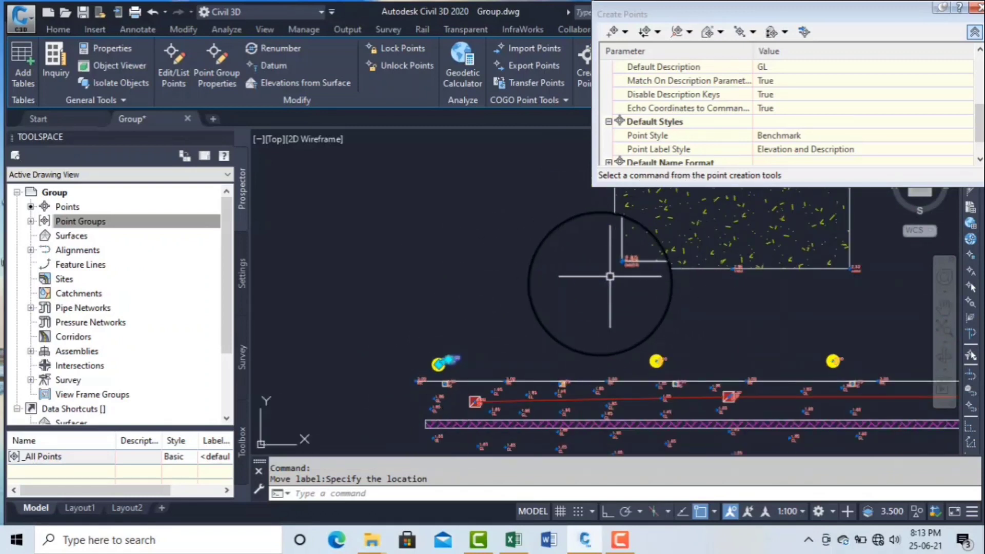
Review how the imported points are distributed around the hatched rectangle and along the full length of the road
middle_click_drag(557, 292, 358, 333)
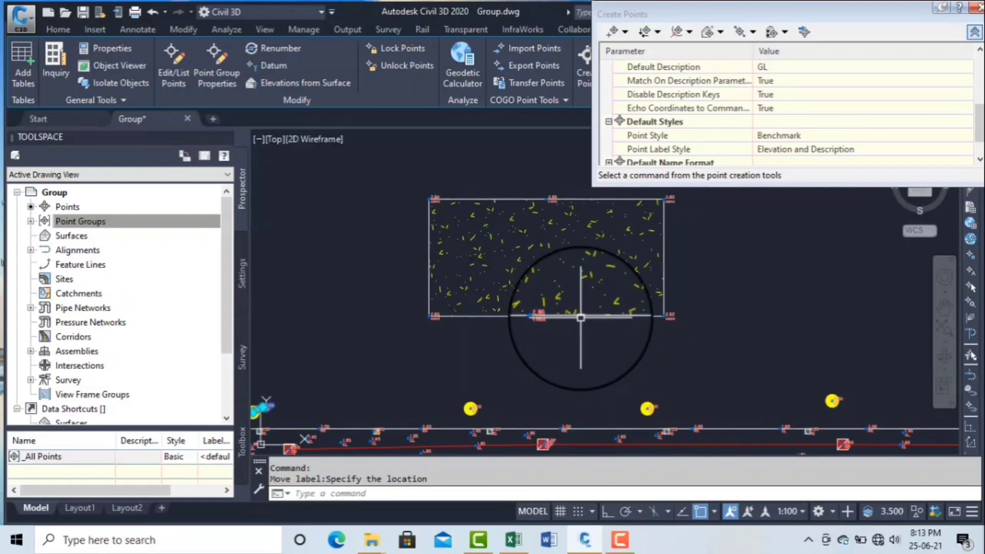
scroll(532, 329, "up", 3)
scroll(516, 325, "down", 4)
scroll(501, 341, "up", 1)
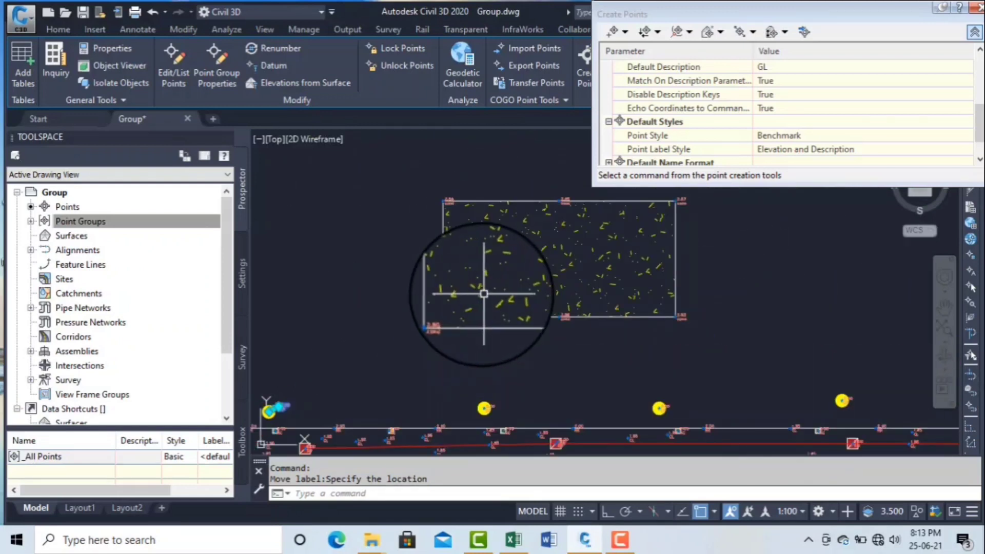
middle_click_drag(481, 294, 482, 235)
scroll(430, 402, "up", 4)
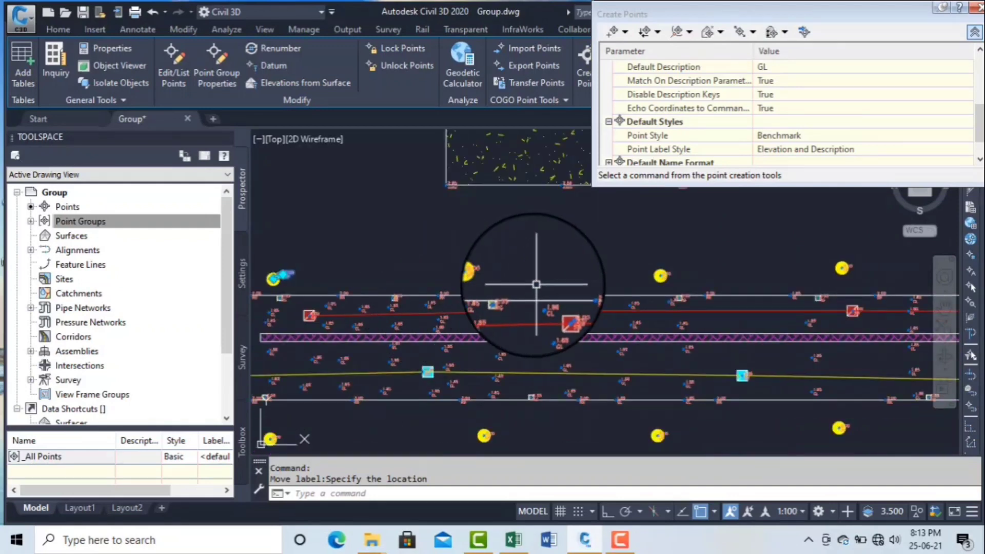
scroll(555, 266, "down", 3)
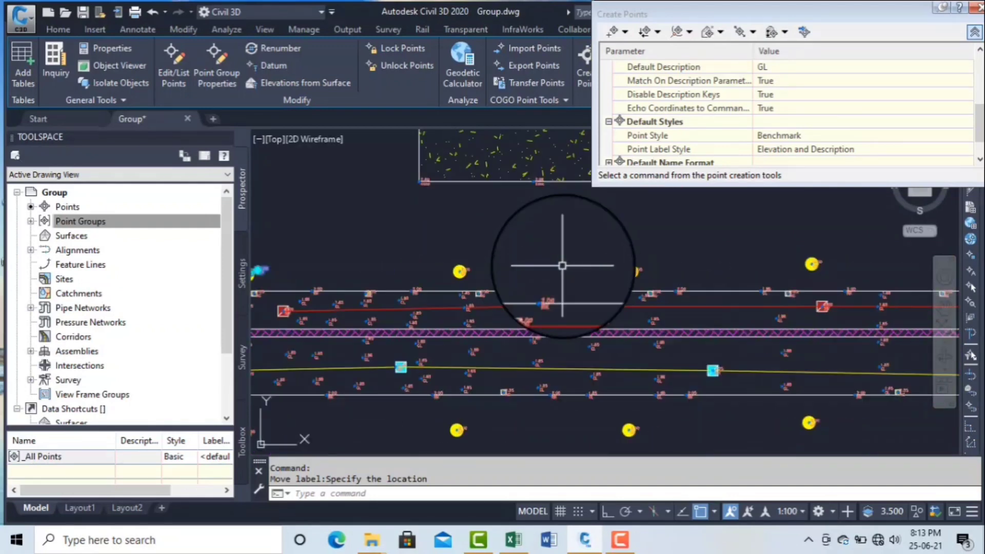
scroll(528, 285, "down", 5)
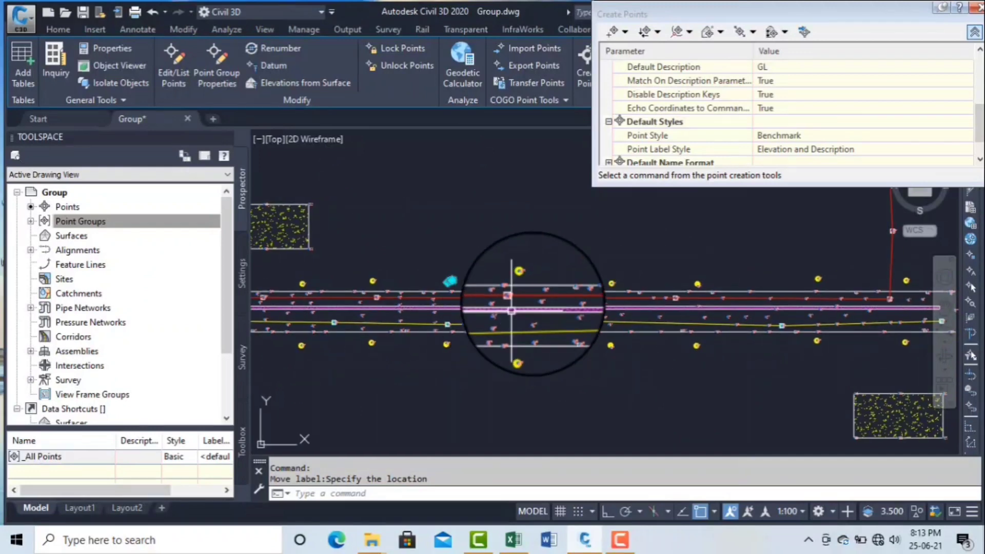
scroll(693, 290, "up", 3)
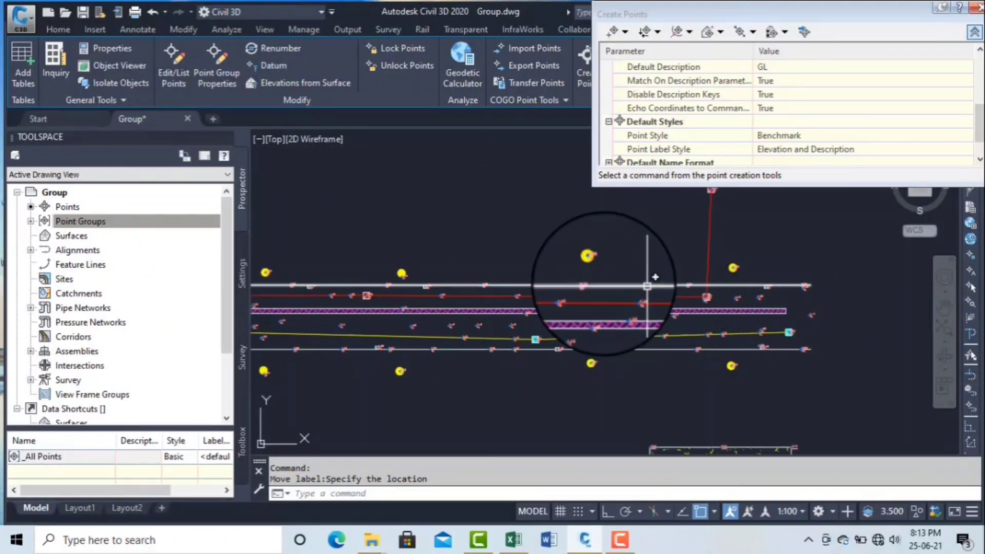
scroll(732, 275, "up", 3)
scroll(736, 276, "down", 5)
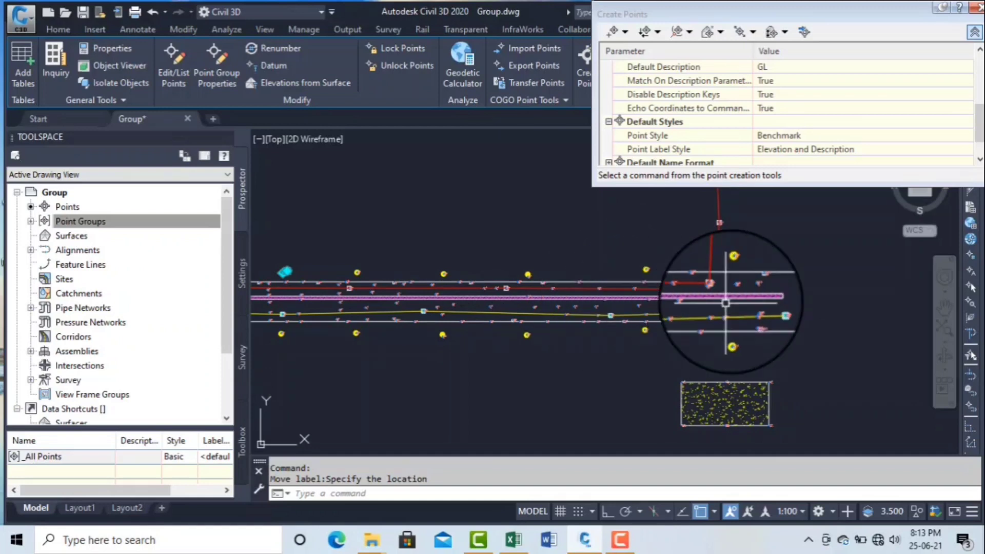
scroll(692, 310, "down", 3)
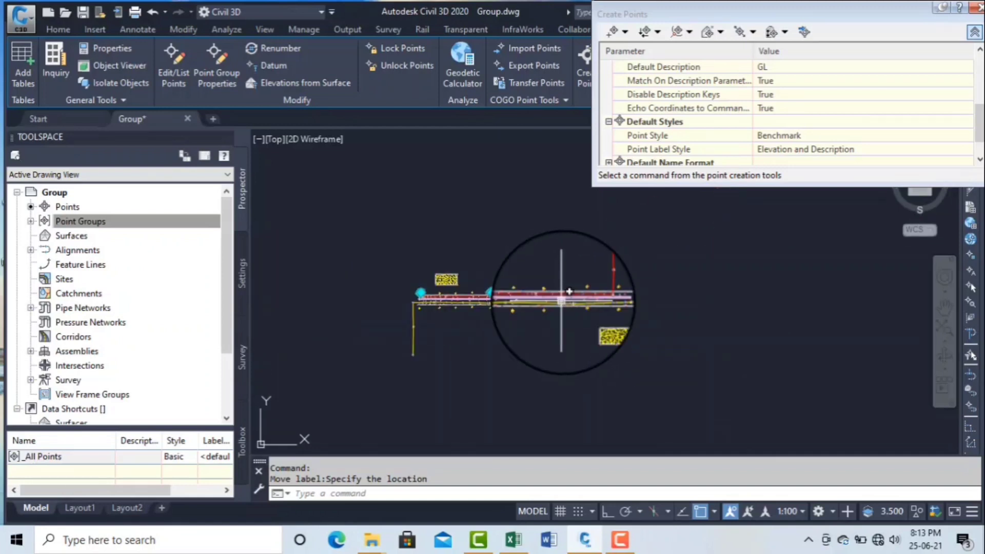
scroll(489, 301, "up", 4)
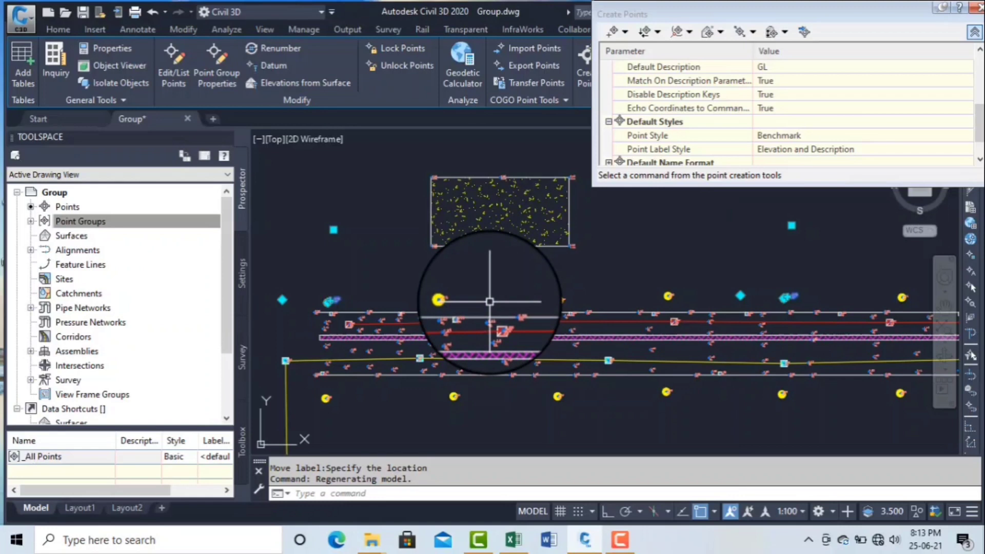
scroll(490, 301, "down", 4)
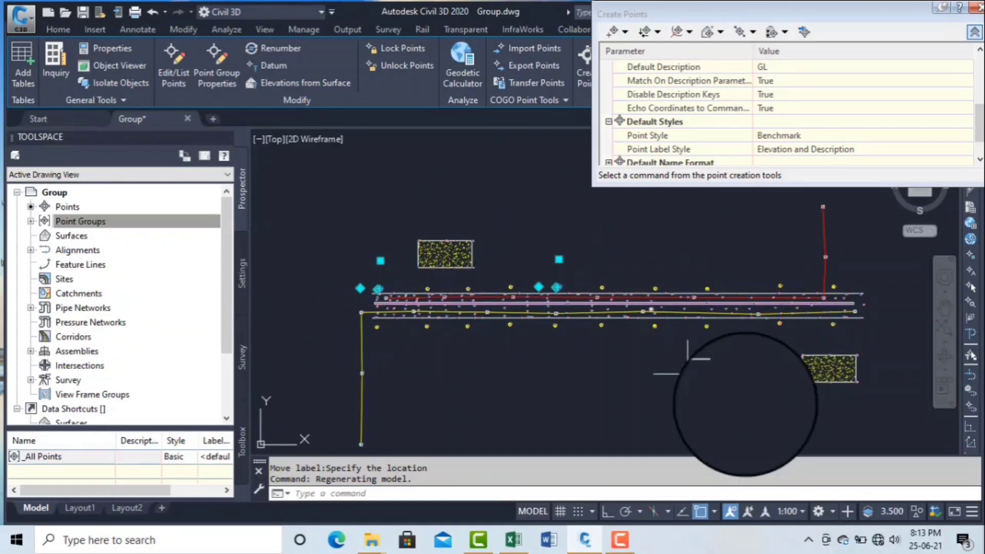
left_click(620, 540)
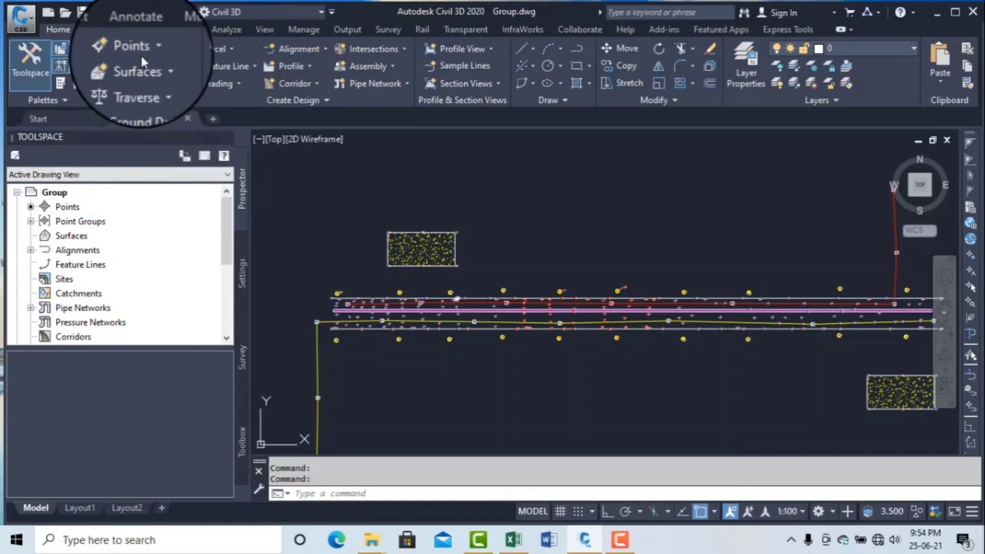
left_click(124, 49)
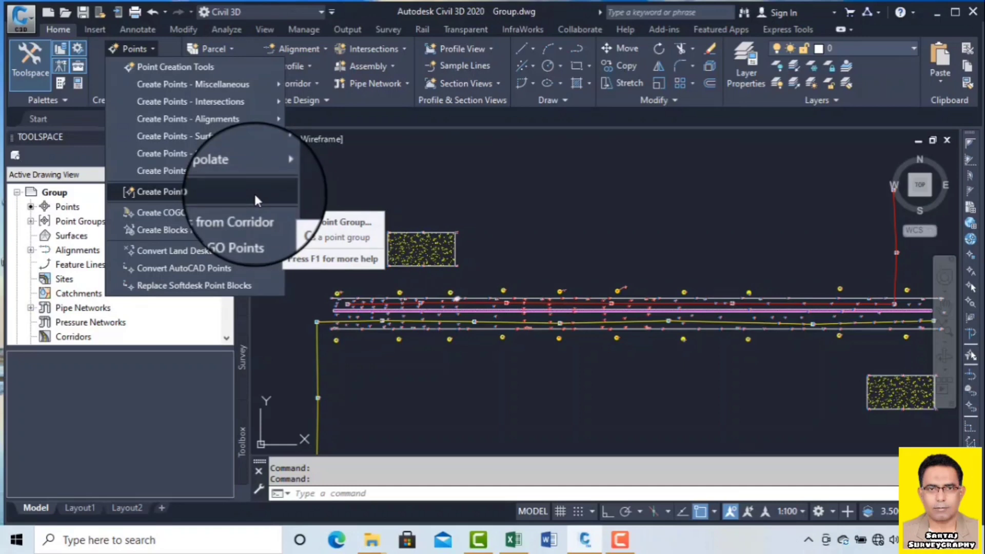
left_click(351, 177)
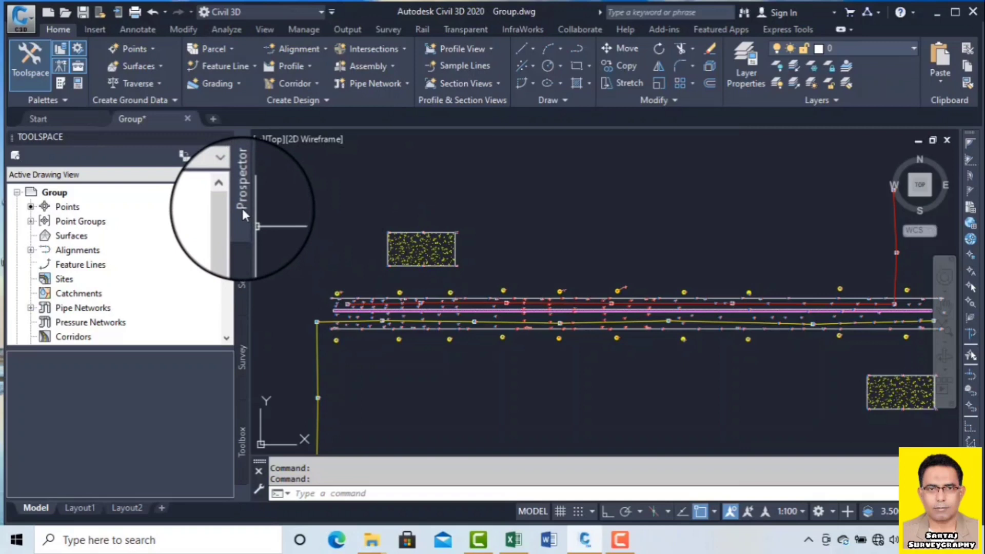
left_click(69, 224)
right_click(69, 223)
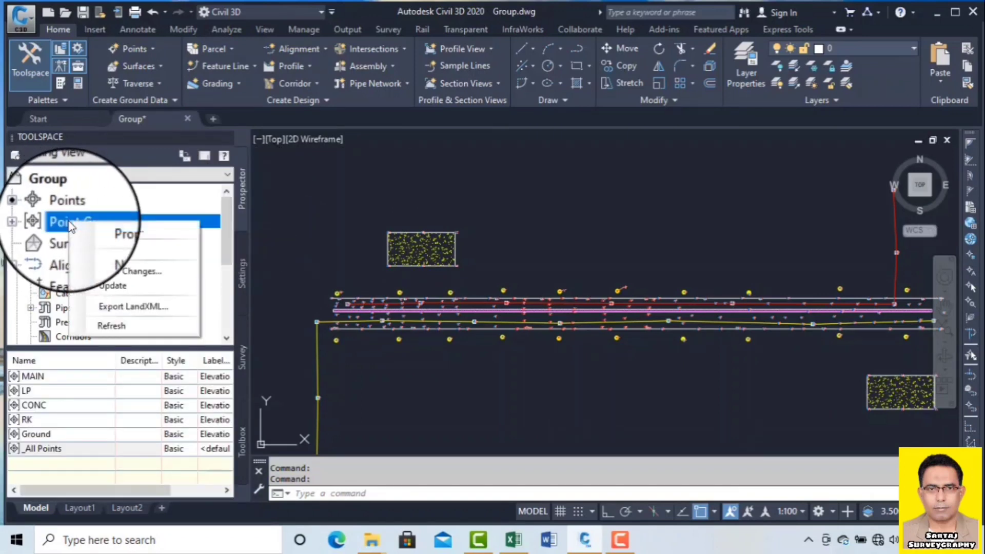
left_click(119, 251)
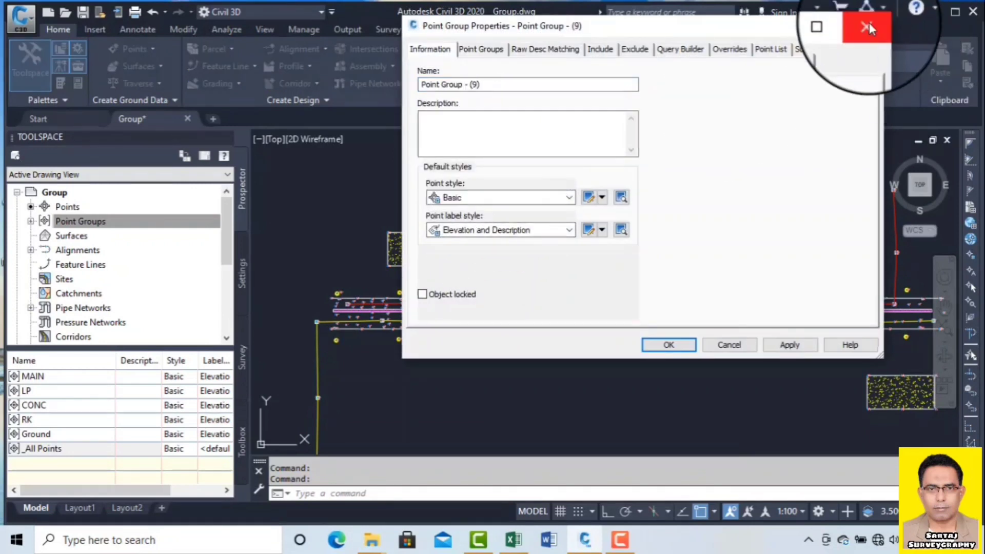
left_click(869, 25)
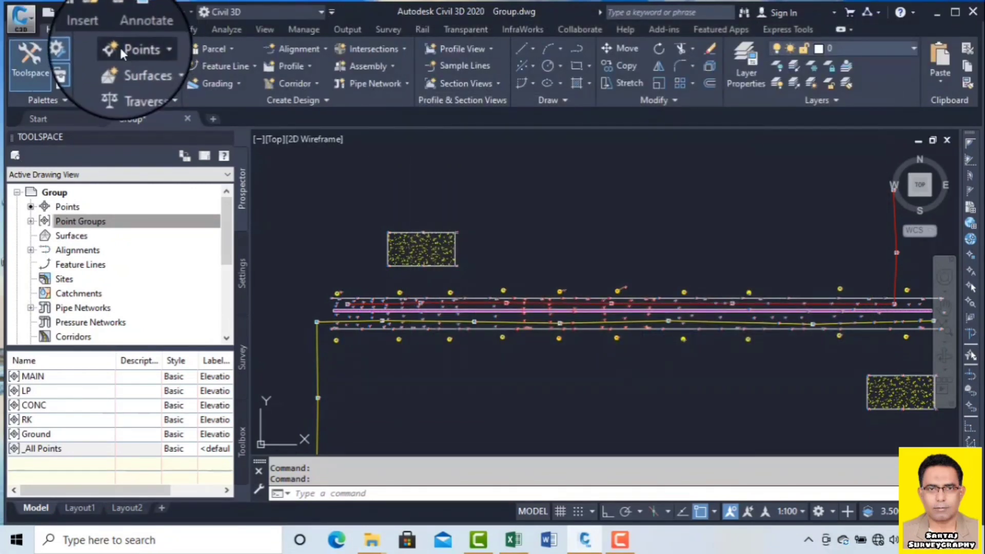
Start a new point group named BY NUMBER and review its Point Groups, Raw Desc Matching, Include, Point List and Summary settings
left_click(120, 48)
left_click(163, 191)
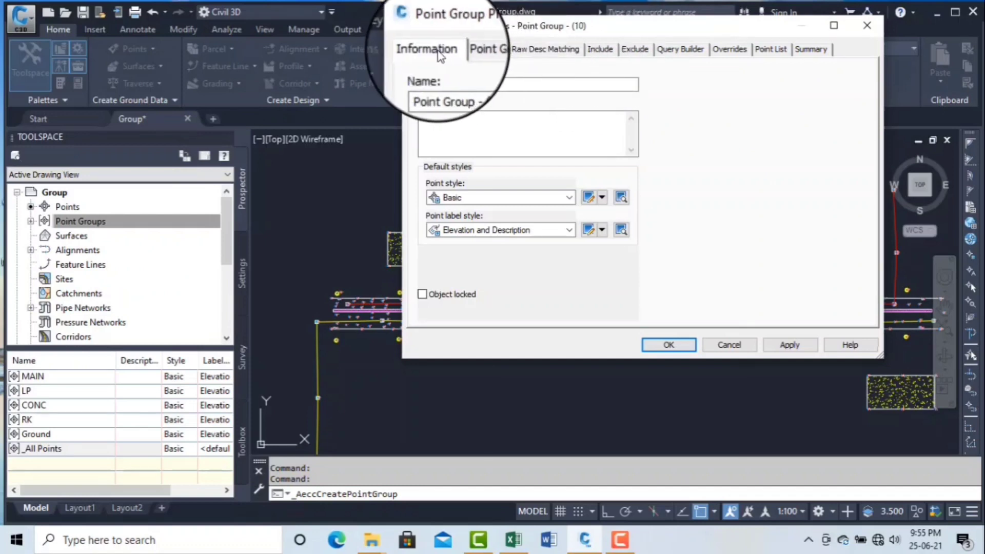
left_click(775, 53)
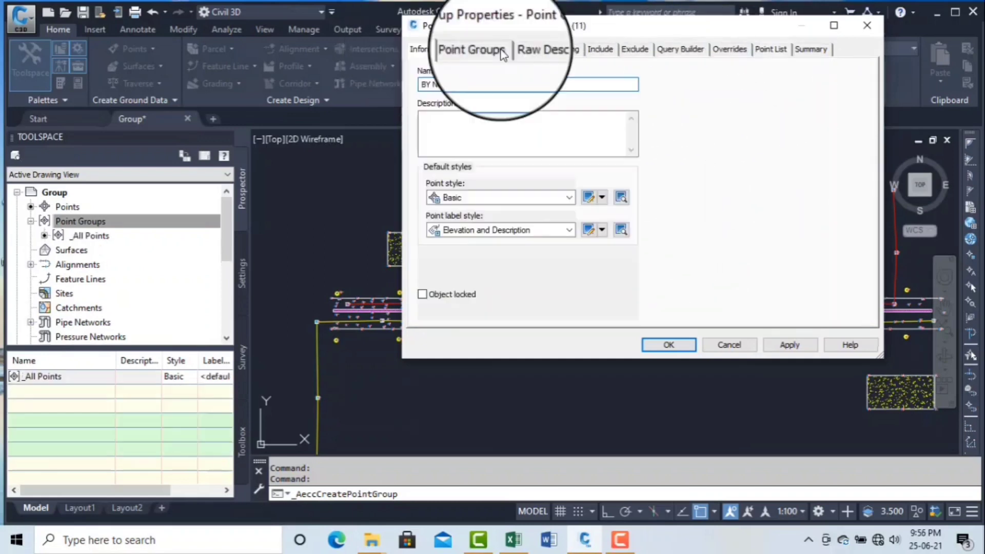
left_click(501, 54)
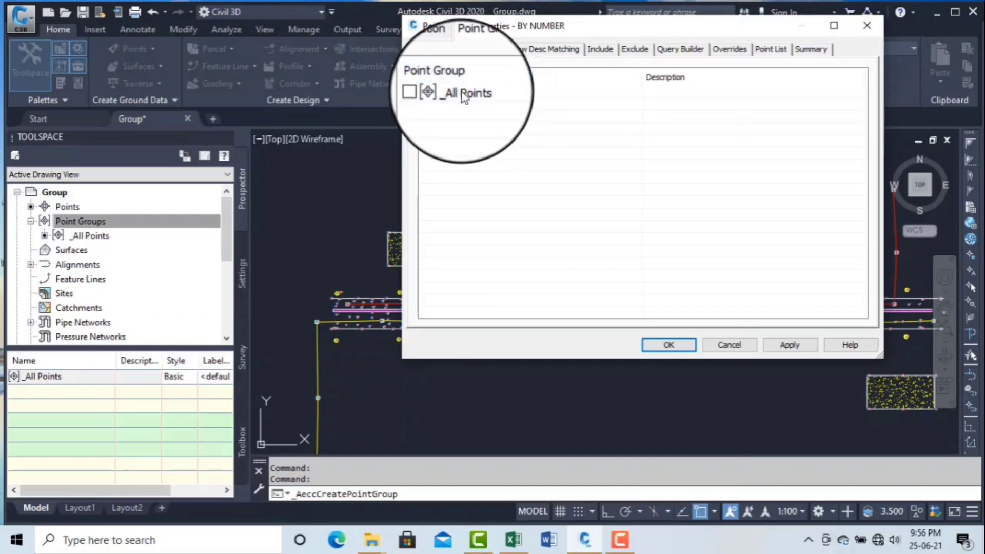
left_click(550, 50)
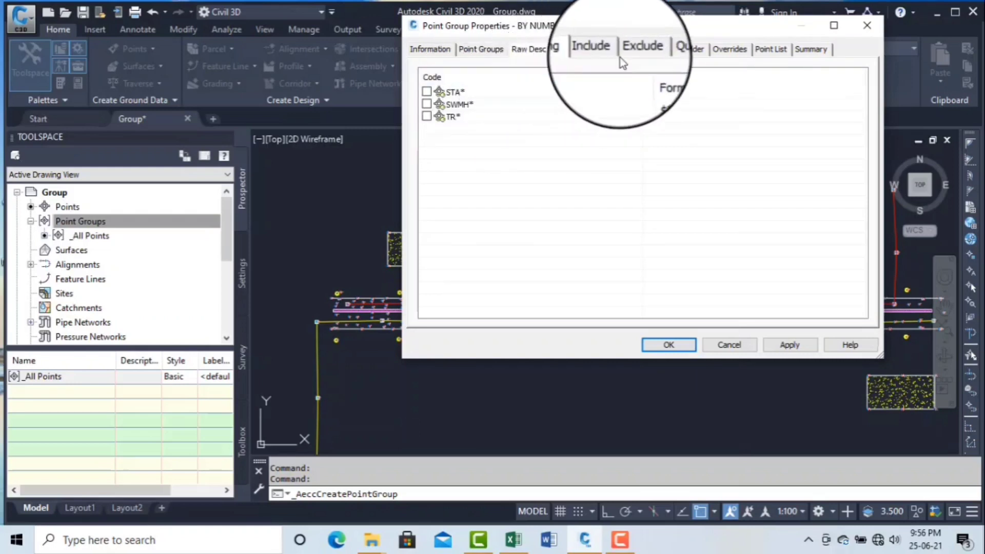
left_click(606, 54)
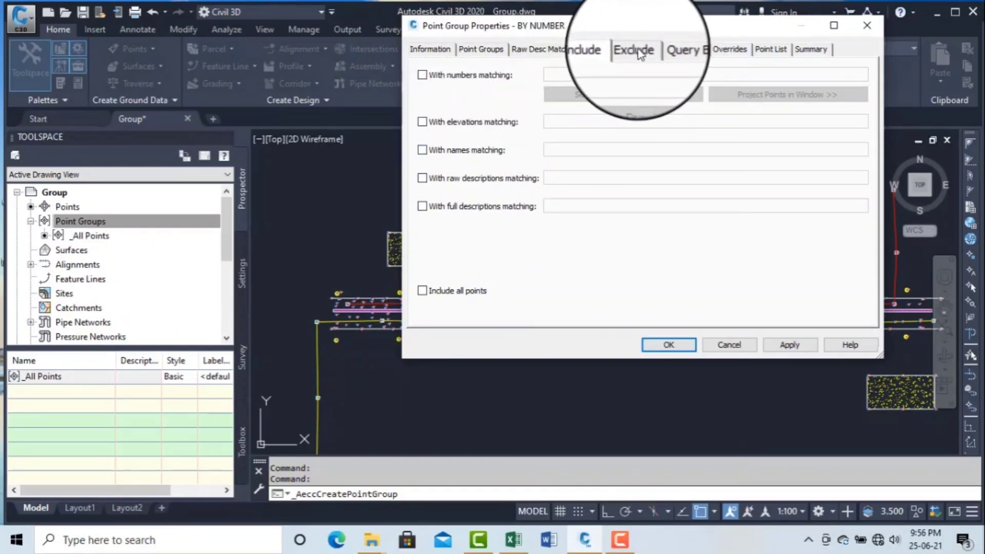
left_click(772, 52)
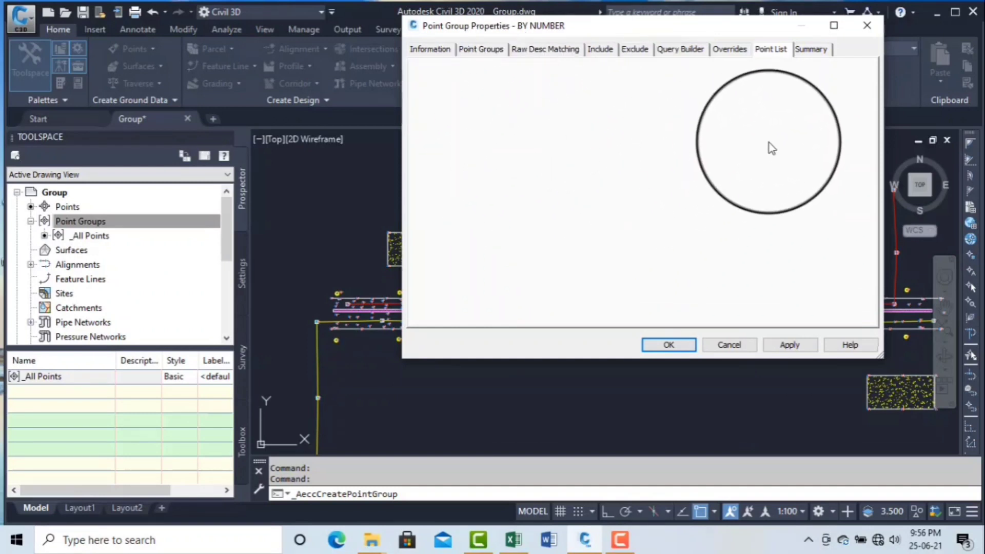
left_click(808, 52)
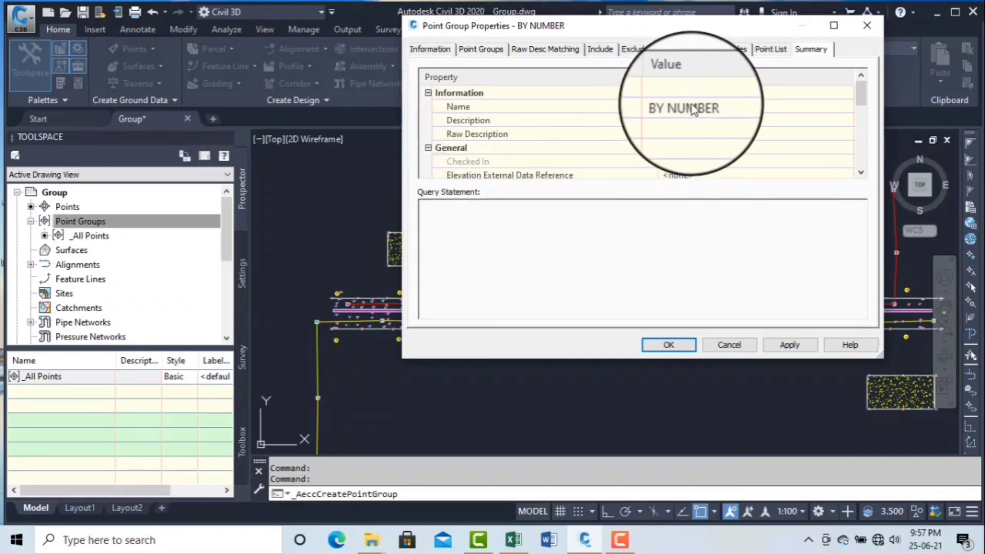
left_click(433, 48)
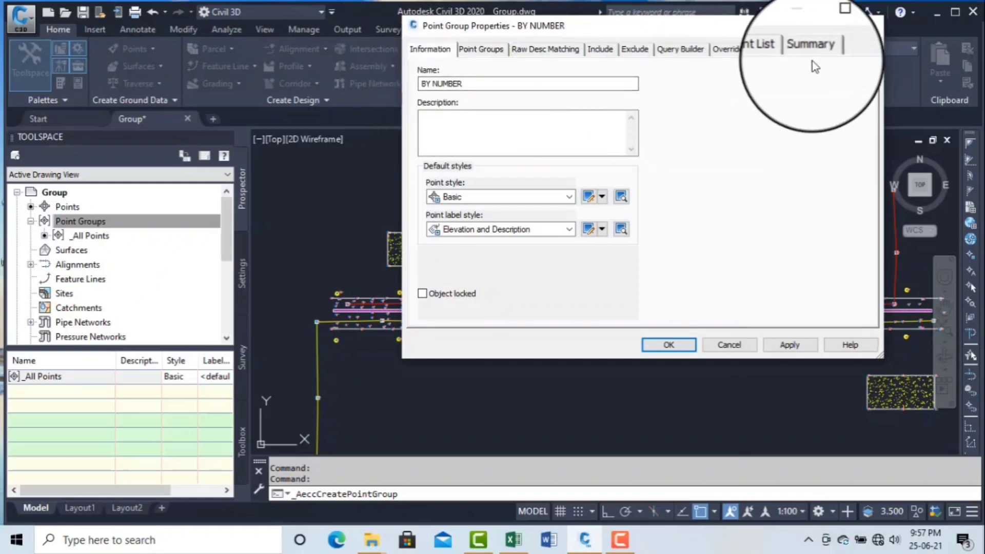
left_click(490, 50)
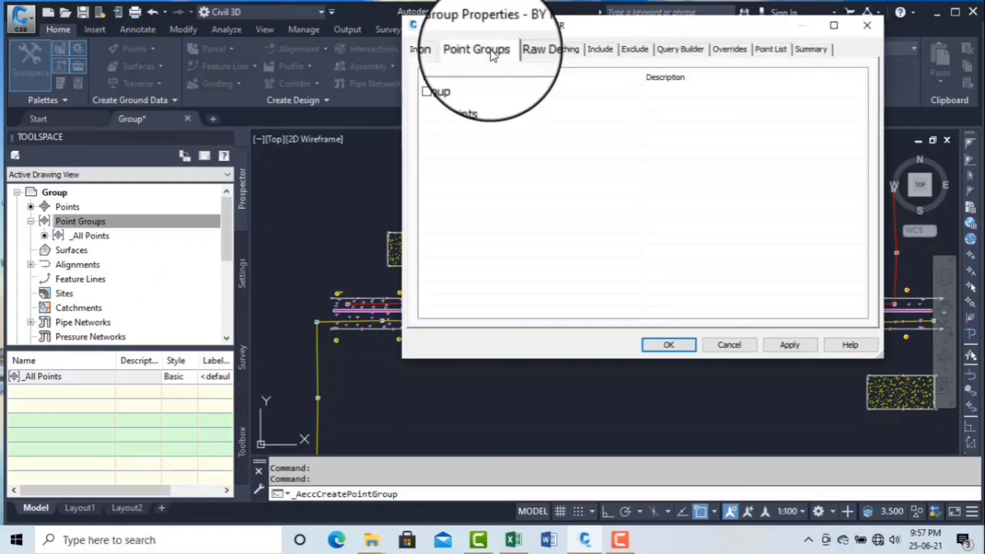
left_click(603, 53)
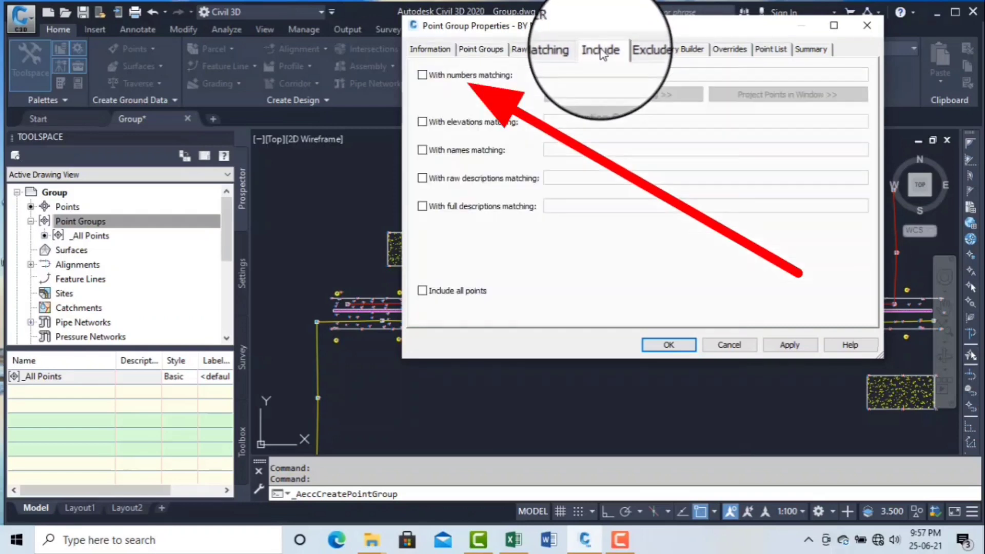
left_click(422, 76)
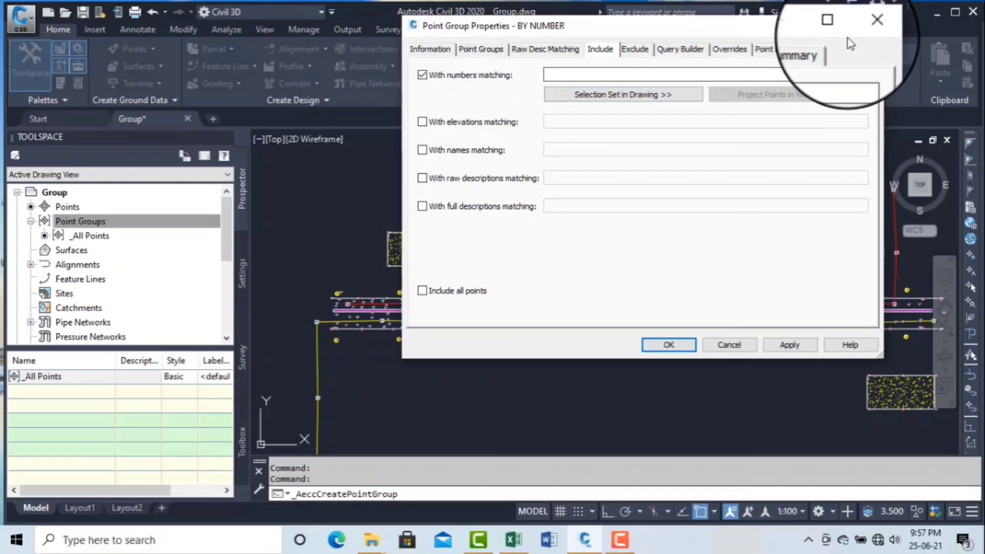
left_click(869, 26)
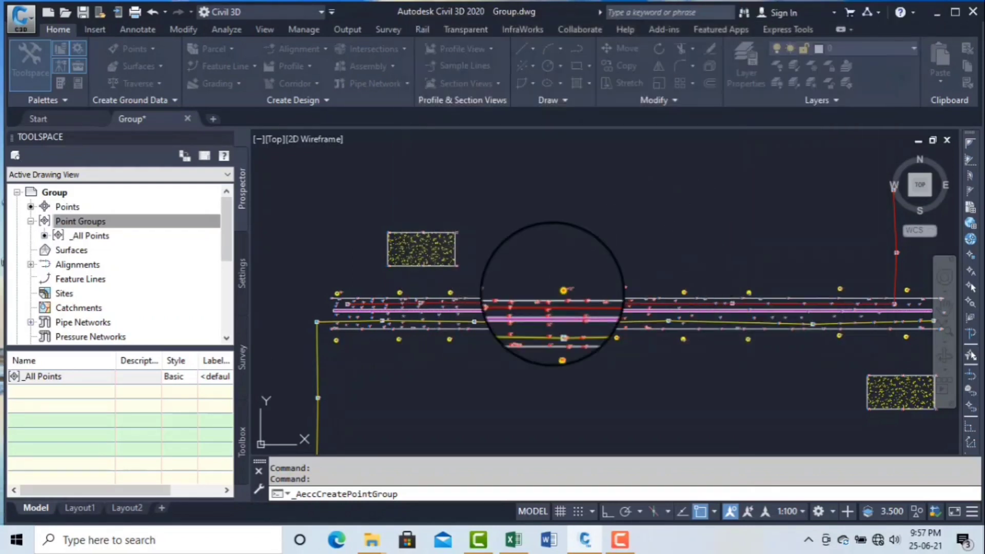
Switch to the RD worksheet in Excel and look up the point numbers of the rows coded LP
scroll(505, 310, "up", 1)
left_click(520, 536)
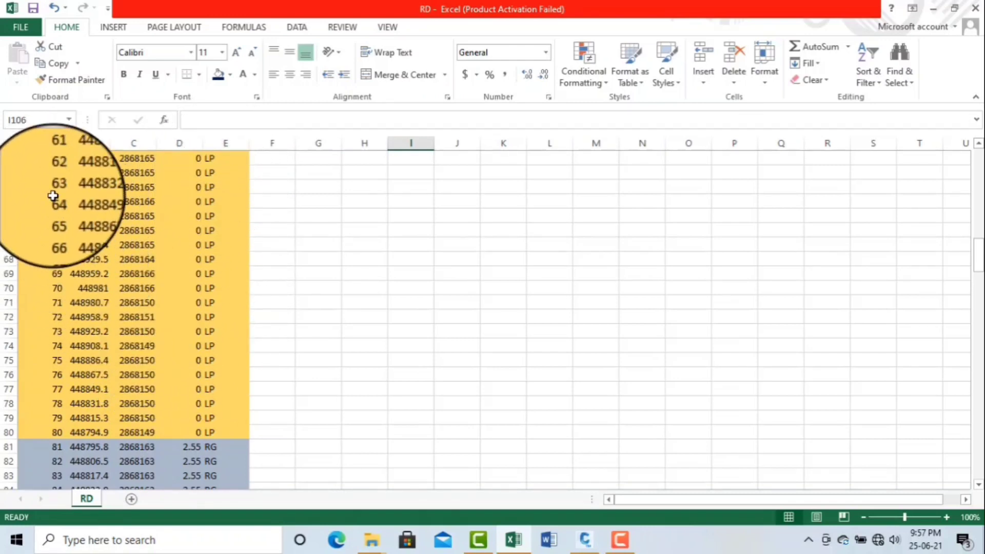
scroll(103, 244, "up", 1)
scroll(77, 256, "down", 1)
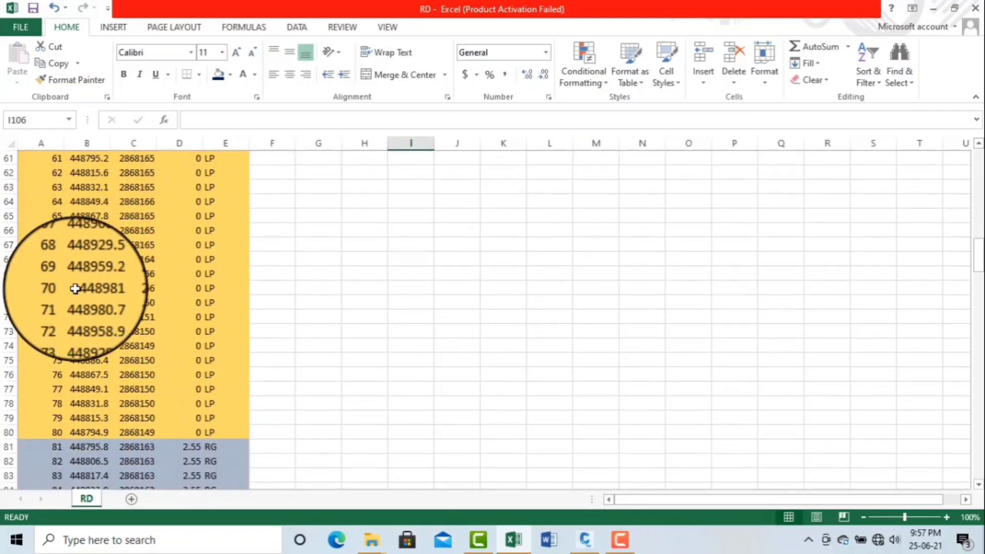
left_click(935, 12)
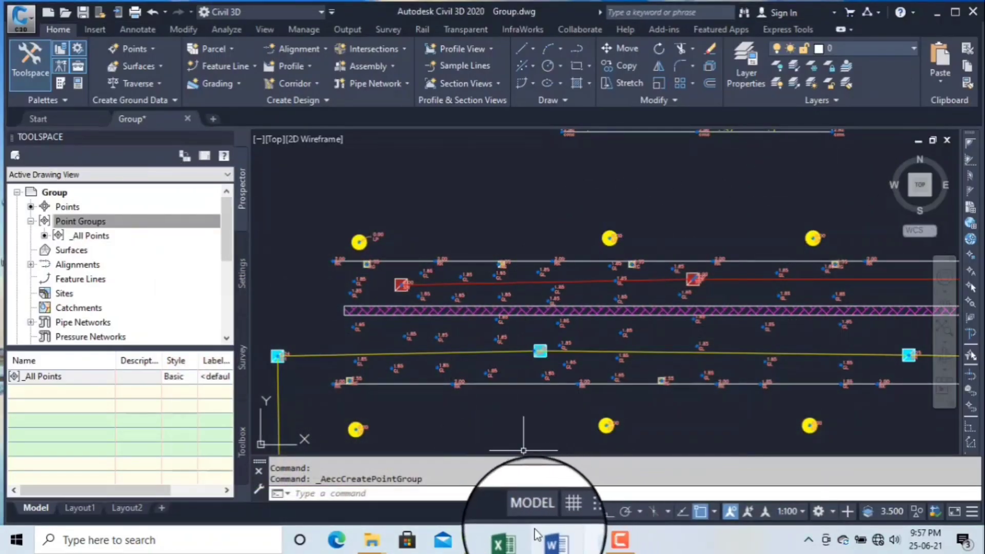
Back in Civil 3D, set up a point group named BY NUMBER including point numbers 61-70, and check its point list
left_click(586, 540)
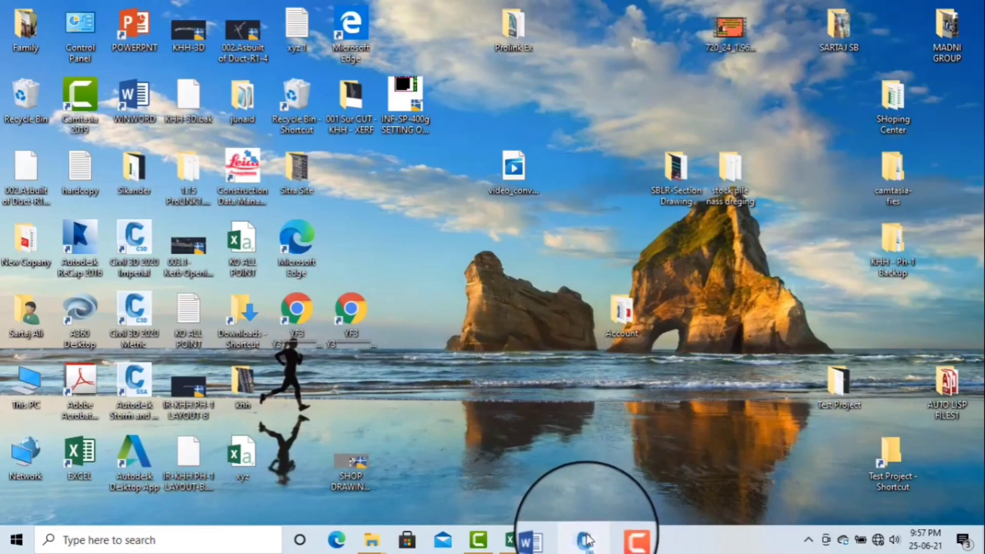
left_click(586, 540)
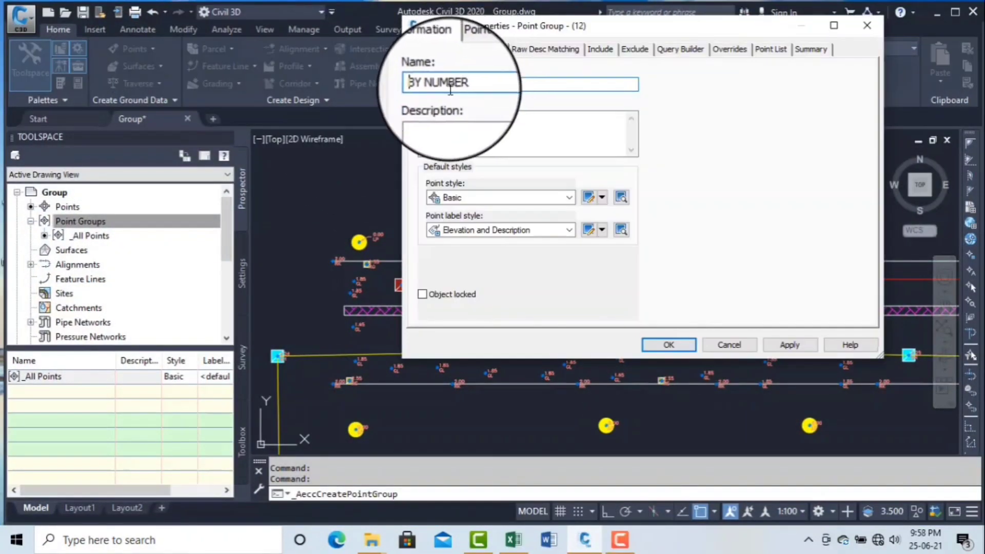
left_click(807, 51)
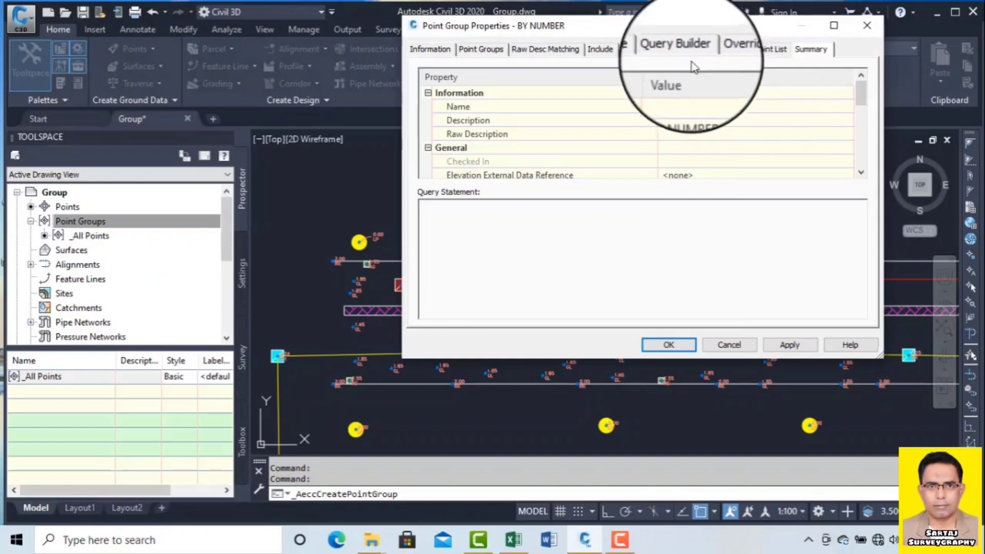
left_click(601, 50)
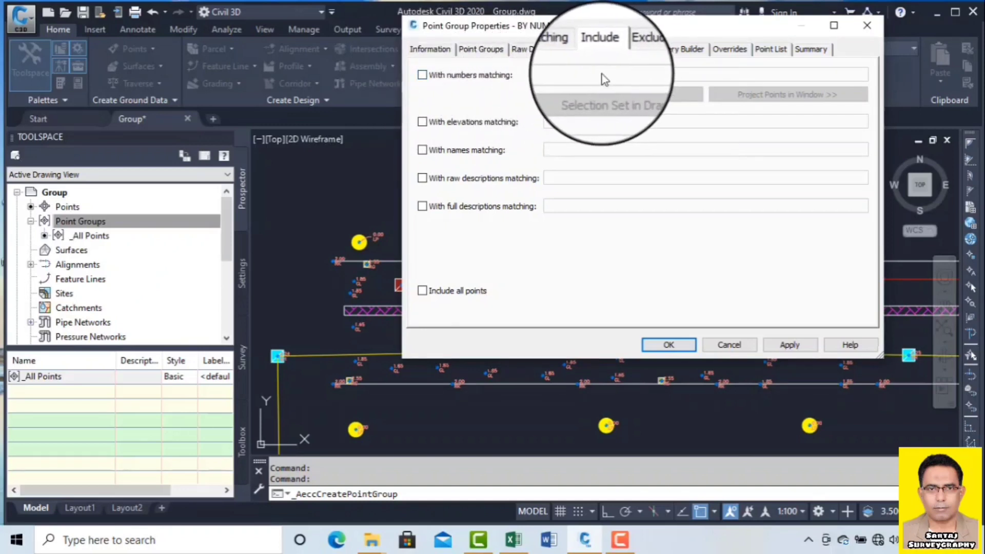
left_click(423, 76)
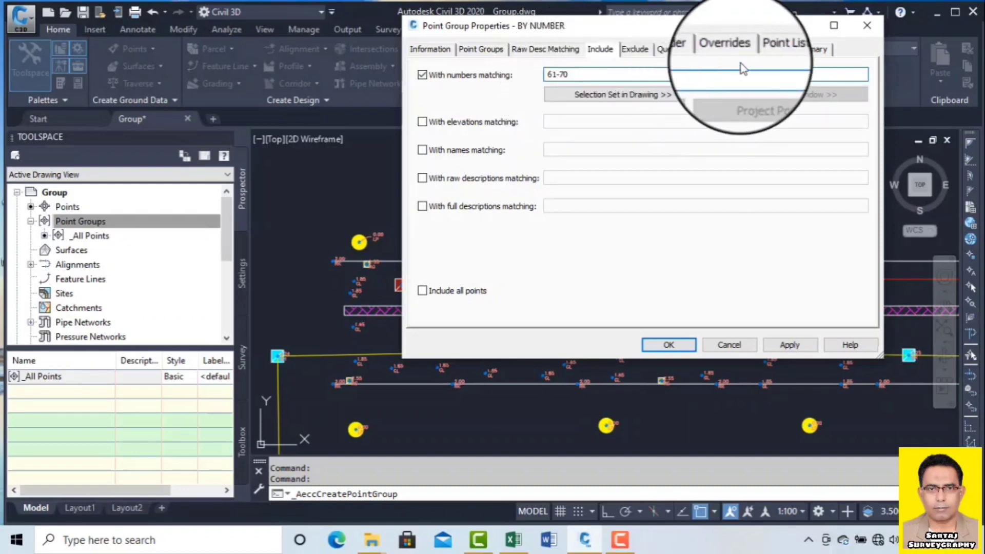
left_click(763, 50)
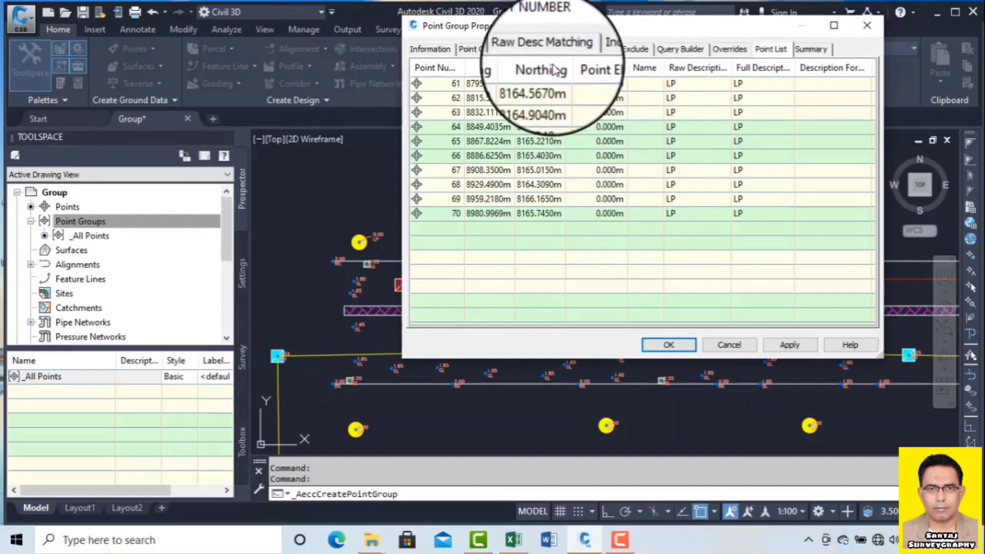
Set the point numbers included in the BY NUMBER group to 61-70,71-79,80 and check its point list
left_click(606, 52)
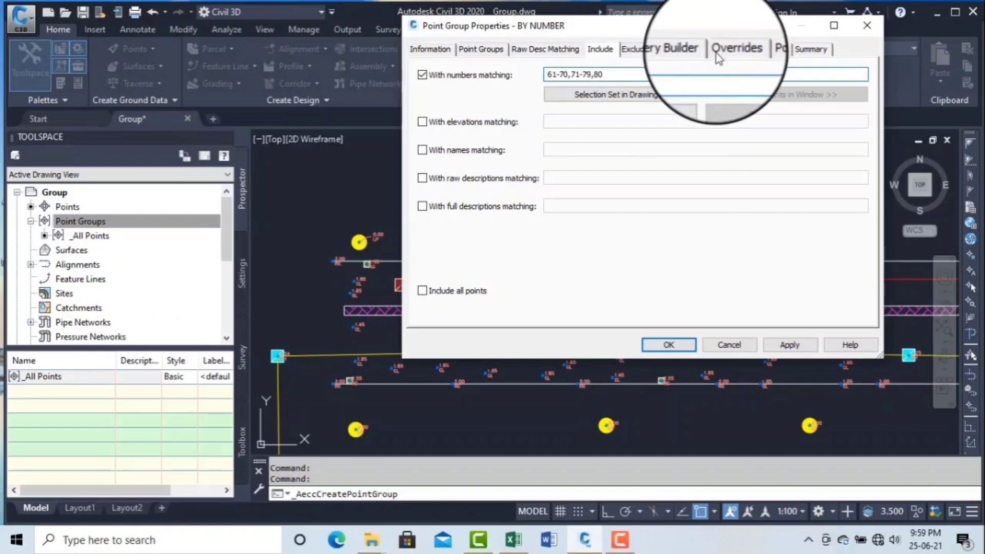
left_click(770, 50)
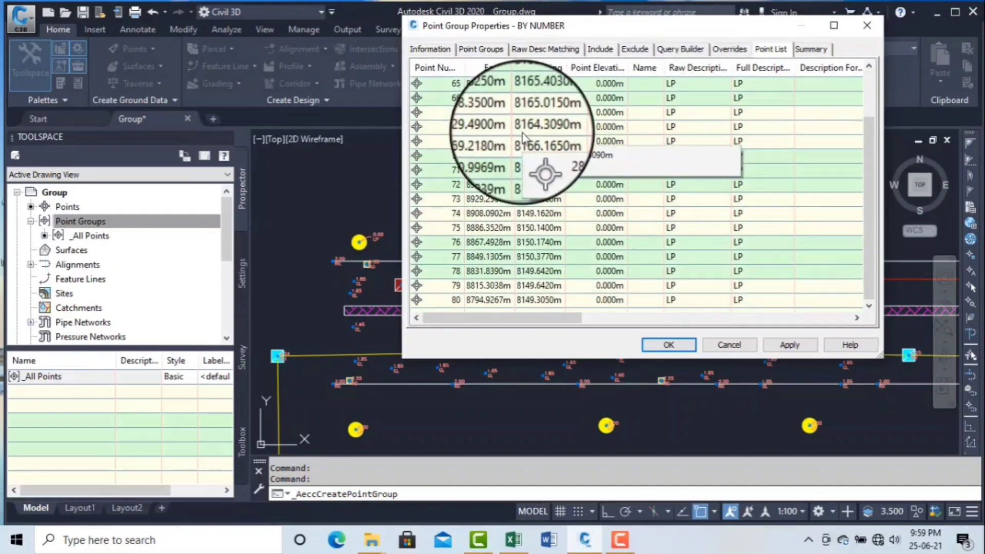
scroll(467, 200, "down", 1)
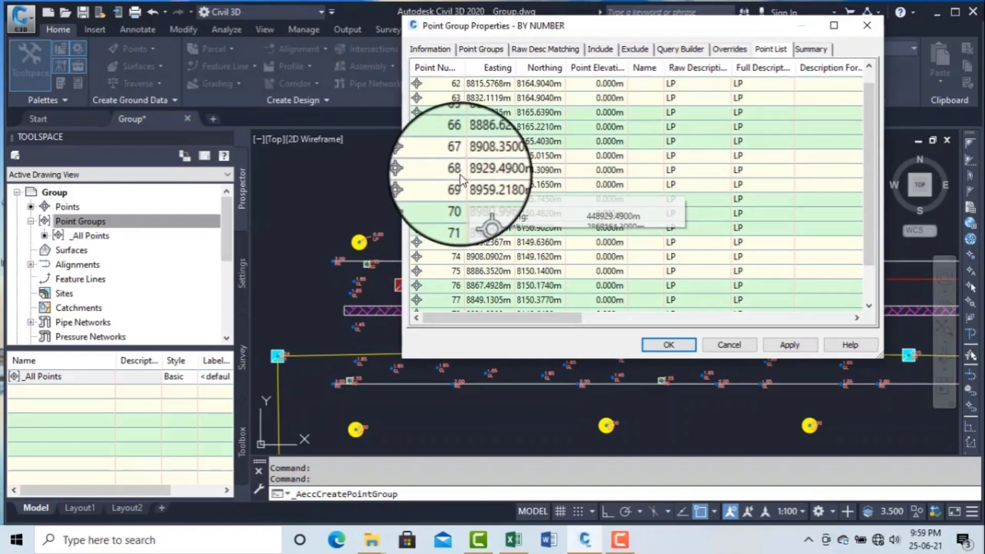
Exclude point number 69 from the BY NUMBER group and check the group's point list
mouse_move(455, 190)
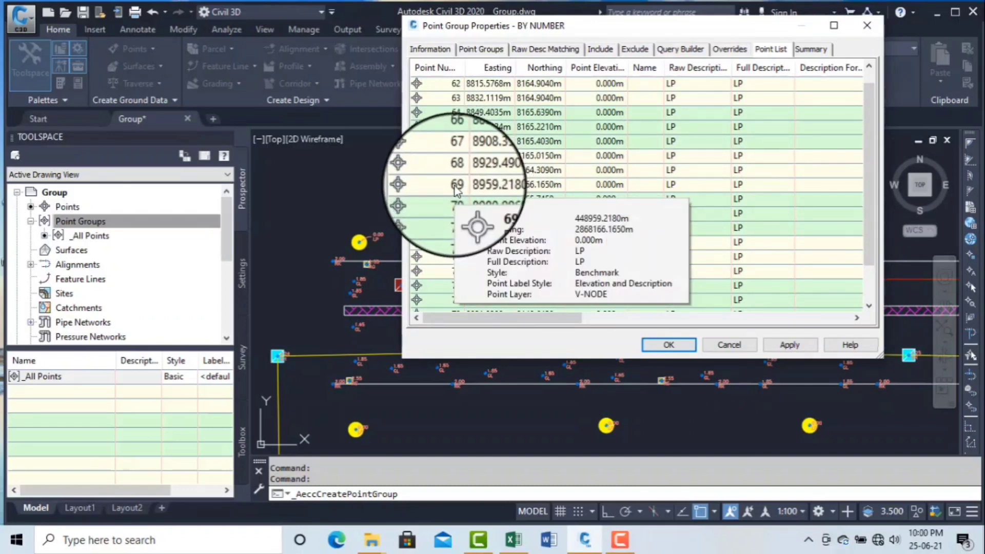
scroll(455, 189, "up", 1)
scroll(455, 189, "down", 3)
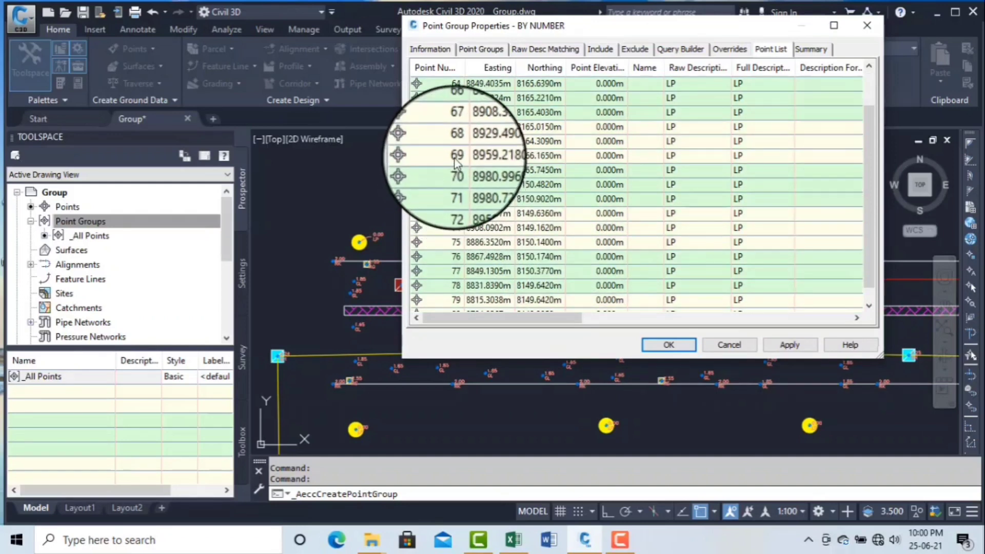
left_click(637, 51)
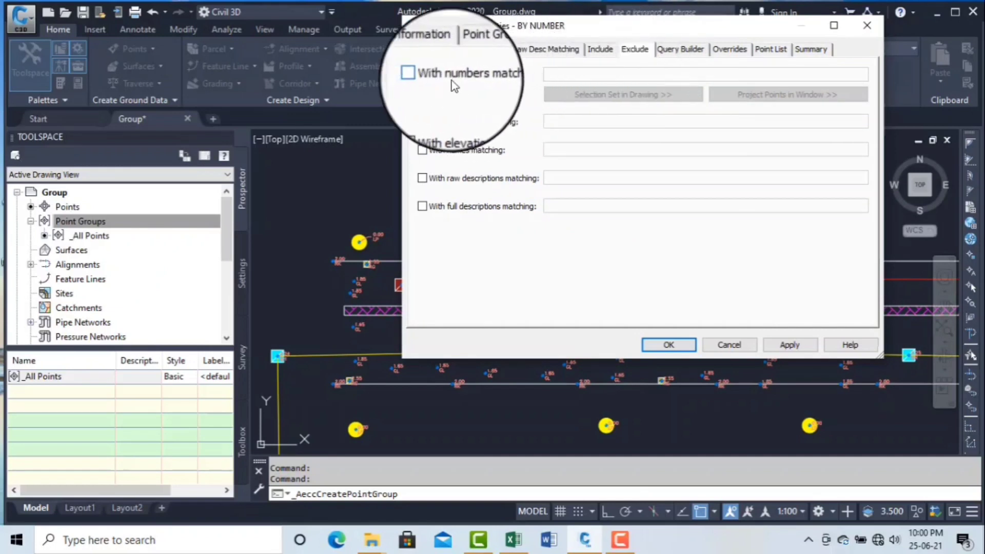
left_click(421, 76)
left_click(568, 74)
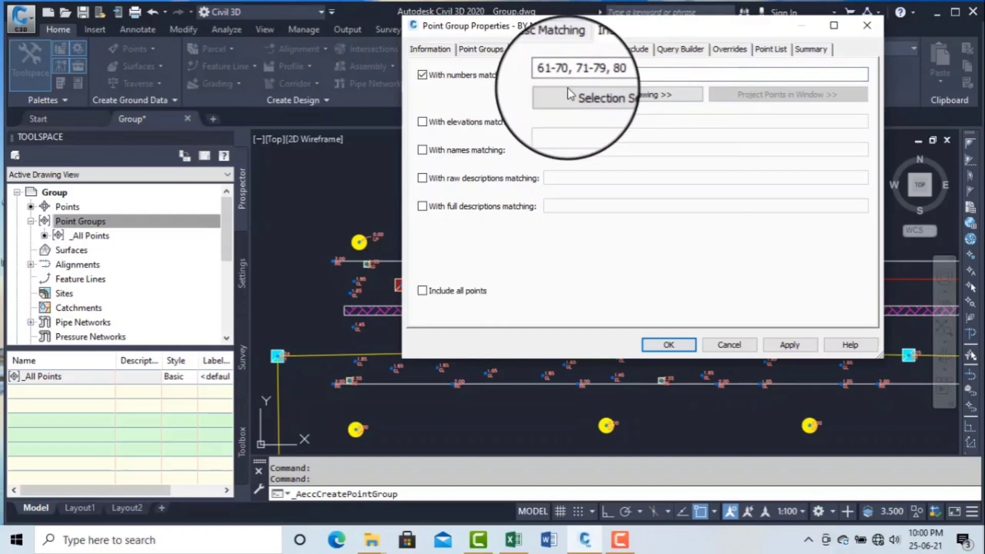
left_click(770, 49)
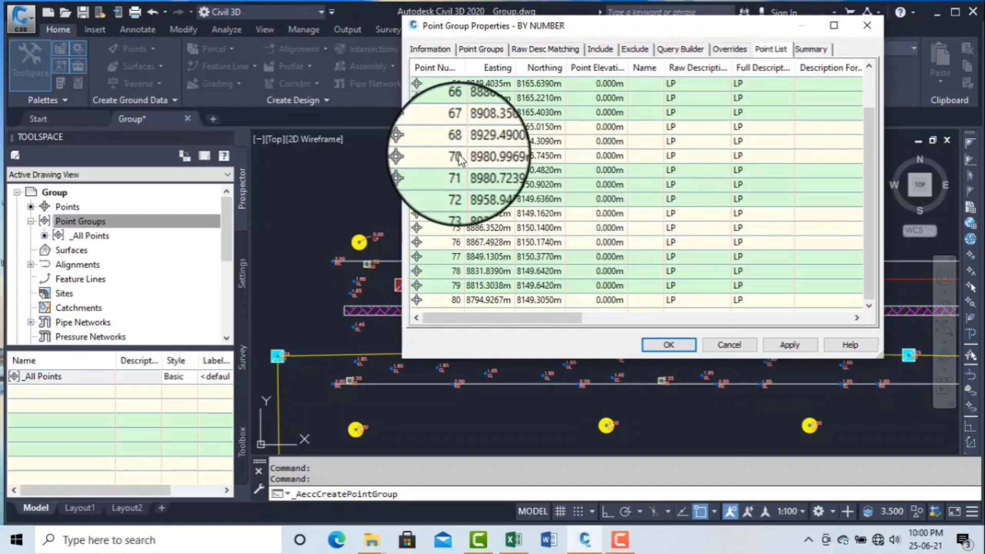
Recheck the exclusion and the point list, and apply the settings to create the BY NUMBER point group
left_click(634, 49)
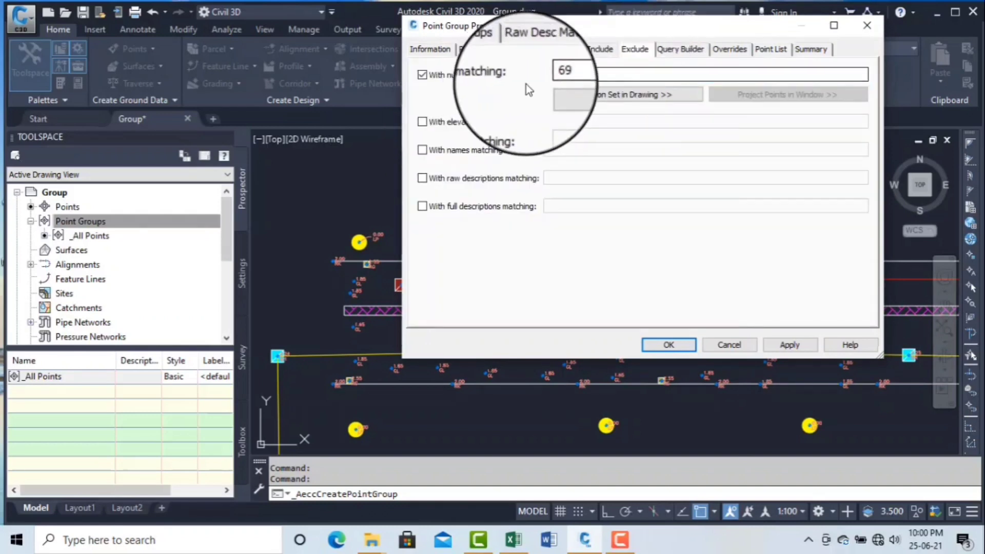
left_click(769, 49)
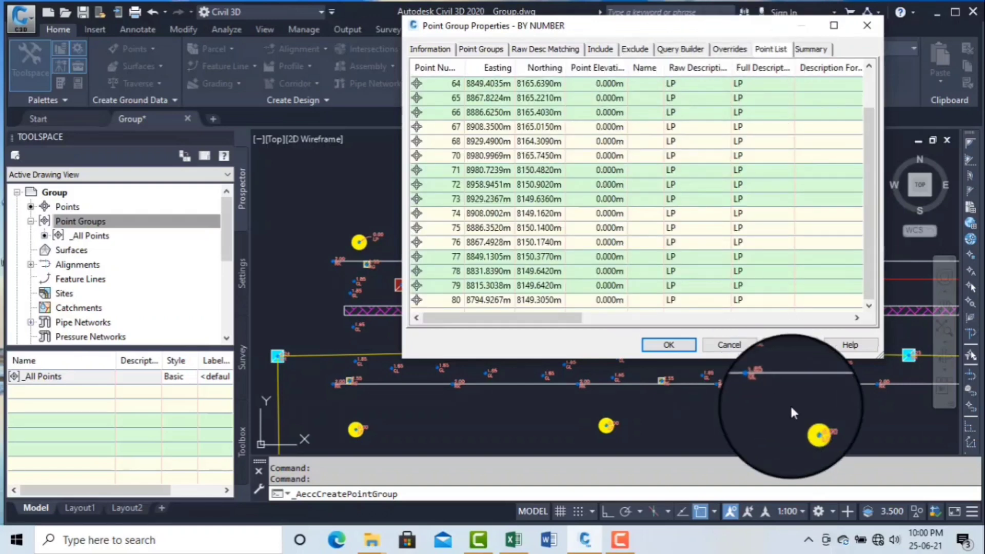
left_click(789, 344)
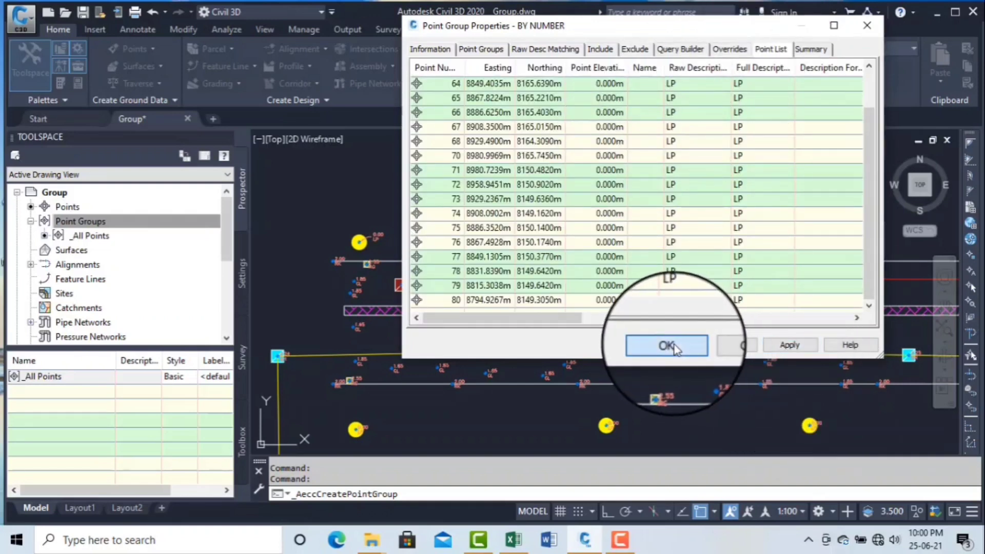
left_click(666, 345)
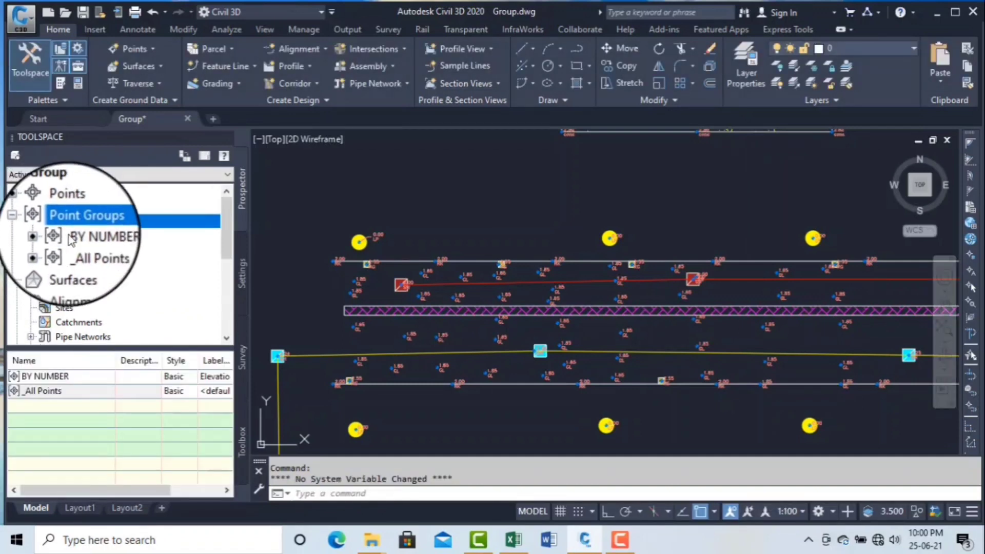
Select the BY NUMBER point group, reopen its properties and review its point list
mouse_move(89, 242)
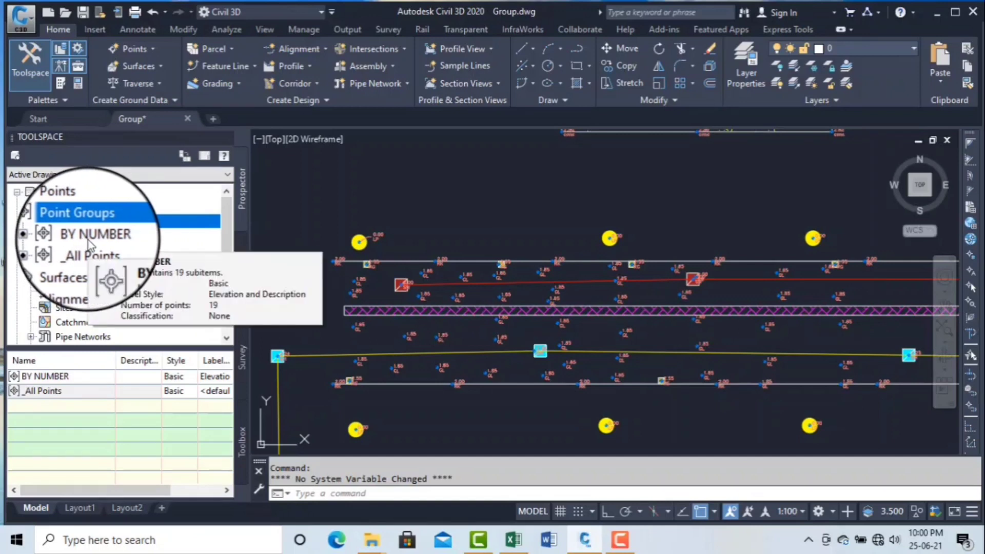
left_click(100, 237)
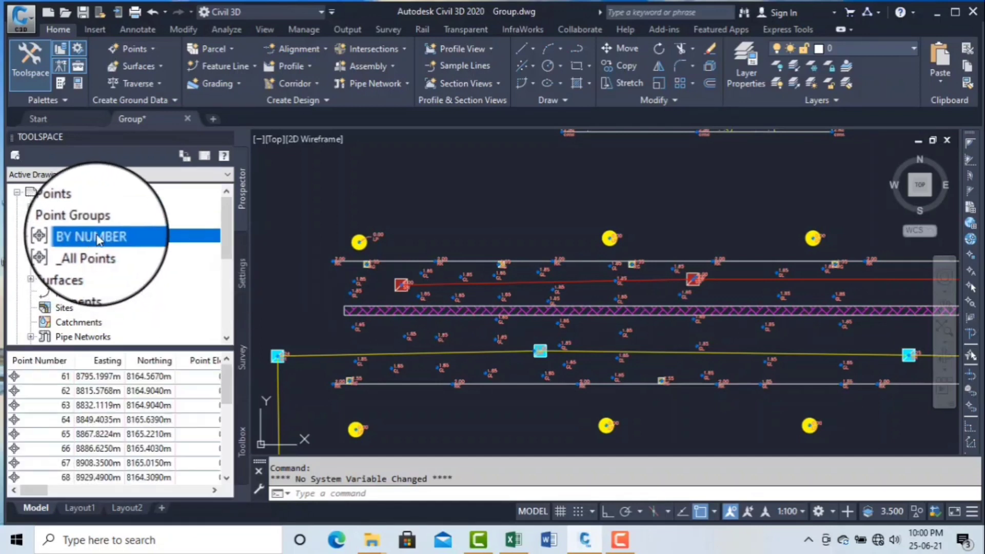
right_click(119, 237)
left_click(123, 226)
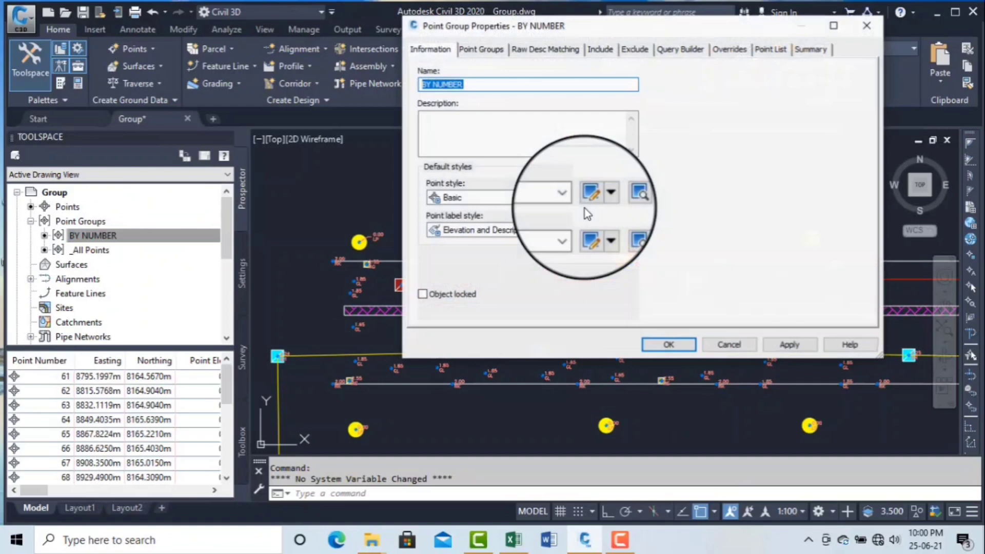
left_click(778, 51)
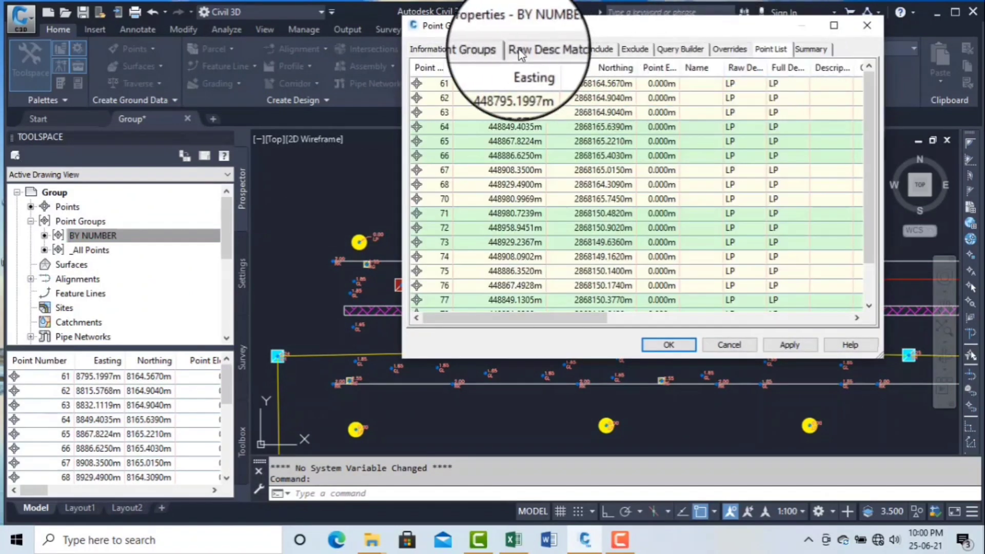
Choose Elevation and Description as the BY NUMBER group's point label style
left_click(479, 49)
left_click(421, 51)
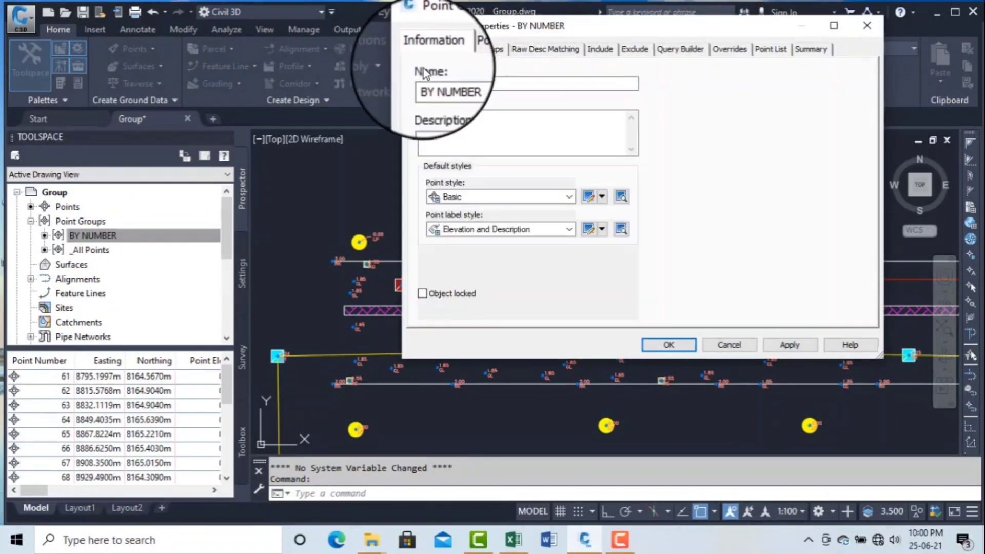
left_click(568, 229)
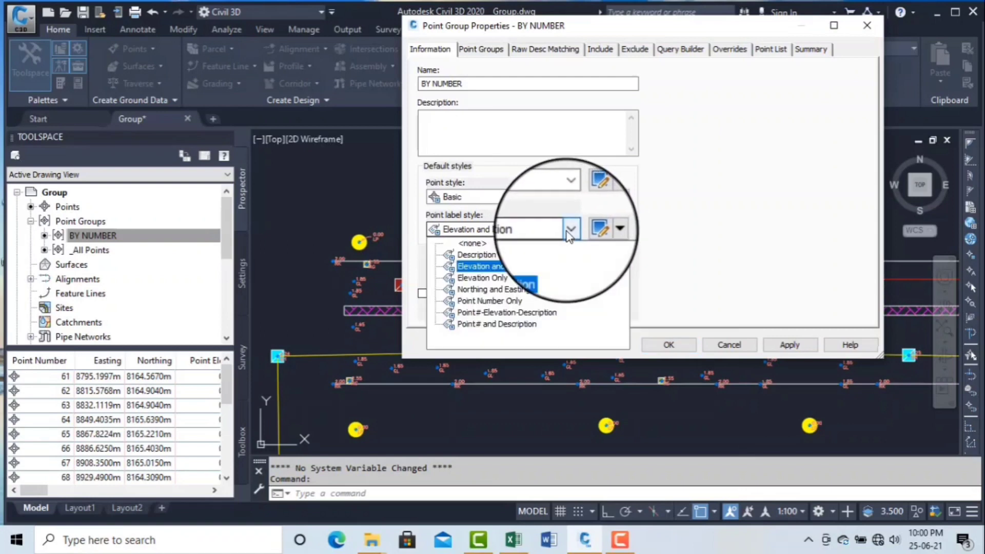
left_click(507, 267)
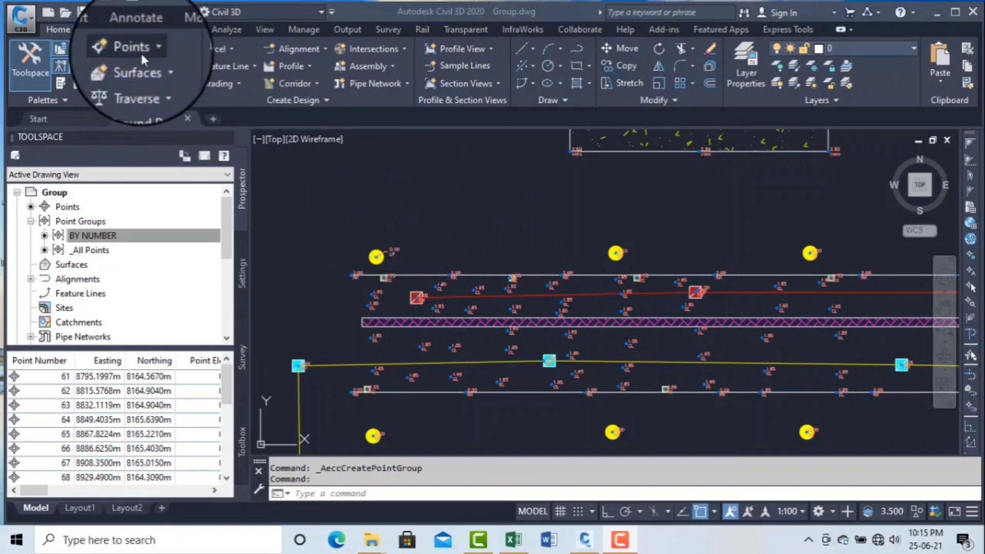
List the drawing's point groups and examine the labelled survey points along the whole road
left_click(31, 222)
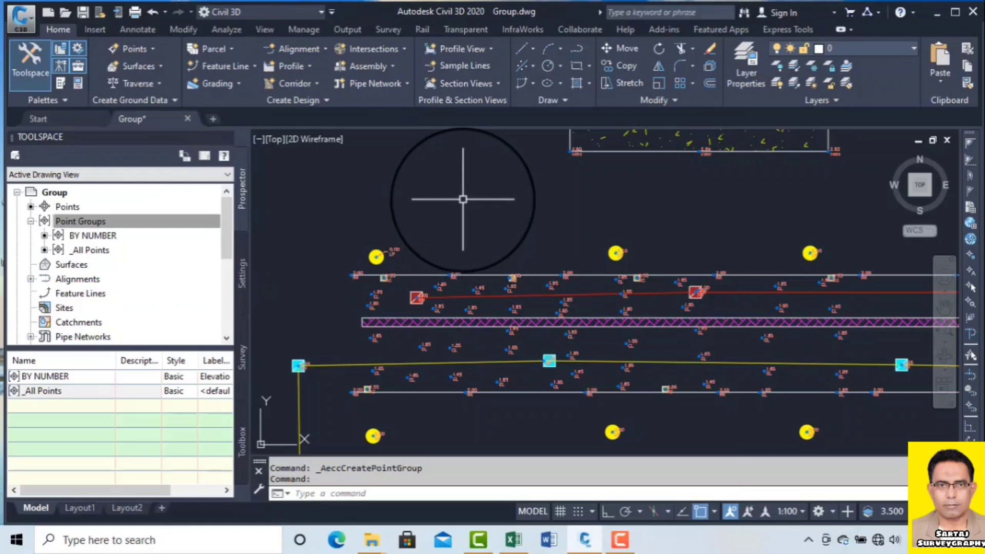
scroll(342, 257, "up", 6)
scroll(347, 257, "down", 4)
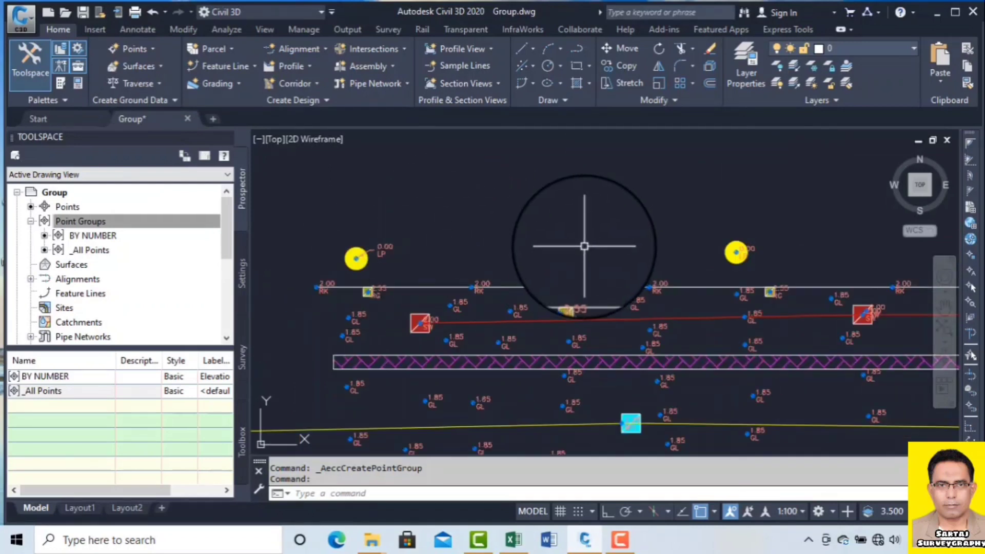
scroll(585, 246, "down", 4)
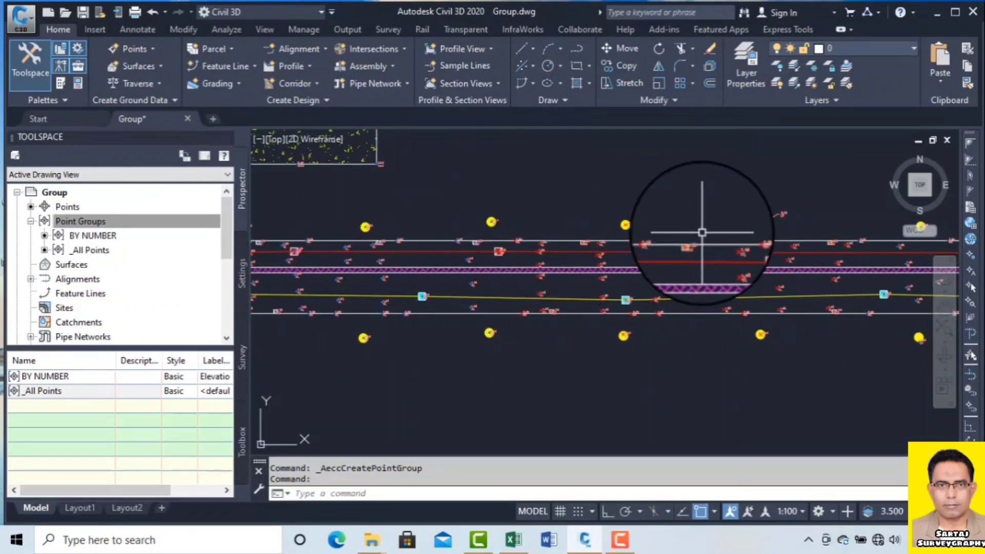
scroll(631, 264, "down", 5)
scroll(583, 266, "up", 6)
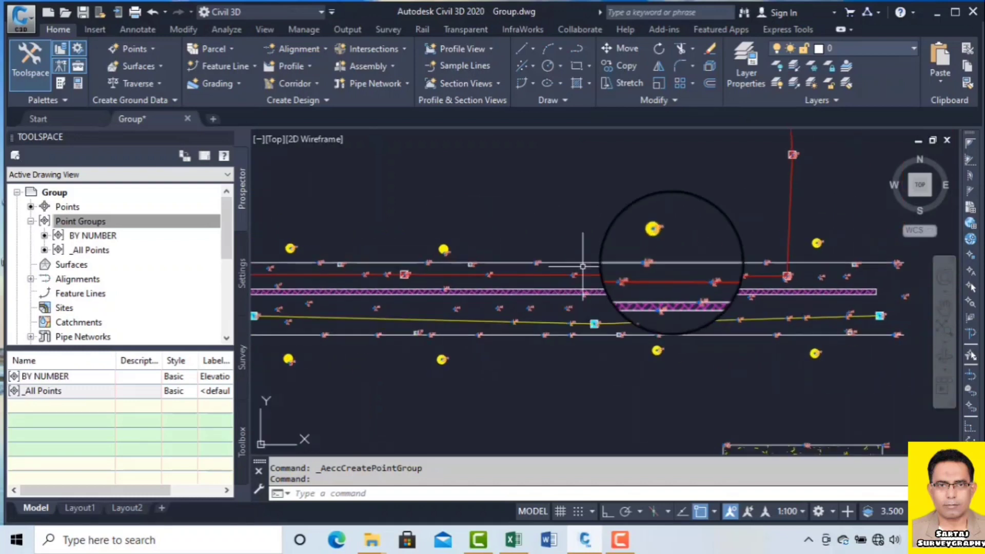
scroll(583, 266, "down", 6)
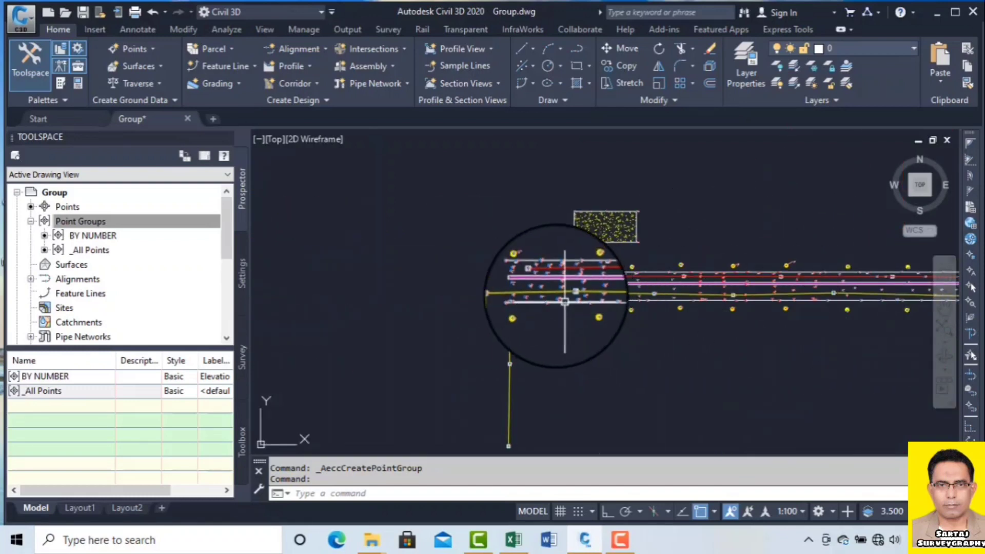
scroll(565, 301, "up", 5)
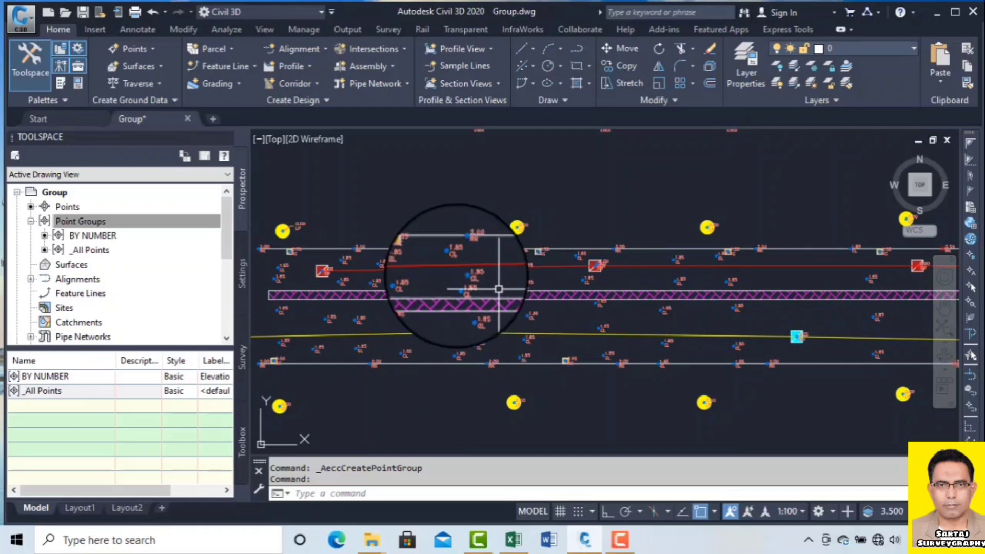
mouse_move(431, 273)
middle_mouse_down()
mouse_move(497, 307)
mouse_move(475, 289)
middle_mouse_up()
Examine the elevations of the conc points around the two hatched rectangles on either side of the road
scroll(499, 203, "up", 2)
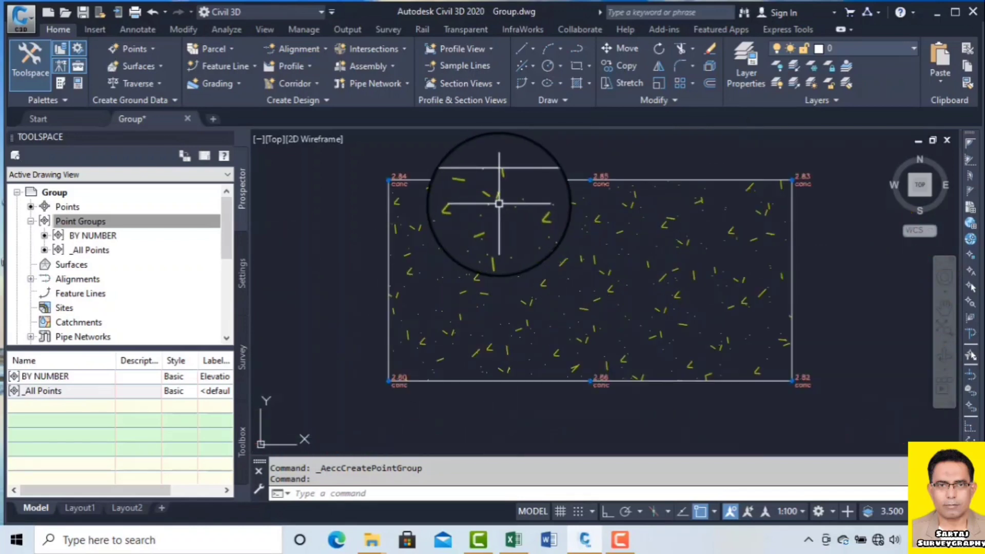
scroll(416, 193, "up", 2)
scroll(406, 188, "down", 1)
scroll(520, 202, "down", 1)
scroll(303, 375, "up", 2)
scroll(303, 374, "down", 2)
scroll(647, 223, "down", 1)
scroll(647, 224, "down", 2)
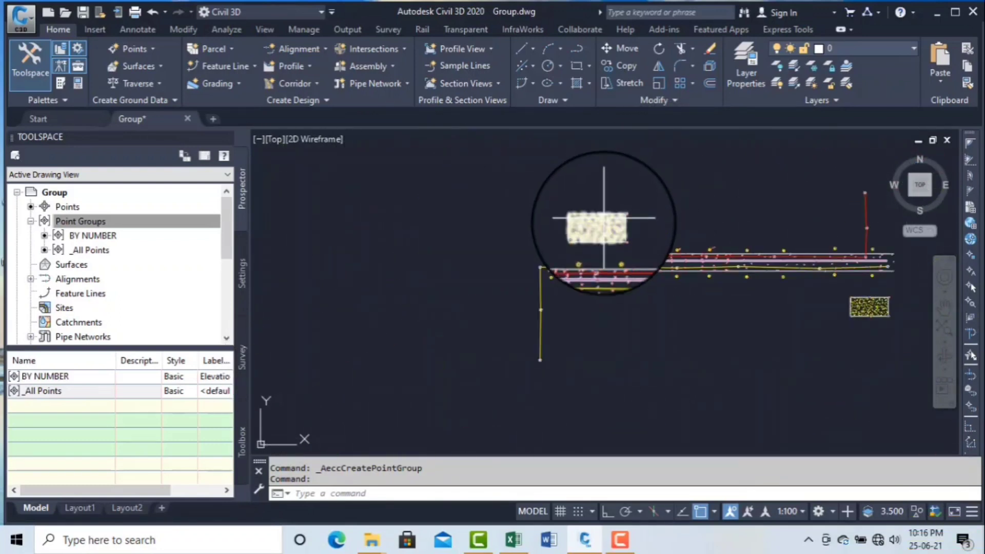
scroll(780, 290, "up", 1)
scroll(655, 291, "up", 1)
scroll(554, 279, "up", 2)
scroll(552, 246, "up", 1)
scroll(664, 250, "down", 3)
scroll(669, 253, "up", 2)
scroll(668, 253, "down", 3)
scroll(310, 284, "up", 3)
scroll(365, 198, "down", 1)
scroll(495, 378, "down", 2)
scroll(508, 400, "up", 3)
scroll(651, 378, "down", 1)
scroll(719, 384, "down", 2)
scroll(721, 393, "up", 3)
scroll(752, 391, "down", 3)
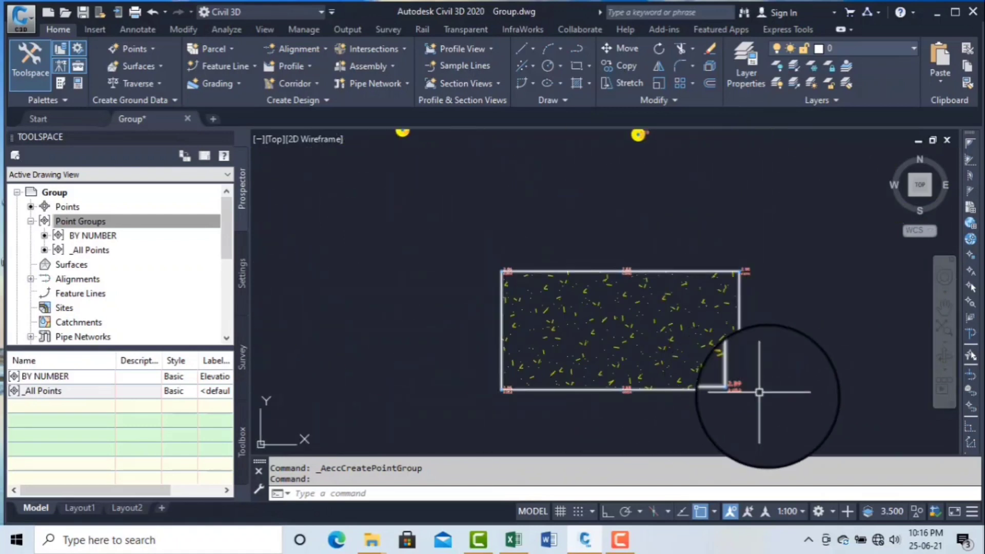
scroll(749, 391, "up", 3)
scroll(728, 364, "down", 5)
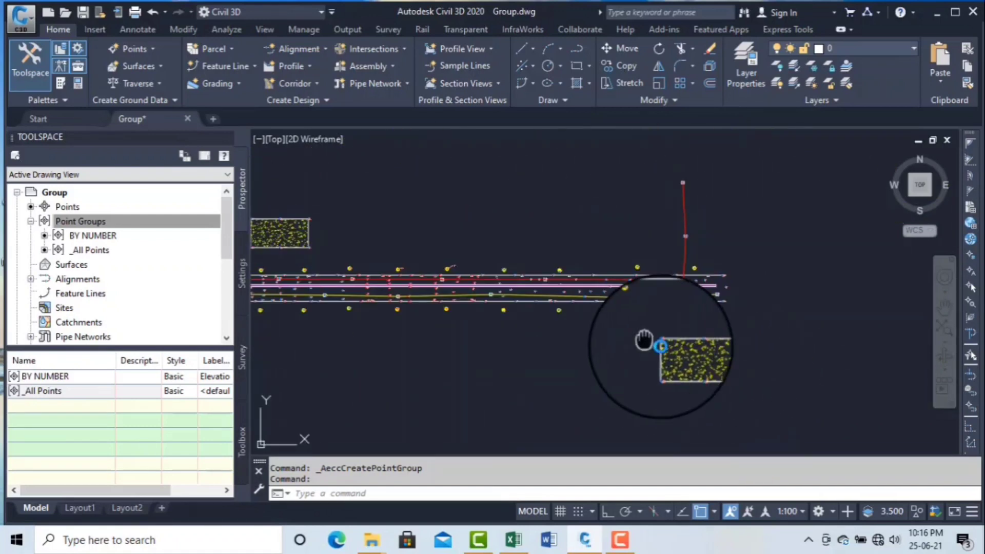
scroll(651, 341, "down", 2)
scroll(451, 303, "up", 2)
scroll(451, 291, "up", 3)
scroll(449, 292, "down", 3)
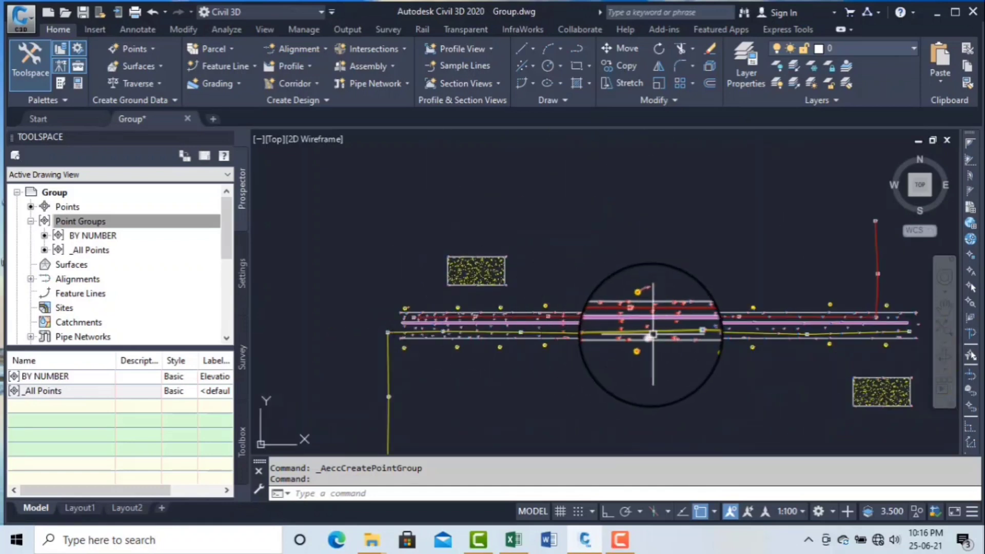
middle_click_drag(439, 308, 423, 343)
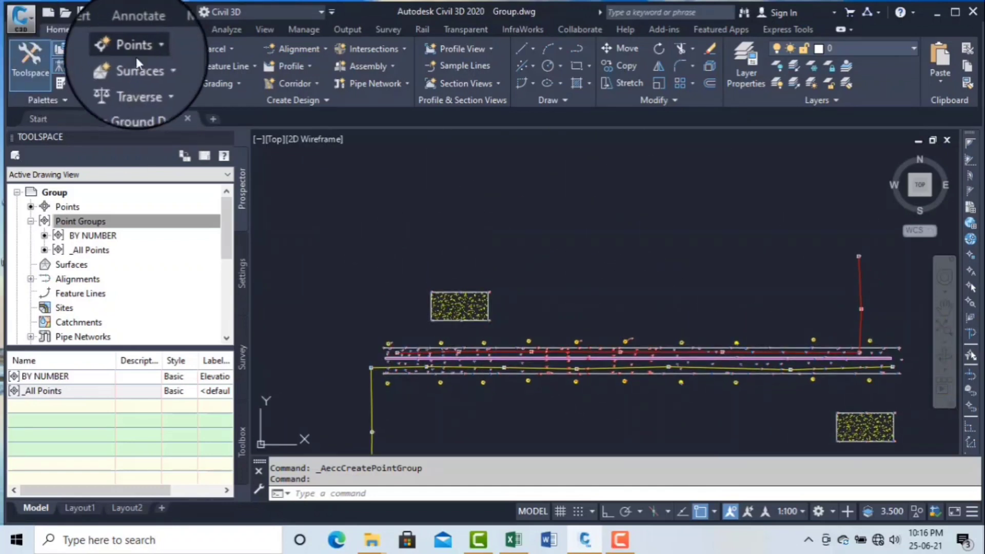
Start a new point group and name it BY ELEVATION
left_click(116, 48)
left_click(165, 192)
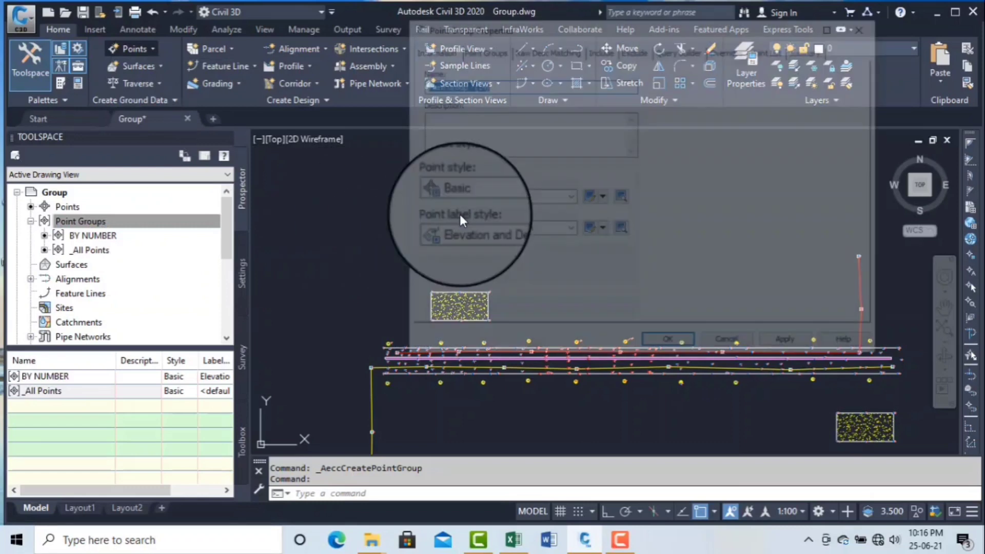
double_click(492, 86)
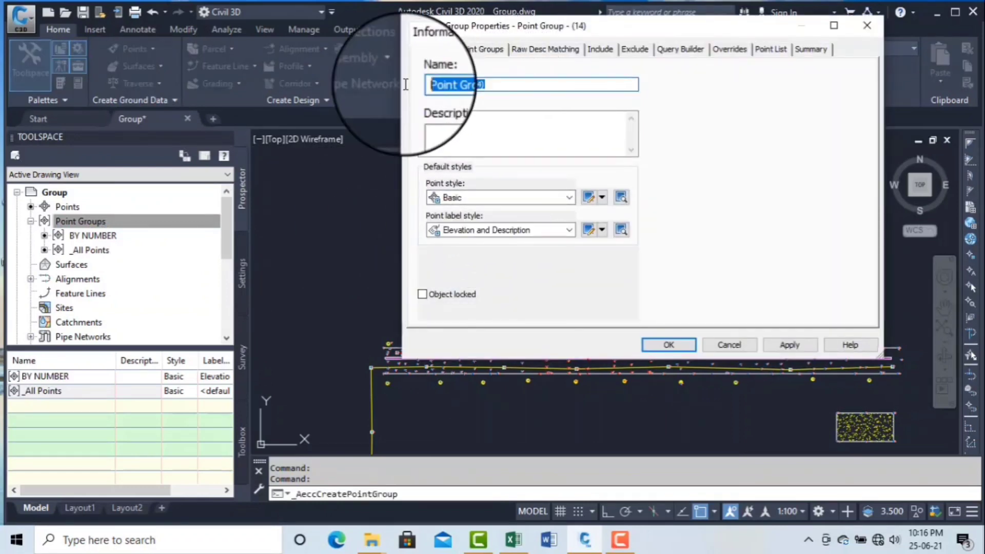
right_click(434, 84)
left_click(468, 146)
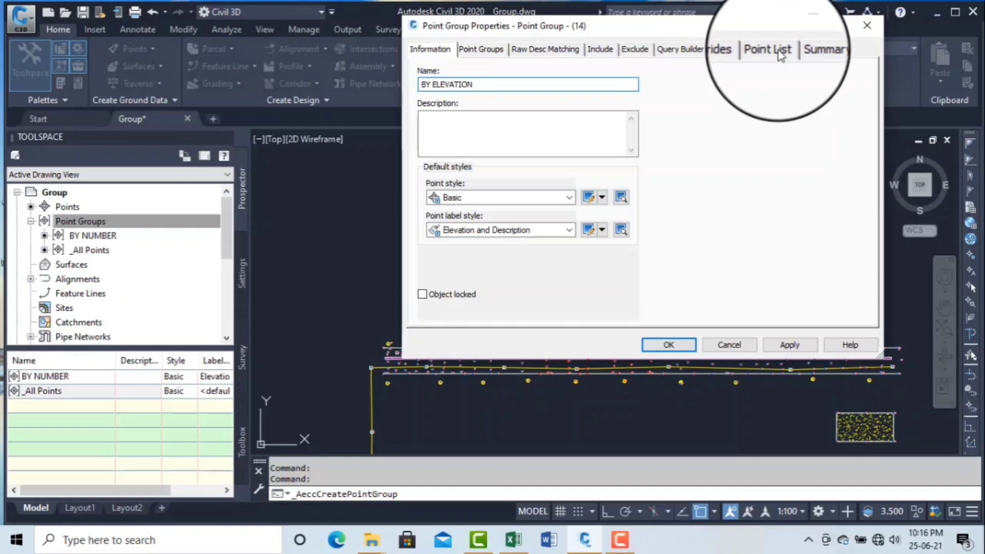
Include points with elevations matching 2.80-2.85,2.86-2.88,2.89 in the BY ELEVATION group and check its point list
left_click(772, 50)
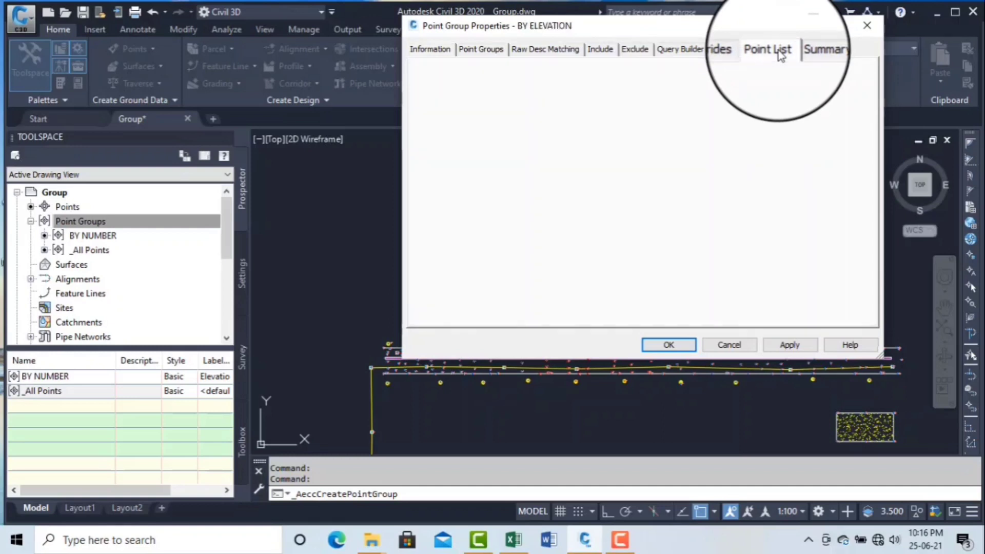
left_click(599, 49)
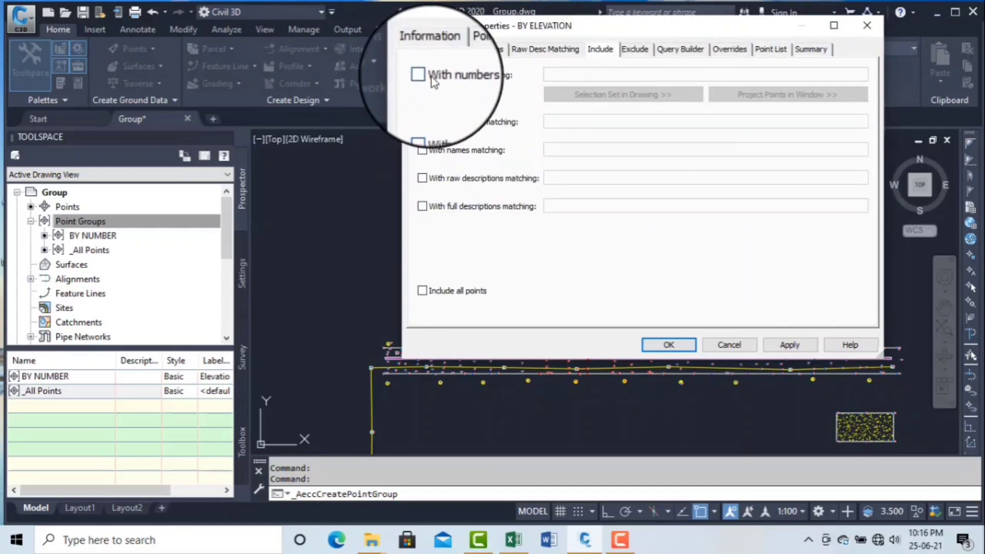
left_click(422, 123)
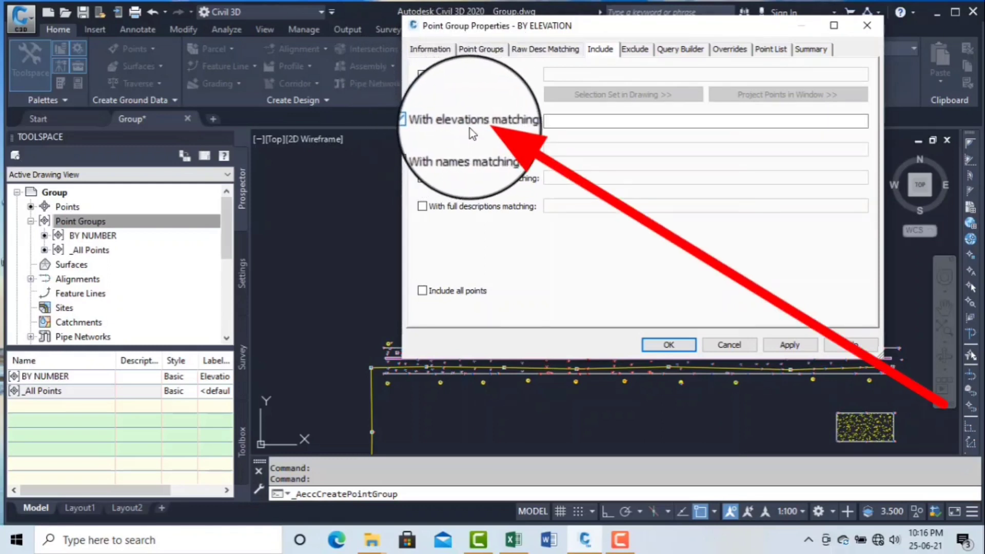
left_click(562, 123)
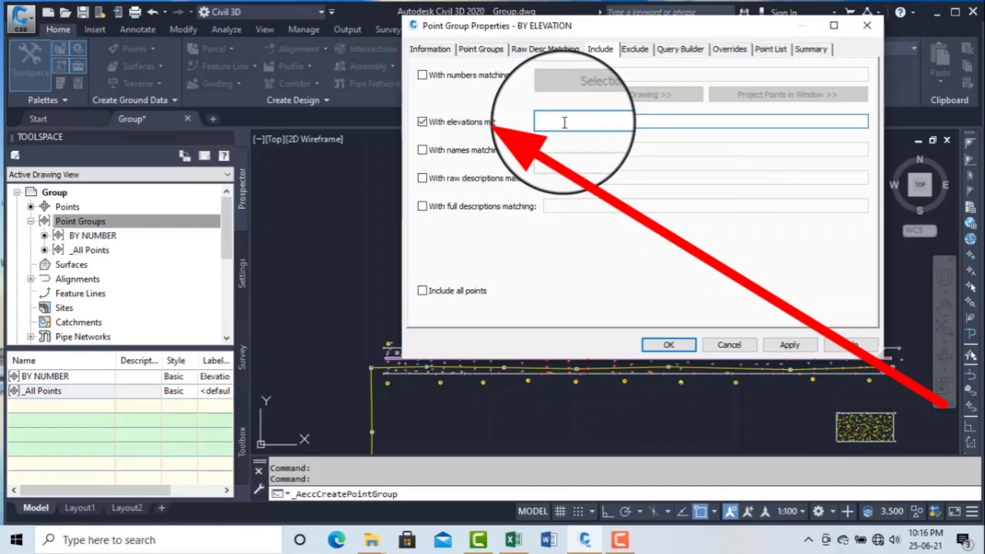
type("2.80-2.85,2.86-2.88,2.89")
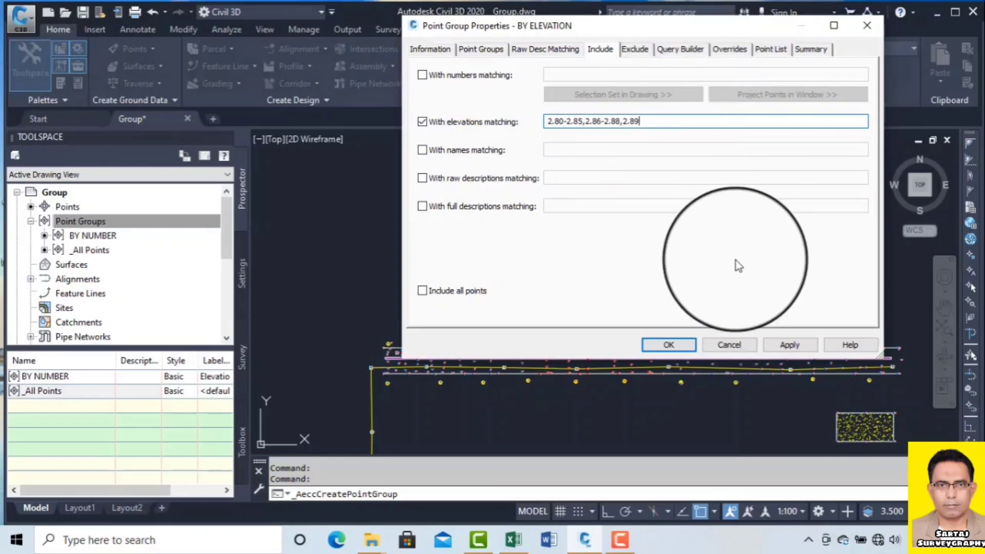
left_click(770, 49)
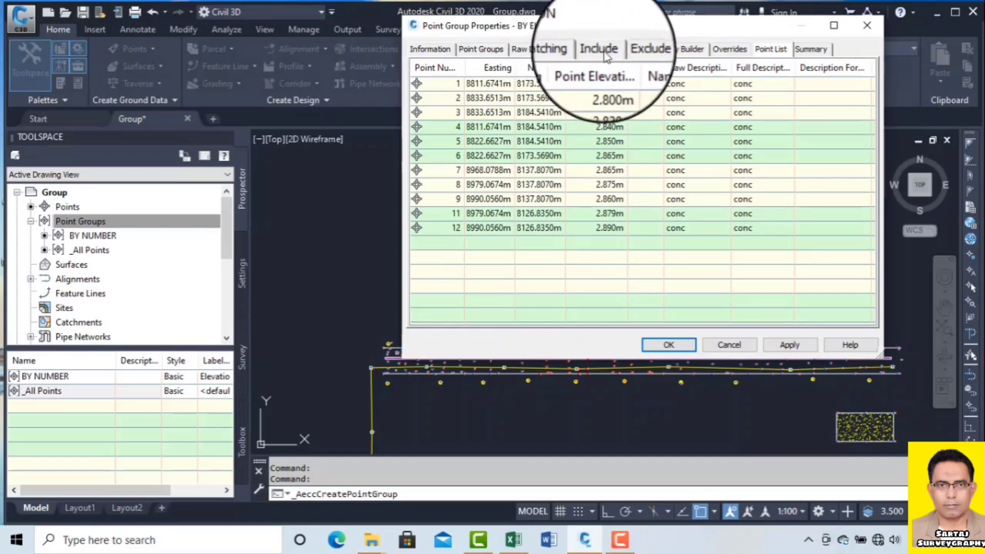
left_click(632, 50)
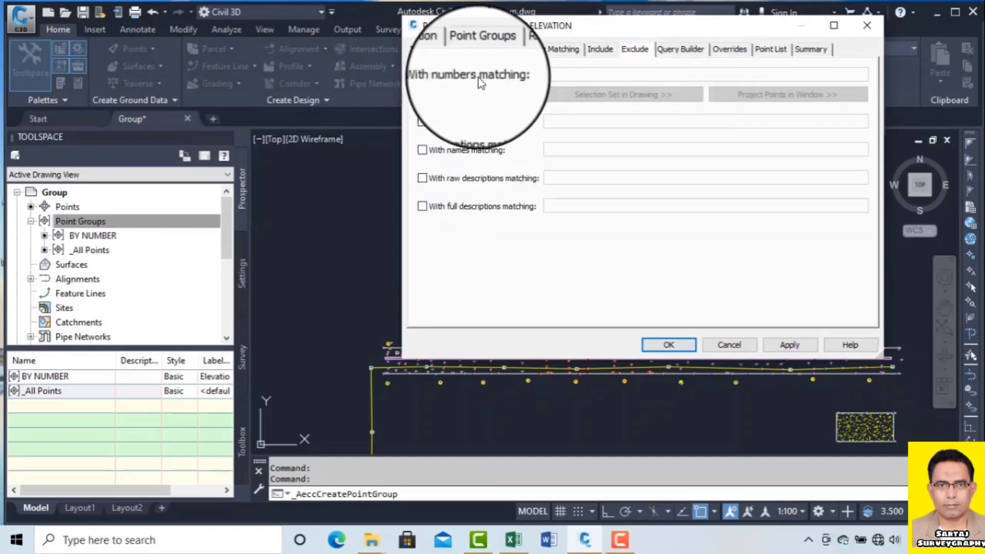
left_click(423, 75)
left_click(570, 75)
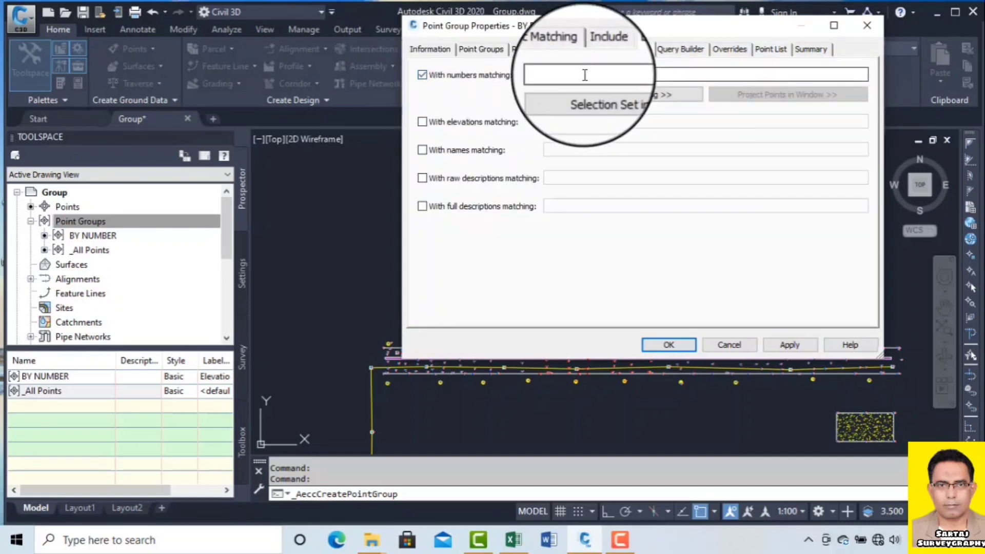
left_click(442, 78)
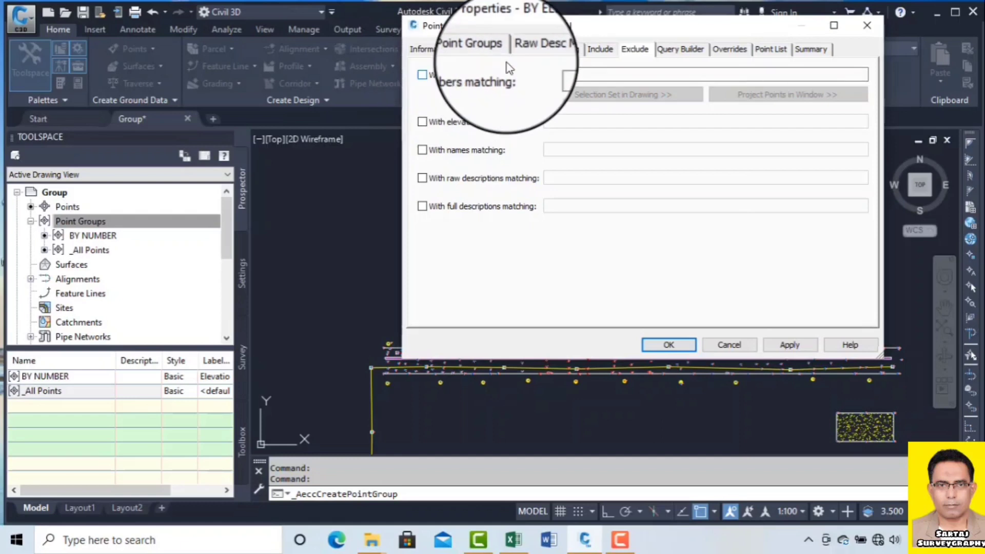
Review the elevation inclusion criteria and apply the BY ELEVATION point group
left_click(605, 51)
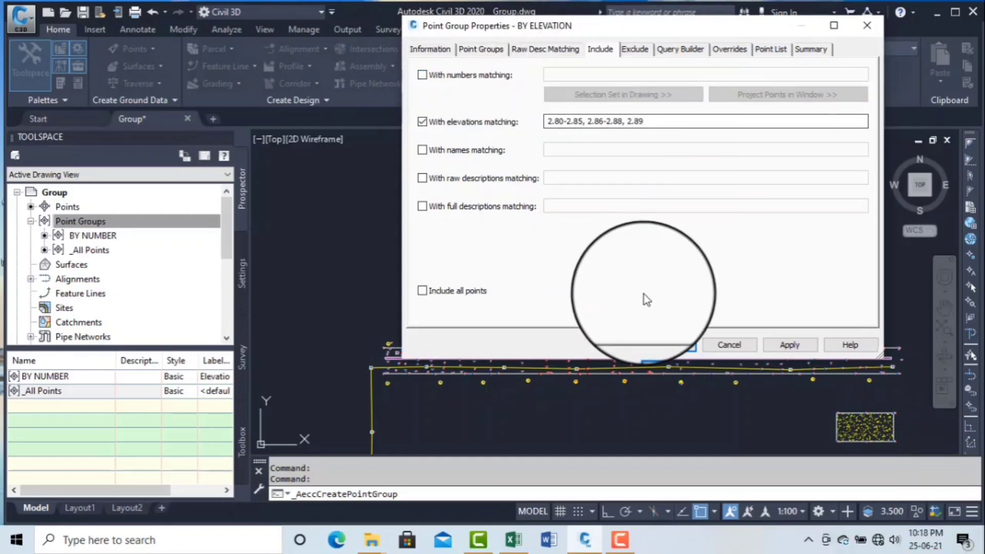
left_click(783, 346)
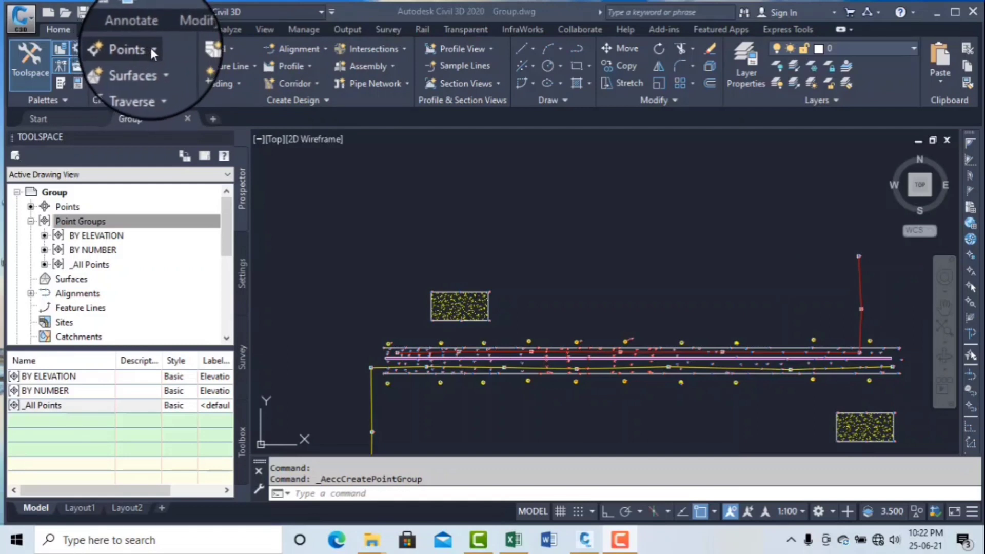
right_click(121, 222)
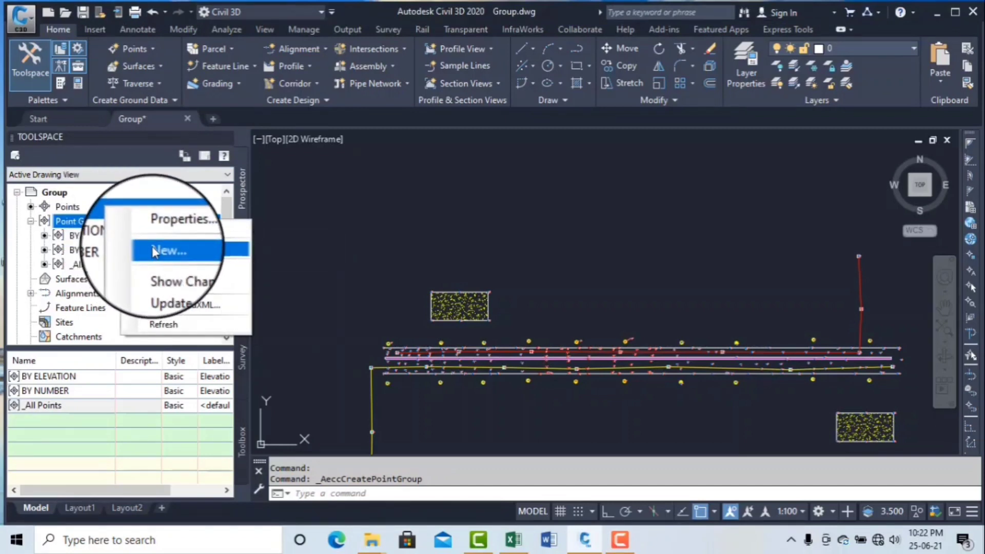
left_click(152, 247)
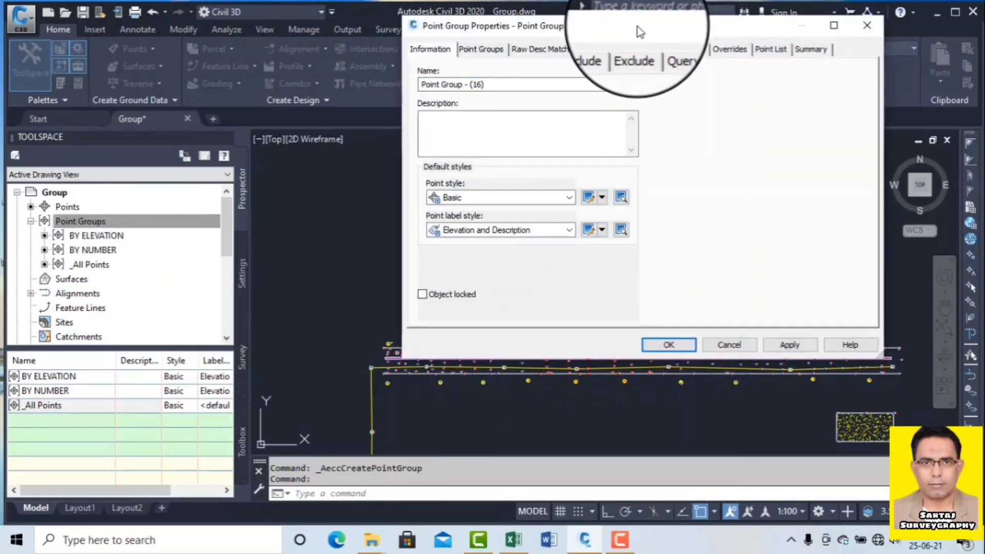
left_click_drag(639, 24, 706, 36)
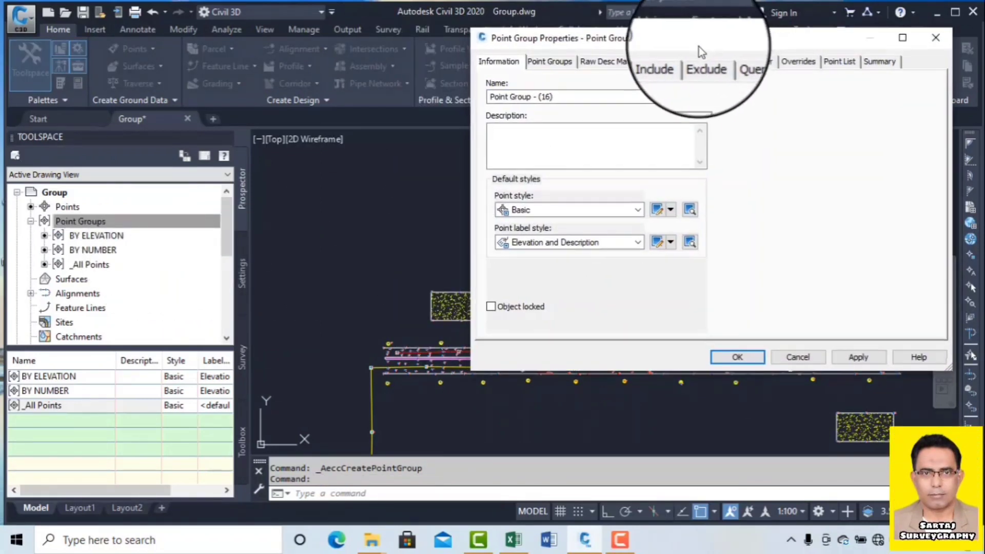
left_click(556, 65)
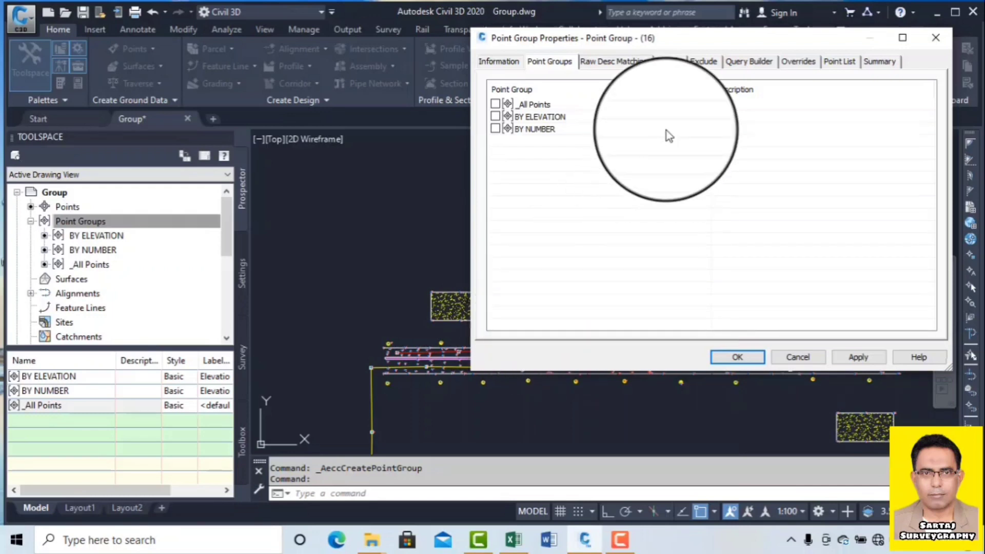
left_click(943, 35)
Examine the elevation and description labels of the survey points along the road, especially the GL points
scroll(460, 358, "up", 5)
scroll(590, 267, "down", 5)
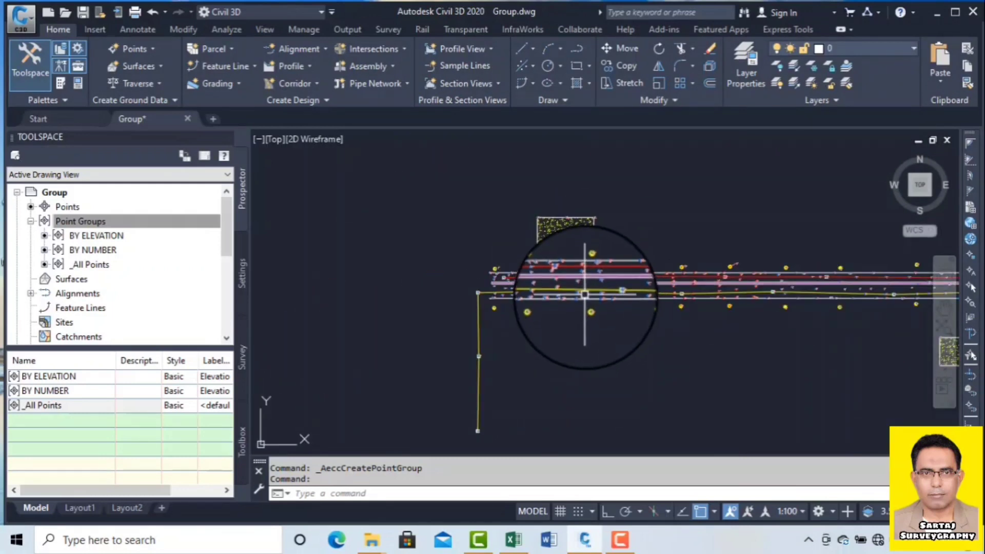
scroll(585, 294, "up", 6)
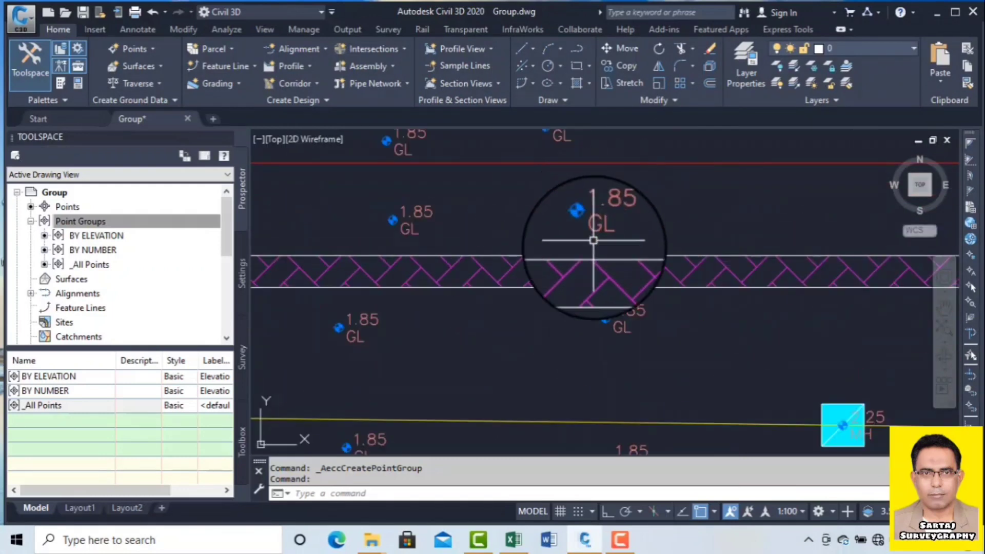
scroll(626, 222, "down", 2)
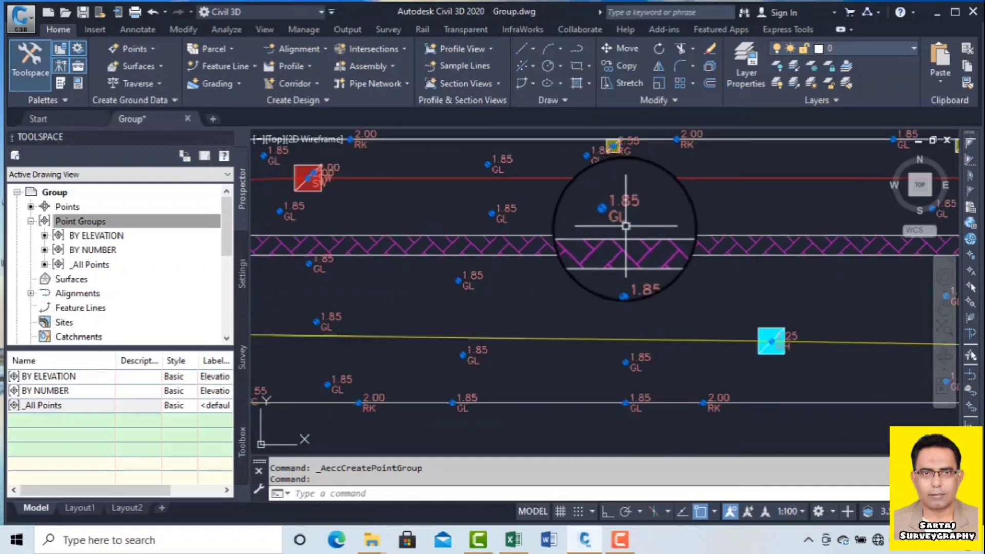
scroll(624, 229, "up", 3)
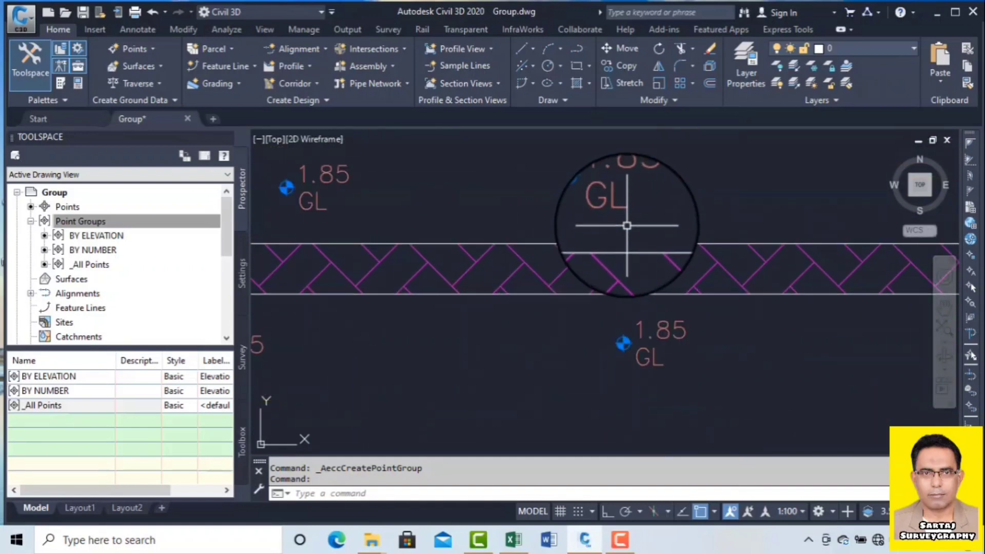
scroll(626, 225, "up", 3)
scroll(624, 225, "down", 5)
scroll(622, 216, "up", 4)
scroll(567, 124, "down", 3)
scroll(571, 176, "up", 3)
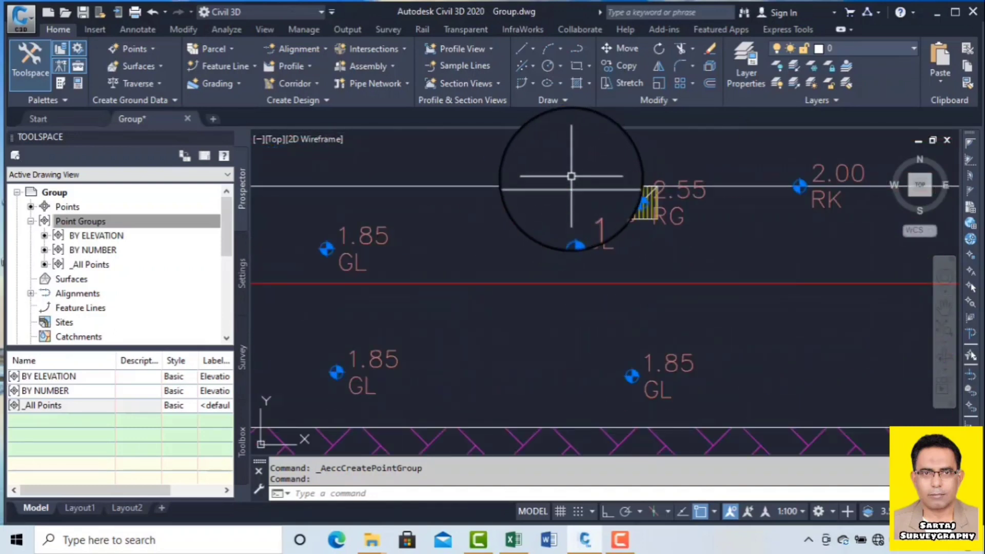
middle_click_drag(639, 208, 523, 223)
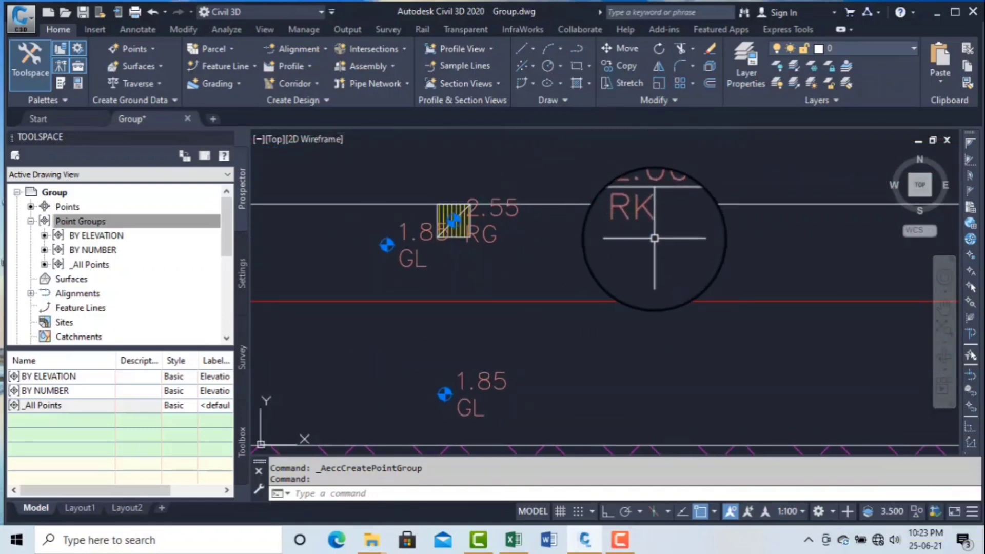
scroll(663, 232, "down", 3)
scroll(666, 235, "down", 3)
scroll(666, 235, "up", 3)
scroll(667, 236, "down", 3)
scroll(606, 318, "up", 1)
scroll(606, 318, "up", 2)
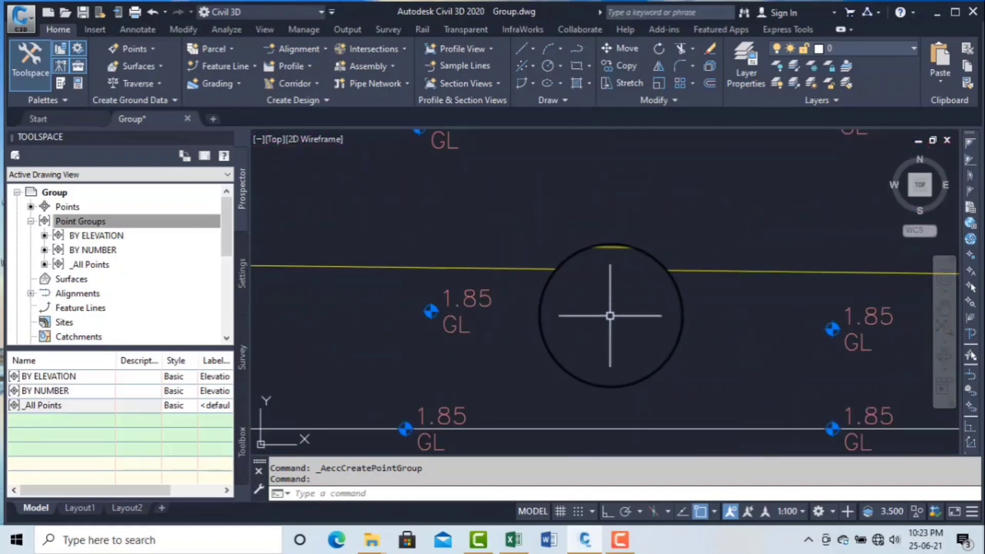
scroll(610, 315, "down", 1)
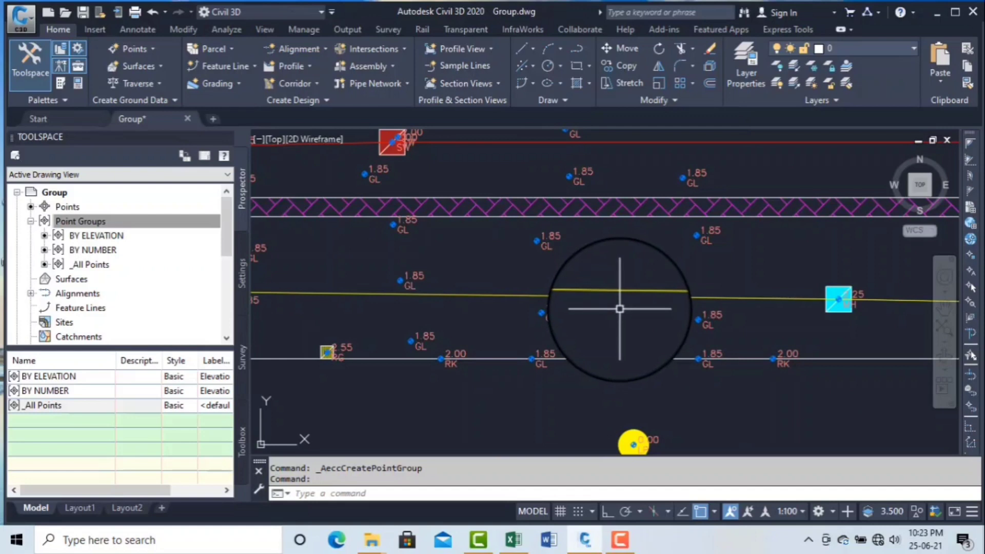
scroll(631, 298, "down", 4)
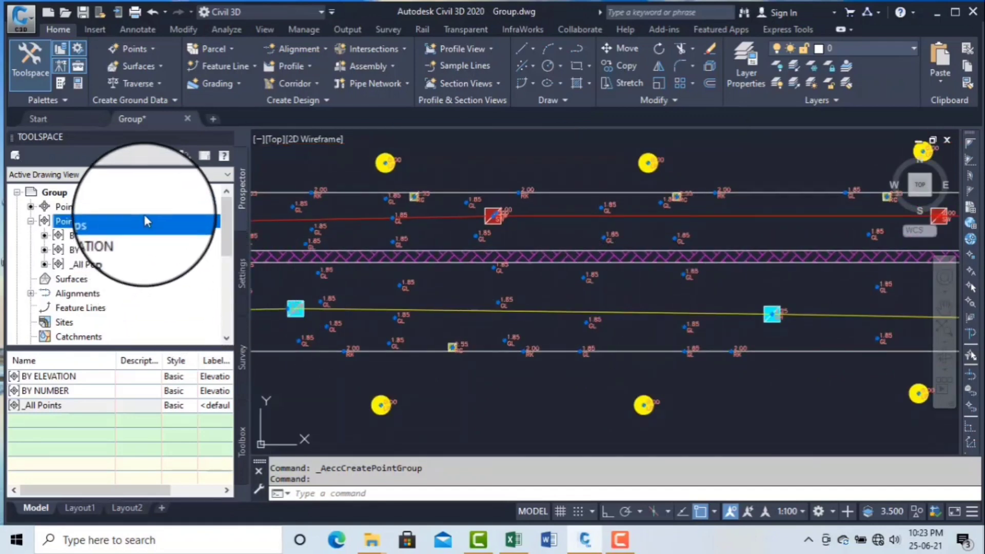
Start a new point group and name it BY DESCRIPTION
left_click(82, 221)
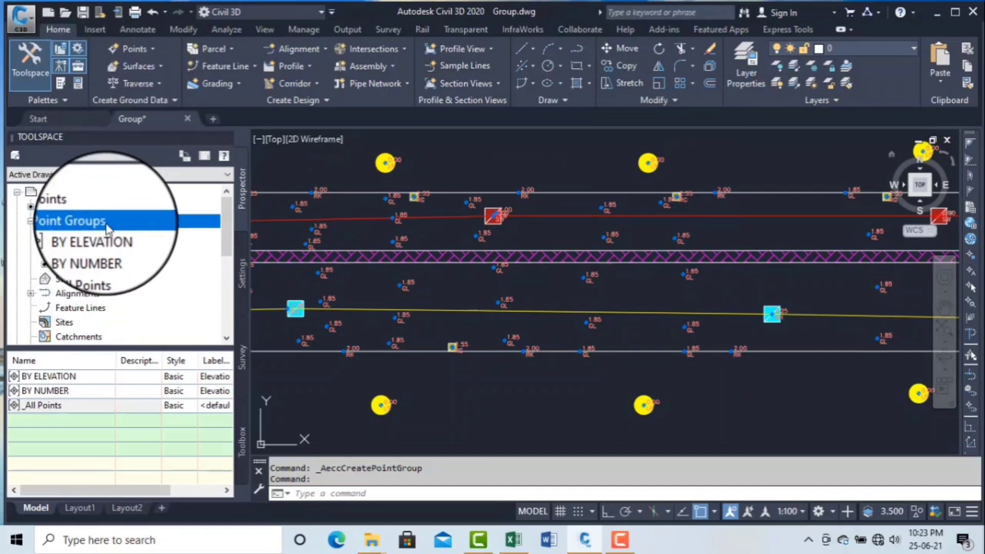
right_click(100, 221)
left_click(156, 256)
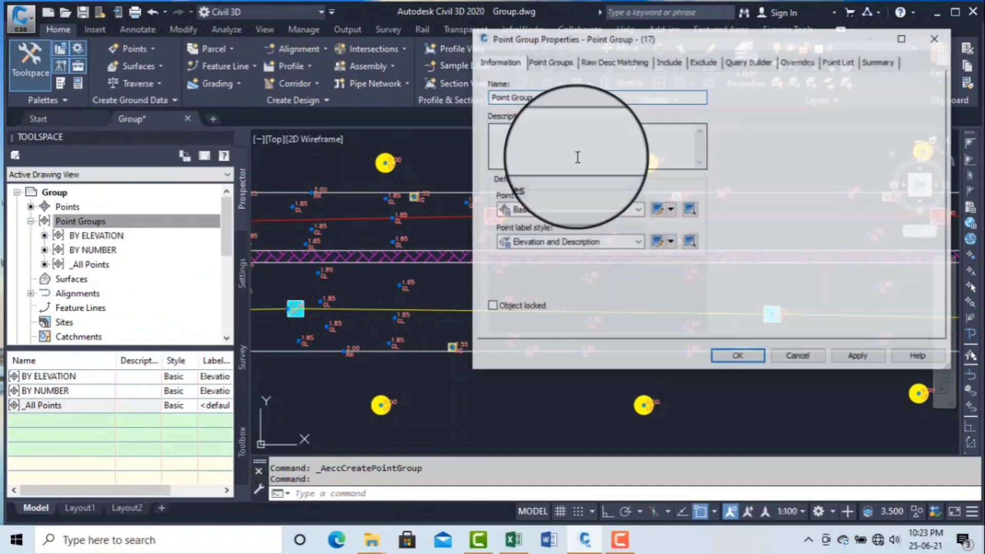
left_click_drag(554, 97, 437, 86)
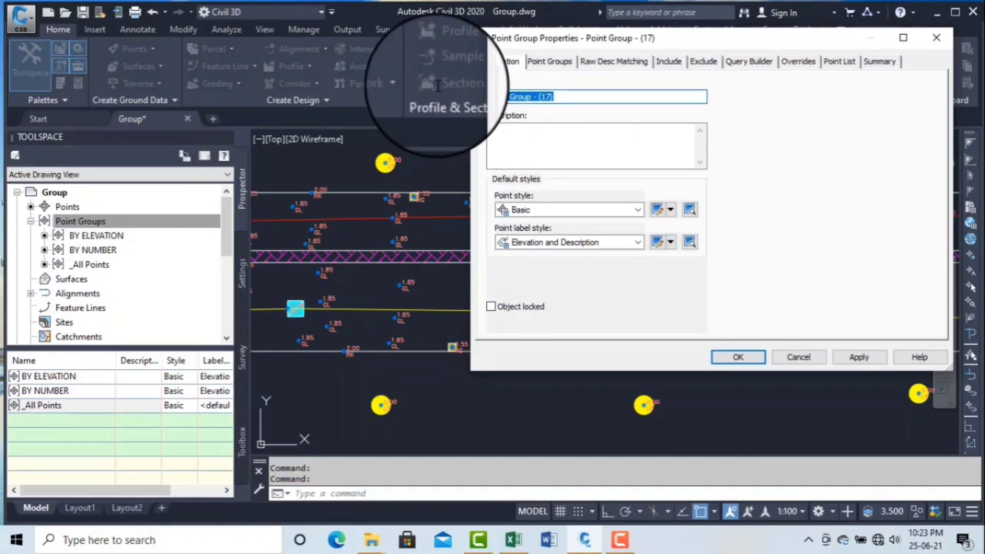
type("BY P")
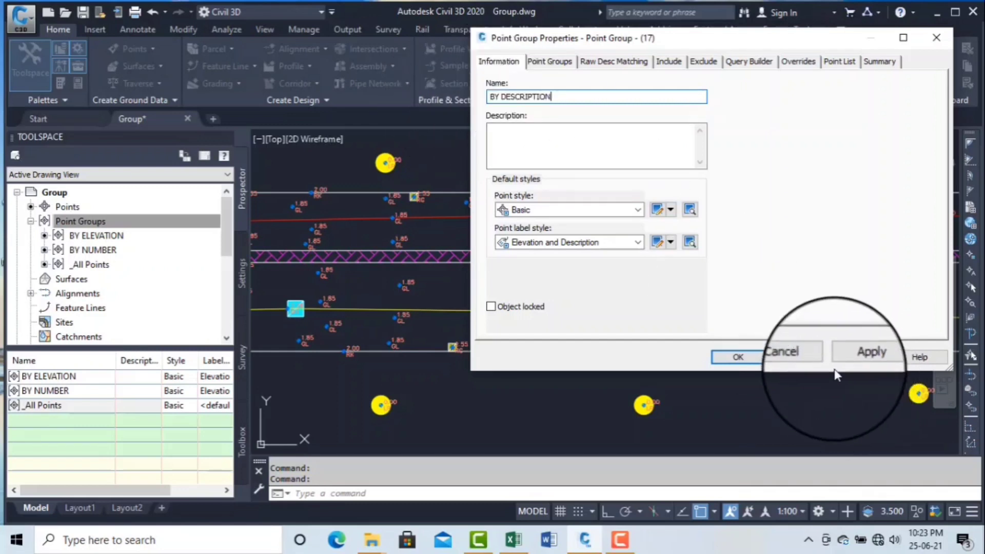
Include points with raw descriptions matching GL in the BY DESCRIPTION group
left_click(669, 64)
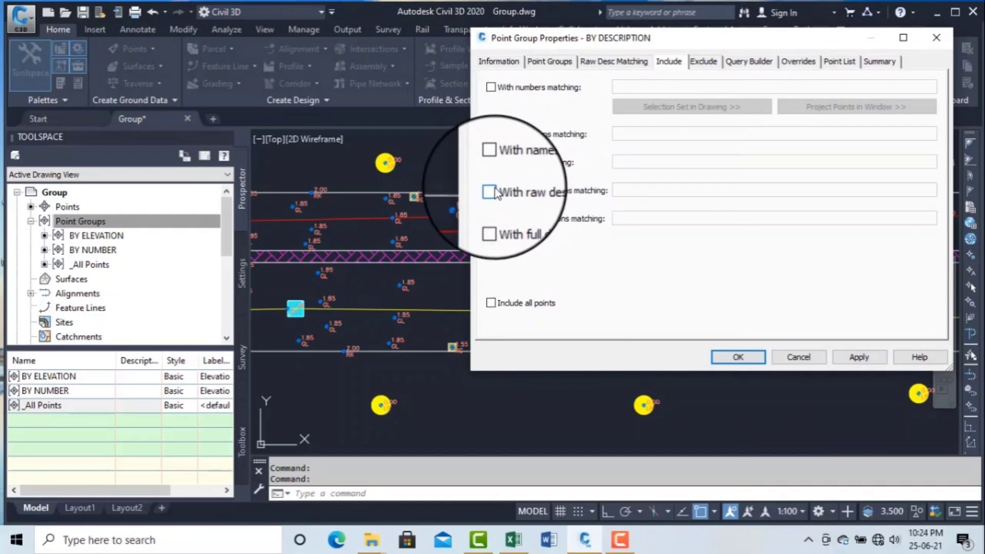
left_click(513, 200)
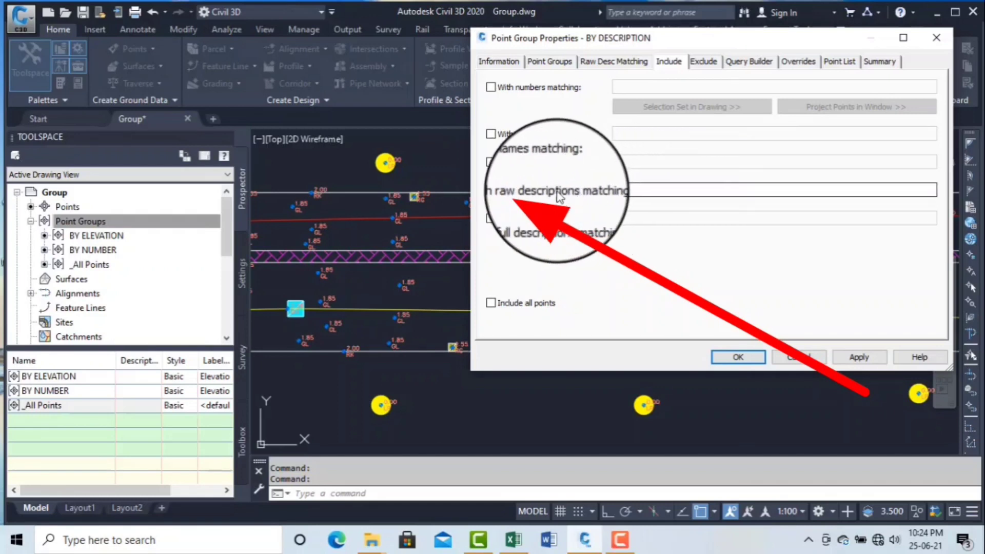
left_click(620, 190)
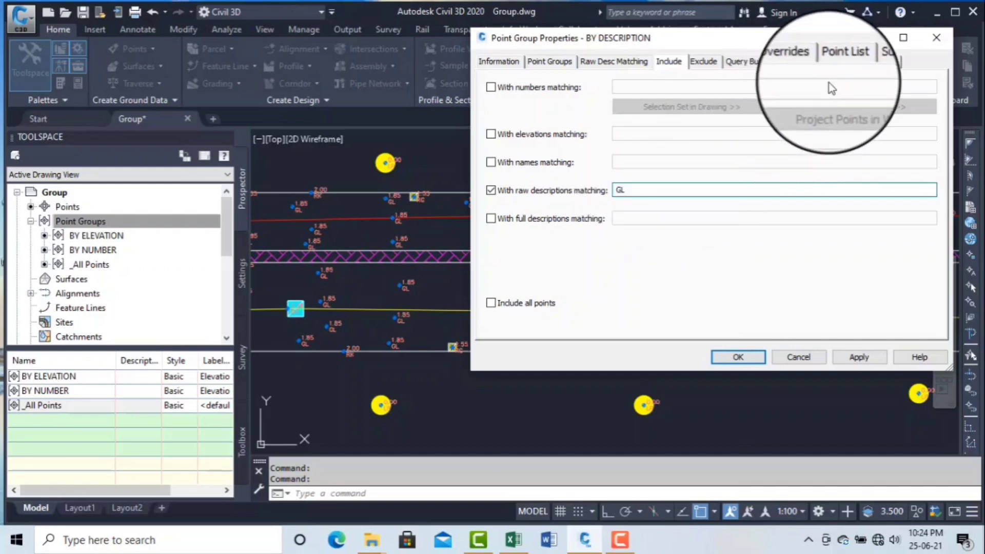
Review the BY DESCRIPTION group's point list, then recheck its raw description criterion
left_click(840, 61)
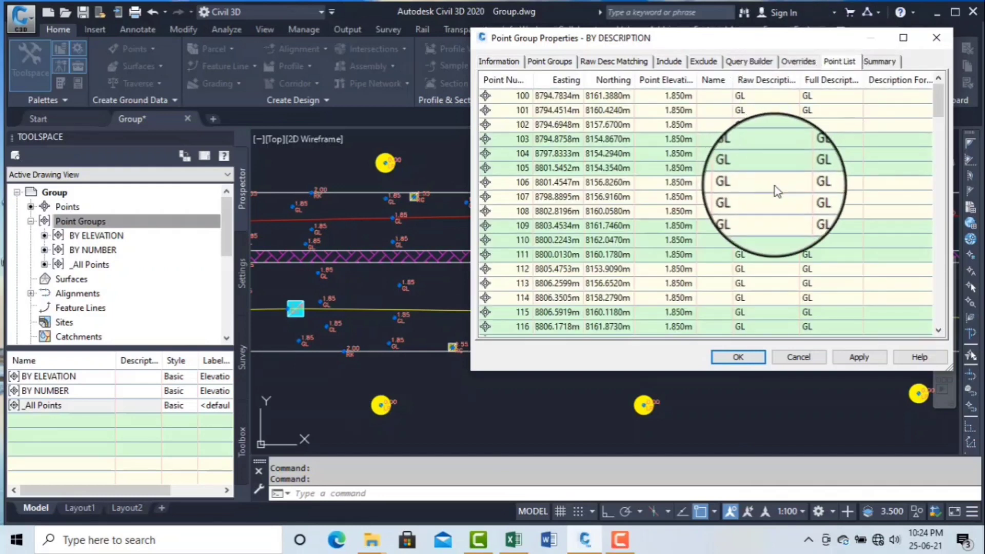
scroll(774, 189, "down", 5)
scroll(776, 192, "down", 2)
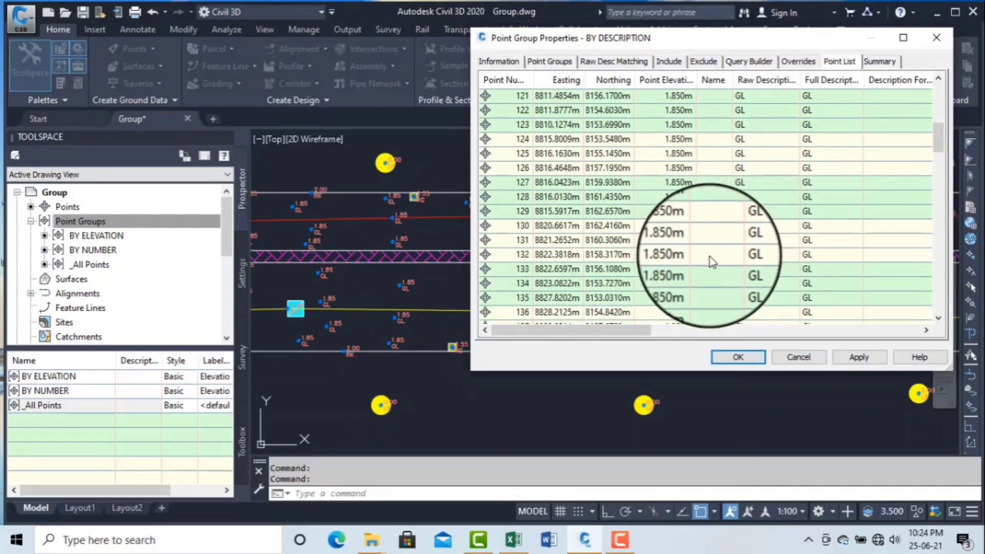
scroll(712, 263, "down", 6)
scroll(646, 234, "up", 8)
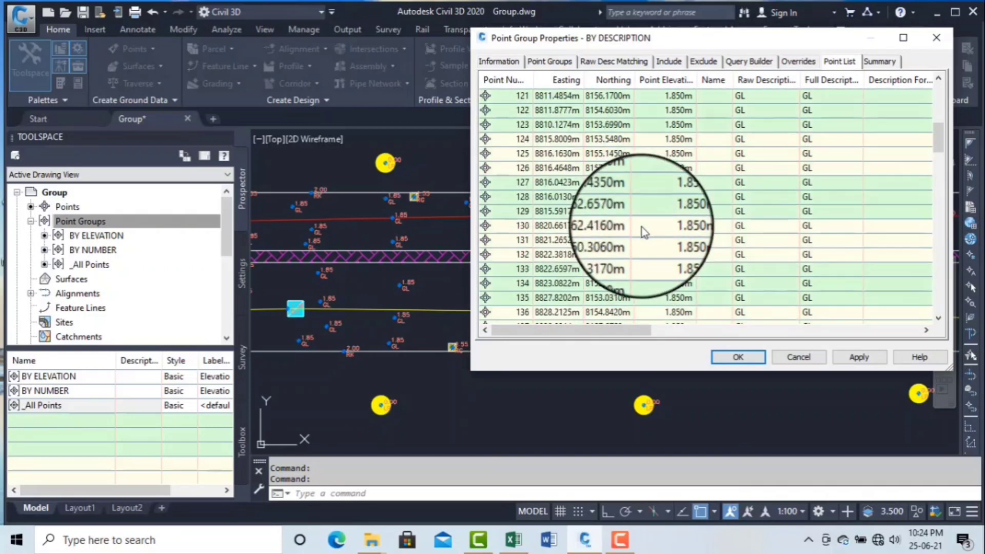
scroll(646, 235, "up", 4)
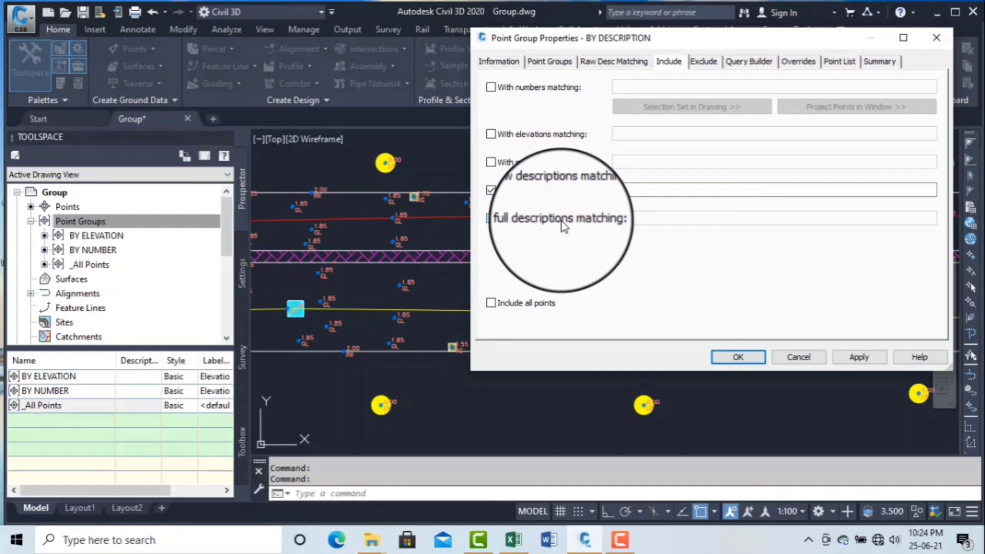
type("GL")
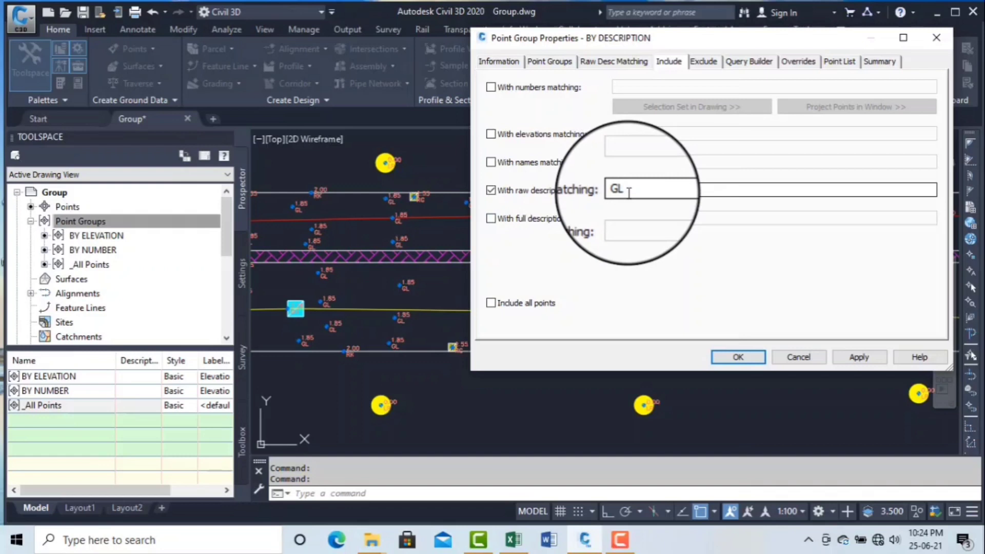
Review the point list of the BY DESCRIPTION group with its raw description filter set to GL
left_click(503, 218)
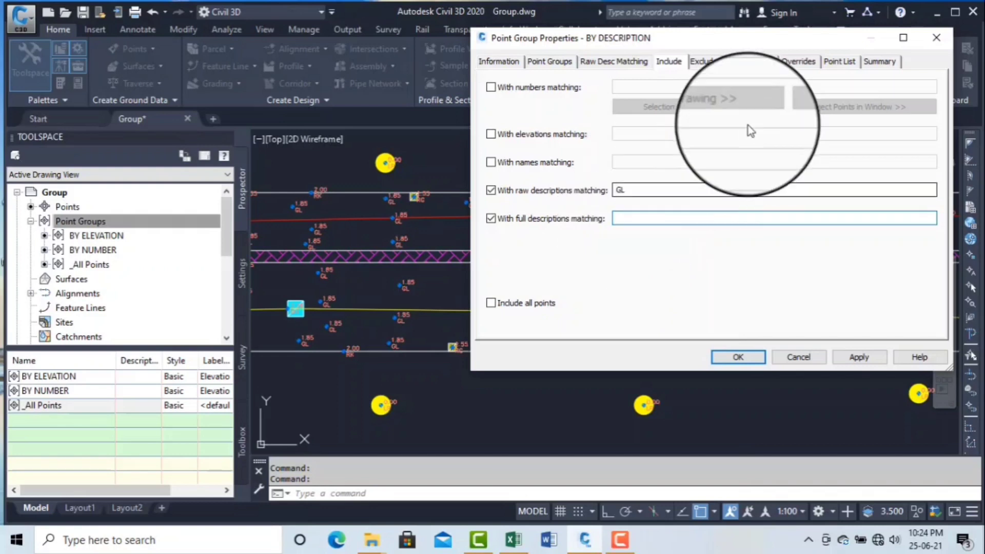
left_click(839, 61)
scroll(743, 190, "down", 18)
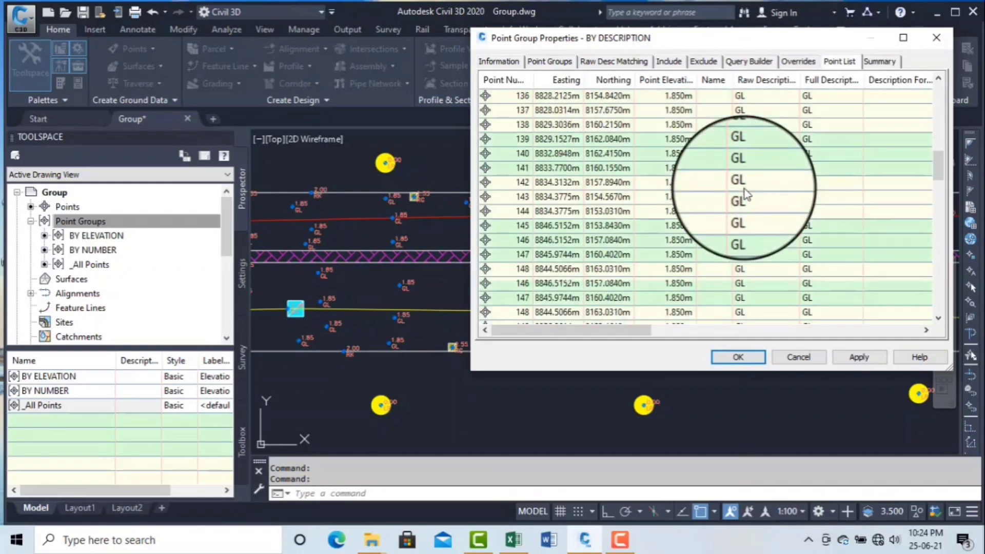
left_click(936, 318)
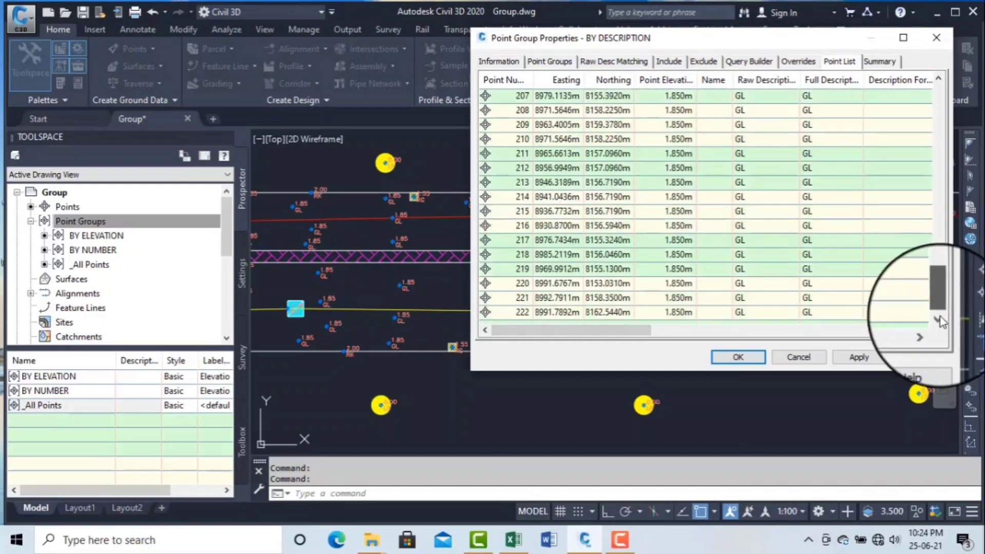
left_click_drag(938, 325, 934, 164)
left_click(669, 61)
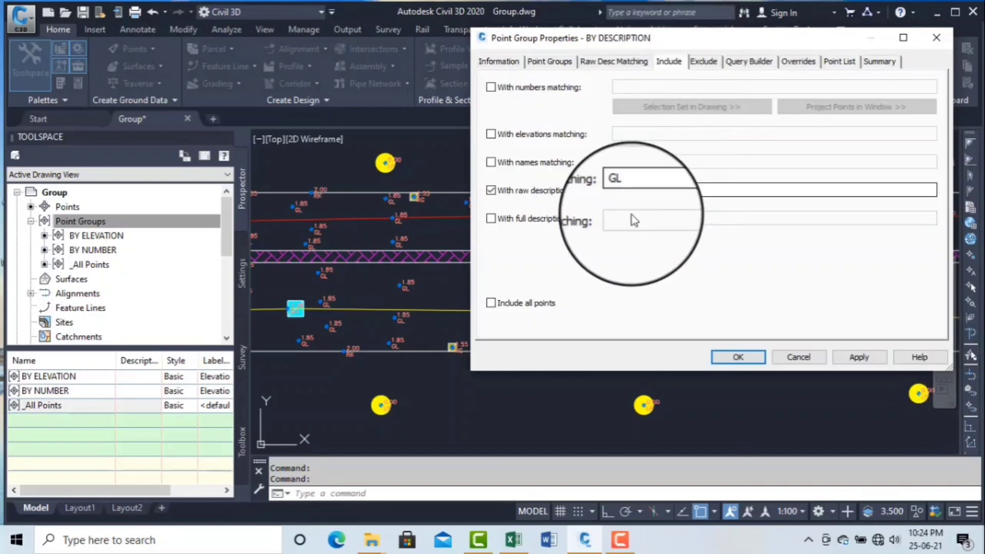
Add a full description match of RK to the BY DESCRIPTION group and check its point list for RK and GL points
left_click(508, 219)
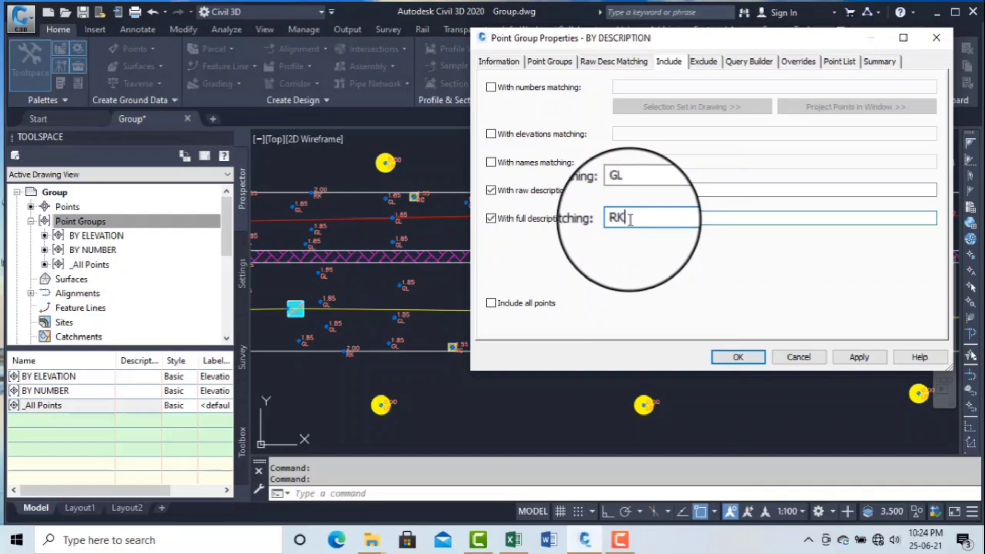
left_click(839, 61)
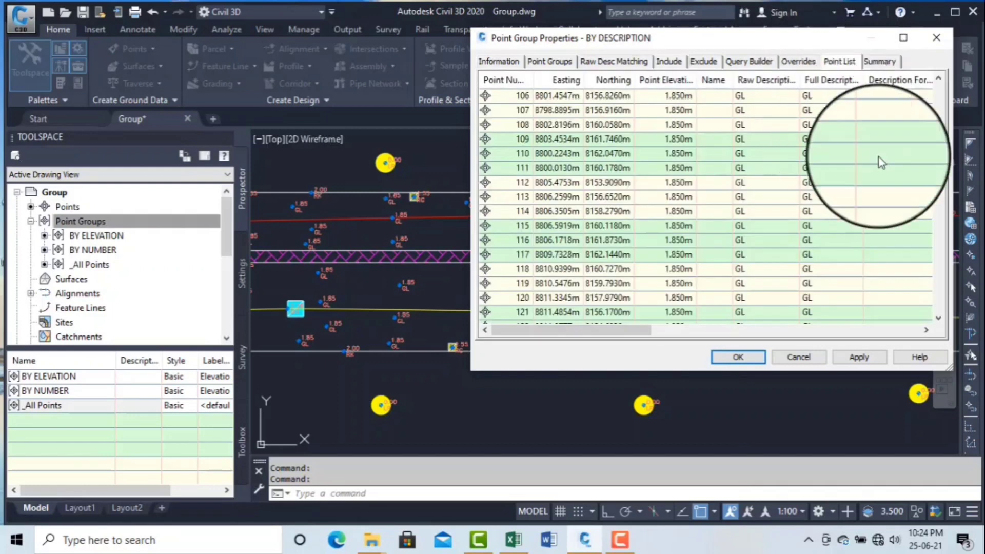
left_click_drag(938, 95, 915, 341)
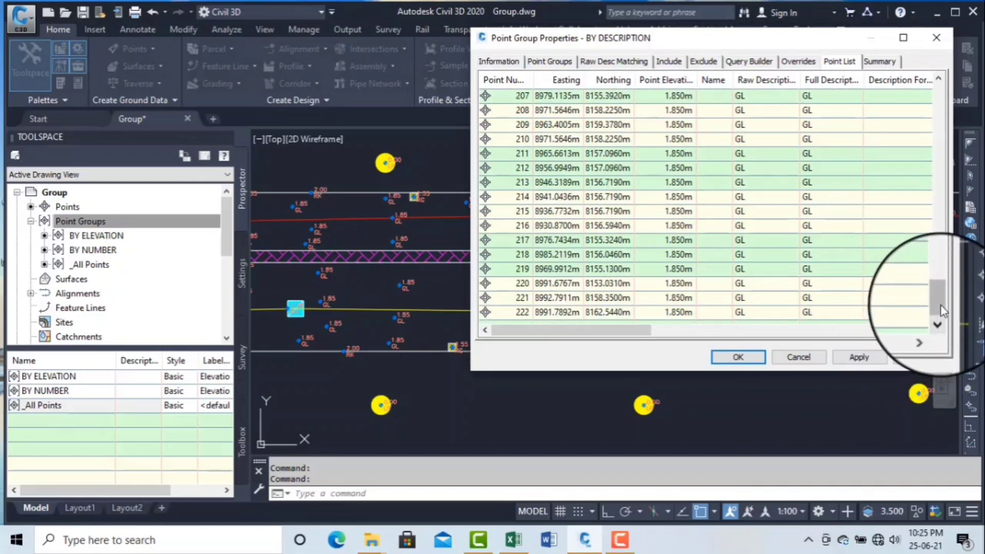
left_click_drag(937, 297, 931, 79)
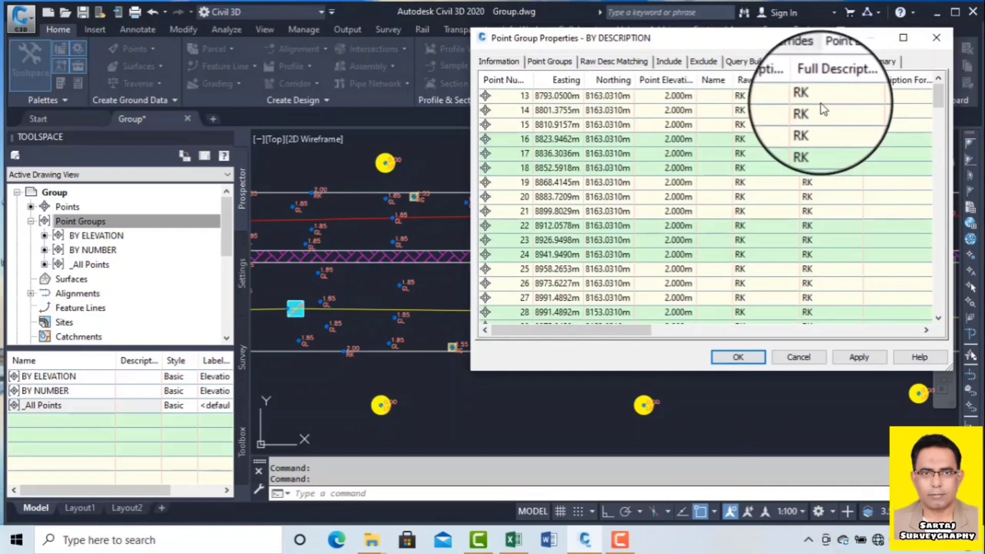
scroll(751, 128, "down", 4)
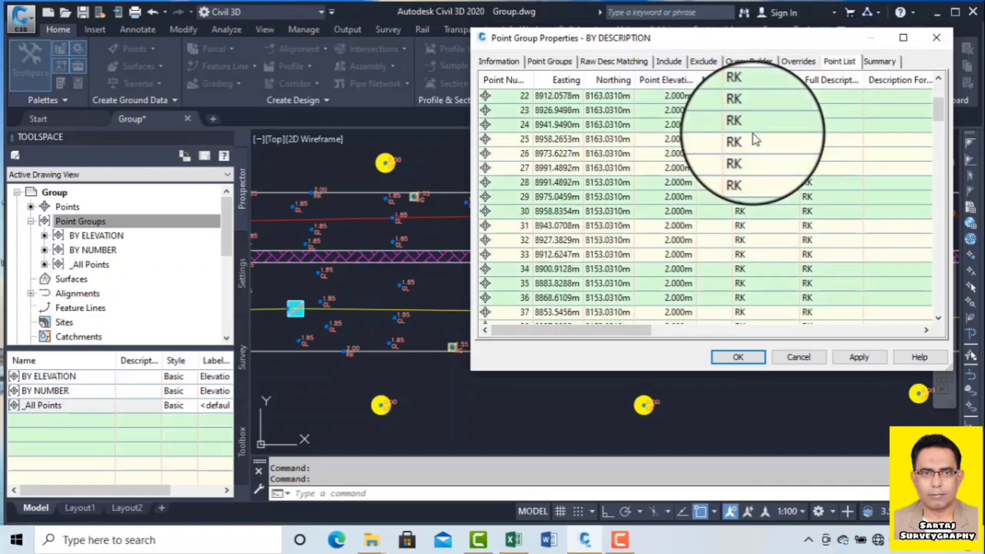
scroll(753, 133, "down", 20)
scroll(754, 135, "up", 20)
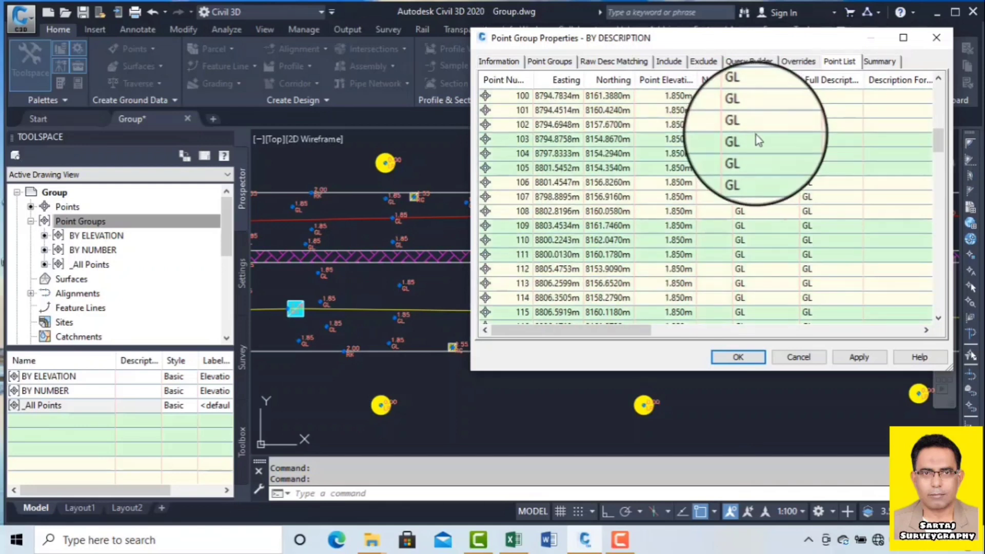
scroll(759, 138, "down", 7)
scroll(763, 147, "down", 12)
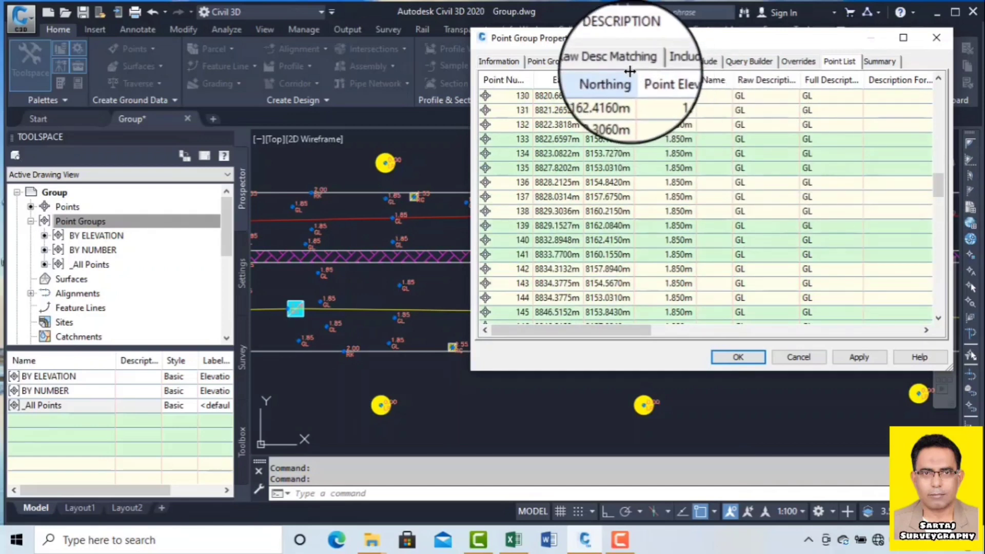
left_click(669, 61)
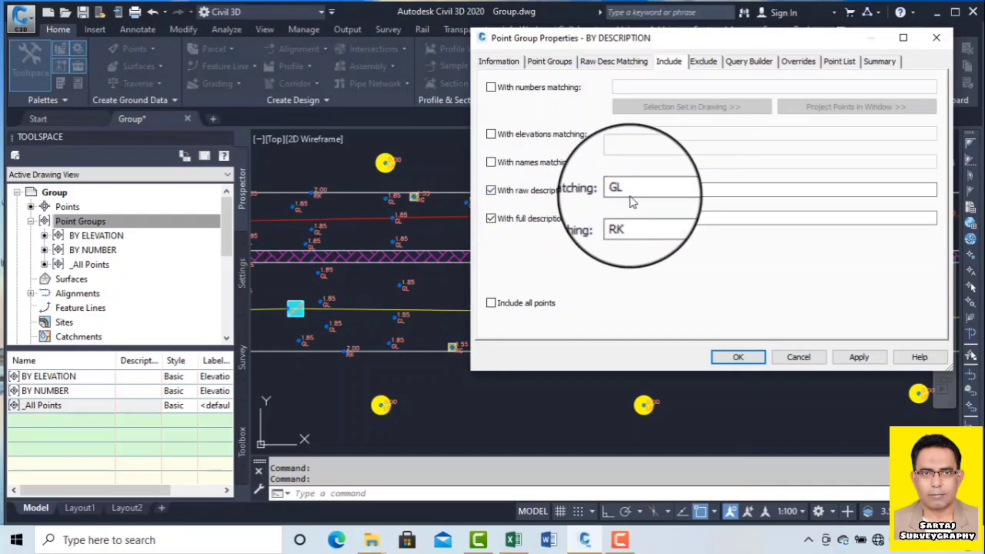
Check the point descriptions in the RD workbook in Excel, return to Civil 3D and finish creating the BY DESCRIPTION group
left_click(513, 540)
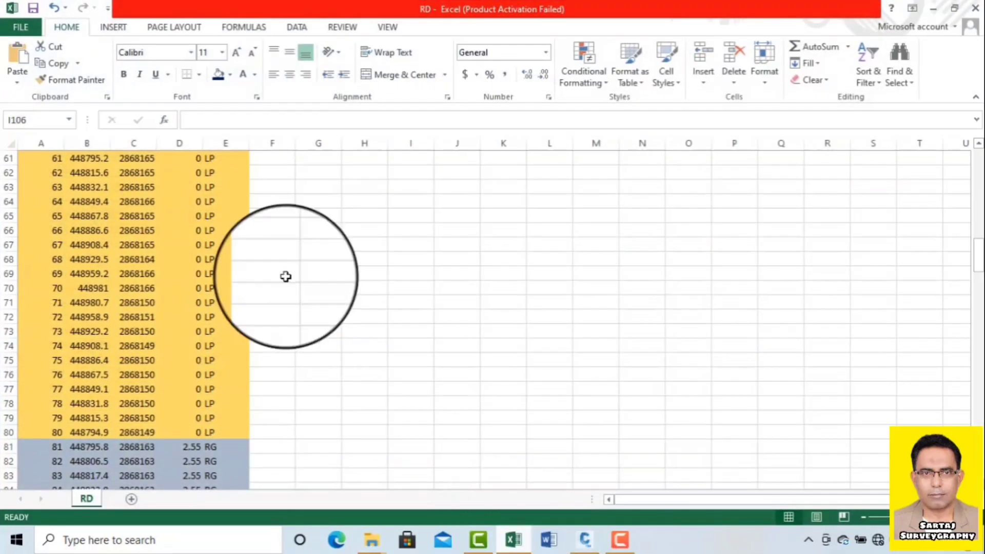
left_click(289, 175)
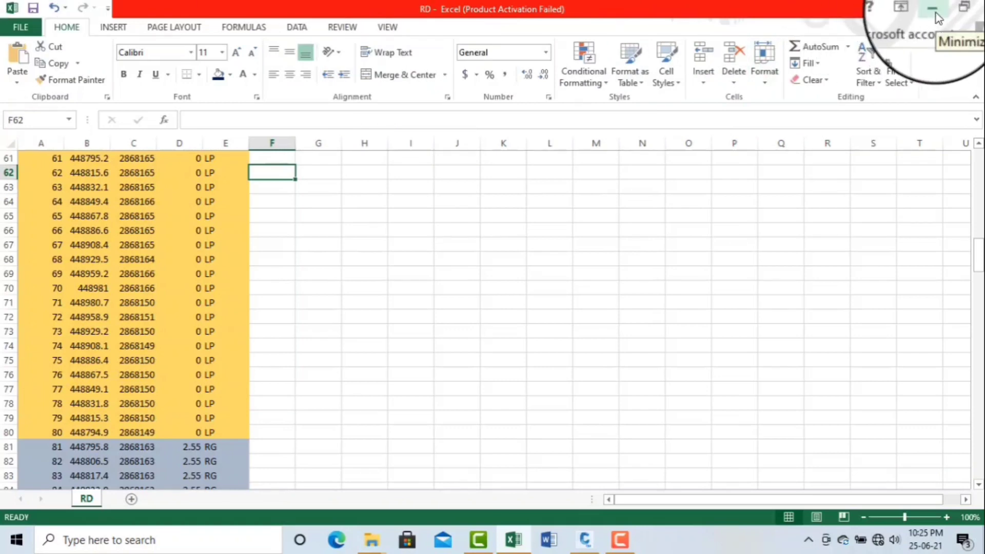
left_click(935, 16)
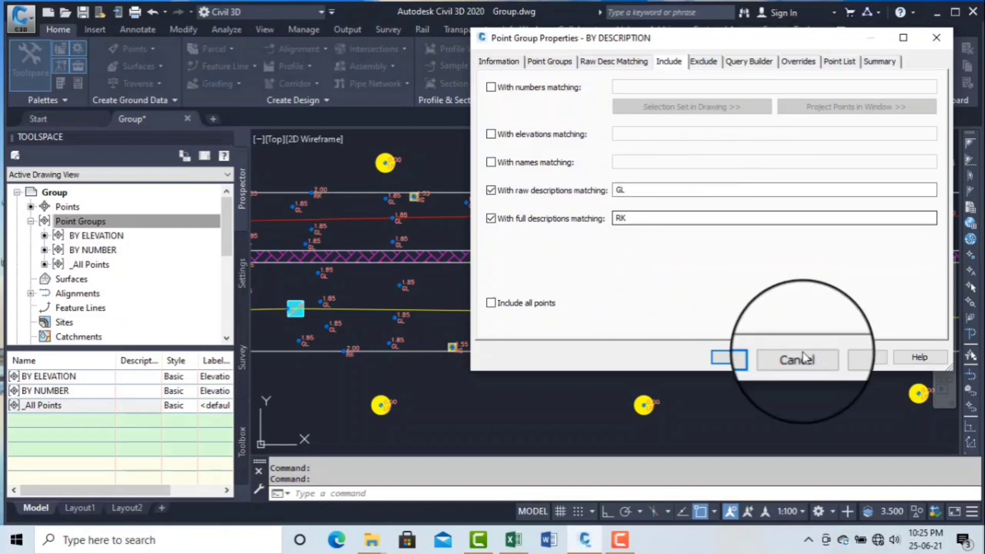
left_click(499, 61)
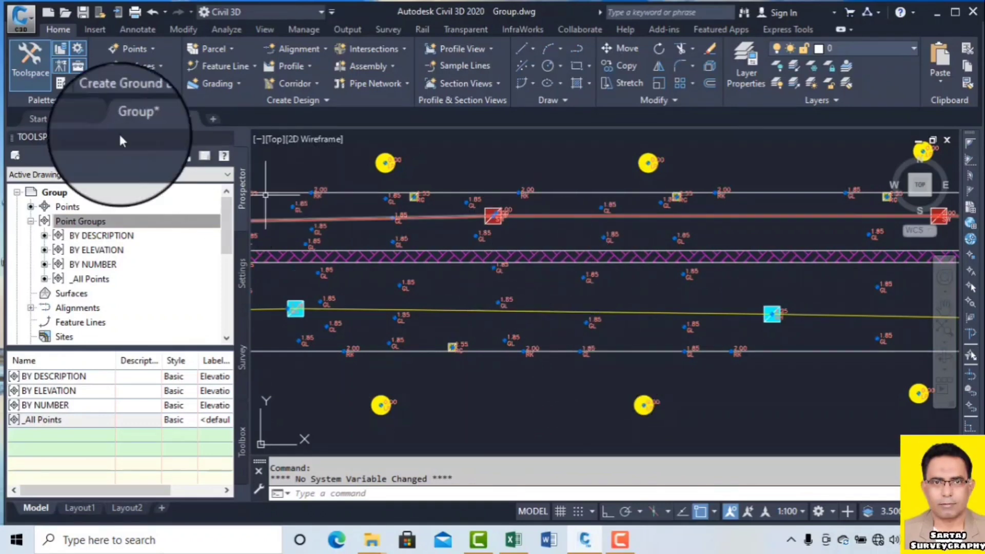
Start a new point group in the Group drawing's Point Groups collection
scroll(584, 277, "down", 4)
scroll(444, 269, "up", 3)
scroll(449, 266, "down", 3)
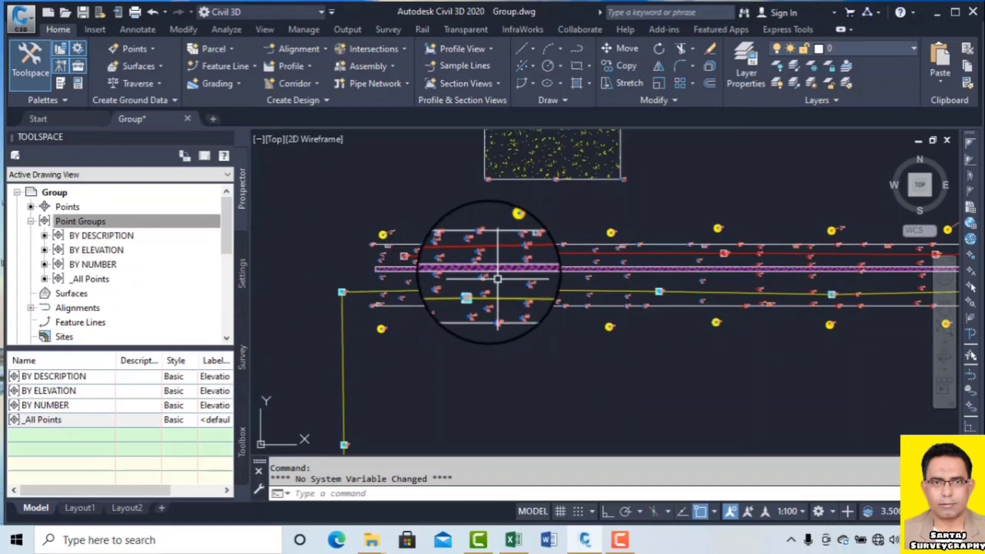
left_click(111, 220)
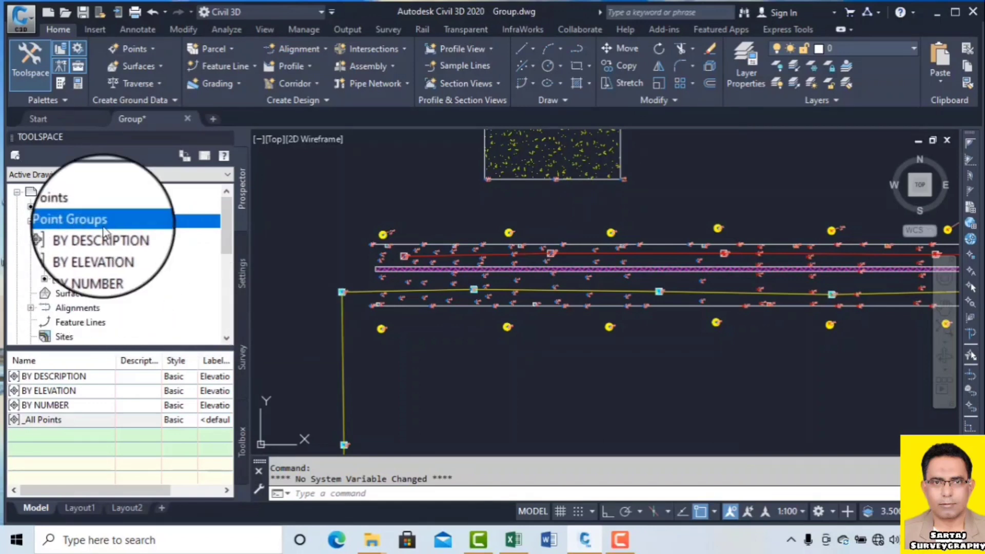
right_click(110, 224)
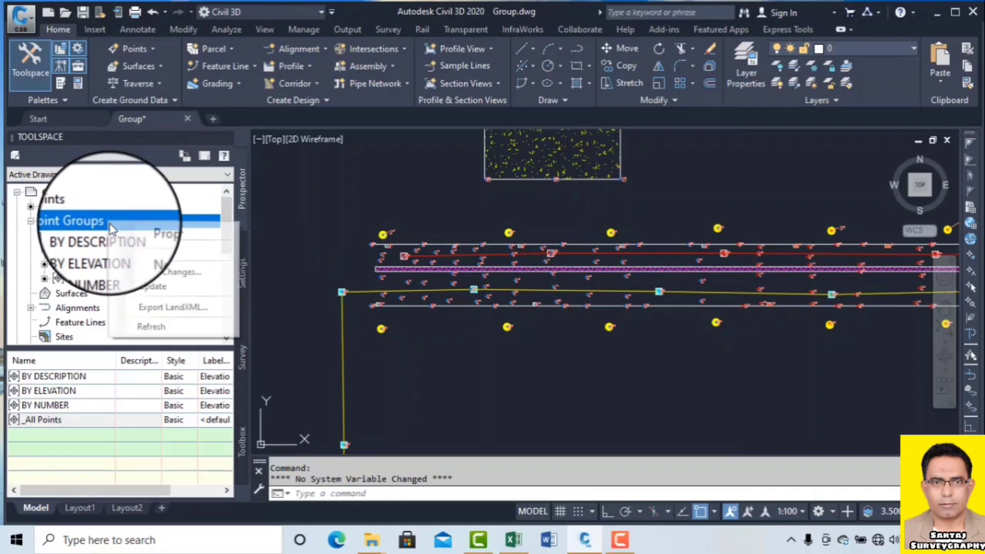
left_click(154, 254)
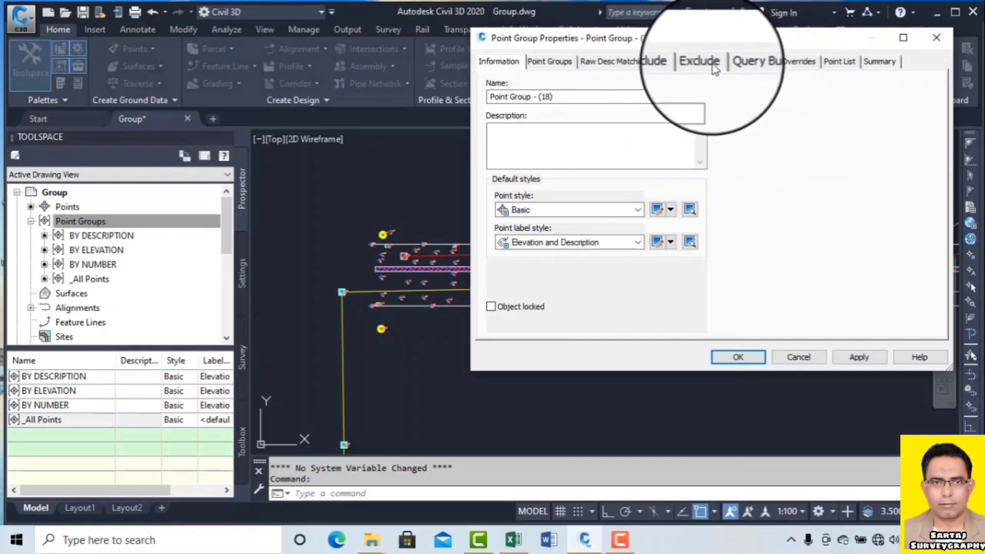
Name the new point group ALL PT MAIN
left_click(669, 62)
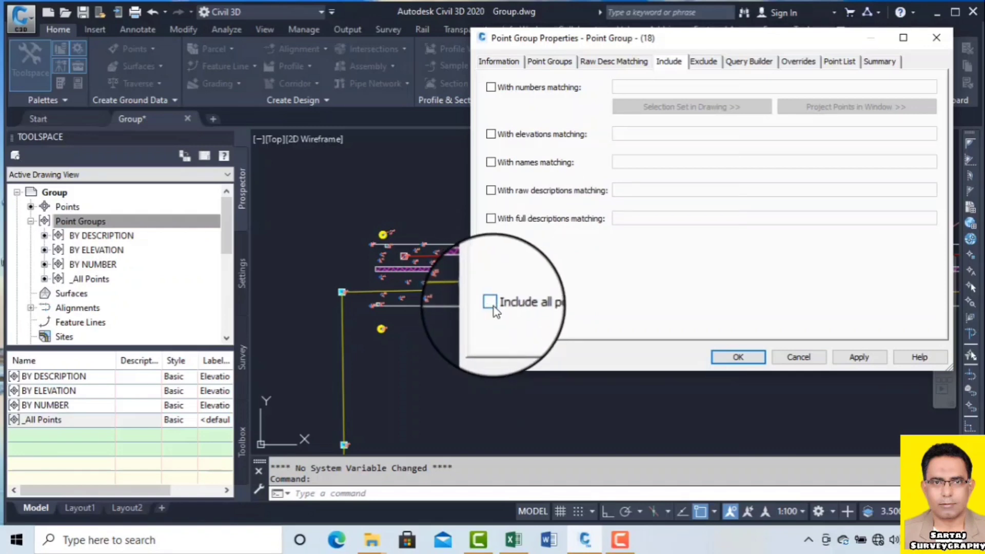
left_click(521, 64)
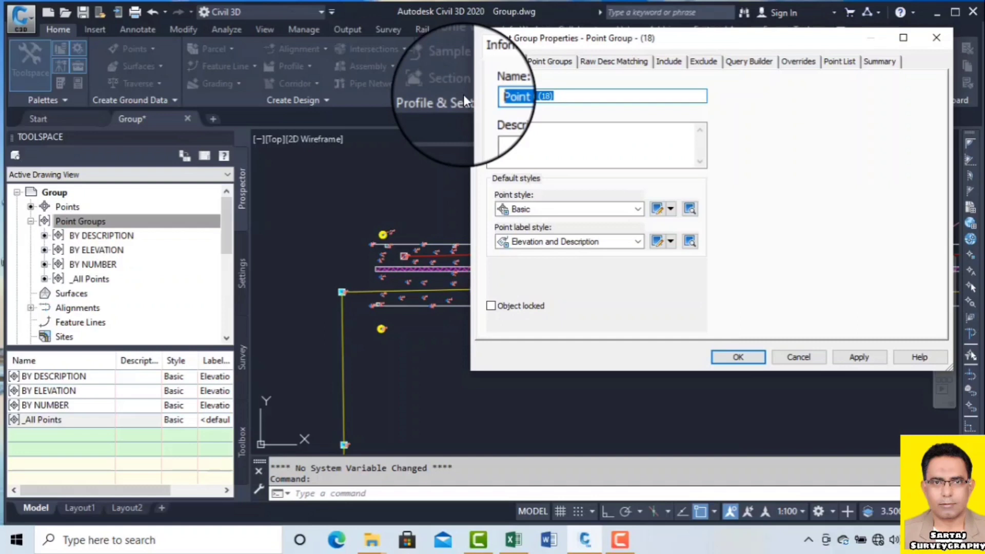
type("aLL")
key("BackSpace")
key("BackSpace")
key("BackSpace")
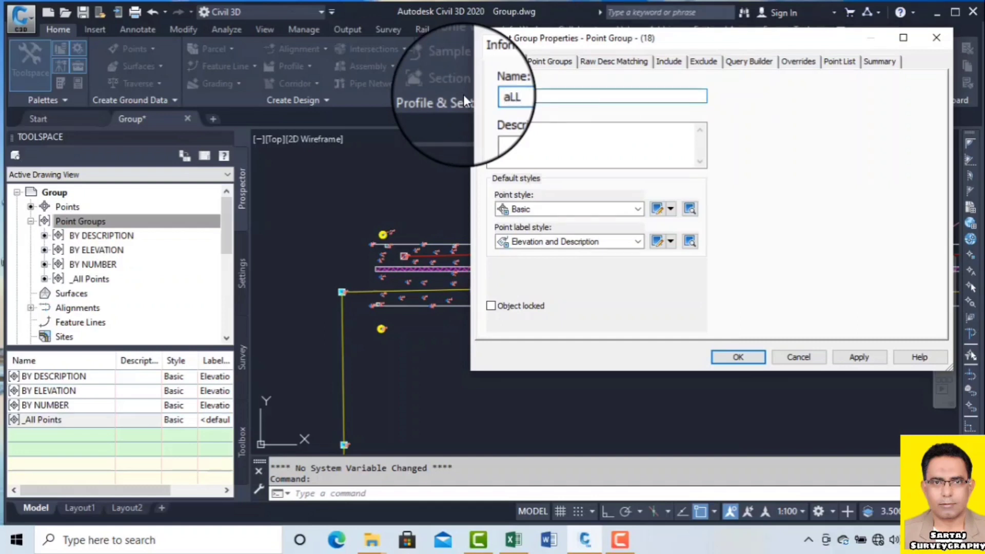
type("ALL PT MAIN")
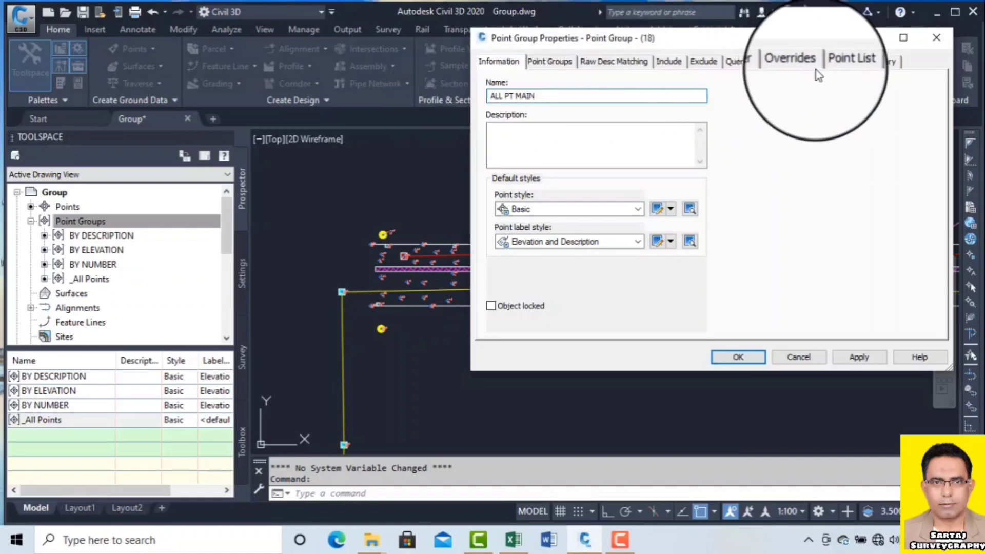
Set the ALL PT MAIN group to include all points
left_click(839, 61)
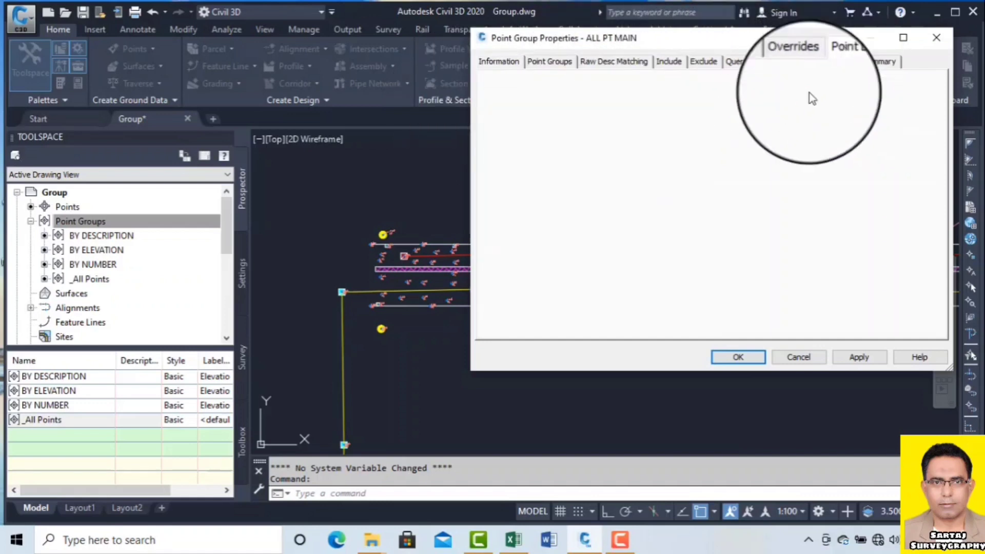
left_click(668, 61)
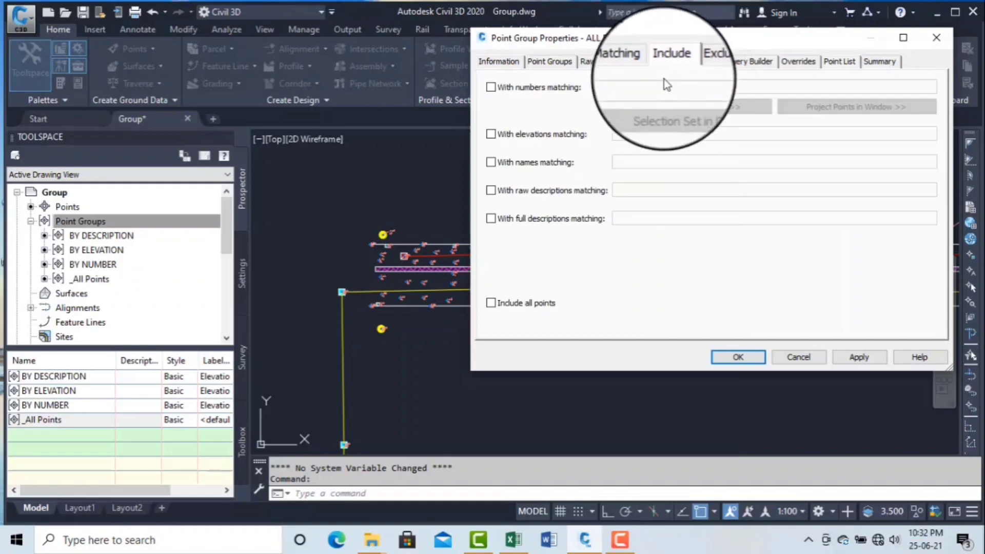
left_click(491, 303)
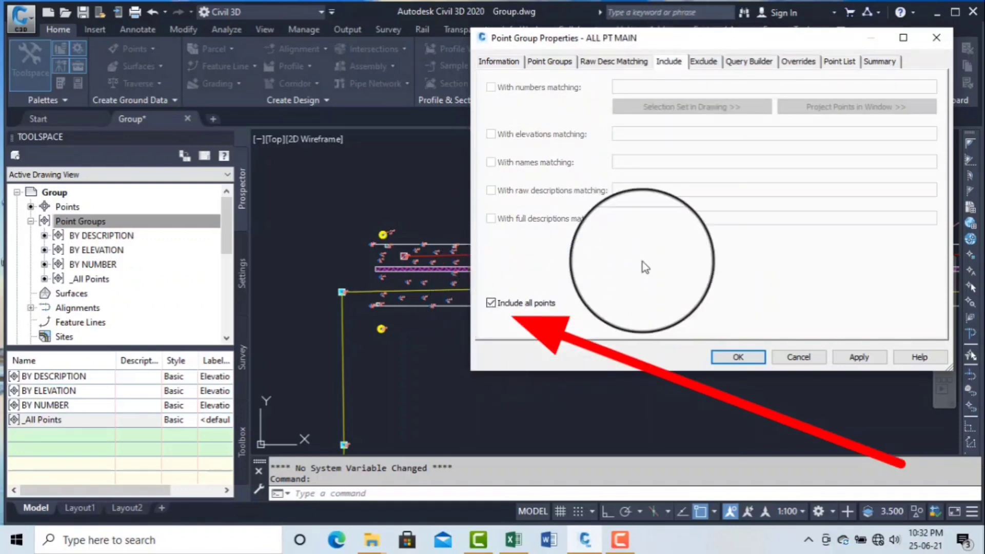
Review the ALL PT MAIN point list, comparing the description codes and elevations of its points
left_click(839, 61)
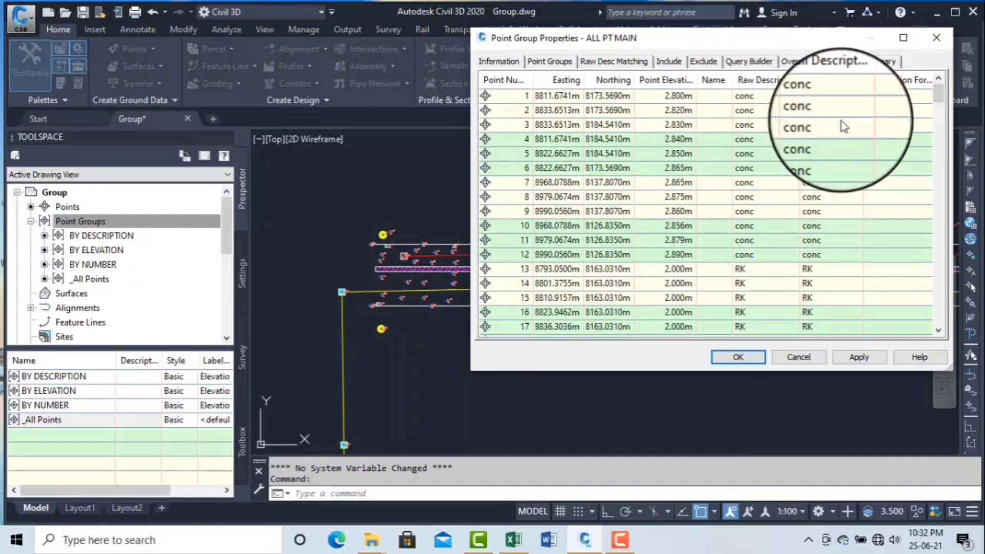
scroll(841, 158, "down", 10)
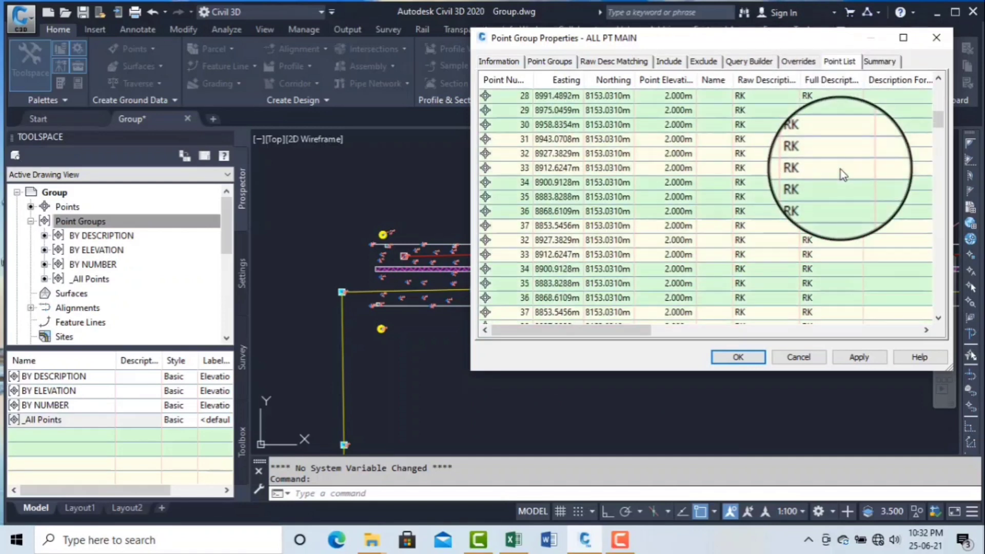
scroll(826, 259, "down", 3)
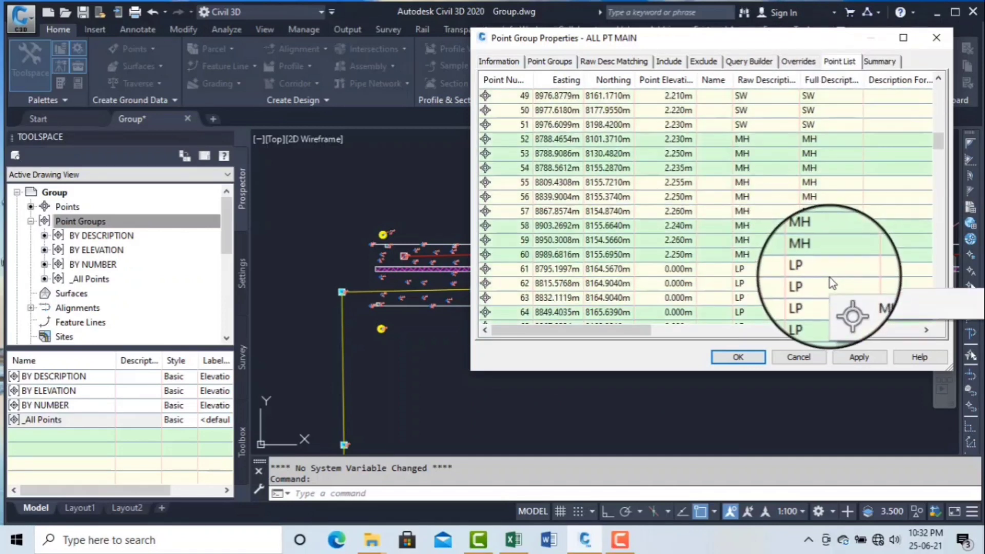
scroll(823, 241, "down", 5)
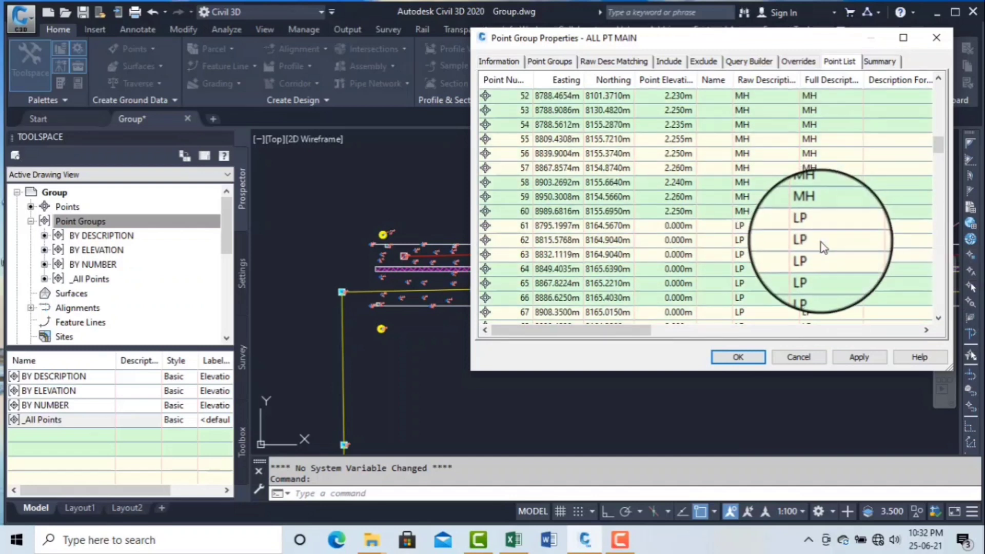
scroll(824, 257, "down", 8)
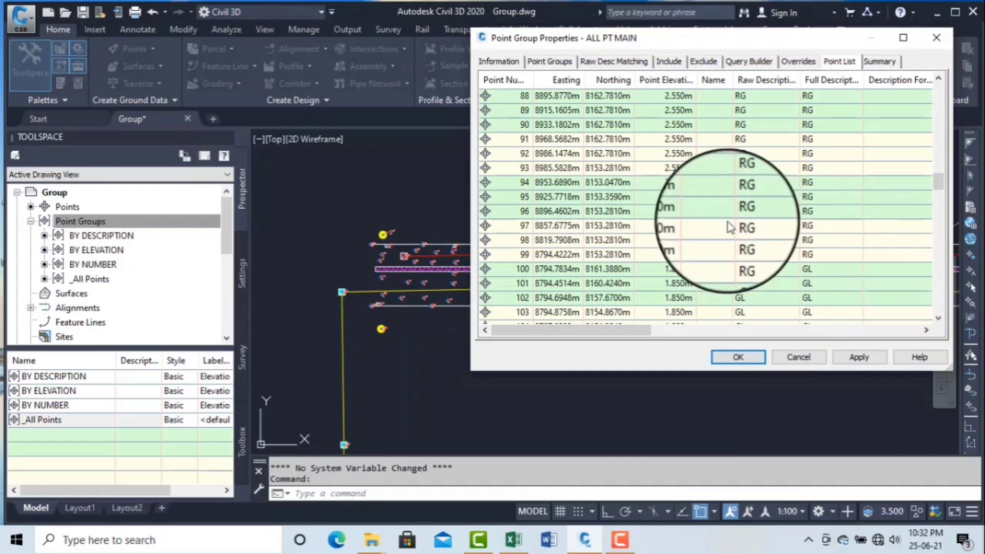
Turn off the inclusion of all points in the ALL PT MAIN group and disable its point number matching
left_click(669, 61)
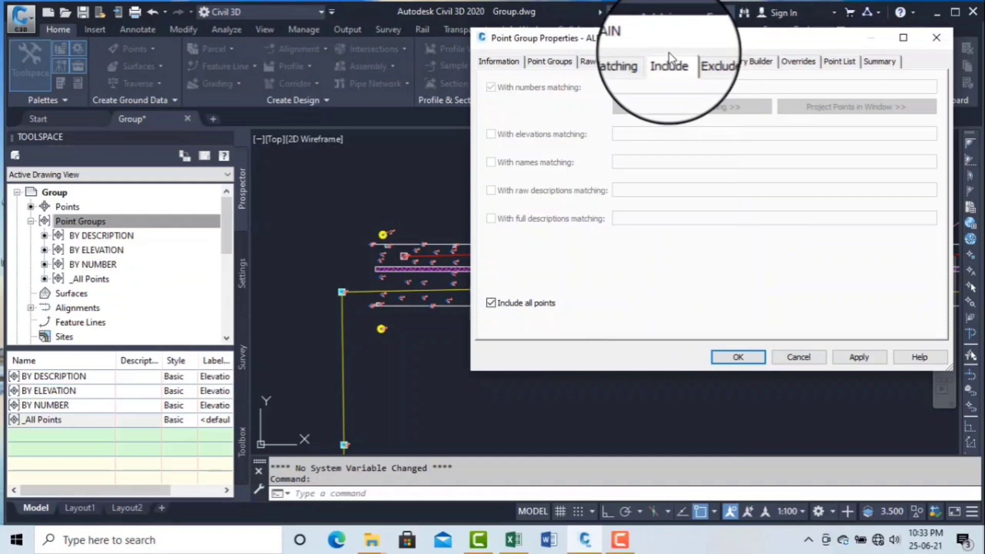
left_click(512, 305)
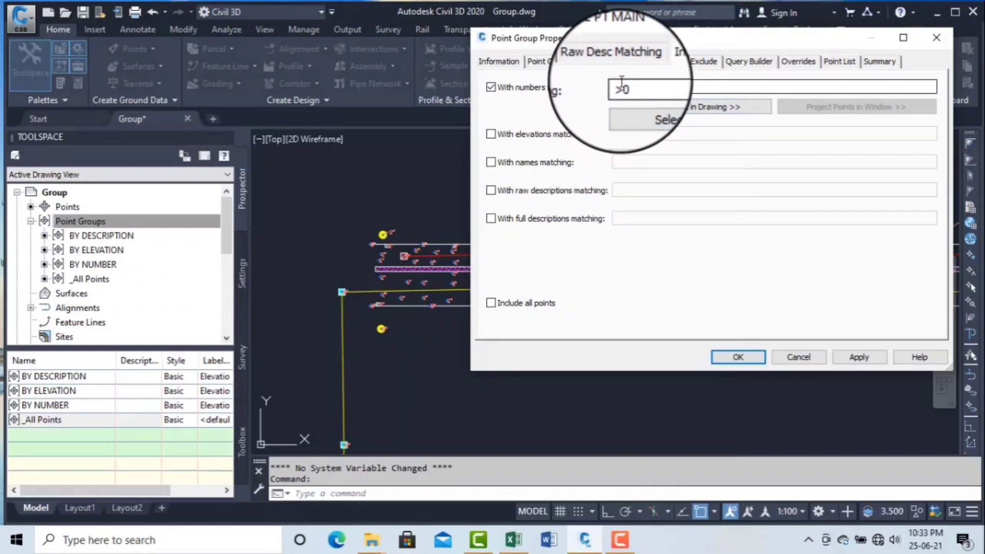
left_click(550, 92)
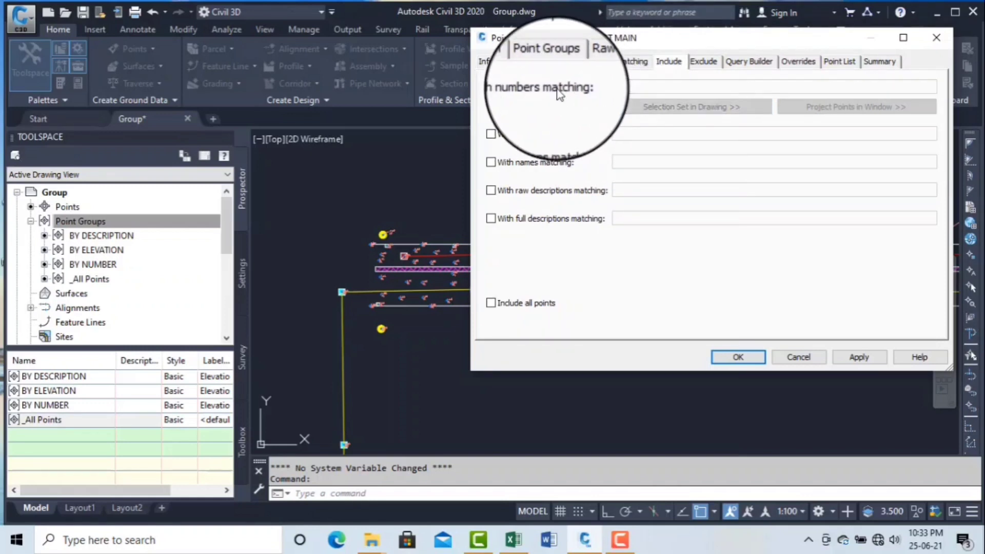
Include all points in the ALL PT MAIN group and widen the Point Number and Raw Description columns of its point list
left_click(520, 306)
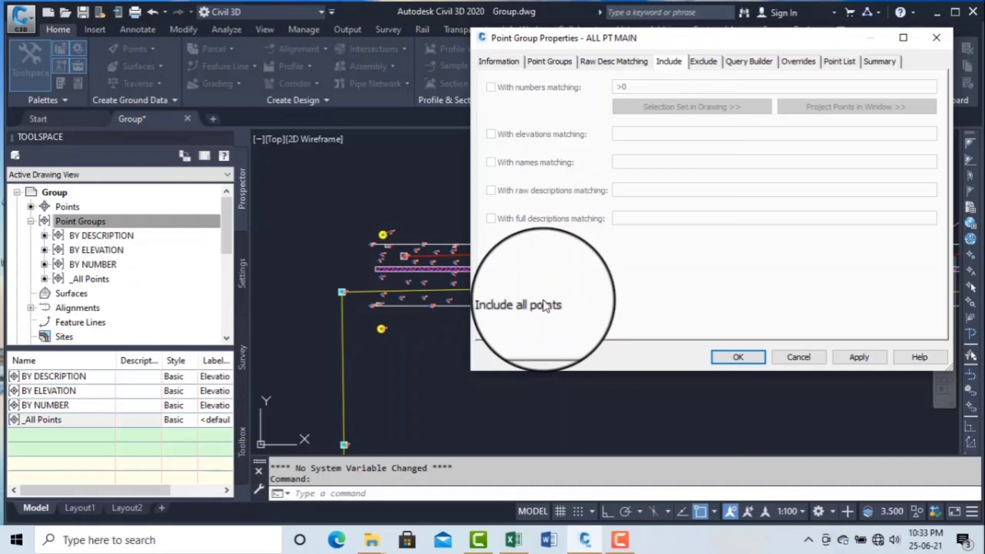
left_click(839, 61)
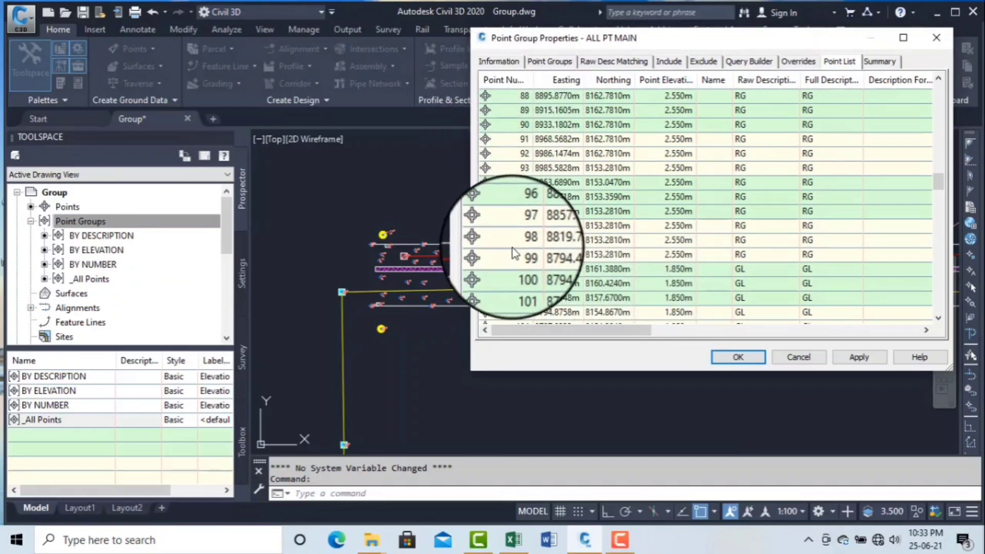
mouse_move(514, 248)
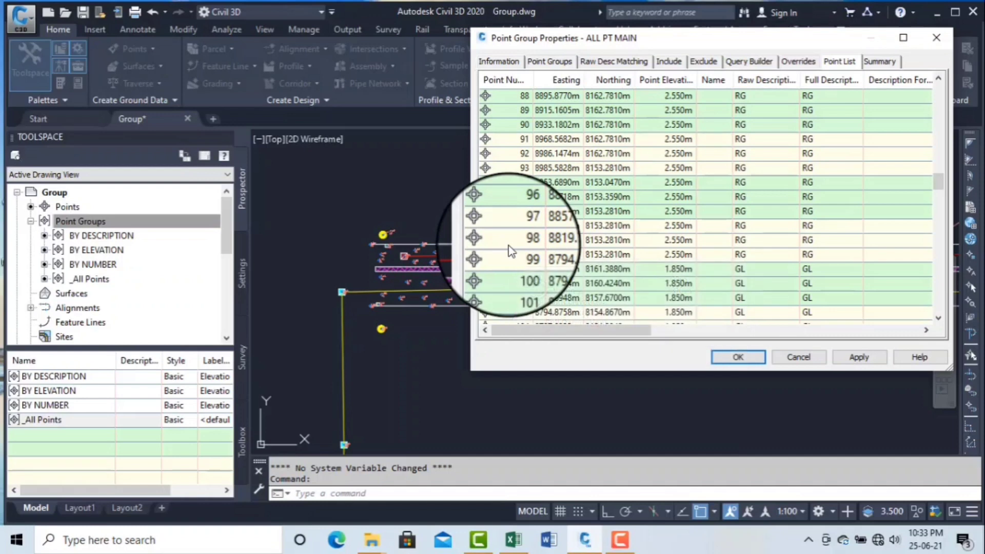
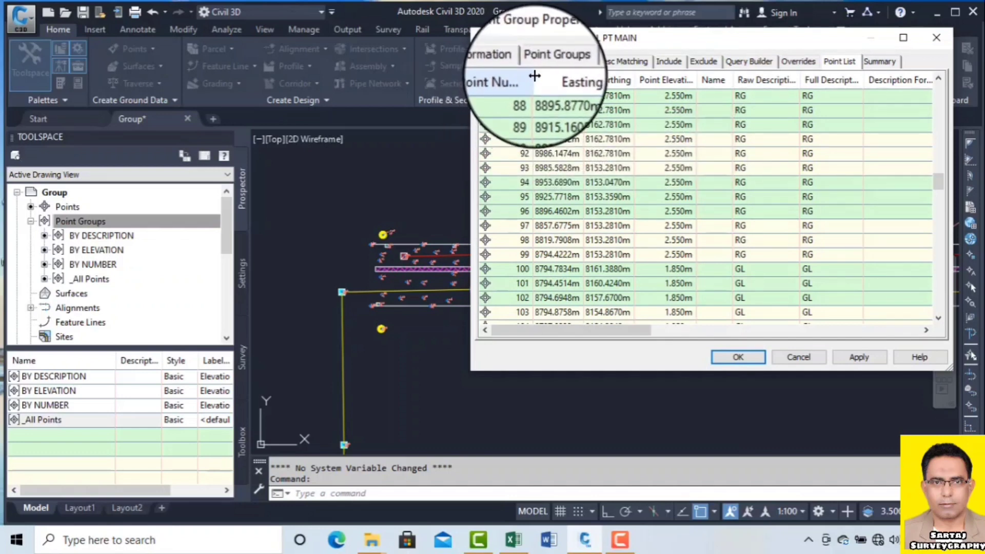
left_click_drag(535, 76, 596, 78)
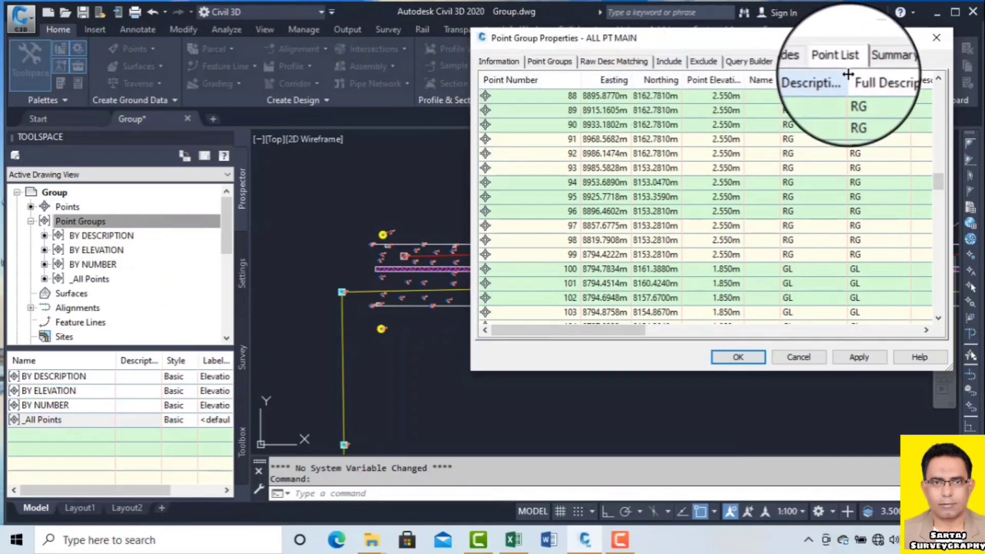
left_click_drag(849, 76, 886, 76)
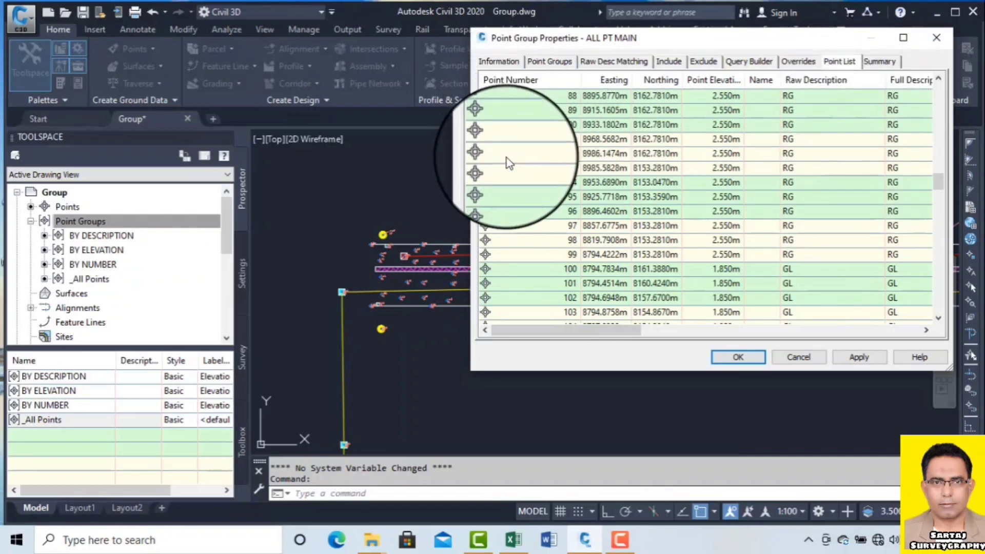
mouse_move(507, 163)
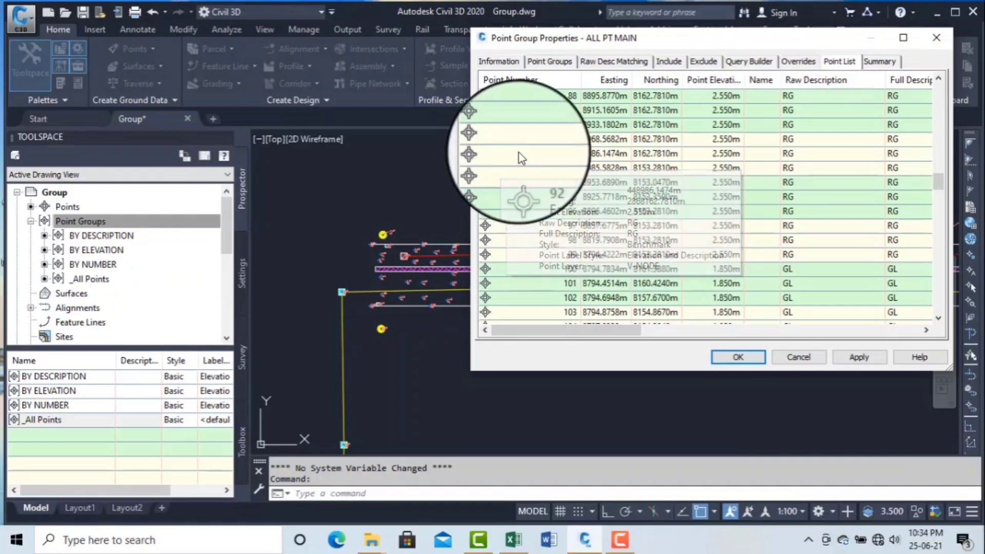
Rename the point group as ALL PT-MAIN and accept its properties
left_click(667, 62)
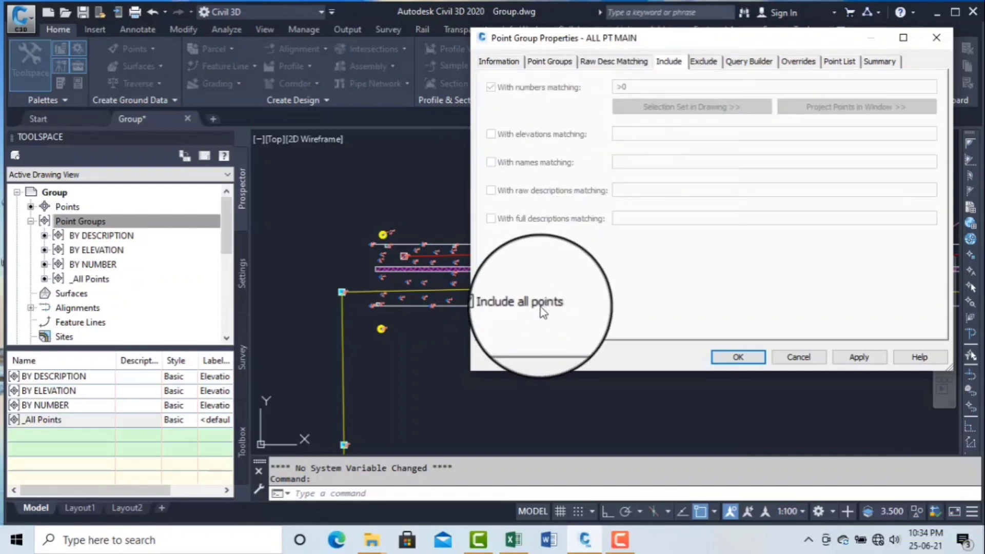
left_click(505, 62)
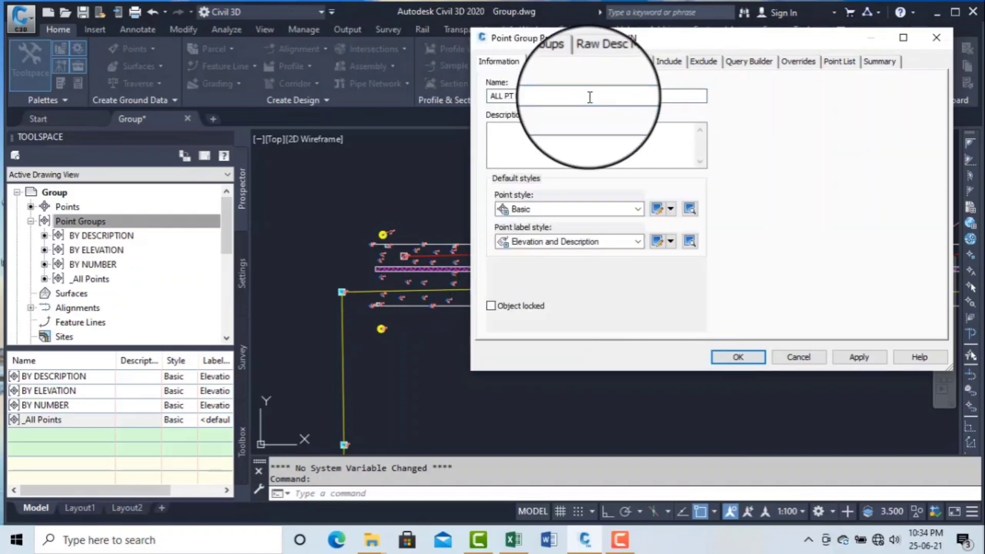
left_click(515, 98)
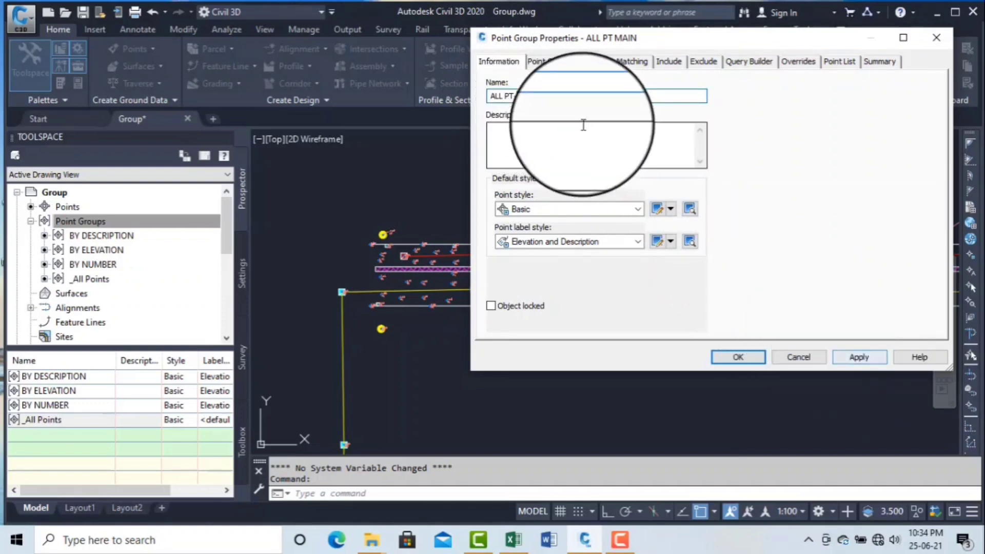
left_click(847, 357)
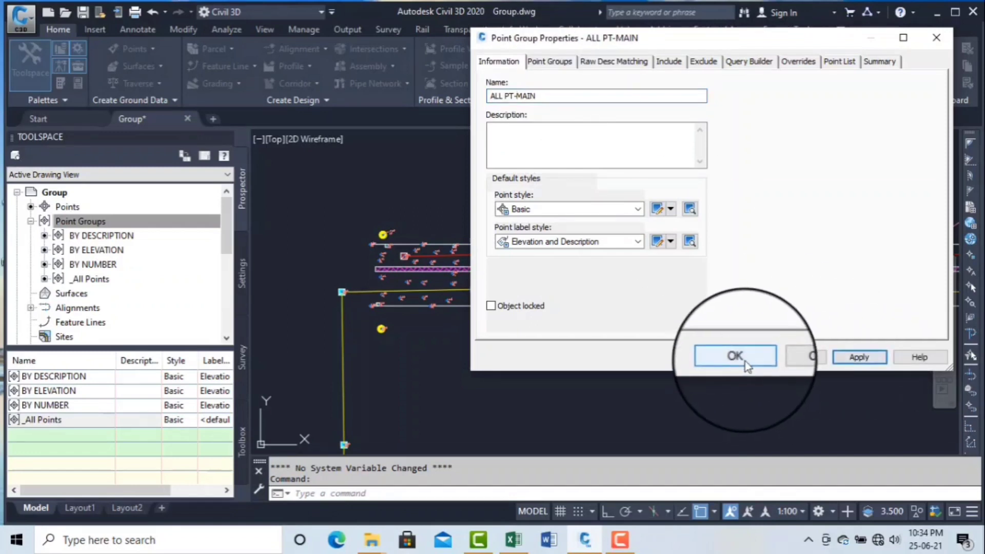
left_click(742, 356)
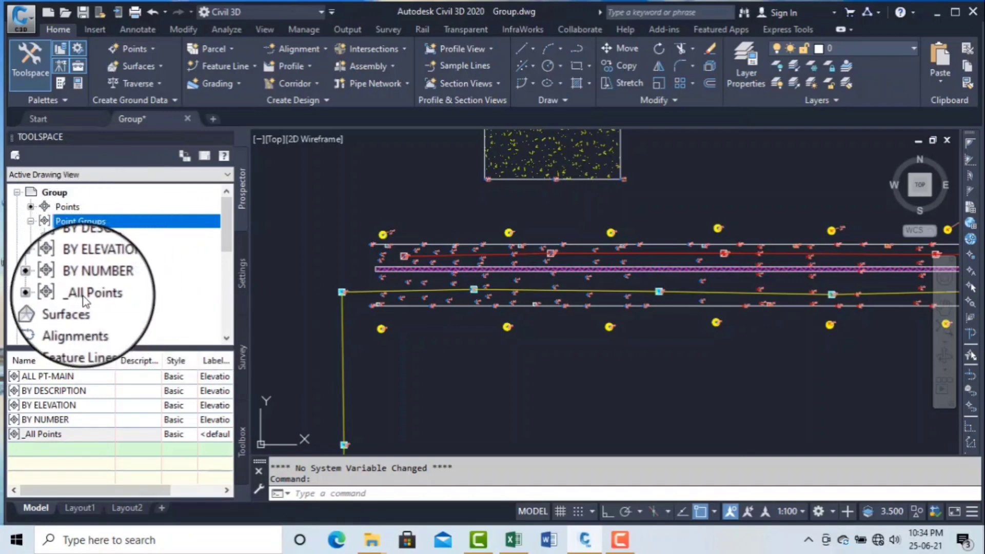
Review the point list in the properties of the default _All Points group
left_click(85, 299)
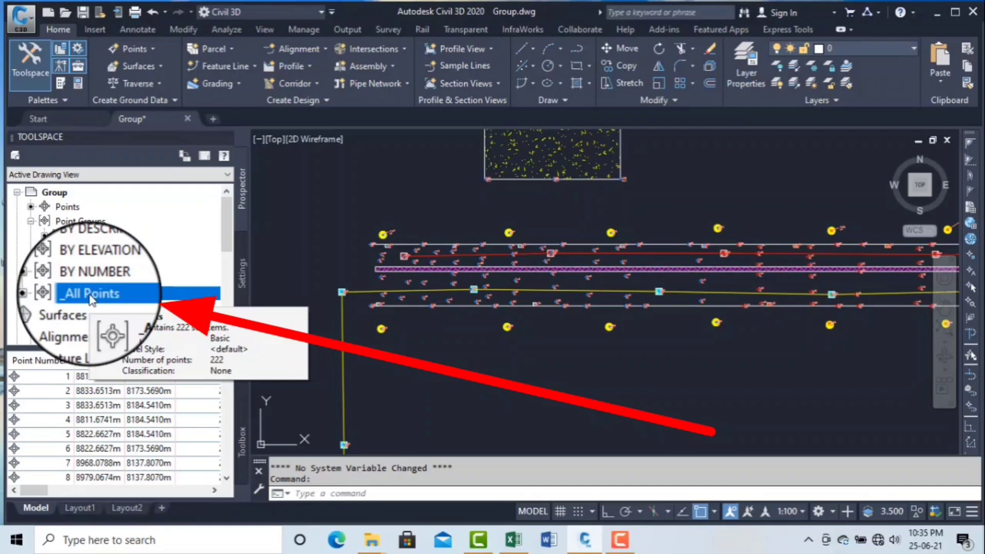
left_click(97, 235)
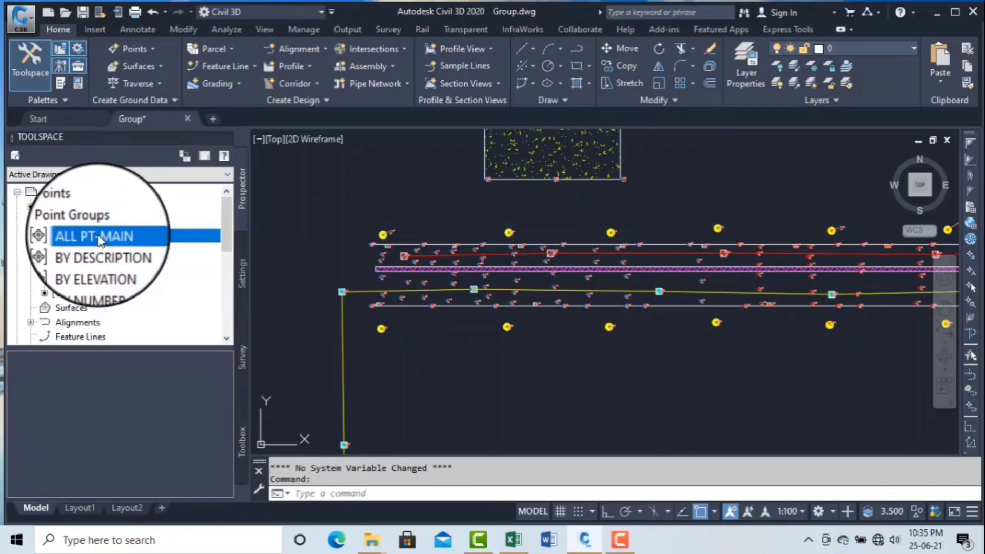
left_click(103, 300)
right_click(103, 300)
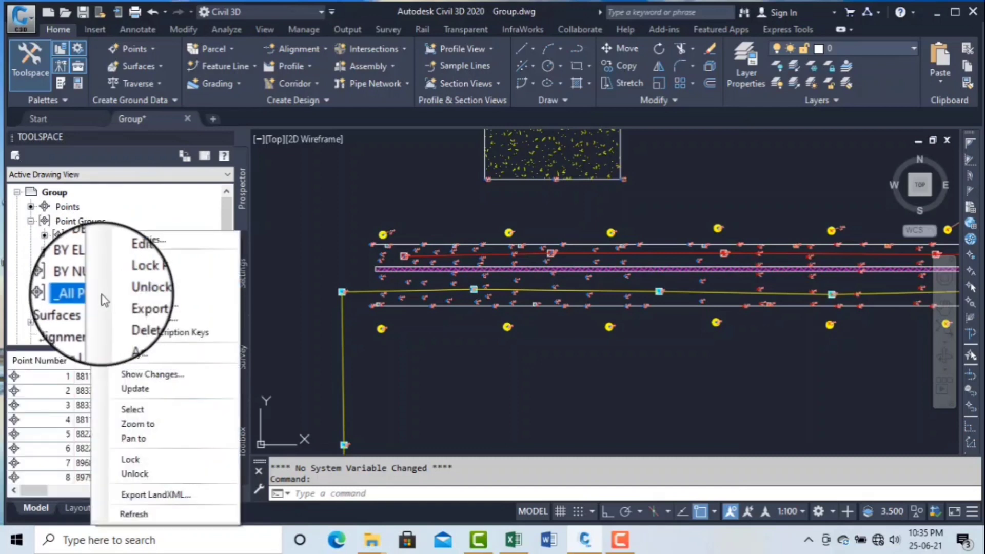
left_click(146, 240)
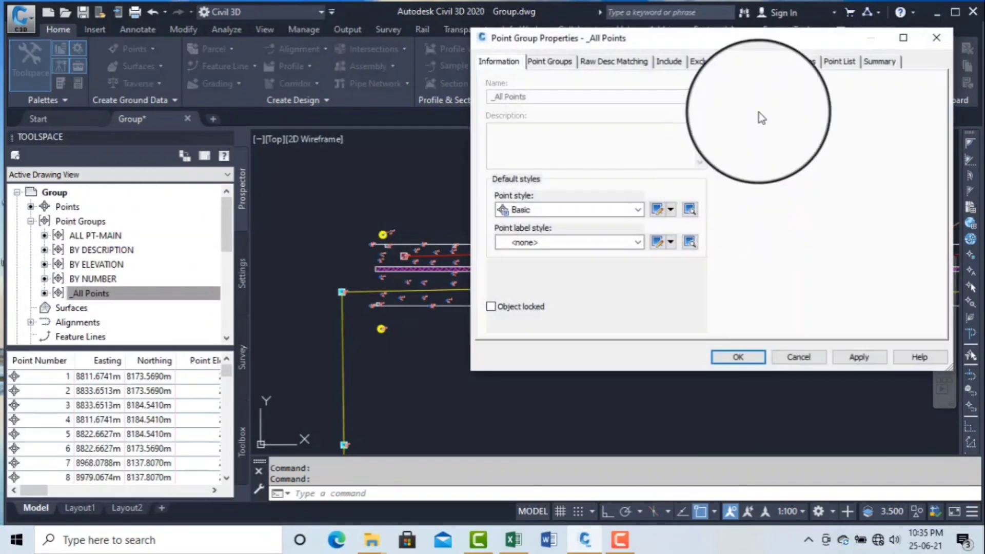
left_click(839, 61)
scroll(773, 169, "down", 6)
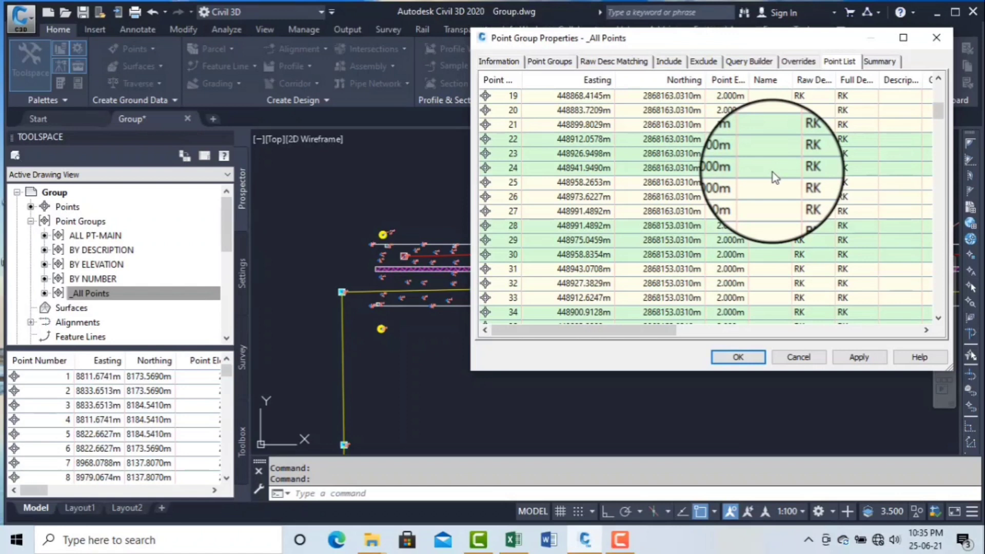
scroll(800, 179, "down", 8)
left_click(936, 37)
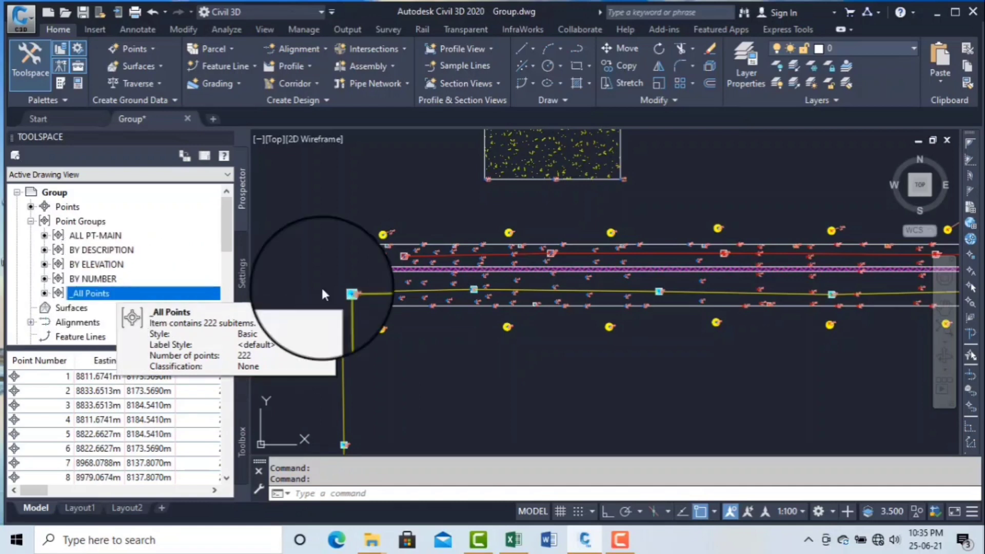
Start a new point group named Selection in Drawing
mouse_move(464, 305)
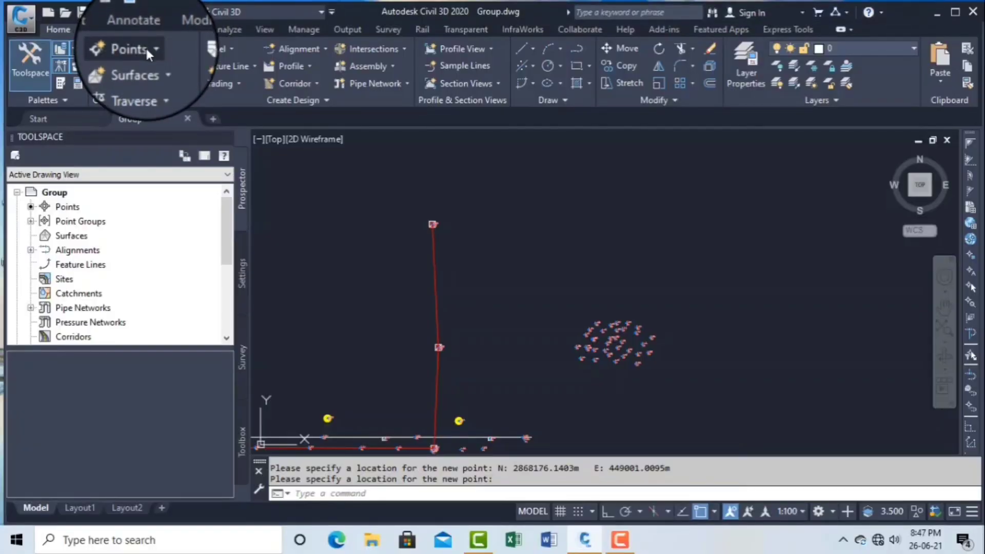
left_click(146, 47)
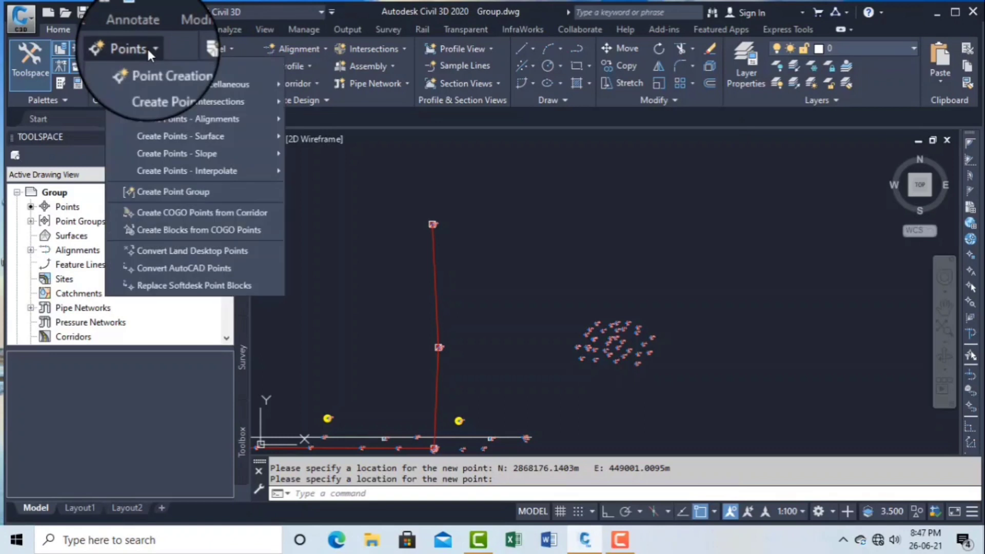
left_click(213, 189)
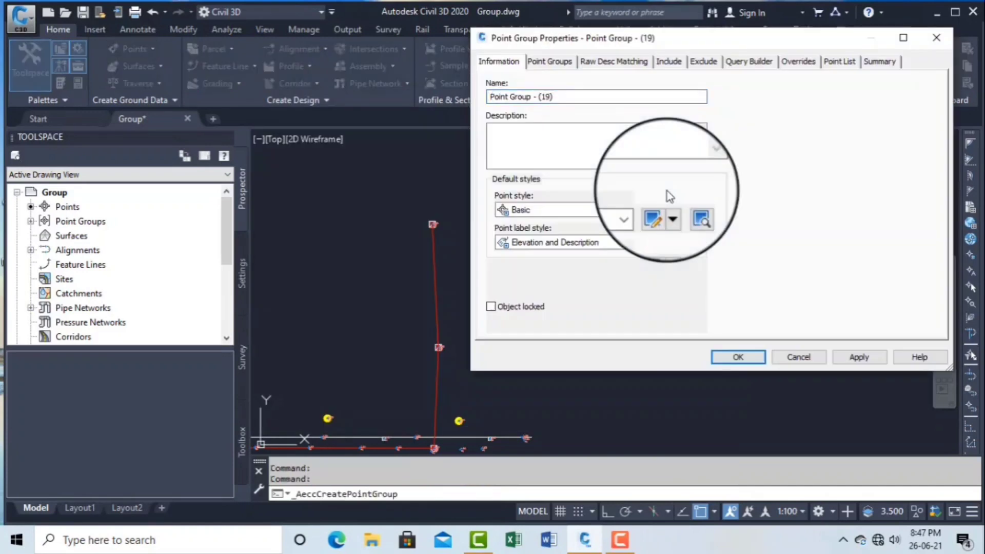
left_click_drag(738, 38, 798, 42)
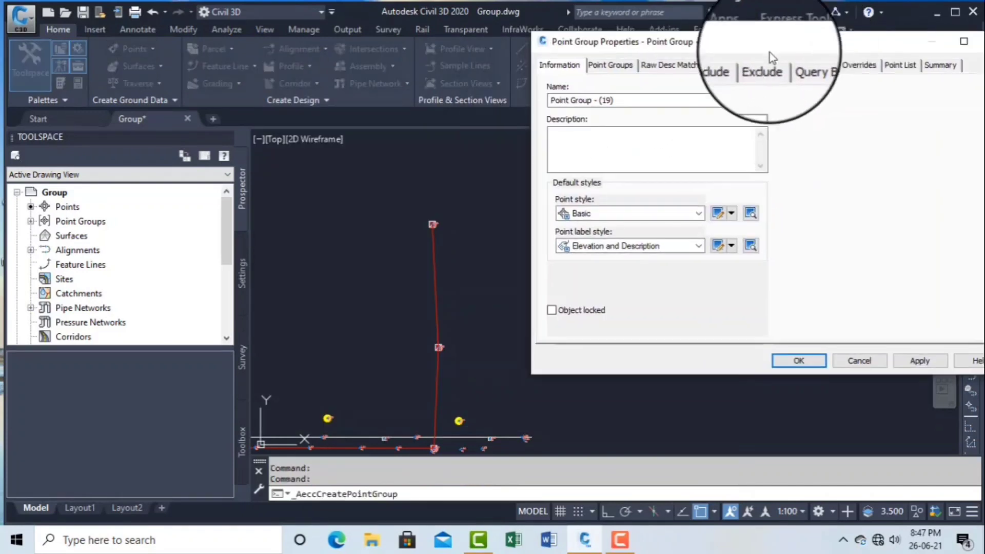
left_click_drag(622, 103, 529, 103)
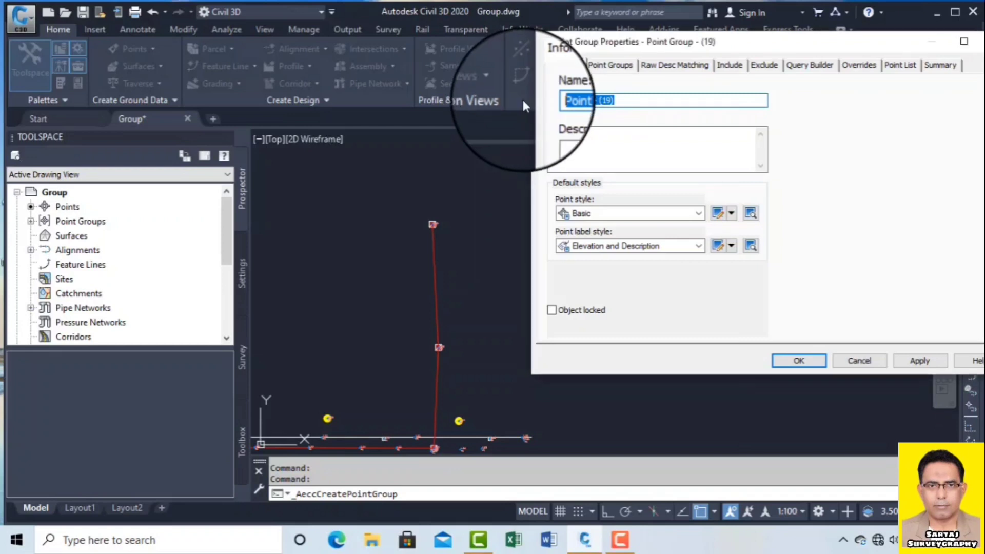
left_click(620, 539)
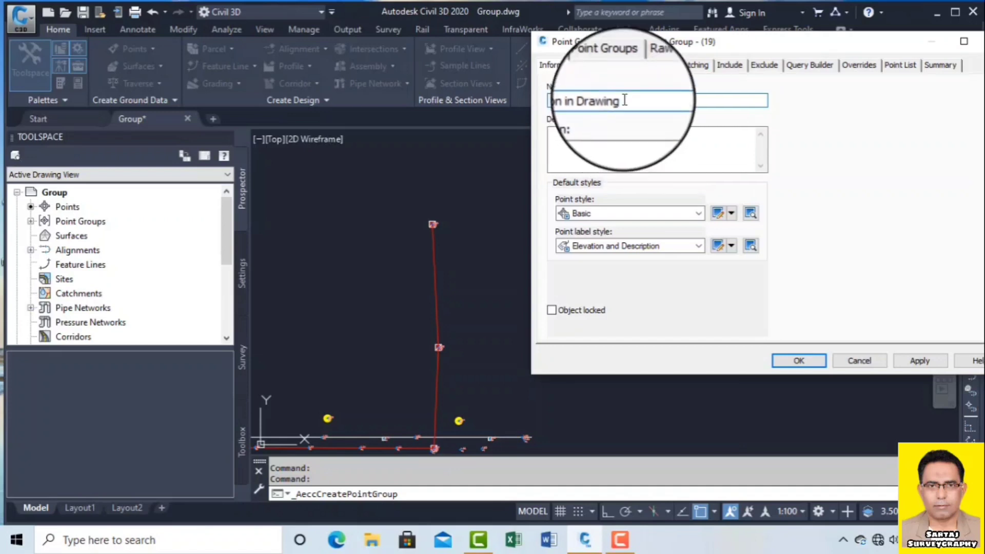
Enable point number matching for the Selection in Drawing group and start choosing its points as a selection set in the drawing
left_click(729, 65)
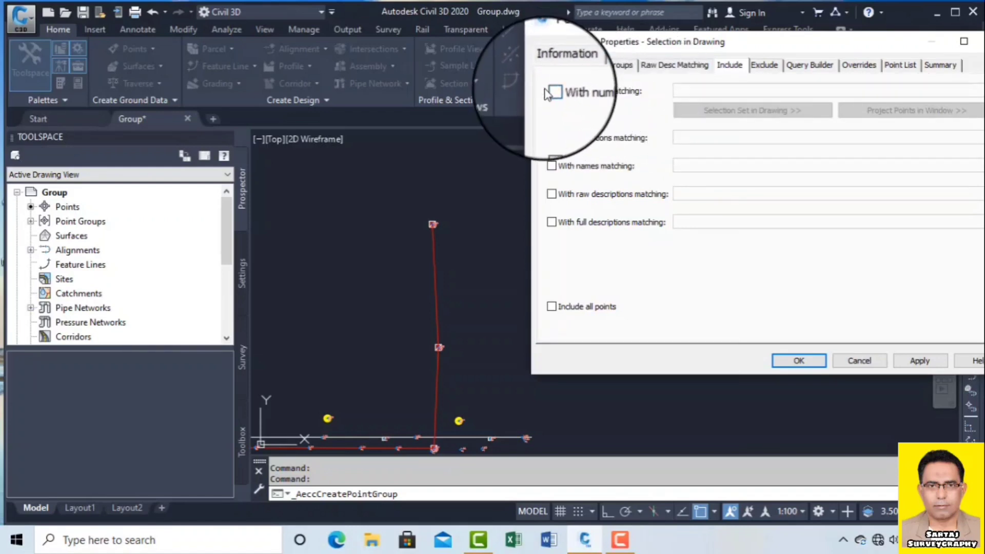
left_click(551, 91)
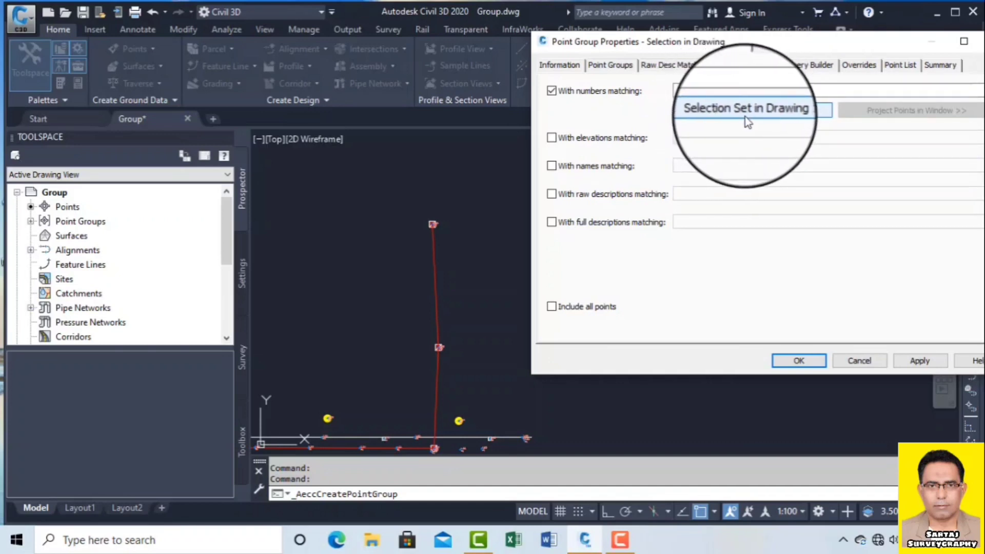
left_click(588, 94)
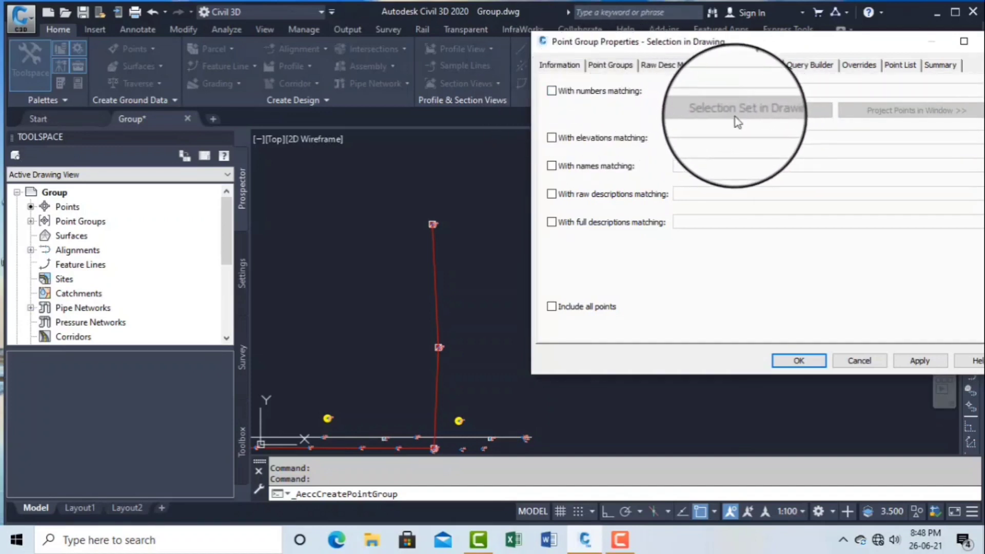
left_click(552, 91)
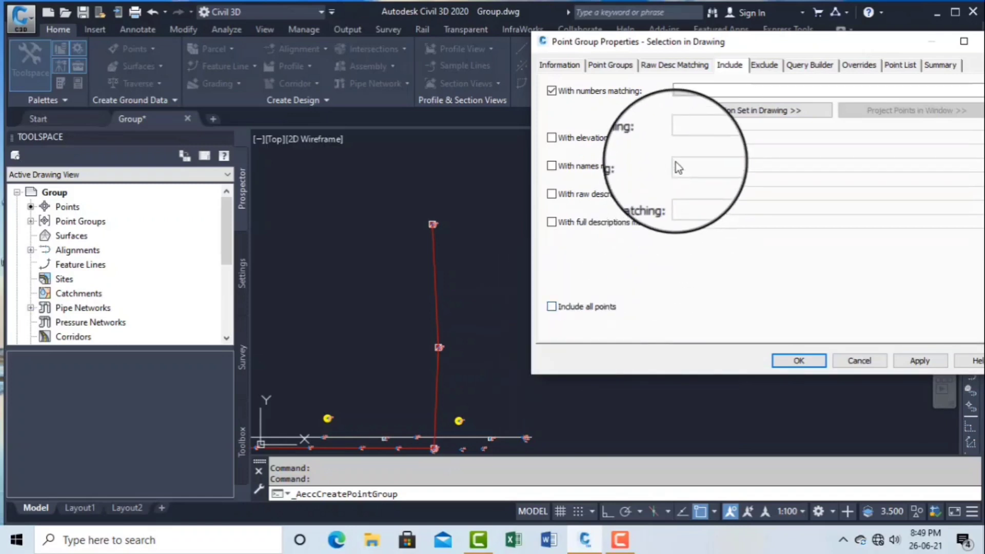
left_click(716, 114)
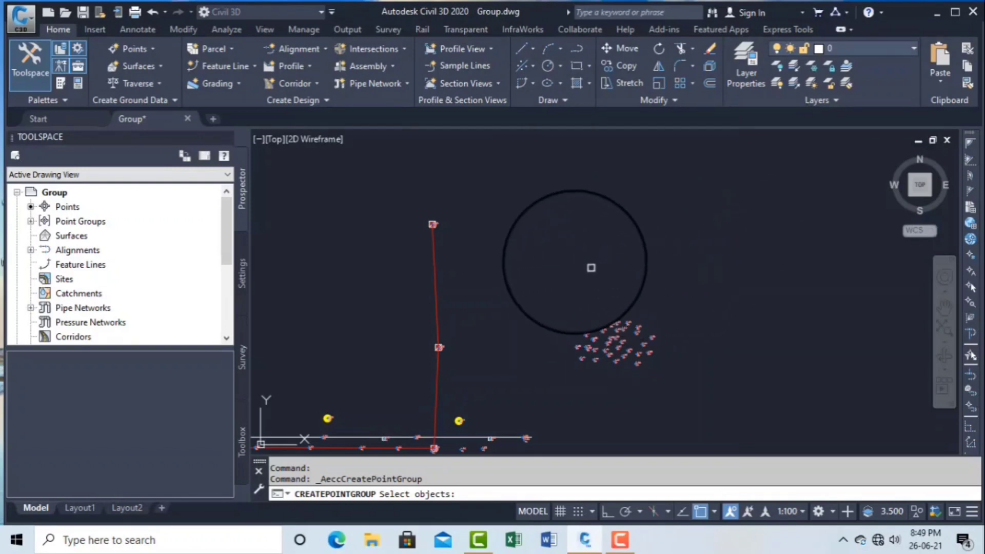
Examine the cluster of Ex points and the GL, RK and RG points along the road in the drawing
scroll(590, 230, "down", 2)
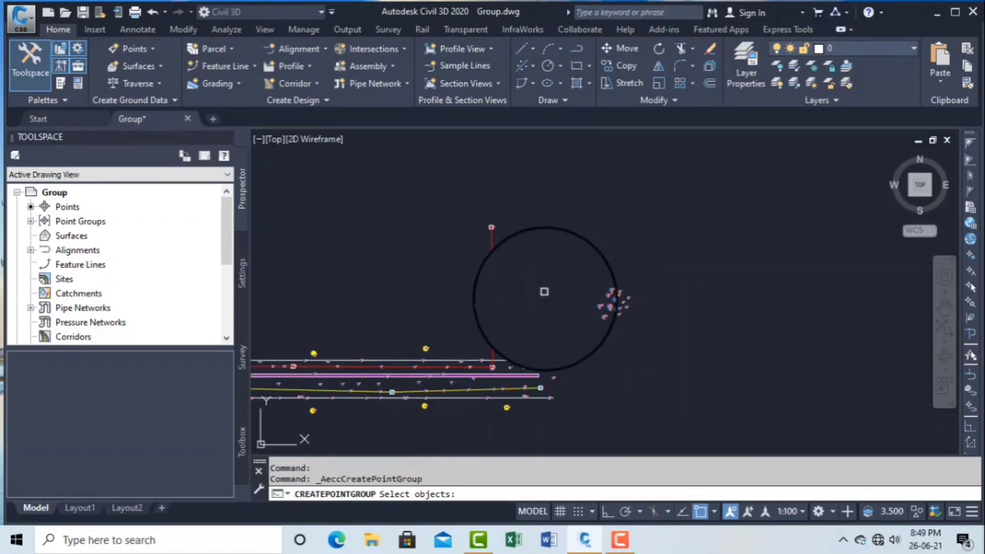
scroll(528, 333, "up", 3)
scroll(569, 292, "down", 1)
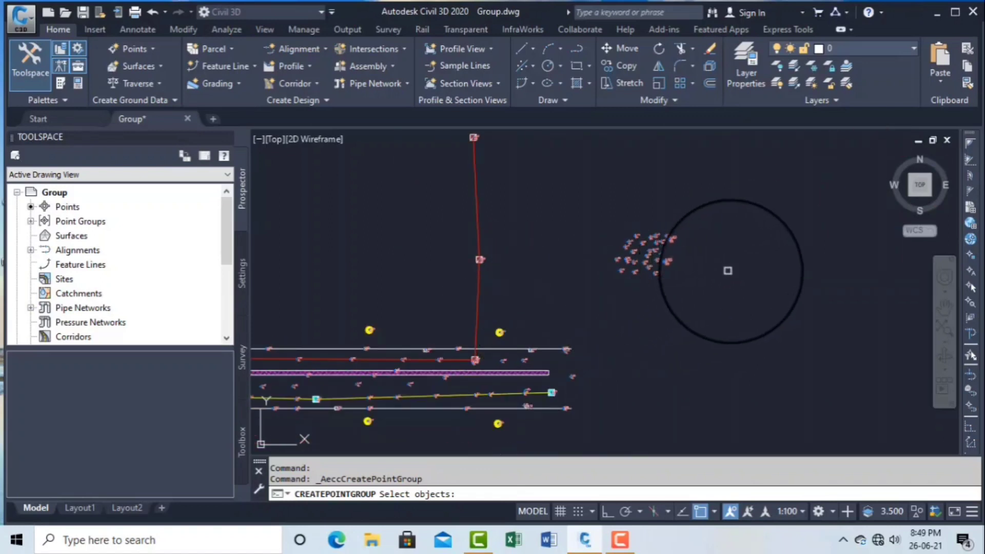
scroll(536, 275, "down", 3)
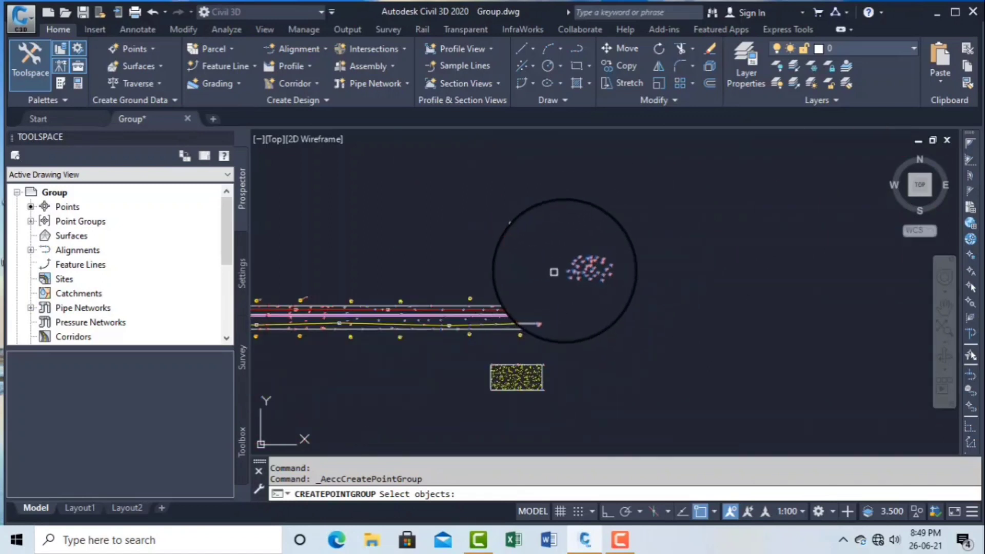
scroll(553, 272, "up", 3)
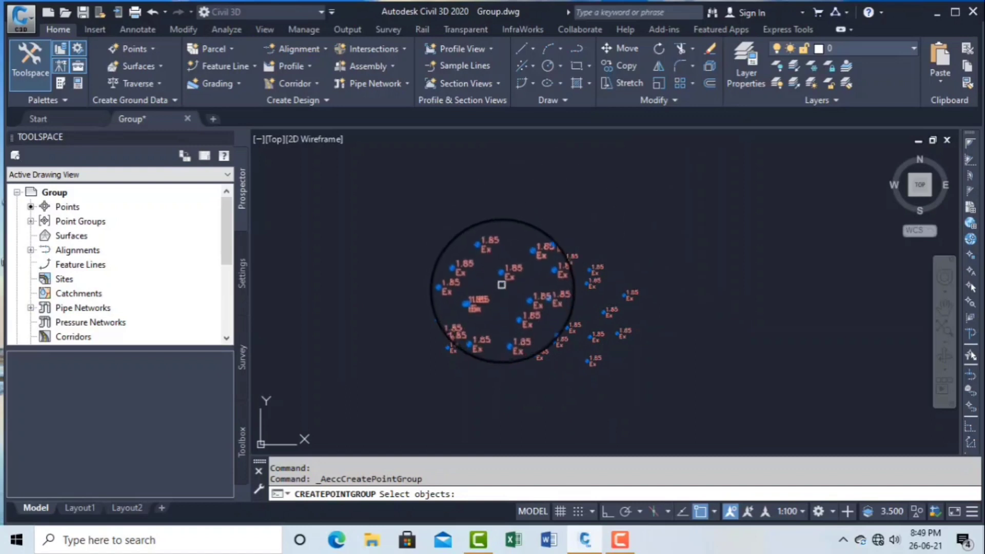
scroll(503, 293, "down", 3)
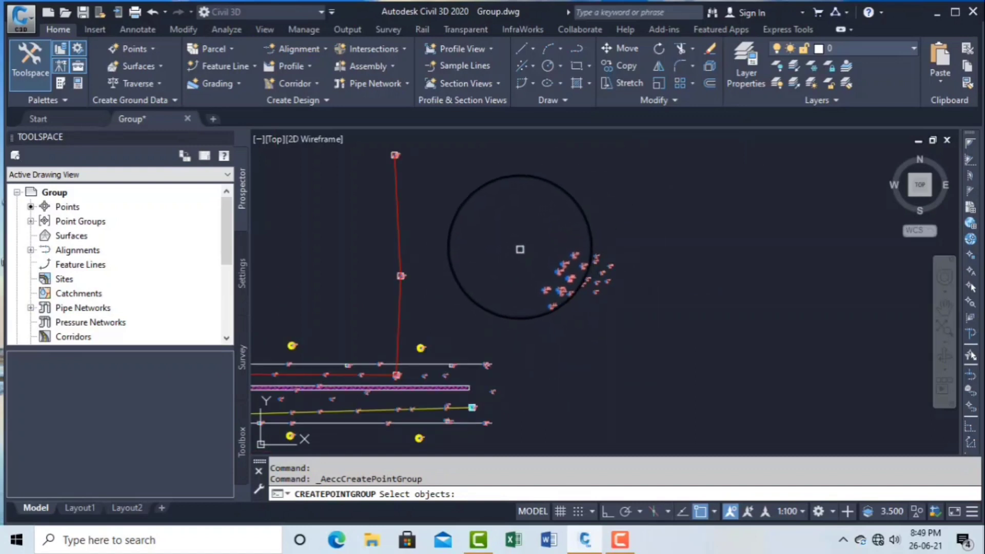
scroll(432, 383, "up", 2)
scroll(583, 341, "up", 3)
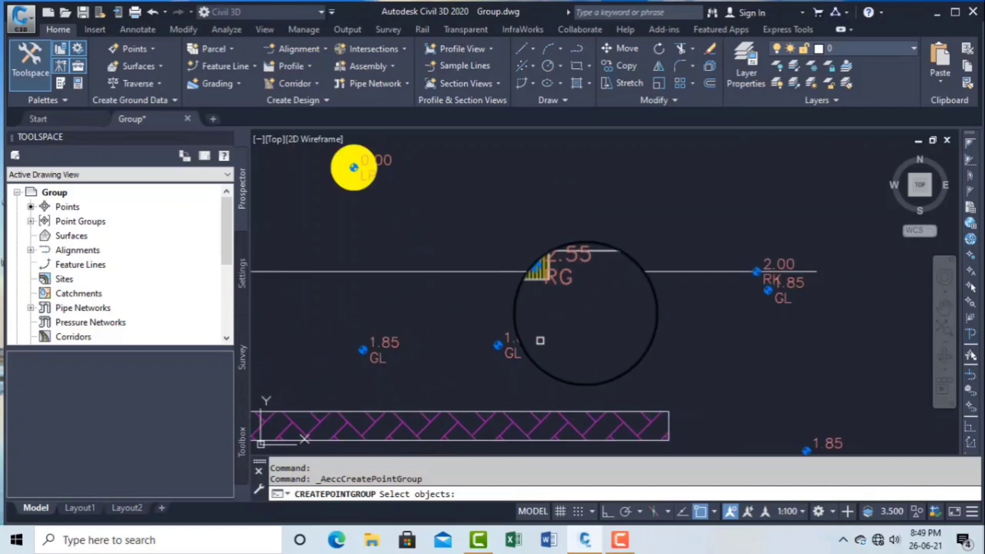
Select the entire cluster of Ex points beyond the road's end as the Selection in Drawing group's selection set
scroll(561, 275, "down", 3)
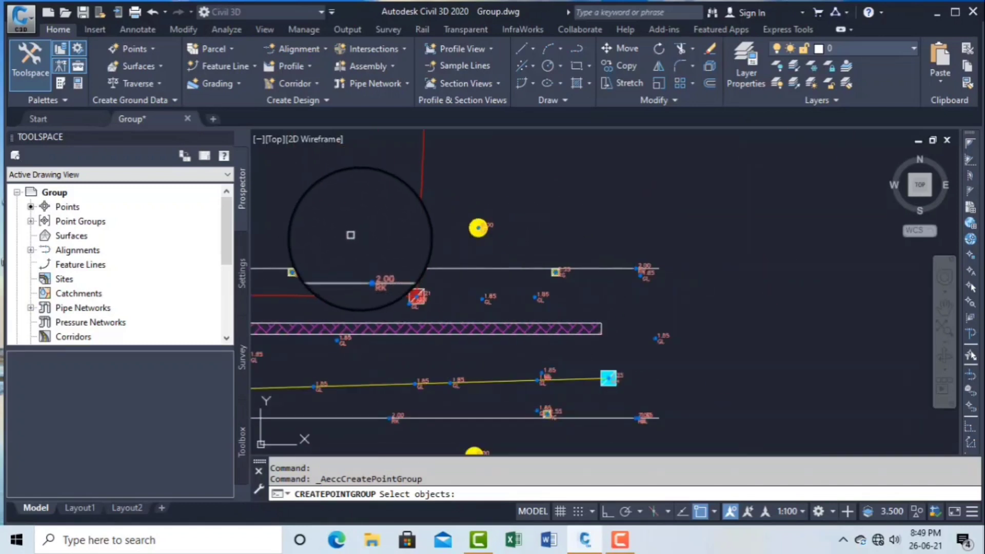
scroll(429, 246, "up", 3)
scroll(485, 257, "down", 3)
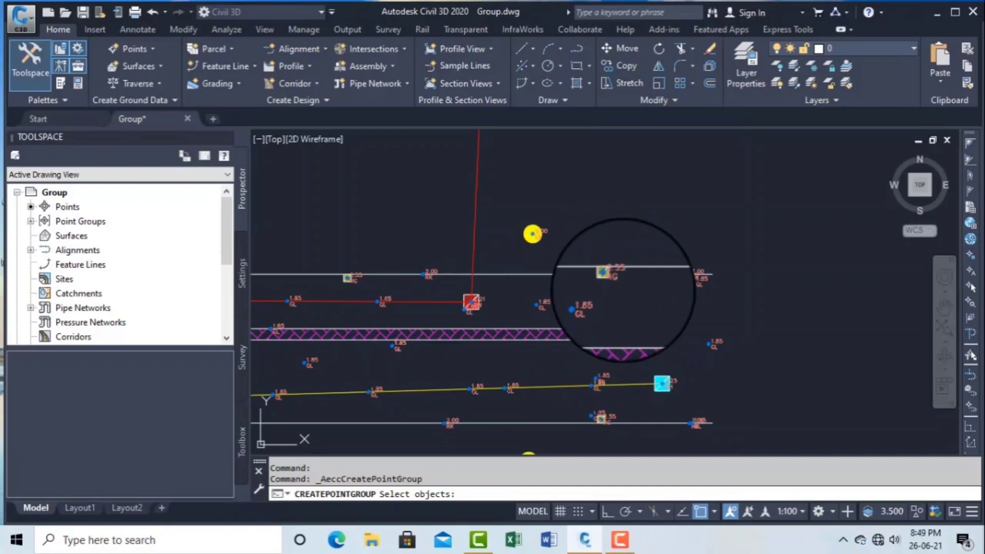
scroll(613, 280, "down", 2)
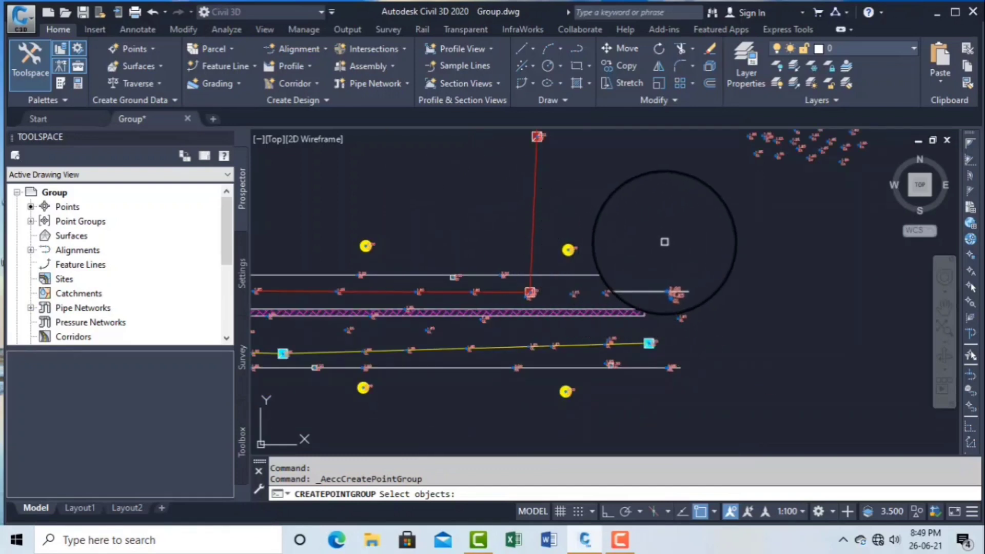
mouse_move(670, 224)
middle_mouse_down()
mouse_move(600, 284)
mouse_move(528, 314)
middle_mouse_up()
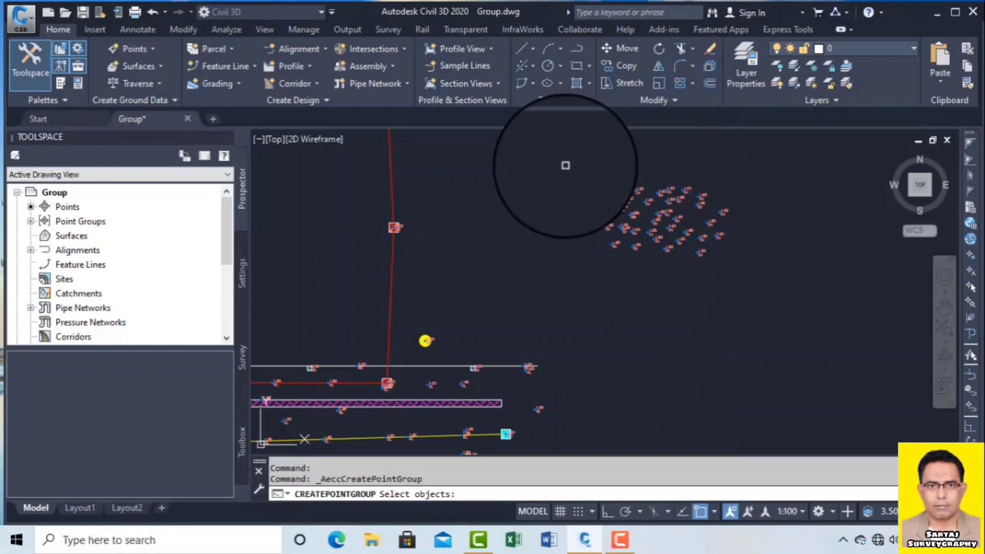
left_click(563, 165)
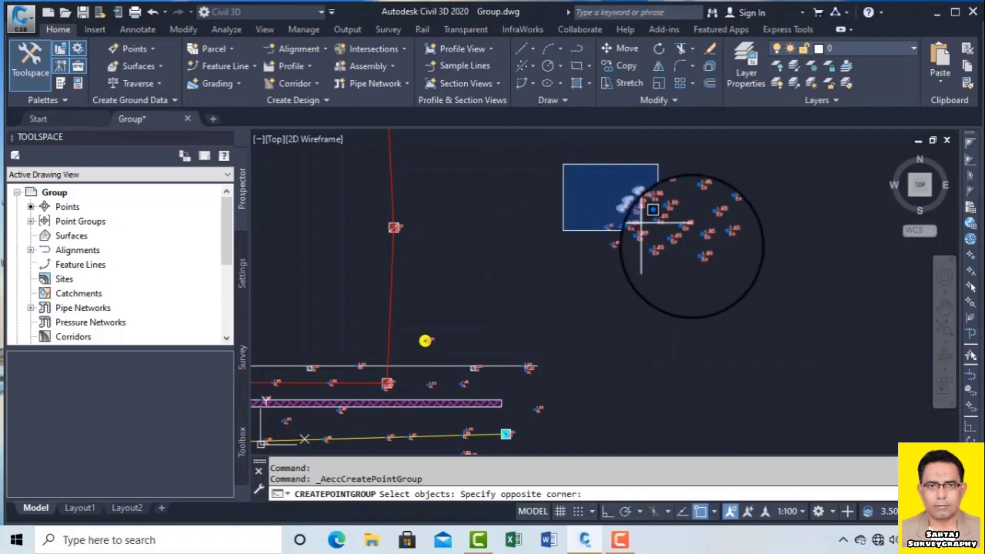
left_click(750, 270)
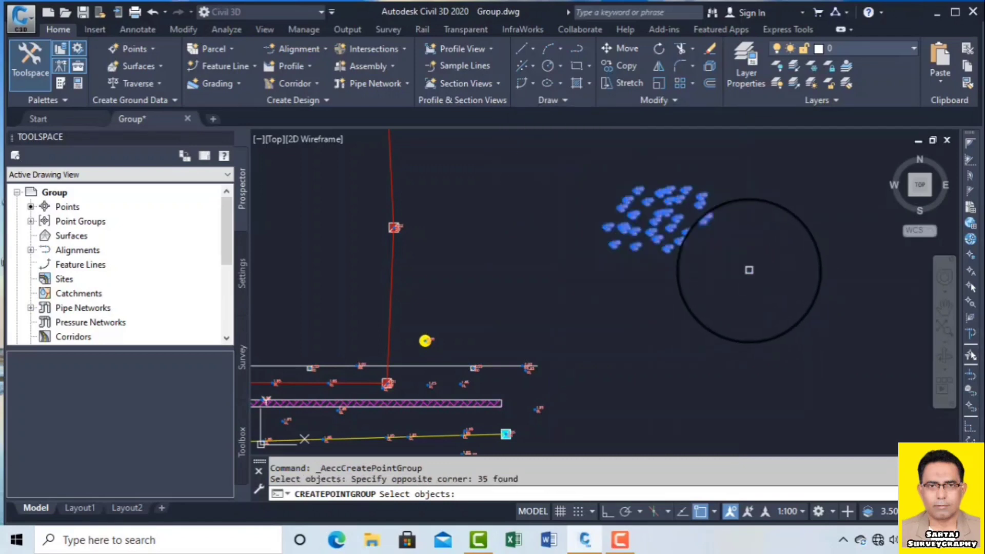
key("Return")
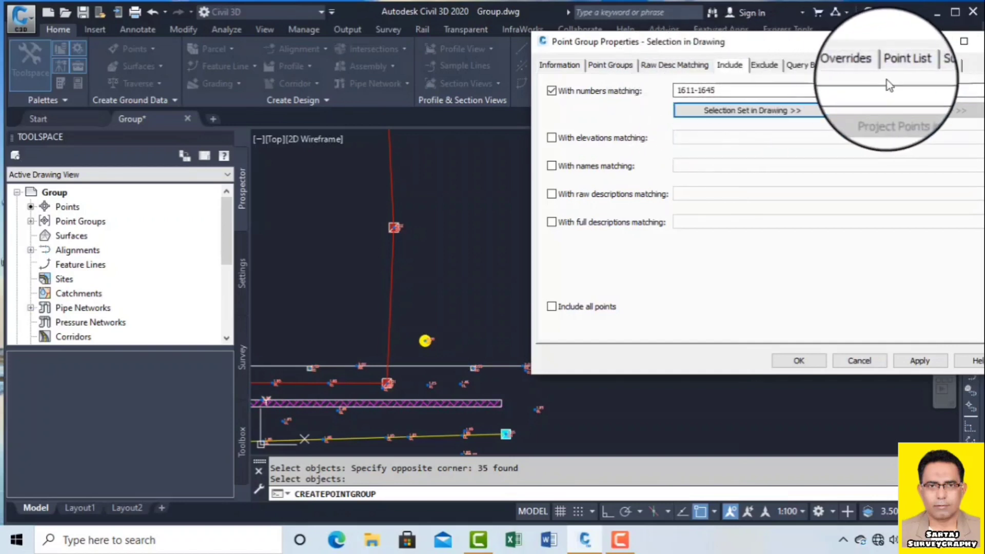
Check the point list of the Selection in Drawing group, then apply its number matching and create the group
left_click(900, 65)
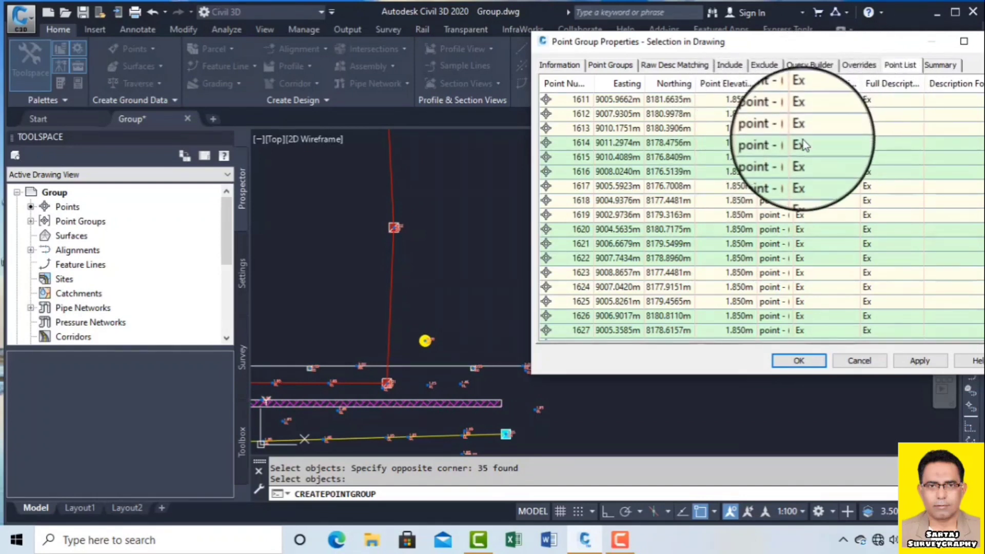
scroll(812, 239, "down", 5)
scroll(812, 241, "down", 2)
scroll(812, 241, "up", 6)
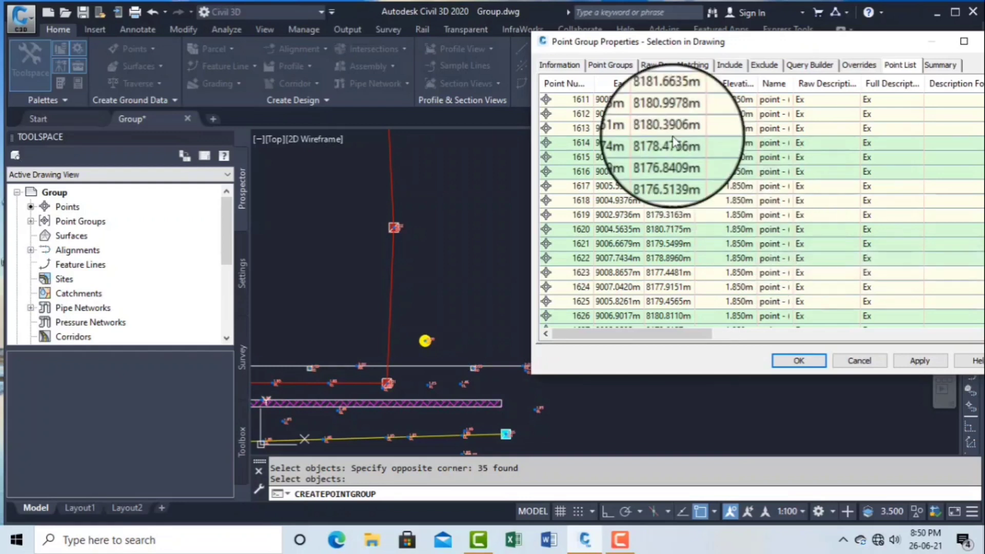
left_click(730, 69)
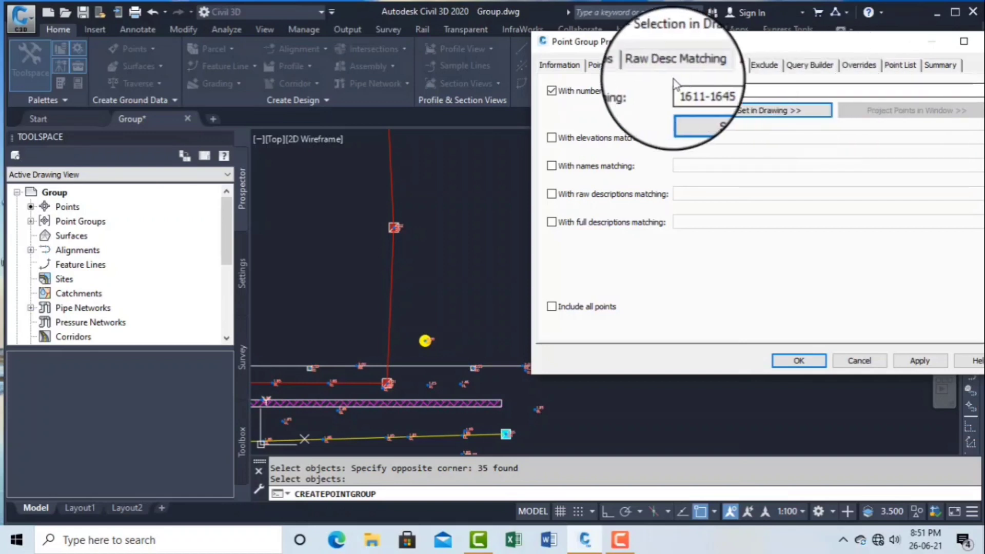
left_click(919, 361)
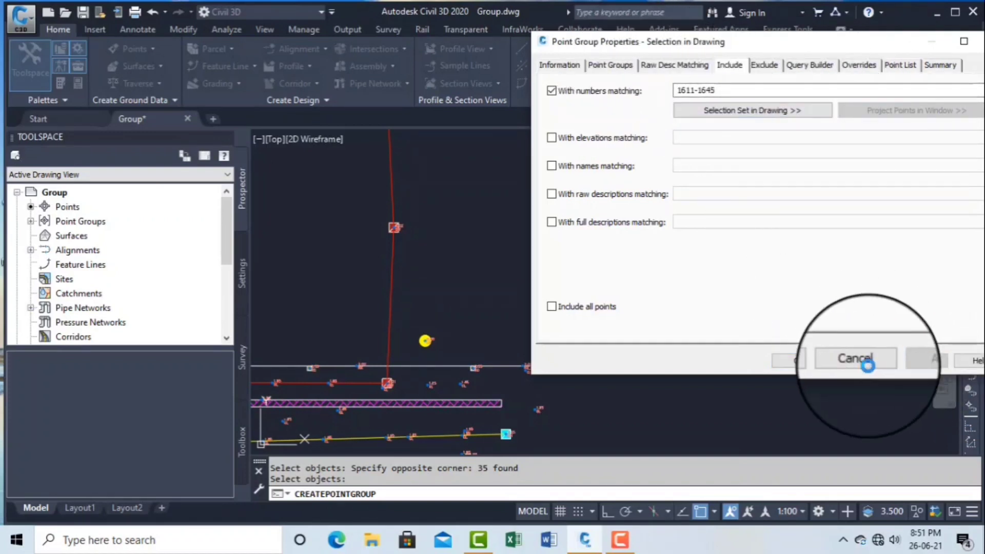
left_click(811, 365)
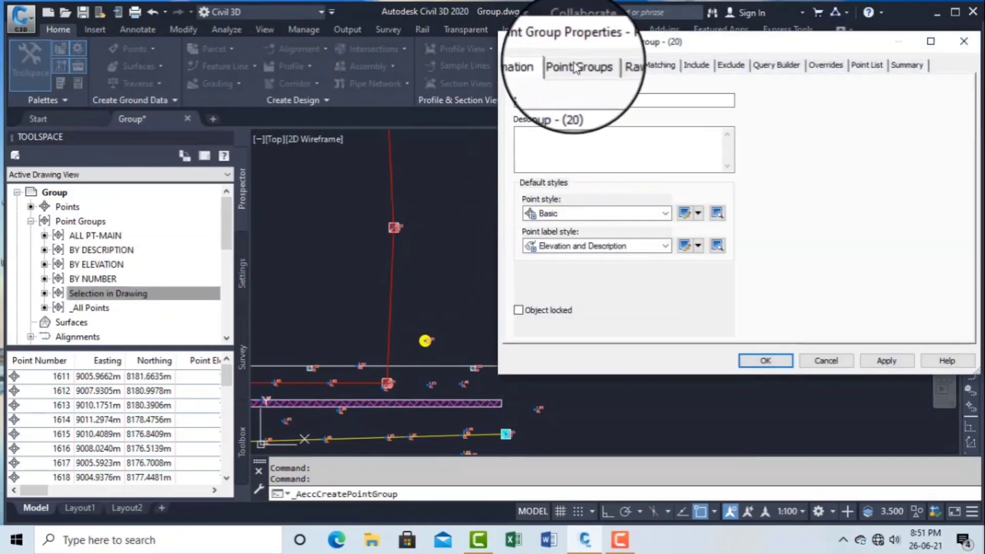
Check which existing point groups can be included in a new point group and save it with default settings
left_click(559, 65)
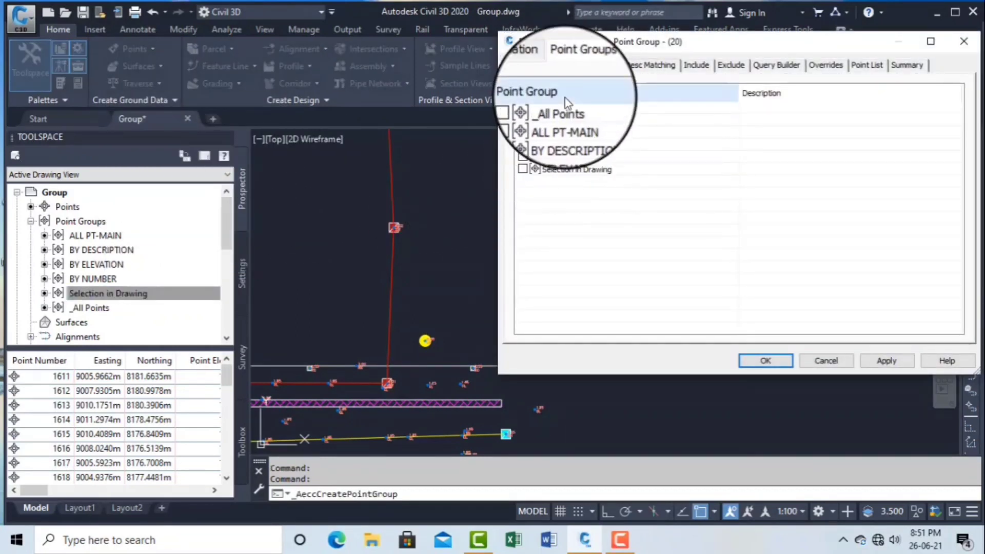
left_click(874, 363)
left_click(768, 361)
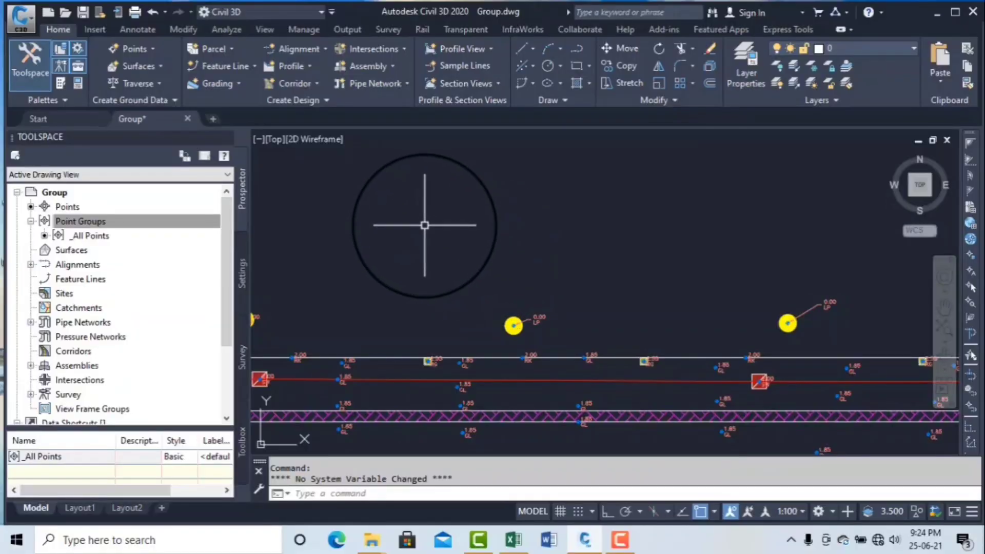
left_click(137, 48)
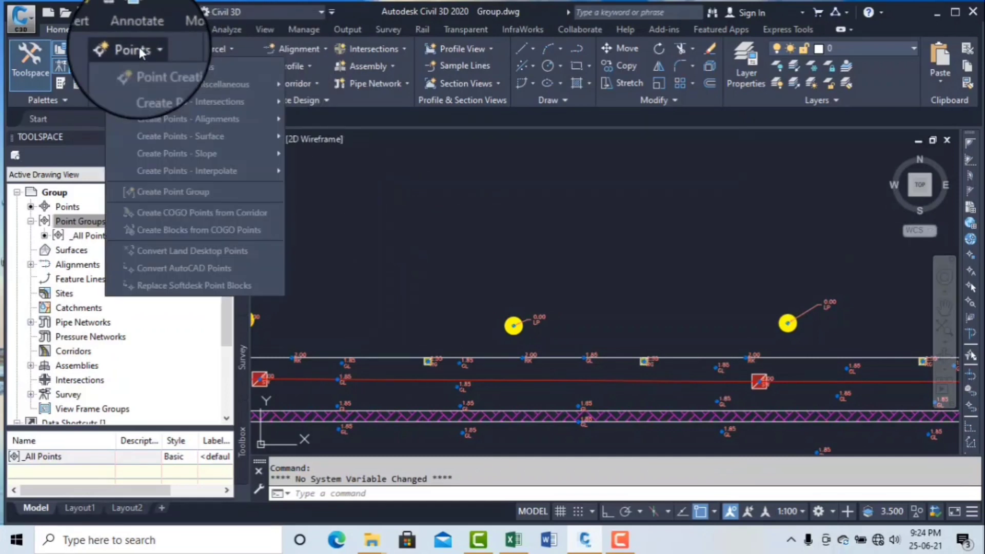
scroll(539, 241, "down", 5)
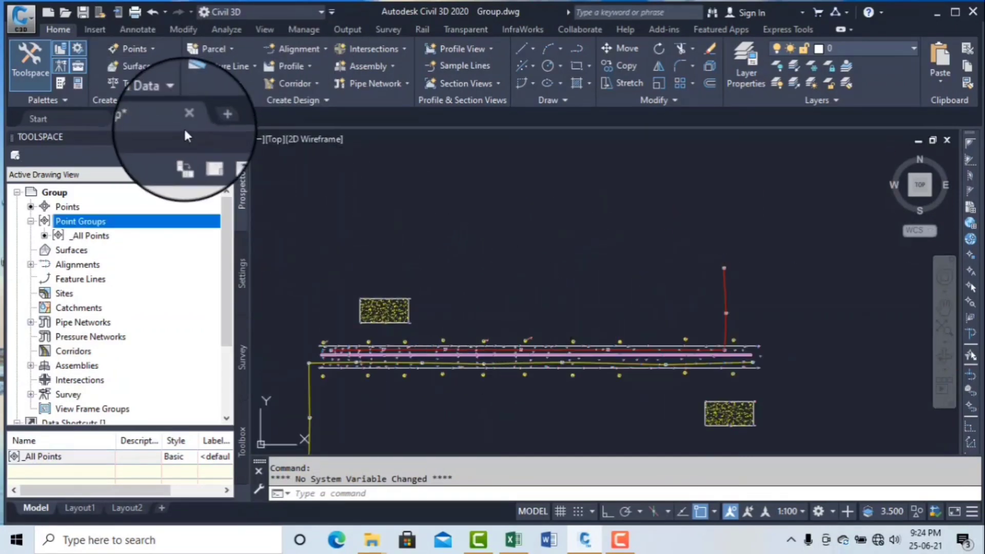
left_click(138, 52)
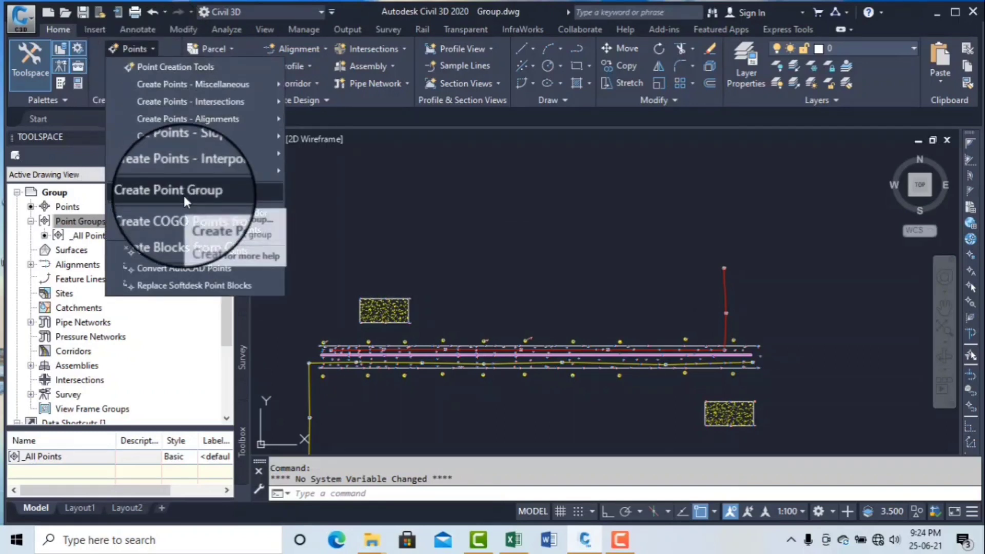
left_click(76, 225)
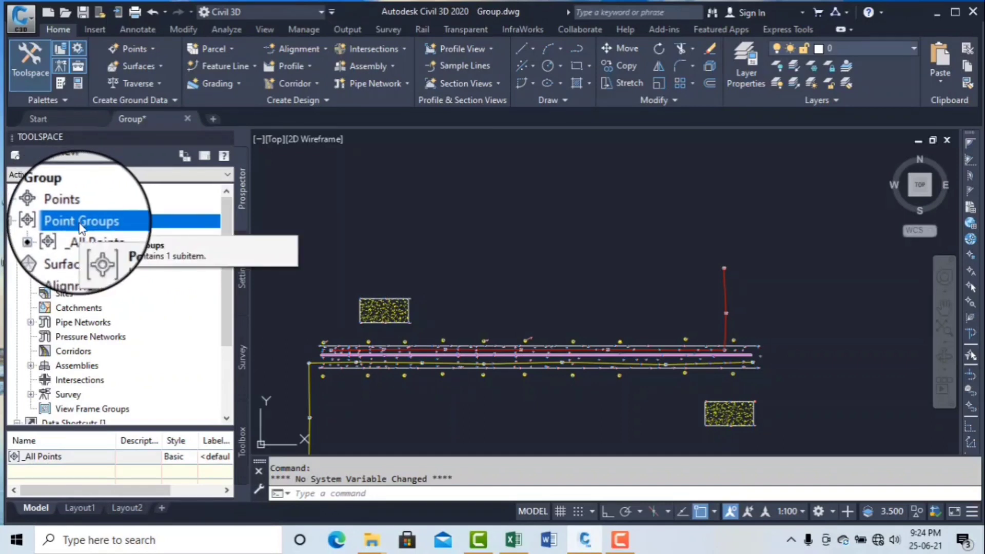
left_click(32, 230)
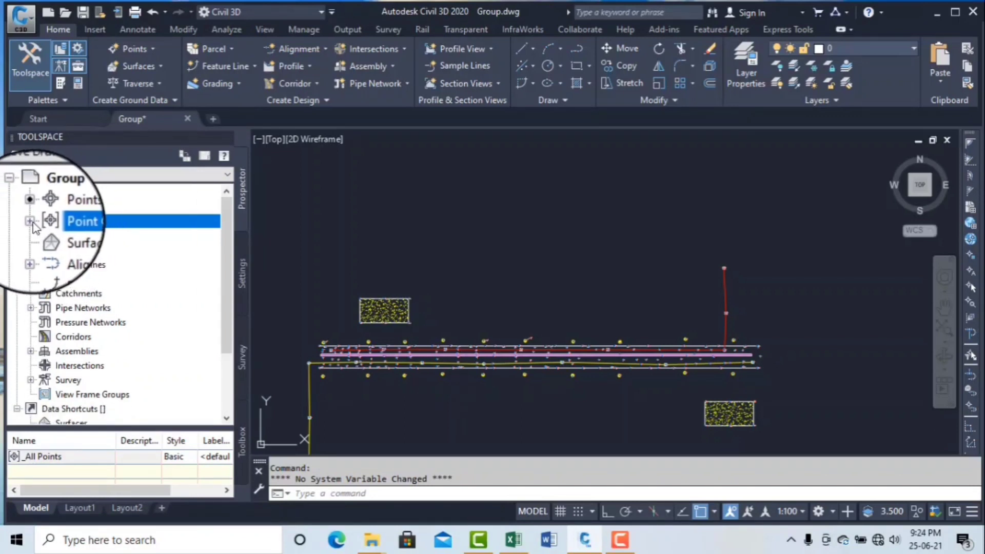
left_click(31, 229)
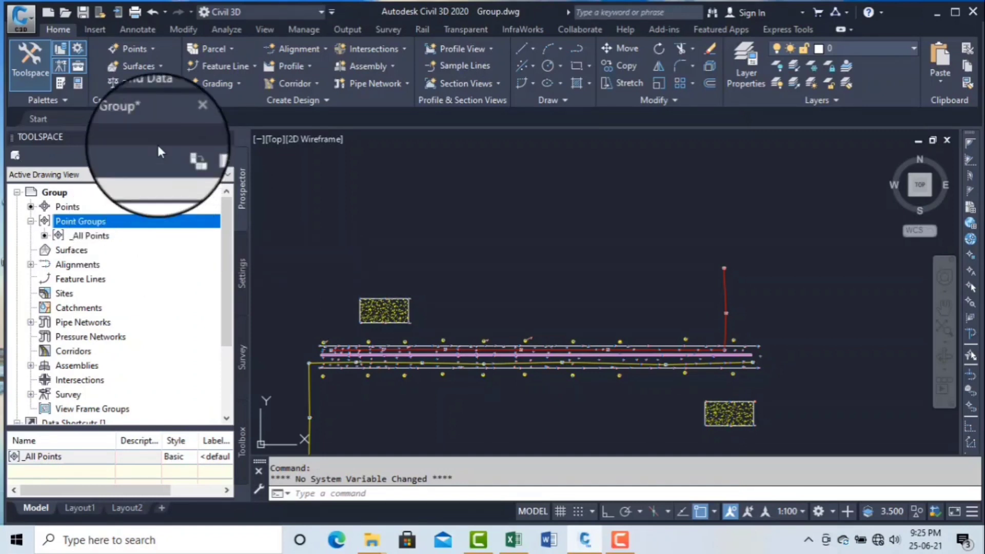
right_click(170, 218)
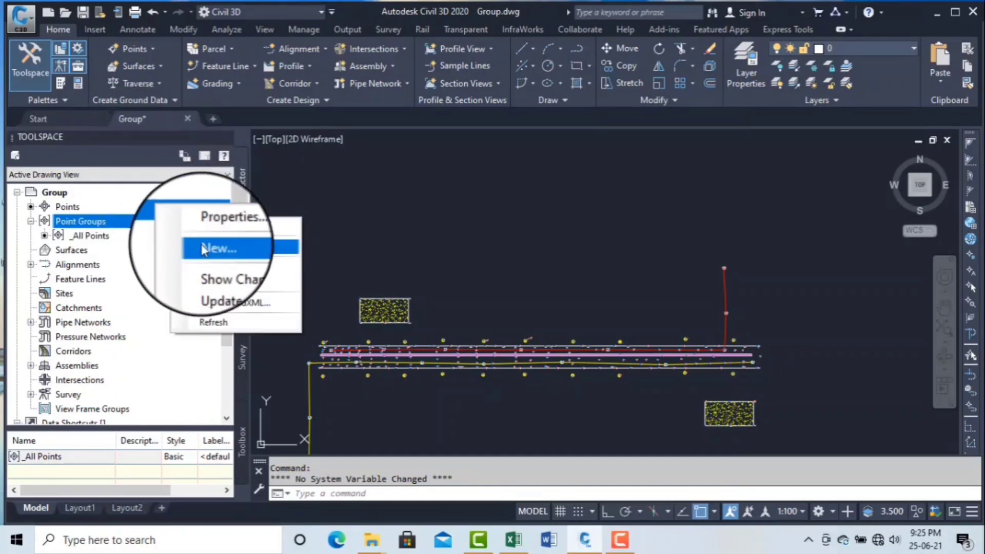
left_click(201, 244)
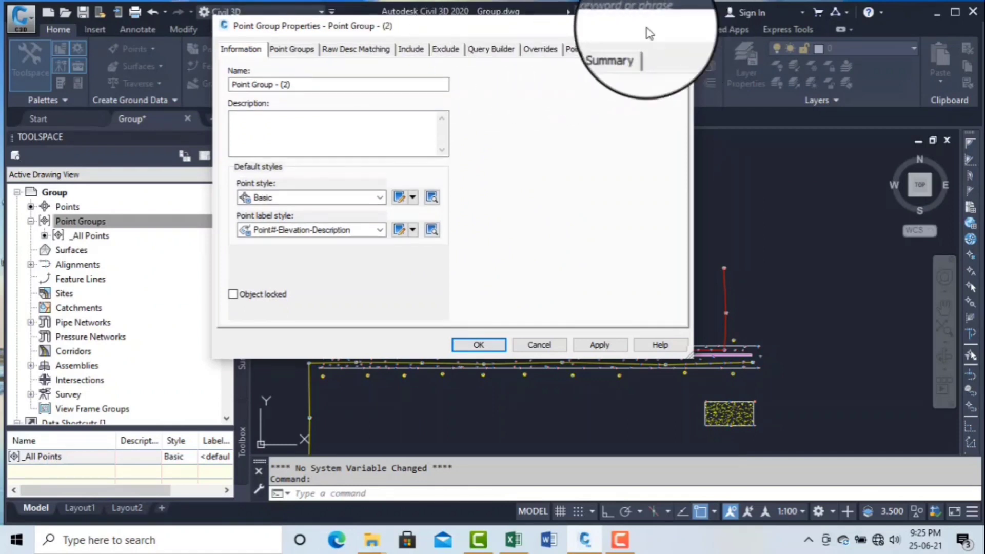
left_click(677, 25)
Start a new point group and name it Ground
left_click(153, 57)
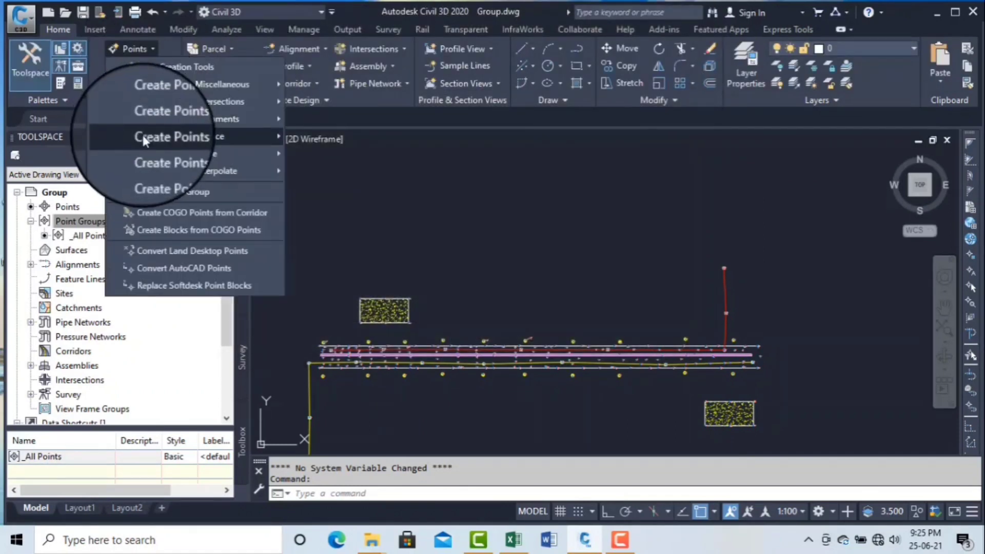
left_click(165, 195)
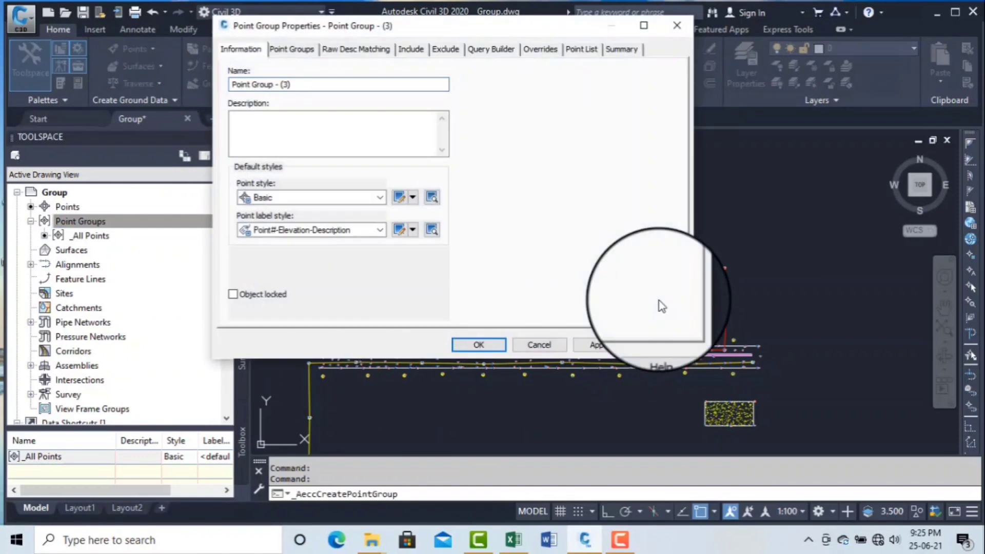
left_click_drag(395, 29, 614, 30)
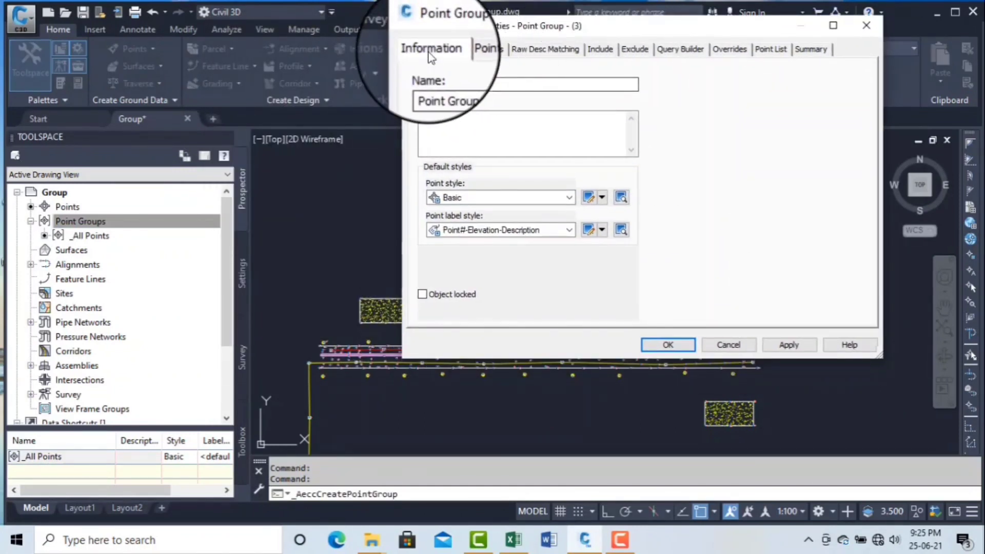
left_click_drag(488, 88, 389, 82)
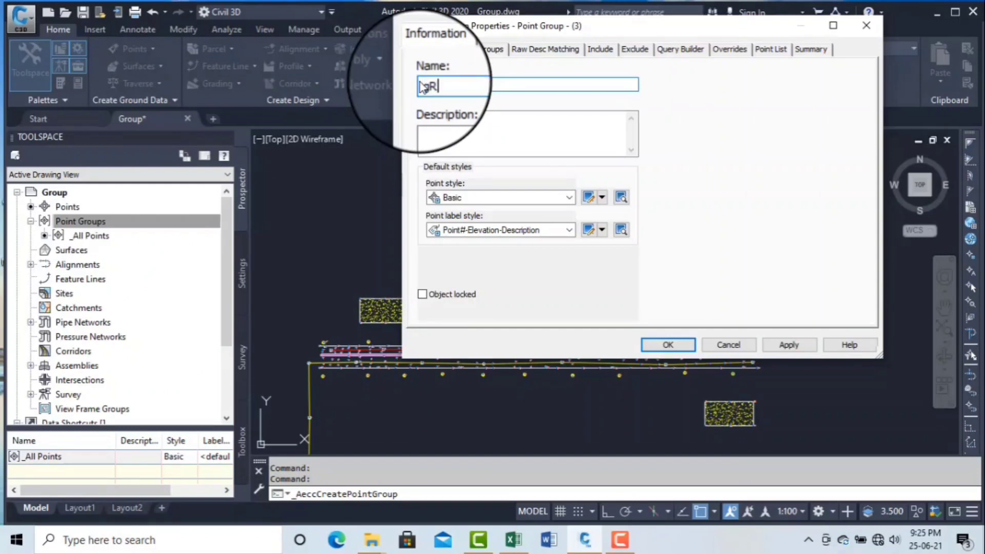
type("ound")
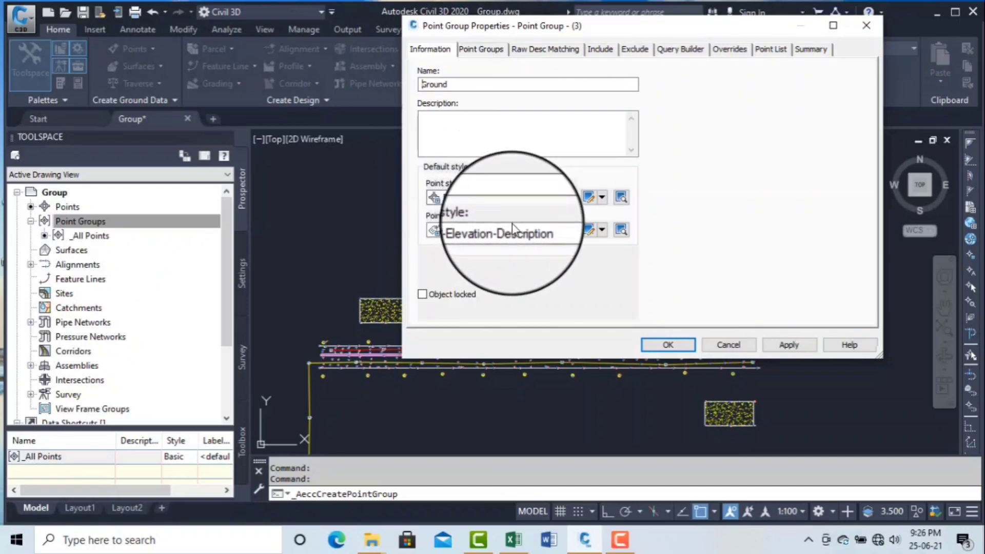
Set the Ground group's point label style to Elevation and Description and review the marker settings of the Basic point style
left_click(550, 231)
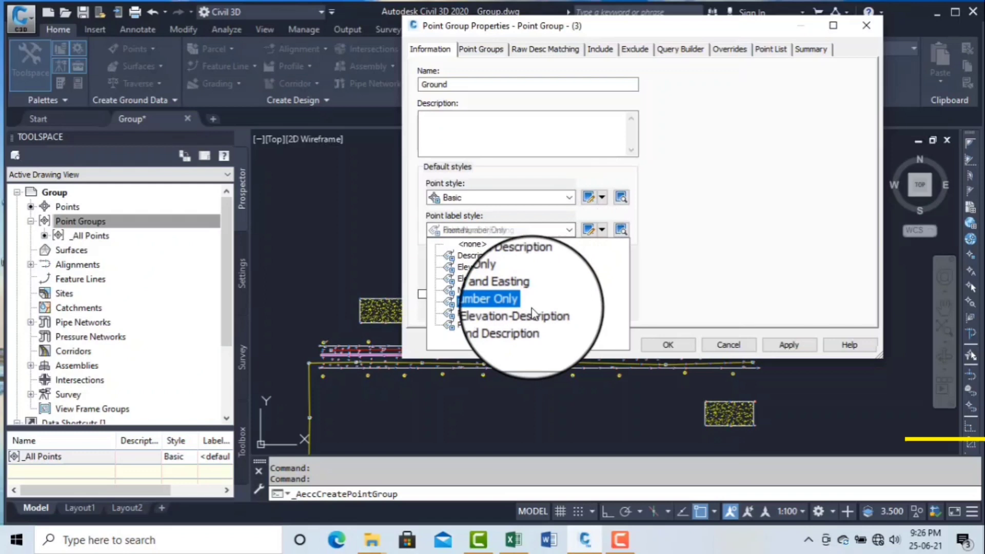
left_click(471, 243)
left_click(564, 230)
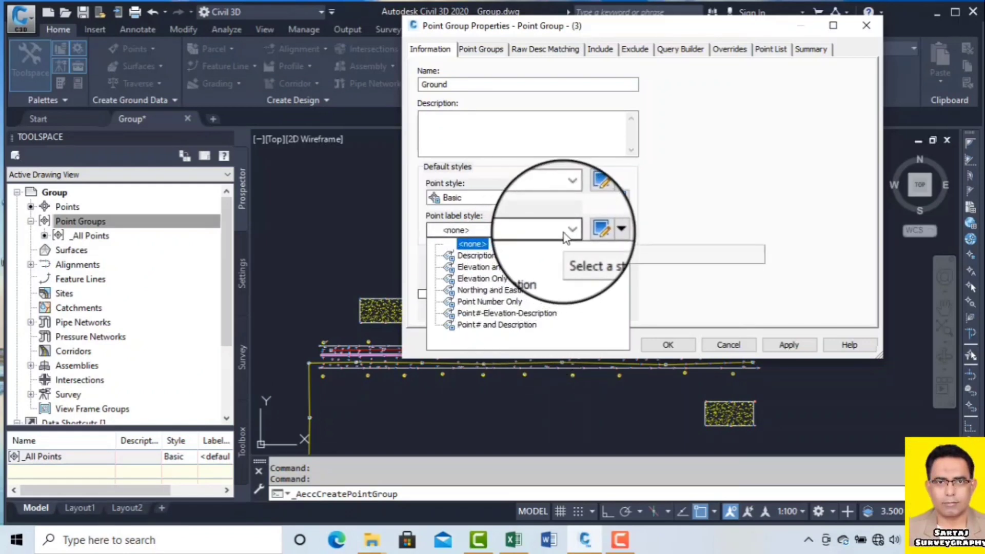
left_click(526, 271)
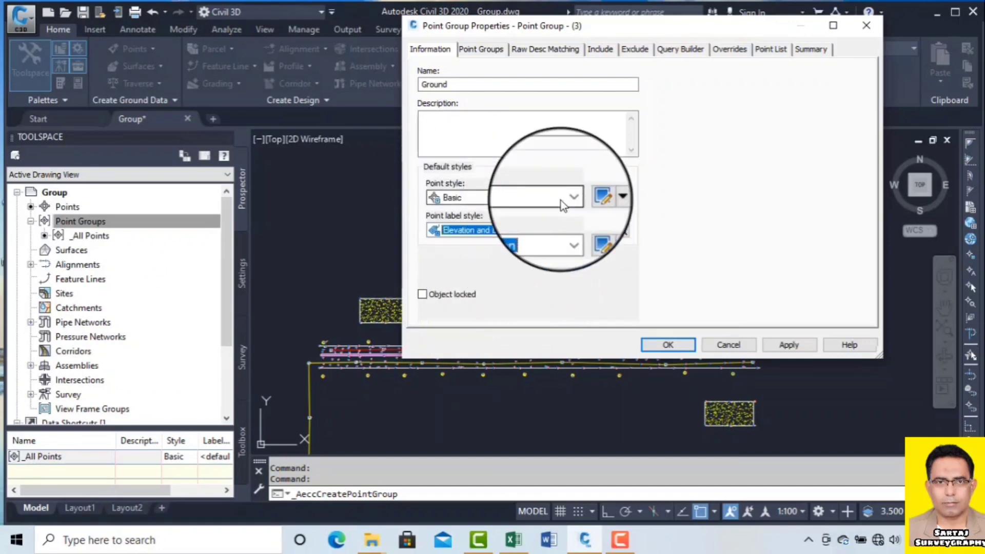
left_click(563, 204)
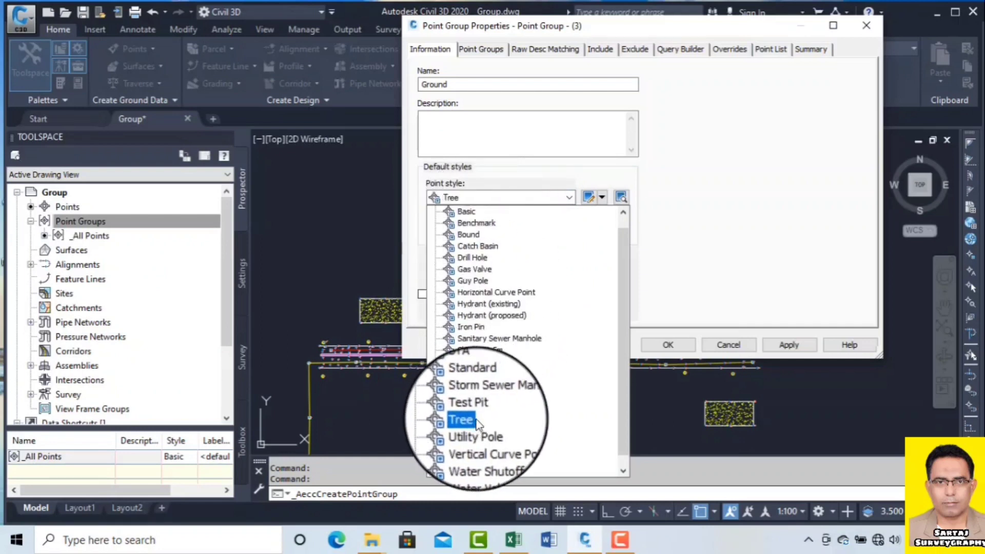
left_click(589, 200)
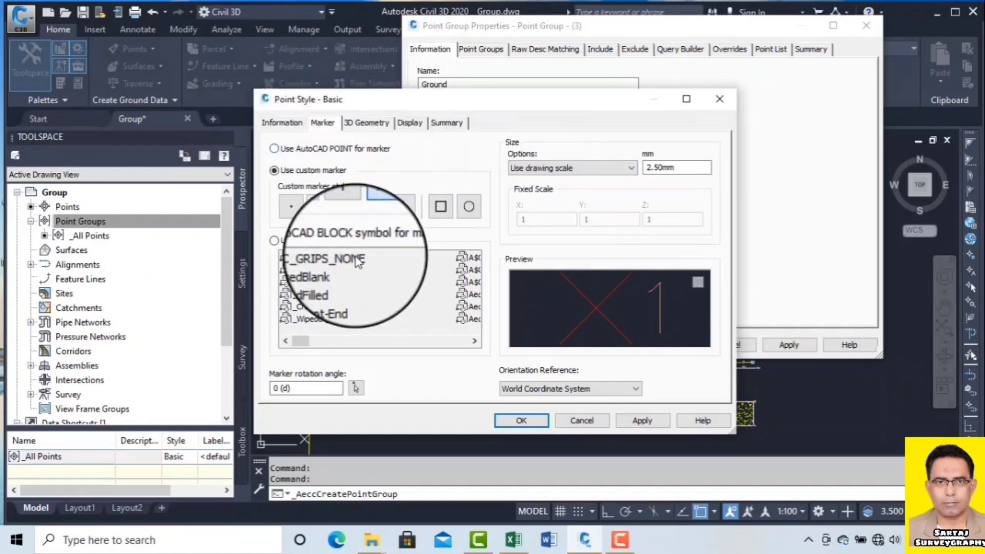
left_click(716, 99)
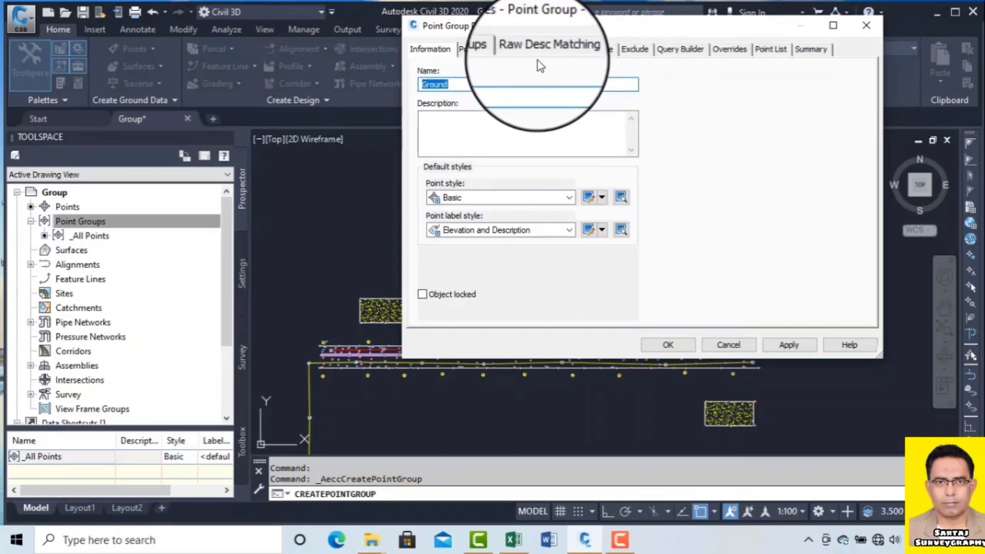
Try raw description and full description matching as inclusion criteria for the Ground group and check its point list without a matching value
left_click(481, 49)
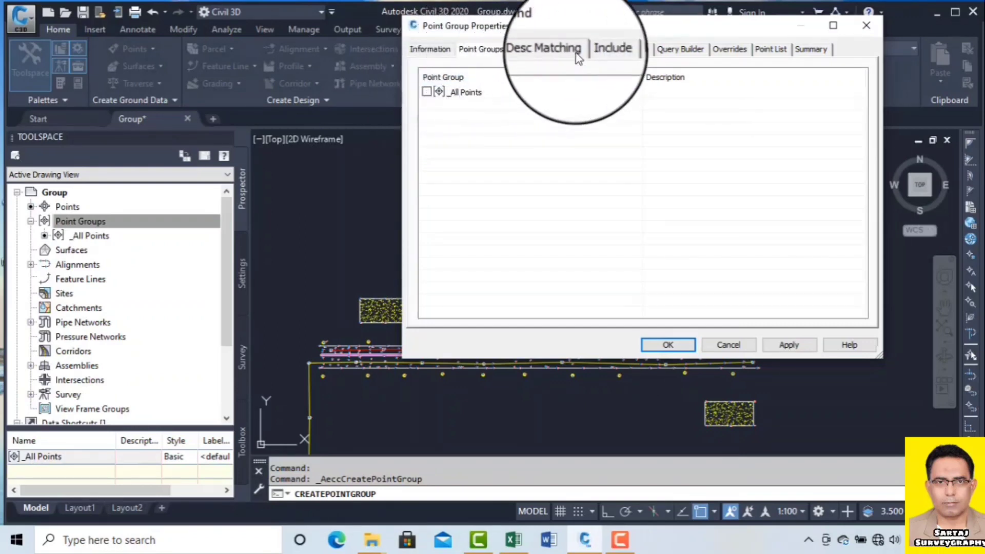
left_click(600, 48)
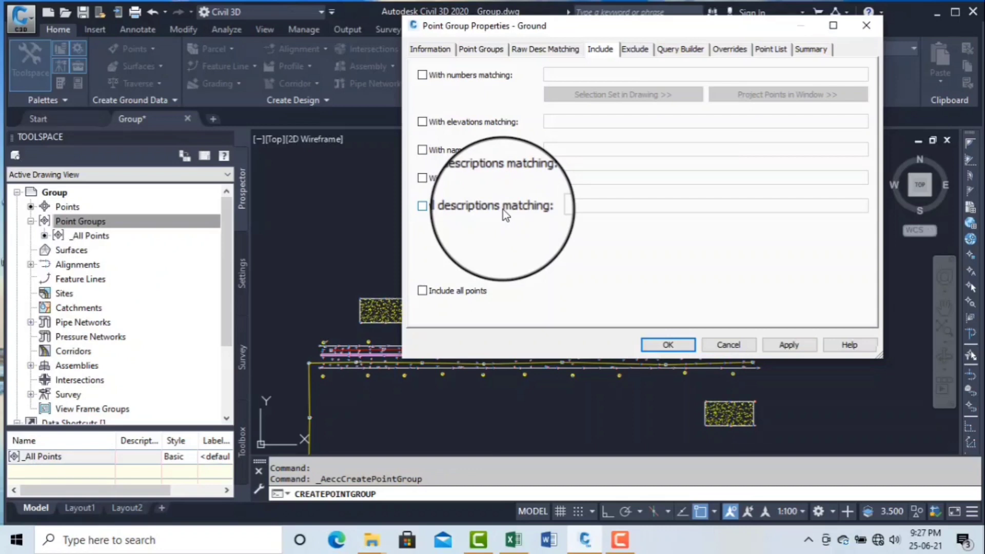
left_click(469, 181)
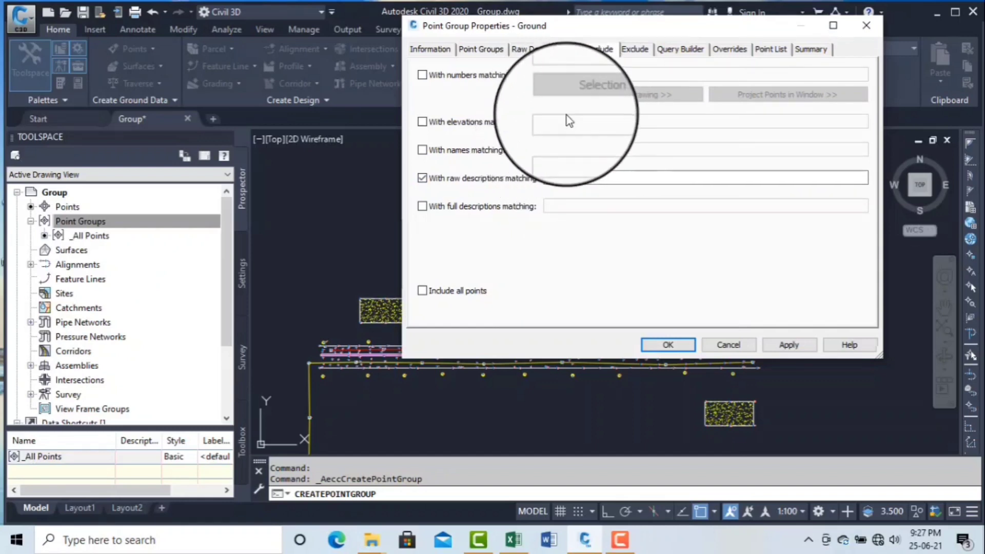
left_click(453, 178)
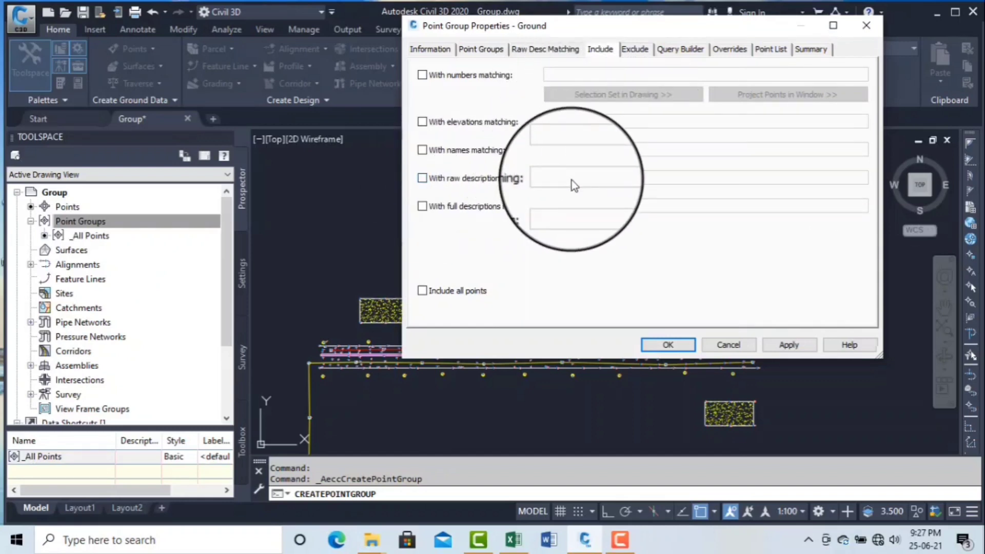
left_click(422, 179)
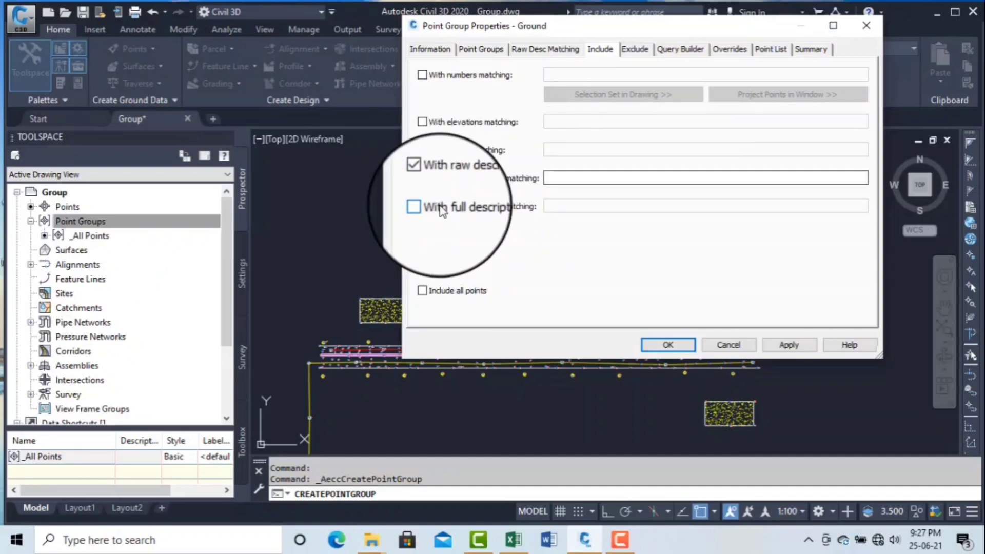
left_click(423, 207)
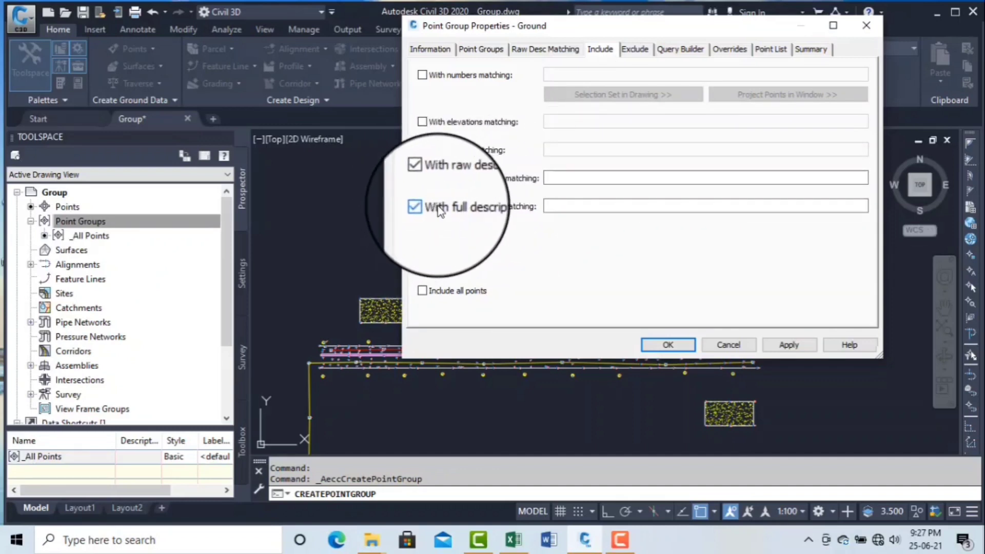
left_click(481, 202)
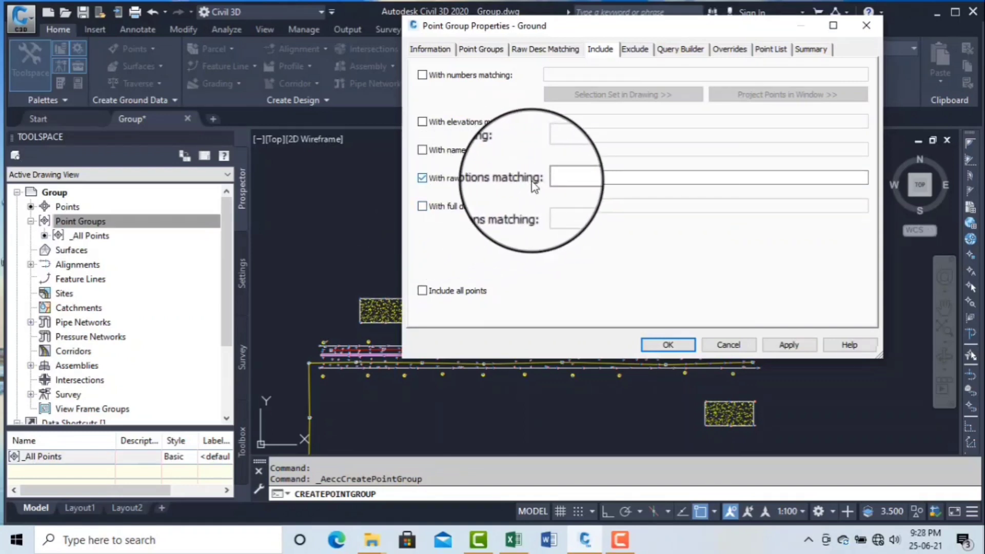
left_click(551, 178)
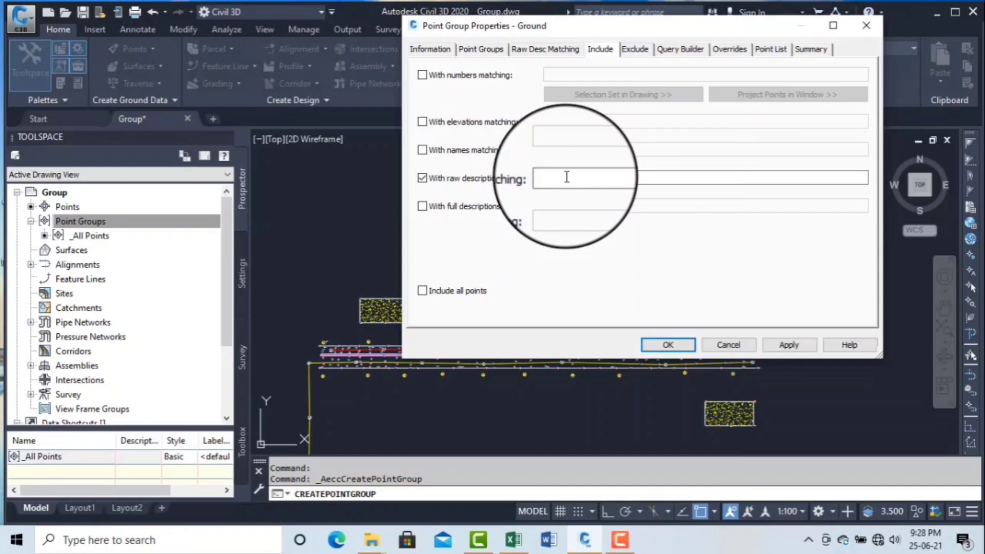
left_click(456, 207)
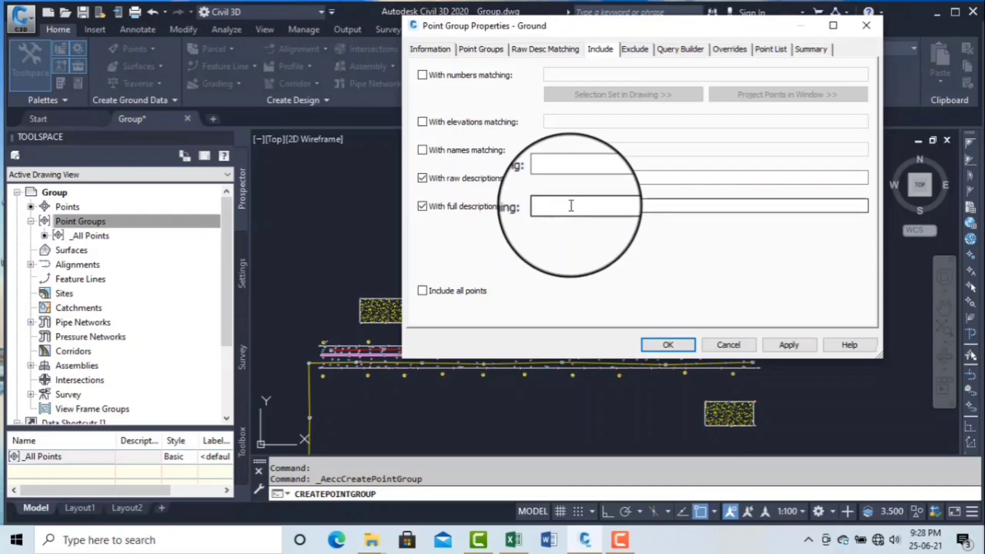
left_click(422, 206)
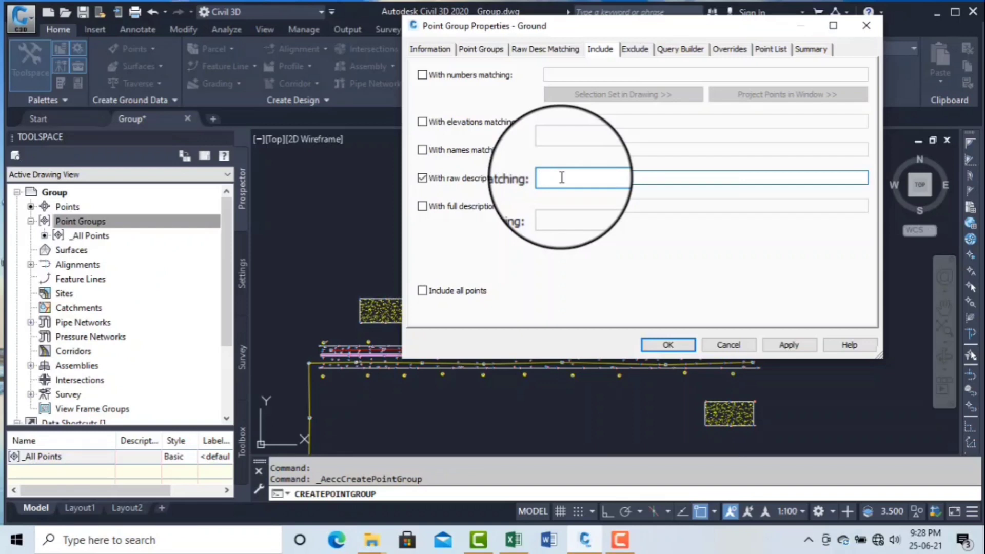
left_click(770, 49)
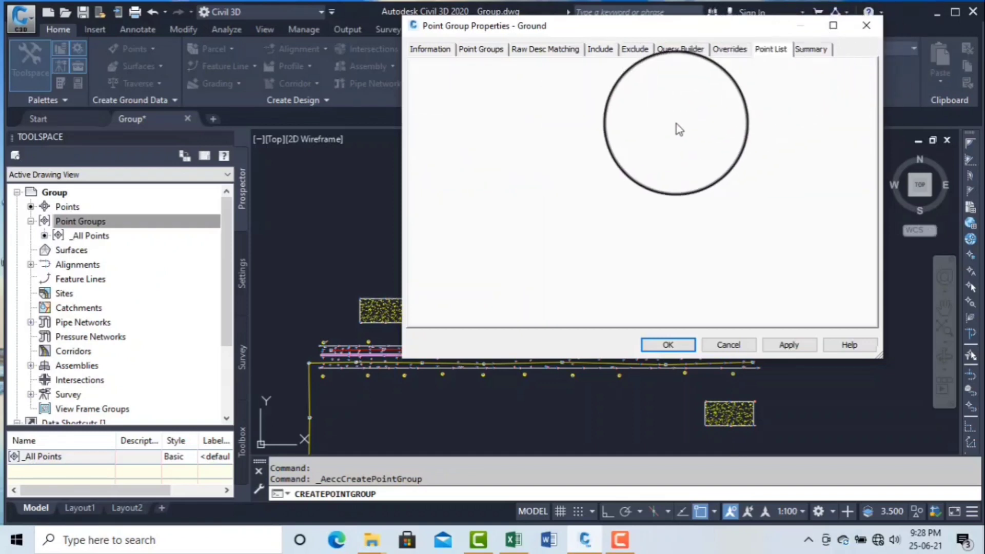
left_click(598, 49)
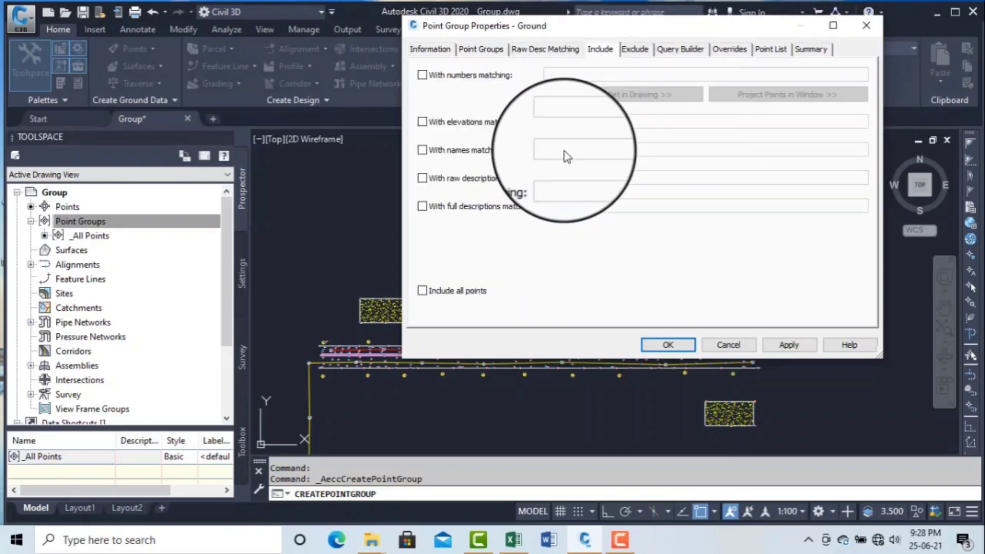
Include points whose raw descriptions match GL in the Ground group
left_click(464, 178)
left_click(556, 178)
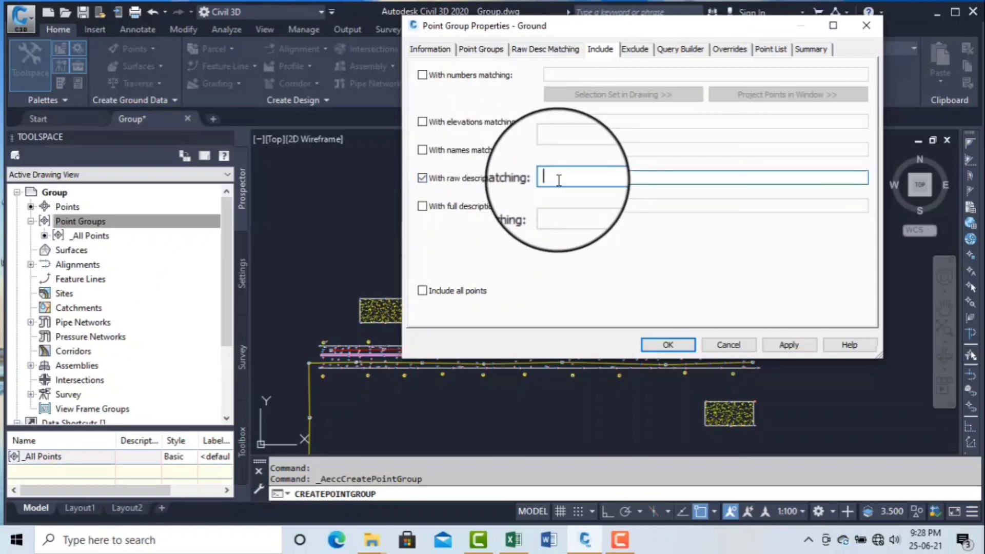
type("gl")
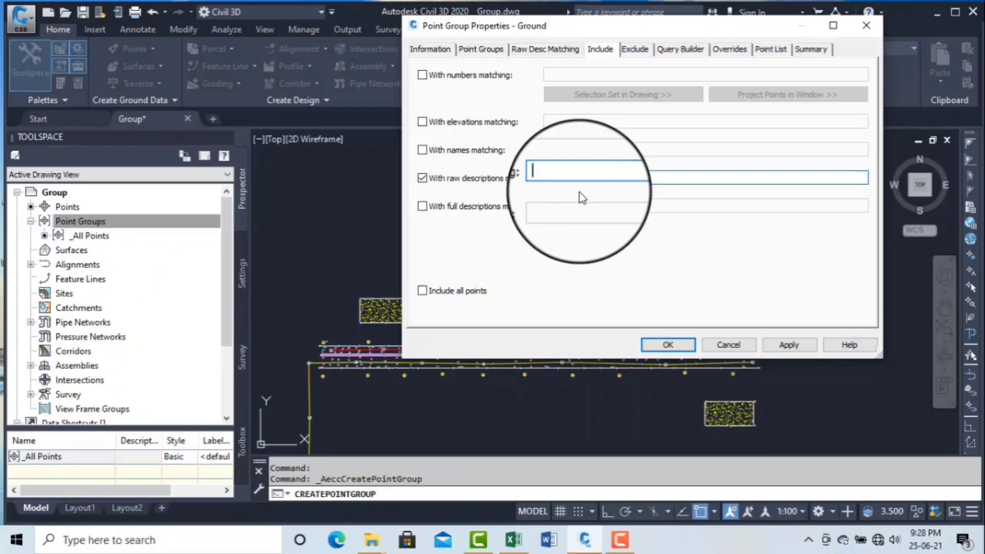
type("GL")
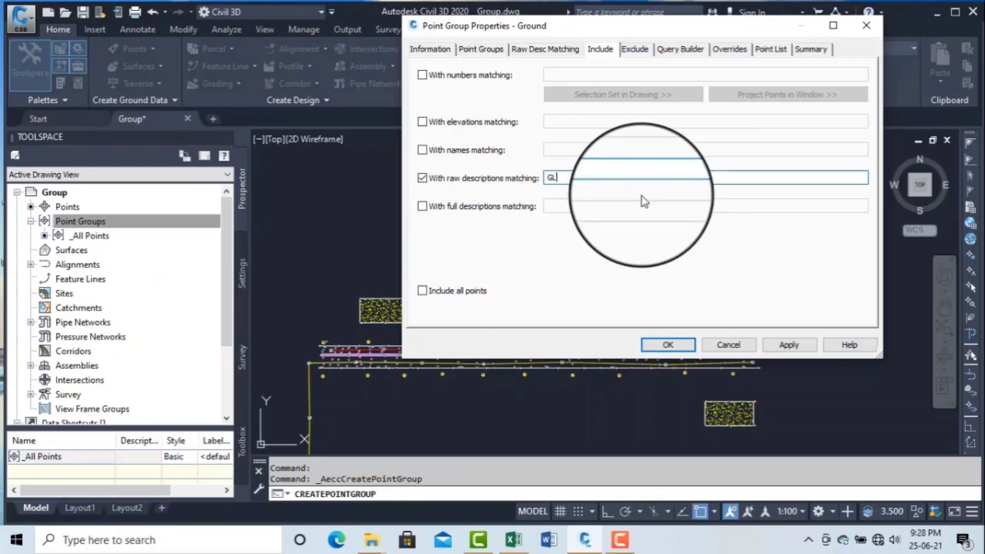
Review the Ground group's point list from start to end, then apply the raw description matching and create the group
left_click(770, 49)
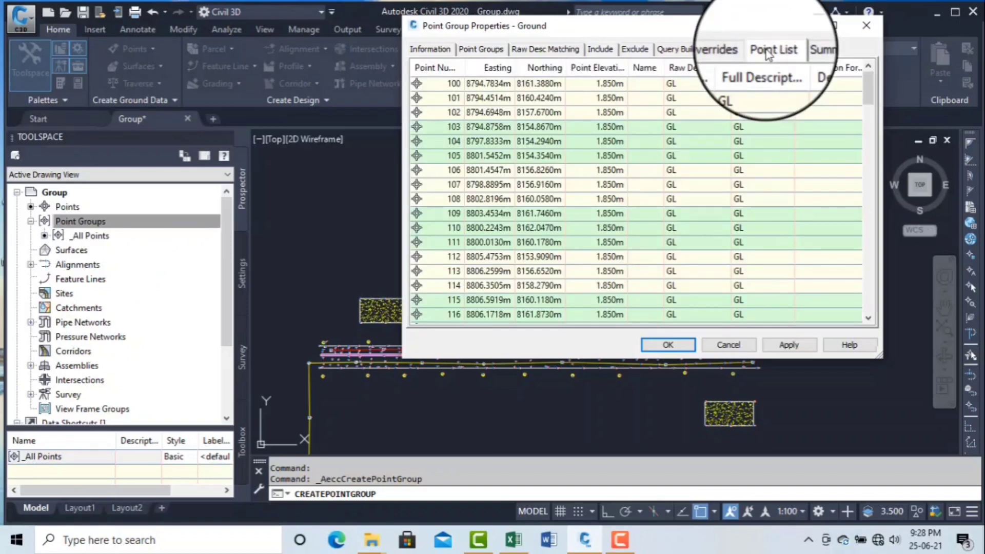
left_click(599, 49)
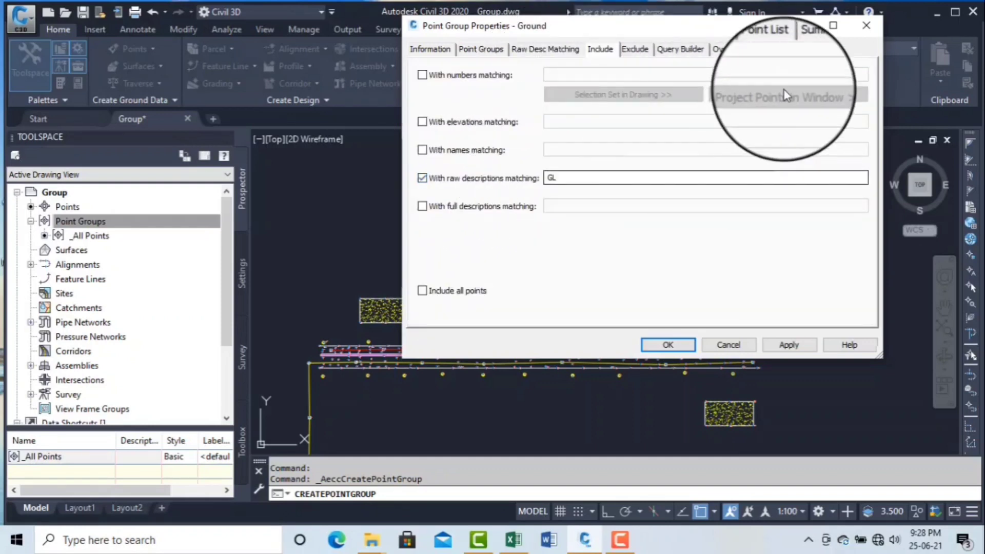
left_click(771, 49)
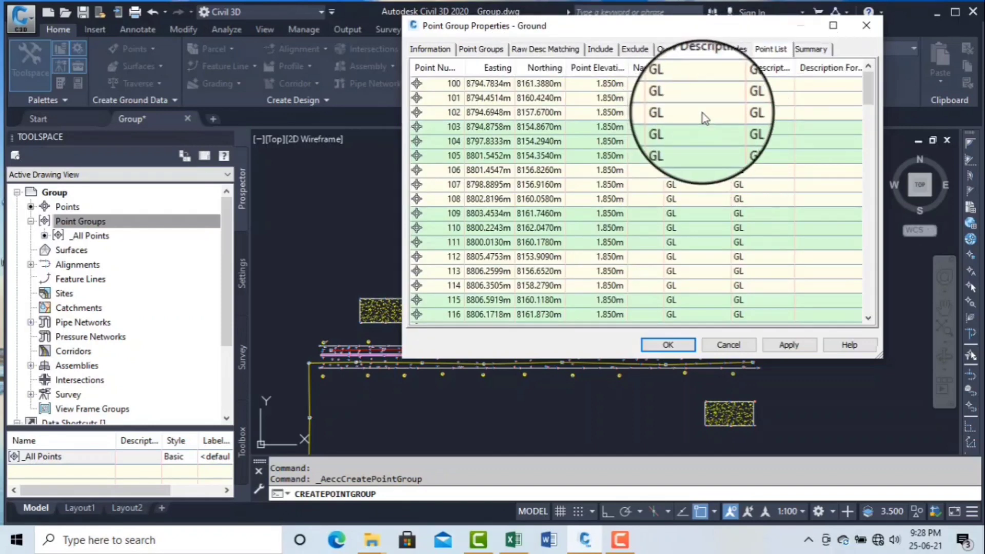
scroll(703, 116, "down", 6)
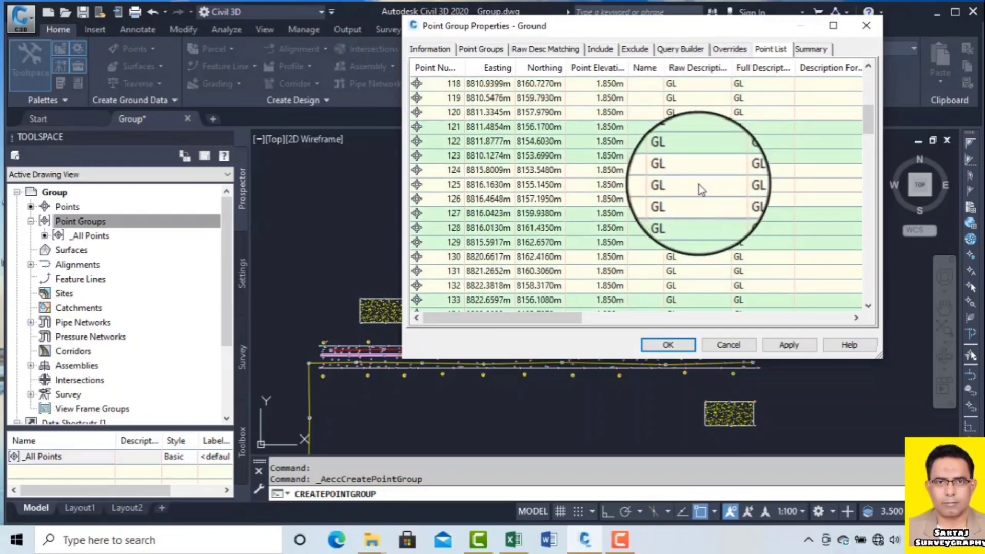
scroll(701, 189, "down", 20)
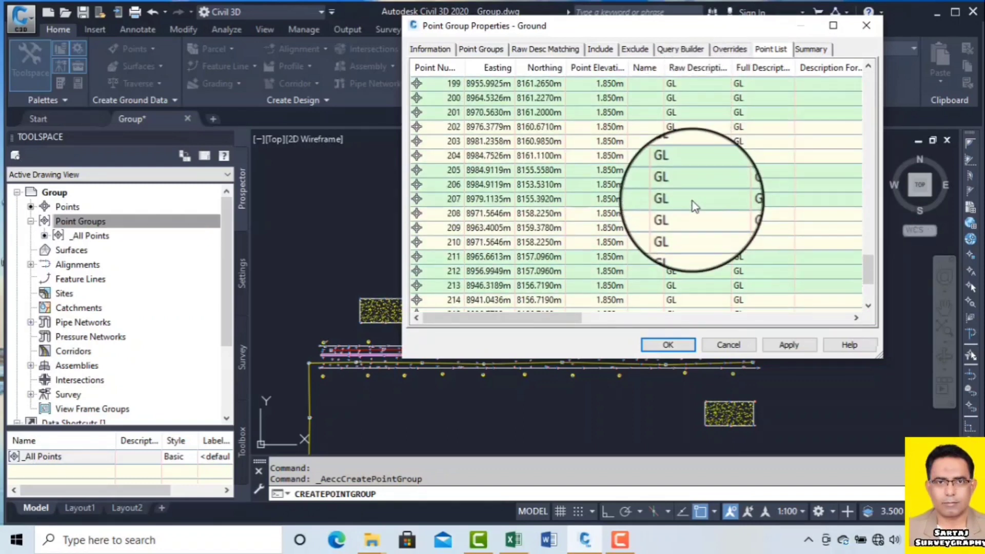
scroll(694, 204, "down", 3)
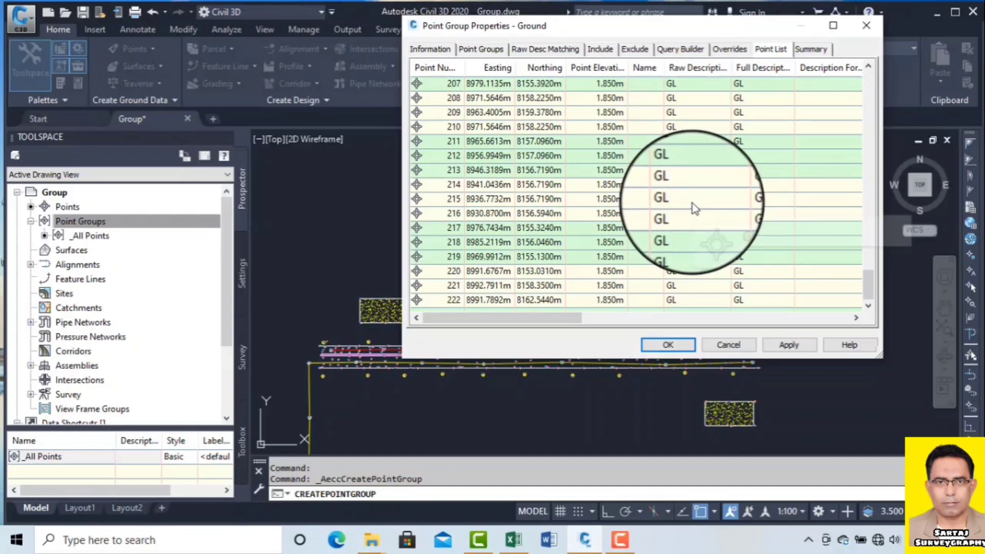
scroll(687, 208, "up", 20)
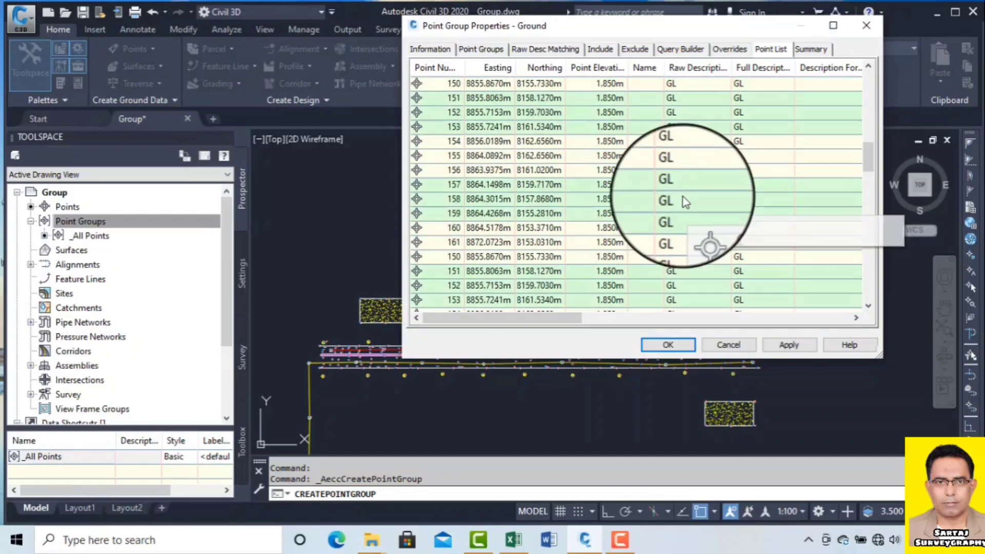
scroll(687, 199, "up", 5)
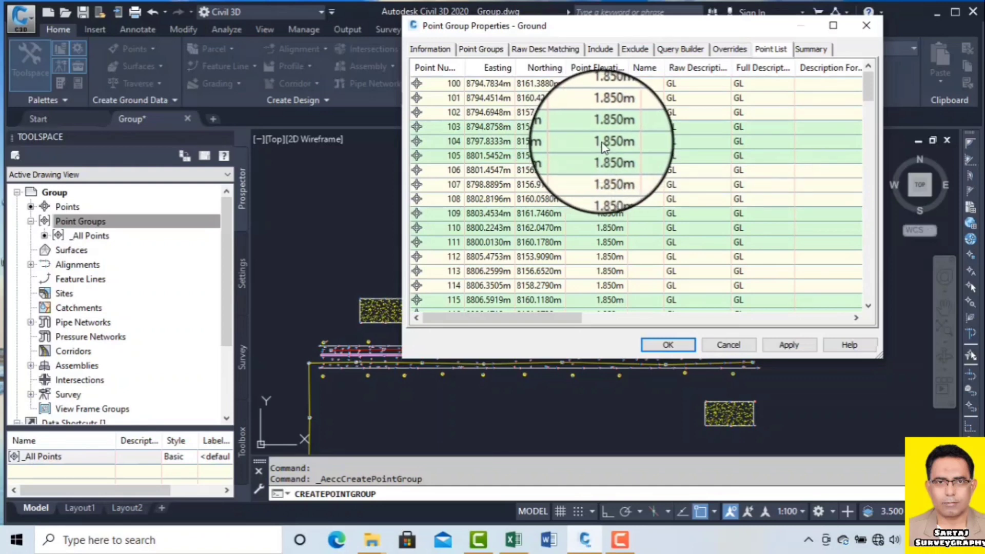
scroll(605, 146, "down", 12)
scroll(614, 145, "down", 16)
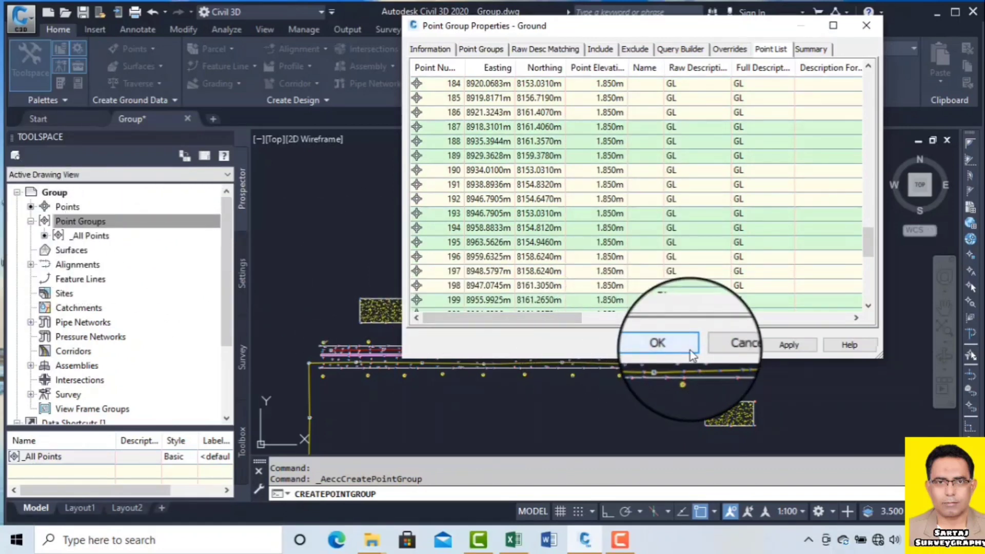
left_click(789, 344)
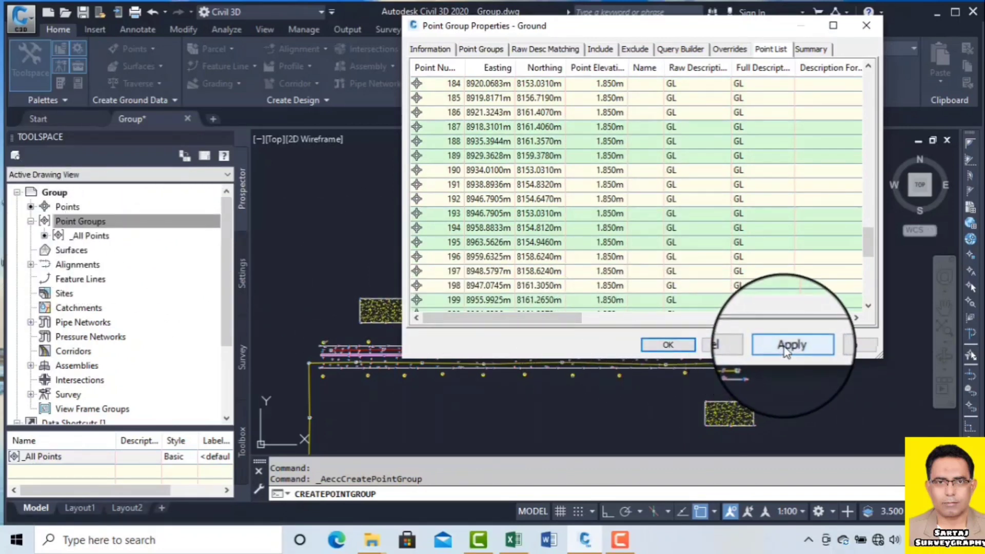
left_click(668, 345)
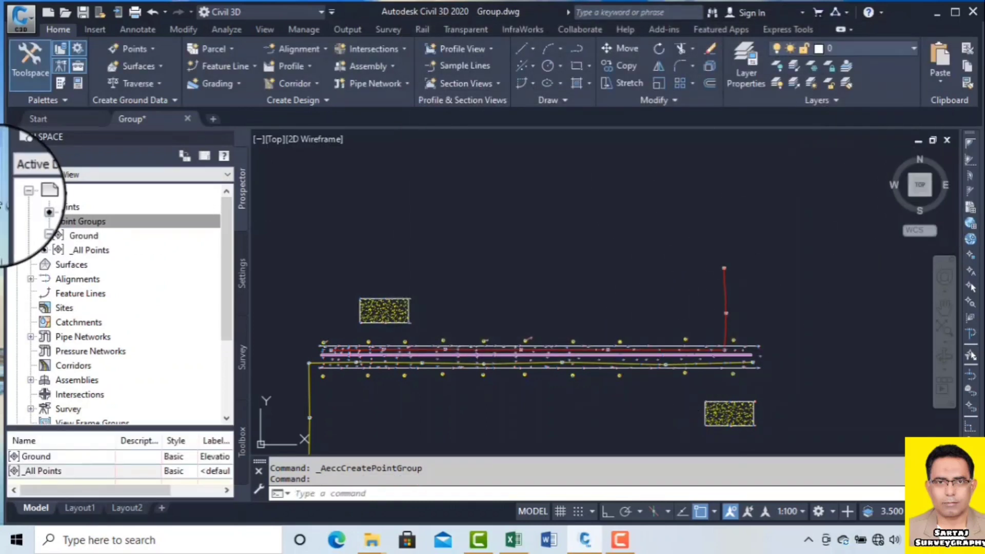
Reopen the properties of the Ground point group, check its full point list and close them
left_click(31, 225)
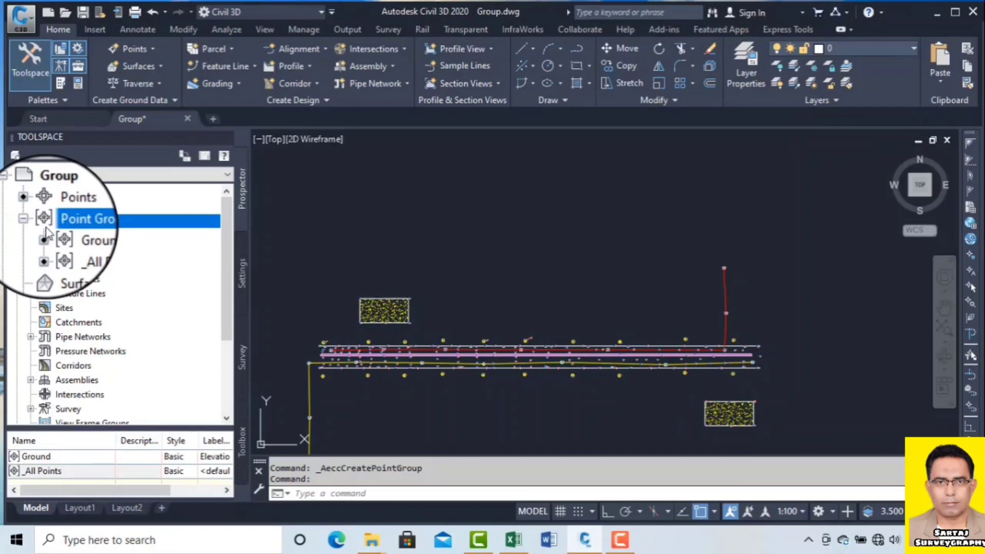
left_click(84, 239)
right_click(85, 239)
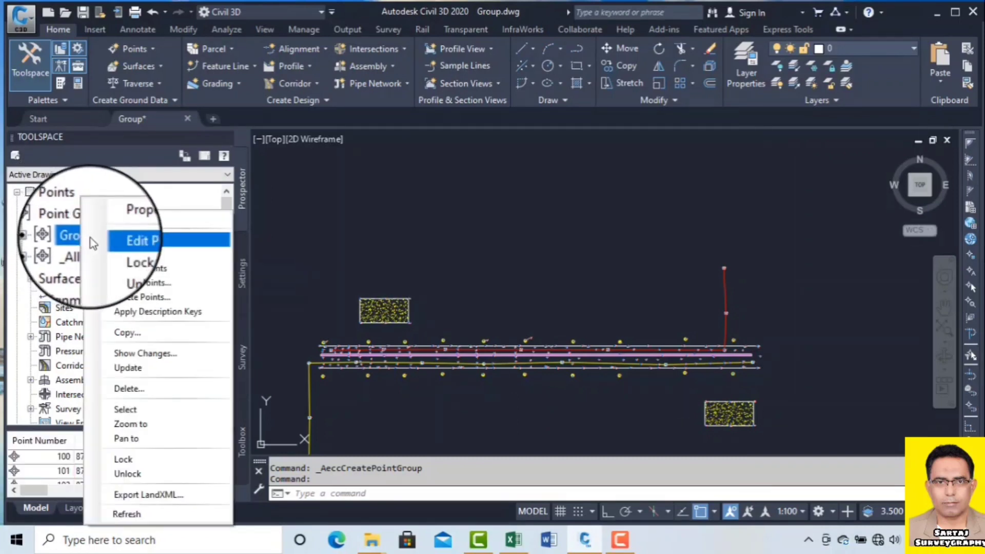
left_click(125, 221)
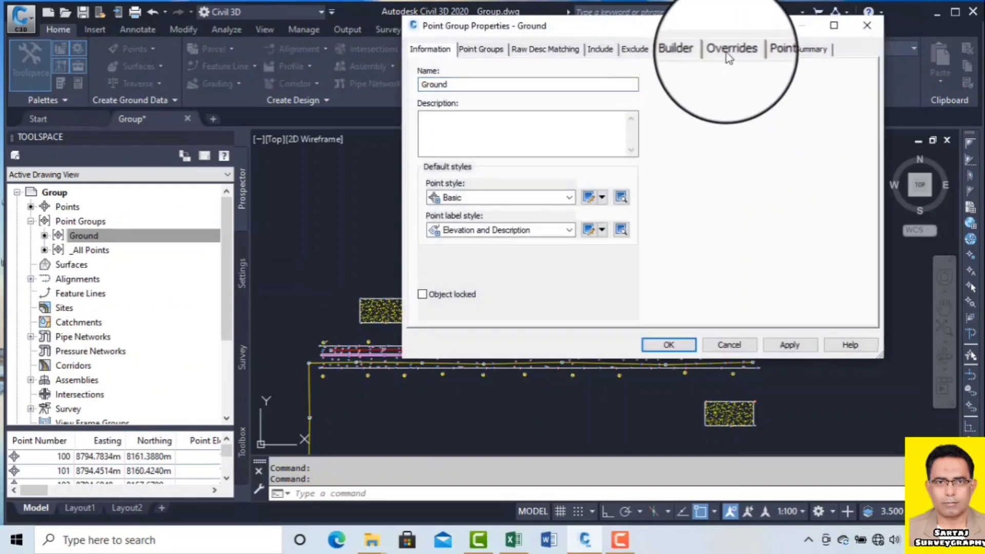
left_click(771, 49)
scroll(693, 149, "down", 7)
scroll(698, 164, "down", 20)
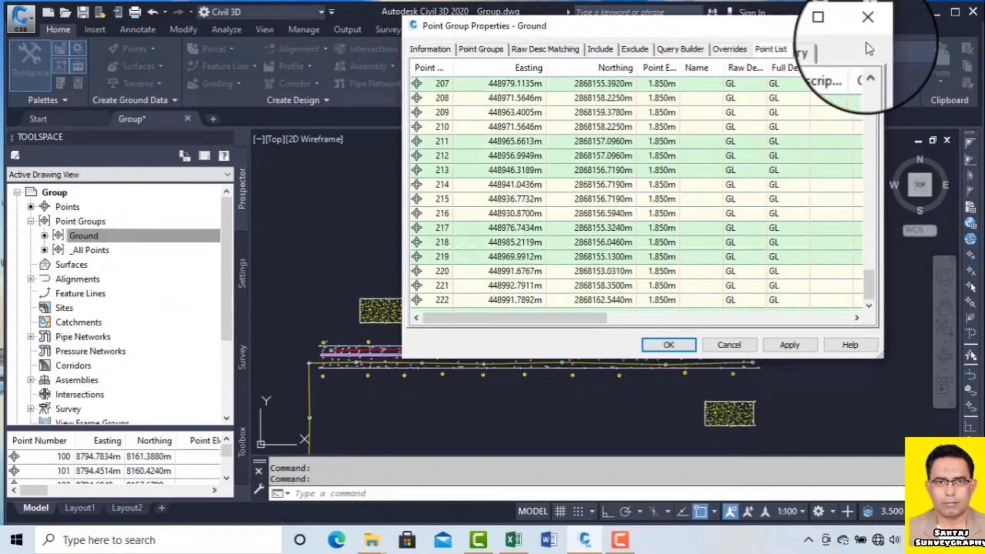
left_click(867, 25)
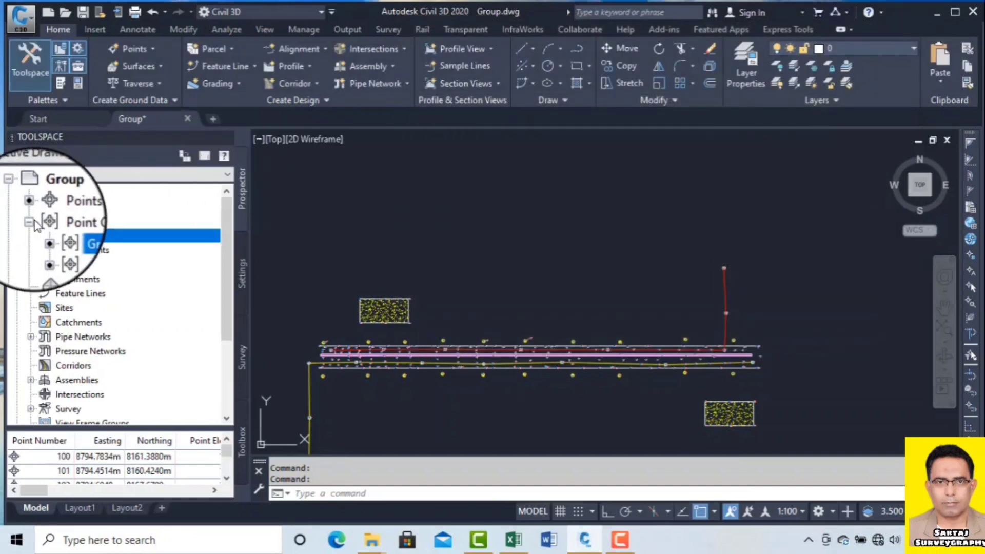
right_click(93, 222)
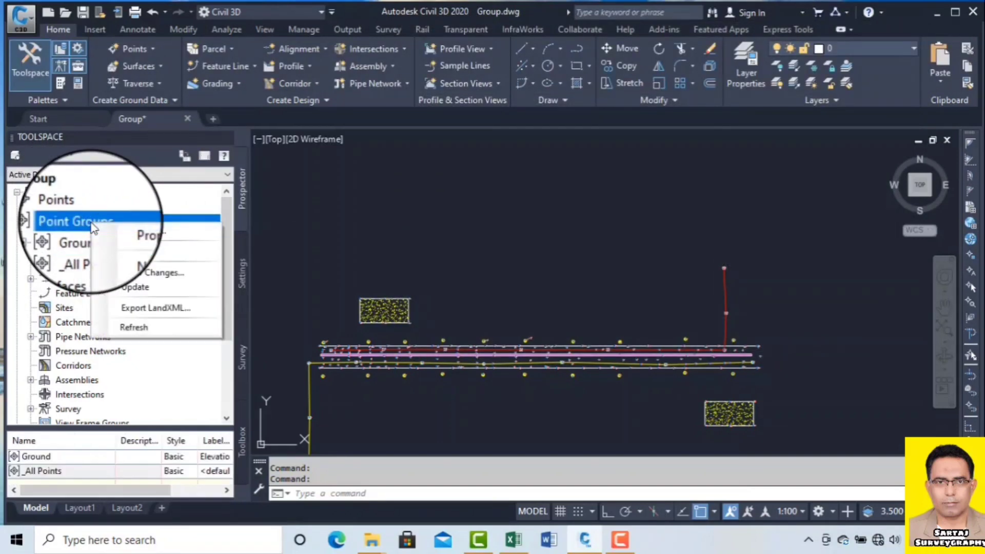
left_click(125, 254)
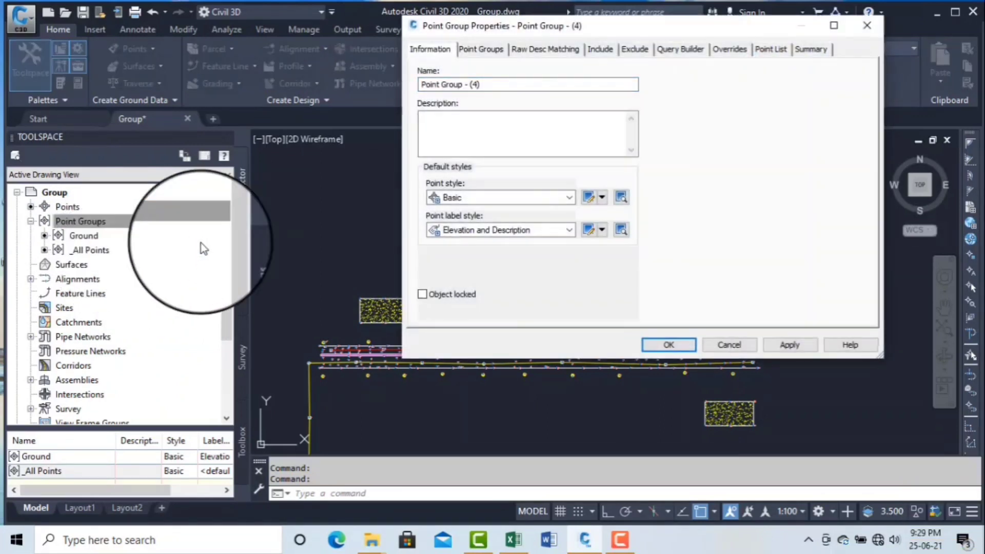
left_click(520, 231)
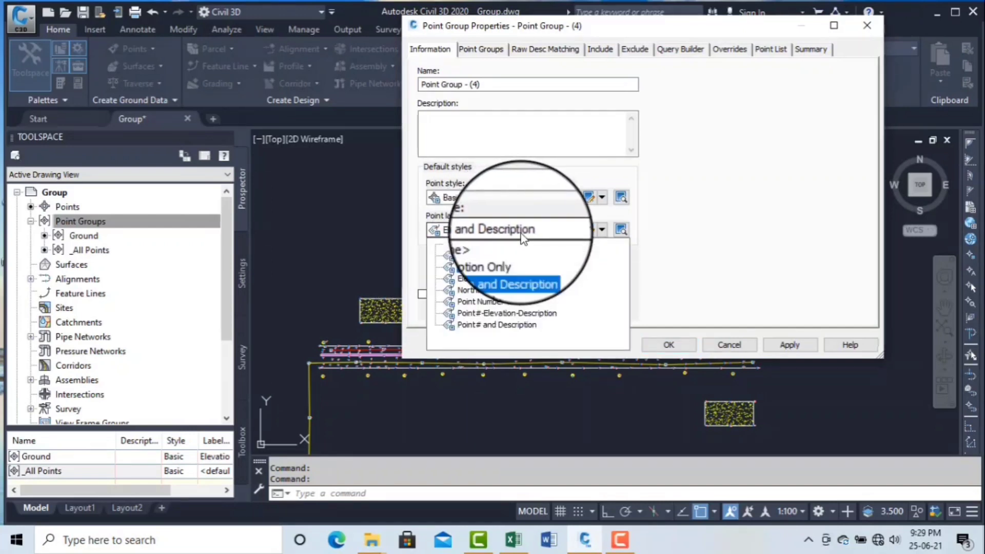
left_click(523, 234)
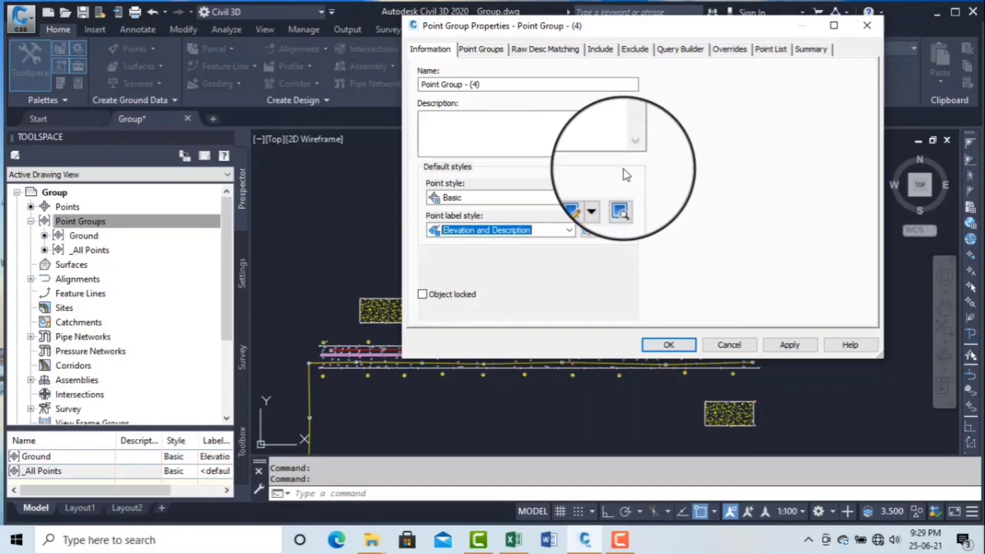
left_click(868, 26)
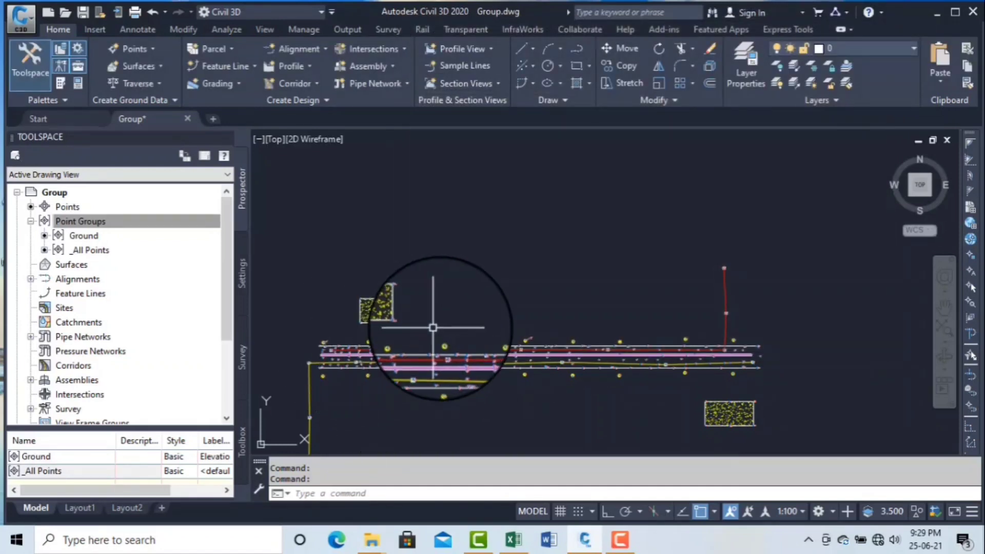
Window-select a middle stretch of the road, limit the properties to its COGO points and set their point label style to <default>
scroll(450, 284, "up", 3)
left_click(450, 284)
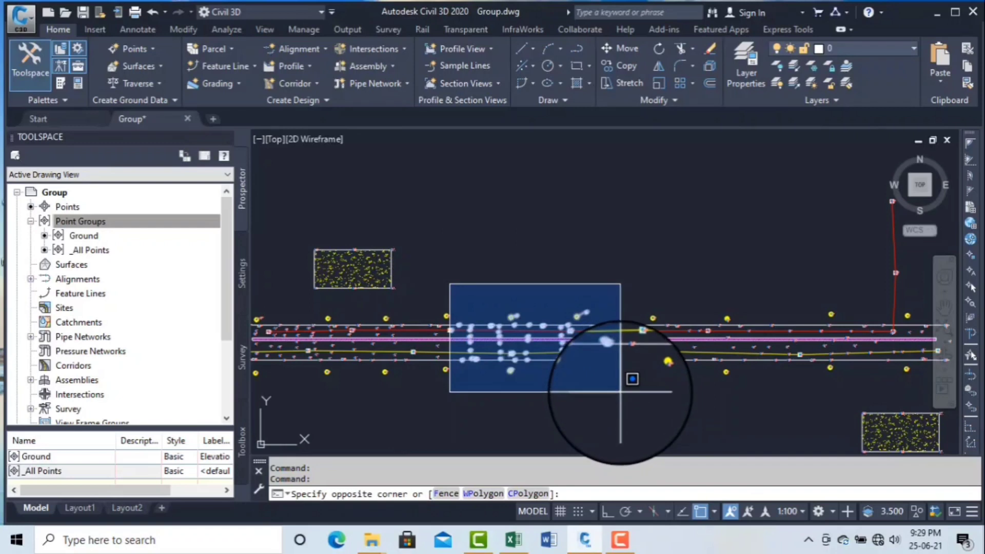
left_click(626, 382)
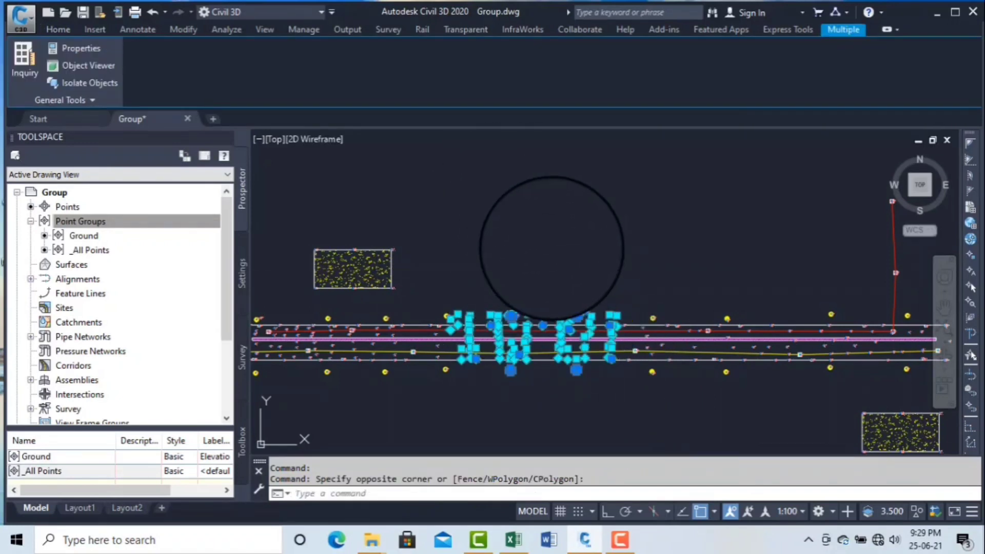
right_click(551, 262)
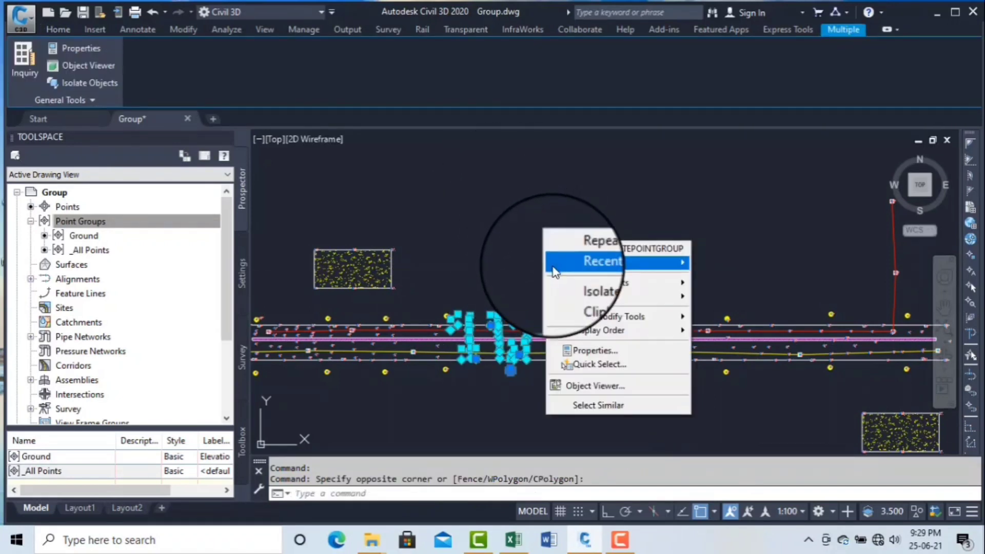
left_click(597, 350)
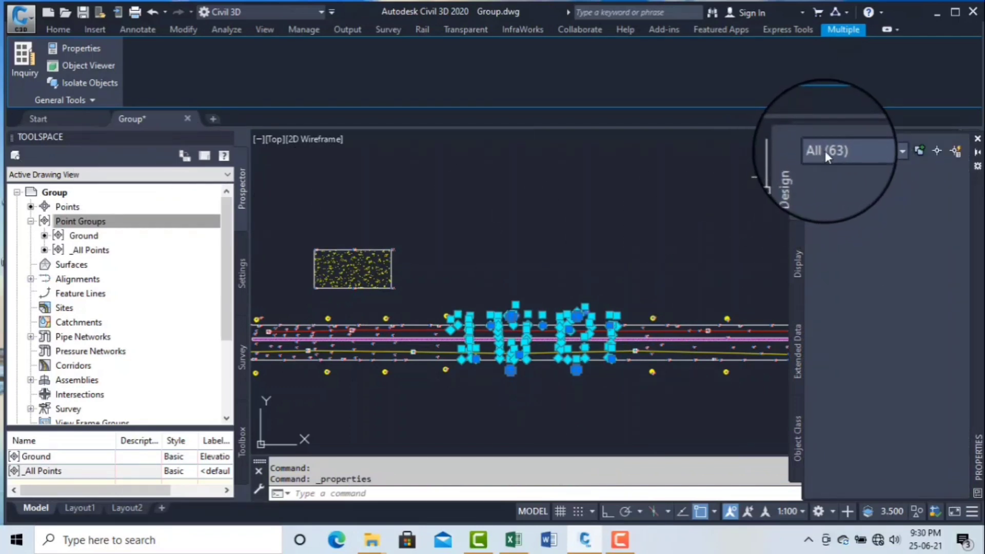
left_click(825, 151)
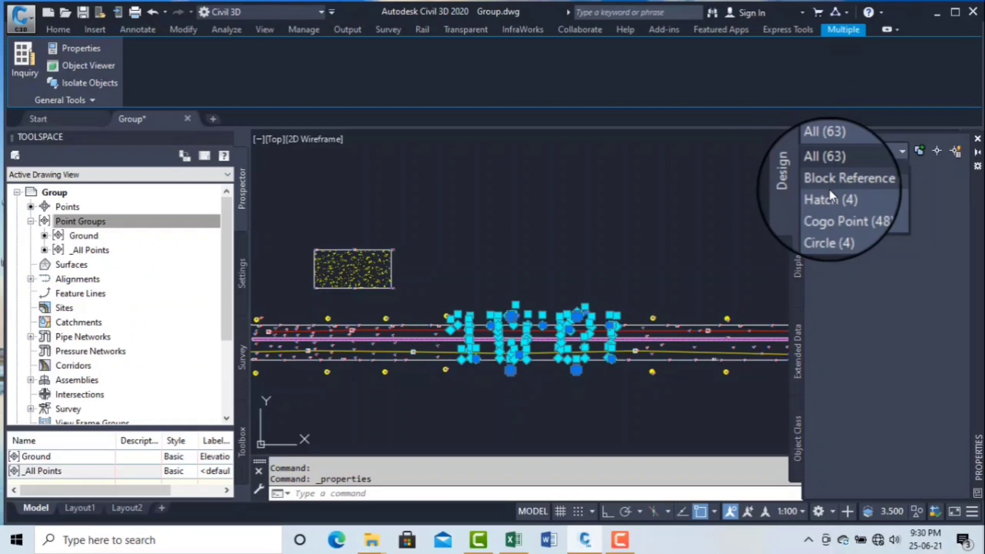
left_click(829, 212)
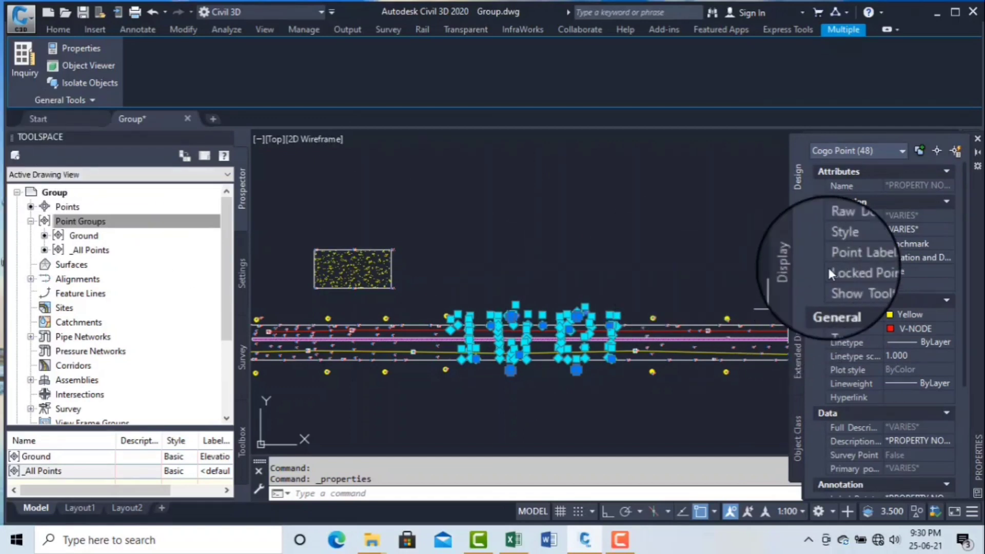
left_click(928, 260)
left_click(946, 258)
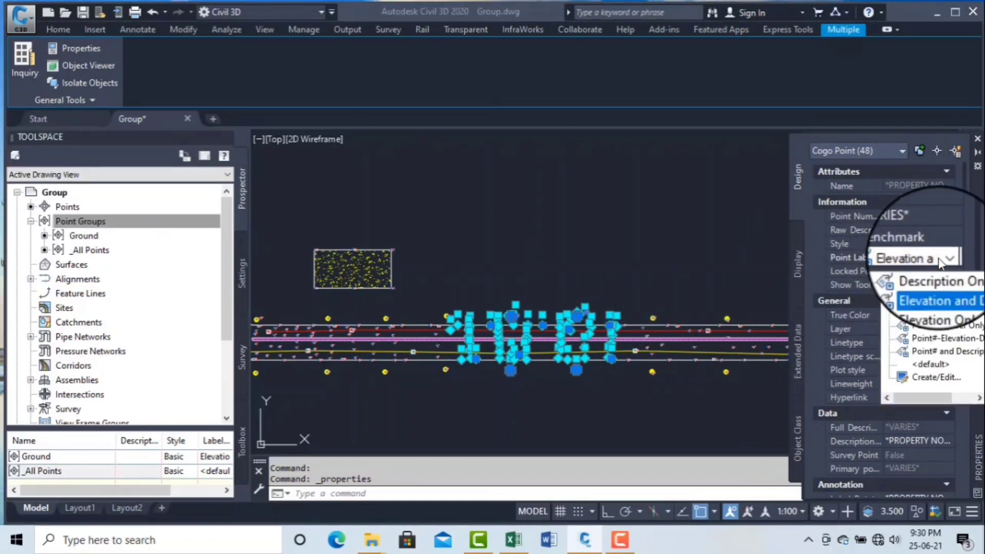
left_click(913, 366)
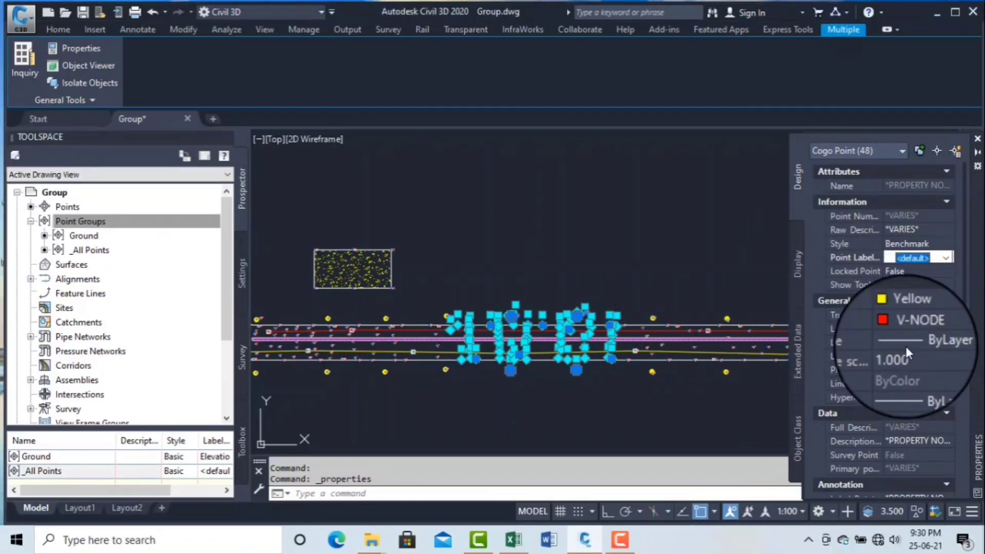
Set the point style of the selected COGO points to <default> and clear the selection
left_click(924, 244)
left_click(931, 243)
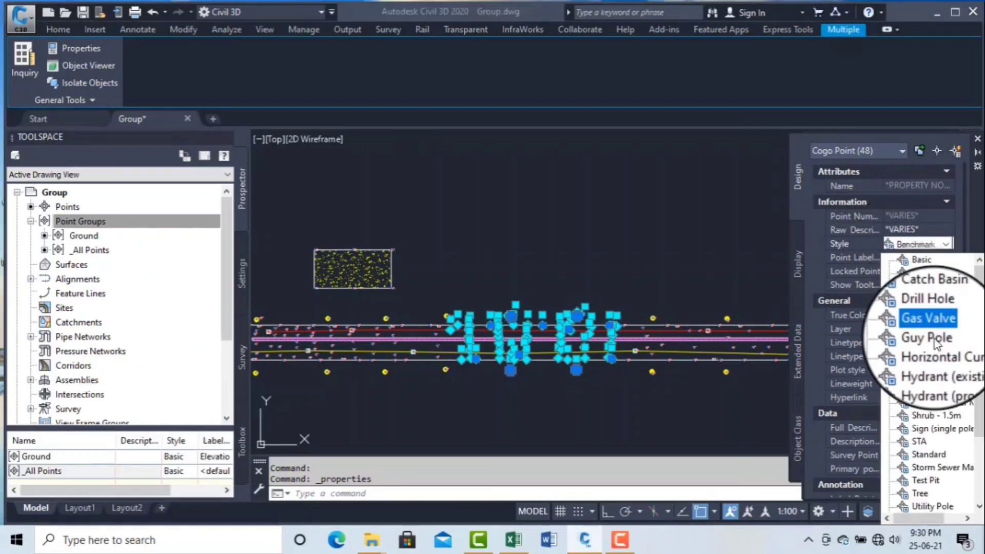
scroll(915, 462, "down", 3)
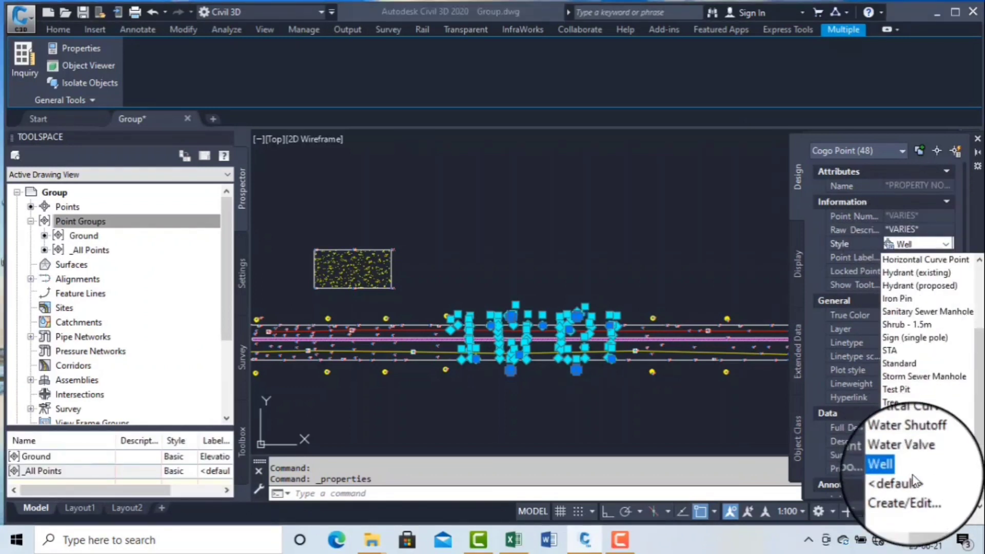
left_click(913, 484)
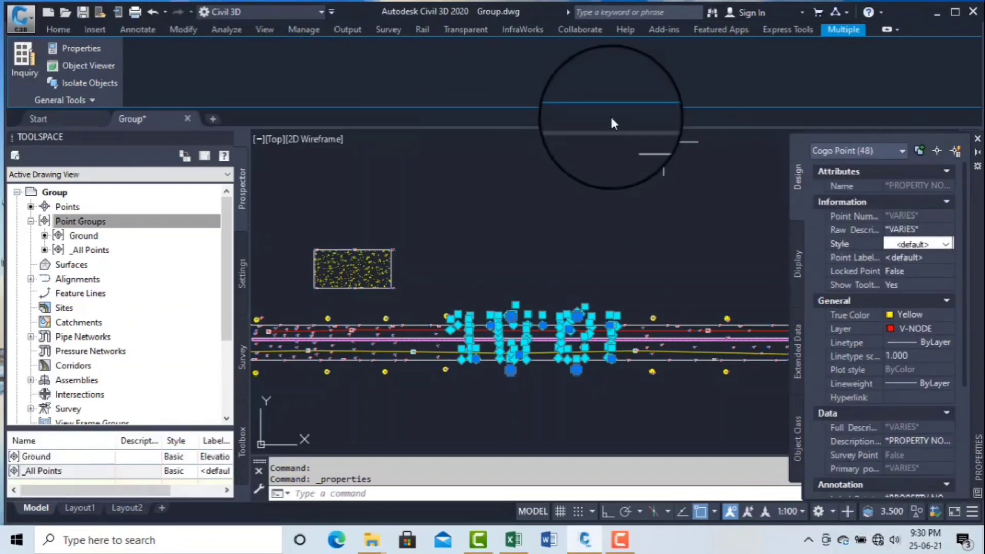
left_click(976, 140)
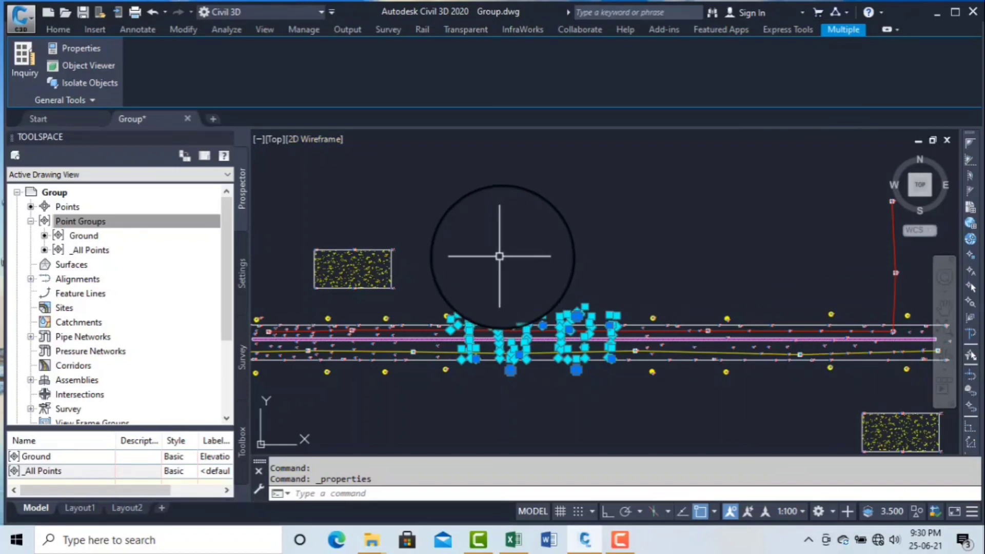
key("Escape")
key("Escape")
Start a new point group and name it RK
scroll(524, 326, "up", 3)
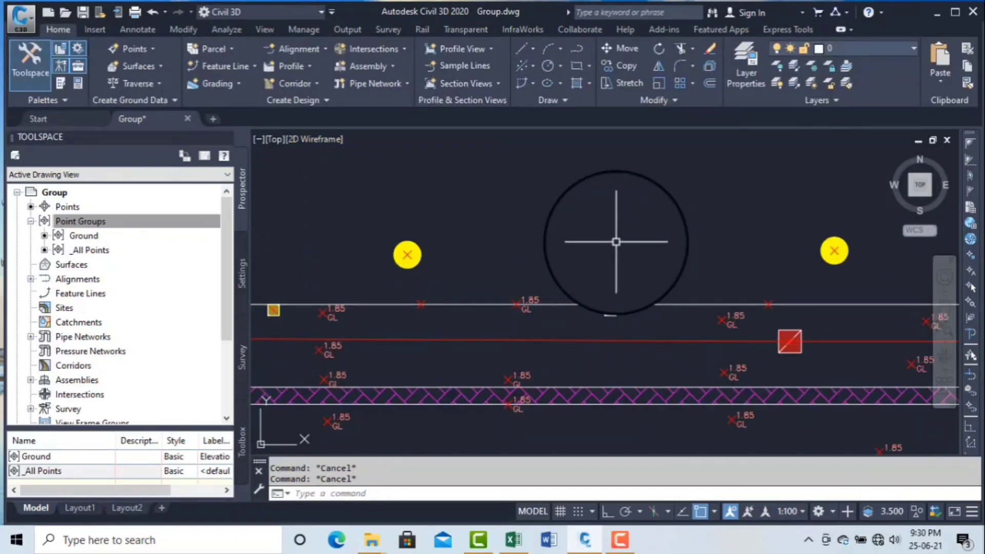
scroll(620, 251, "down", 4)
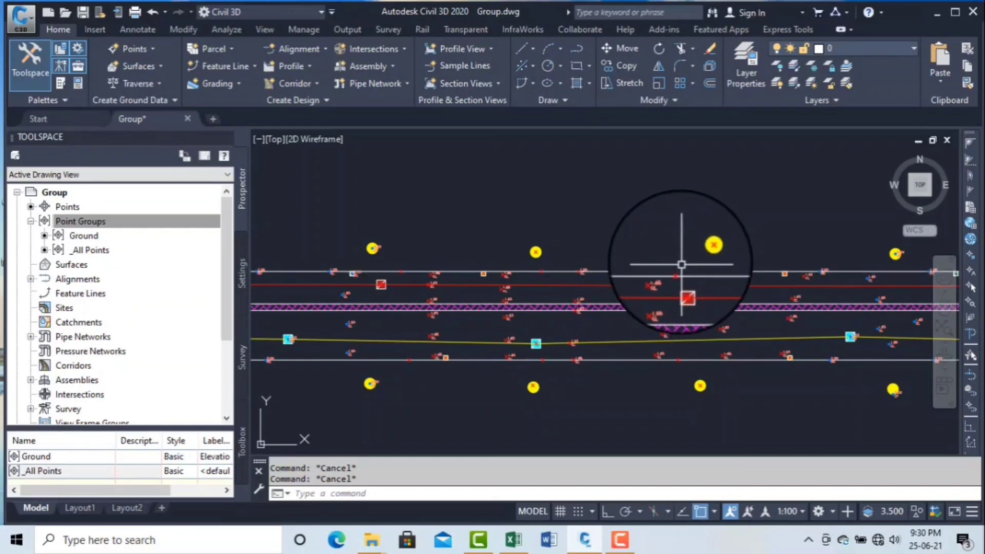
scroll(680, 249, "down", 5)
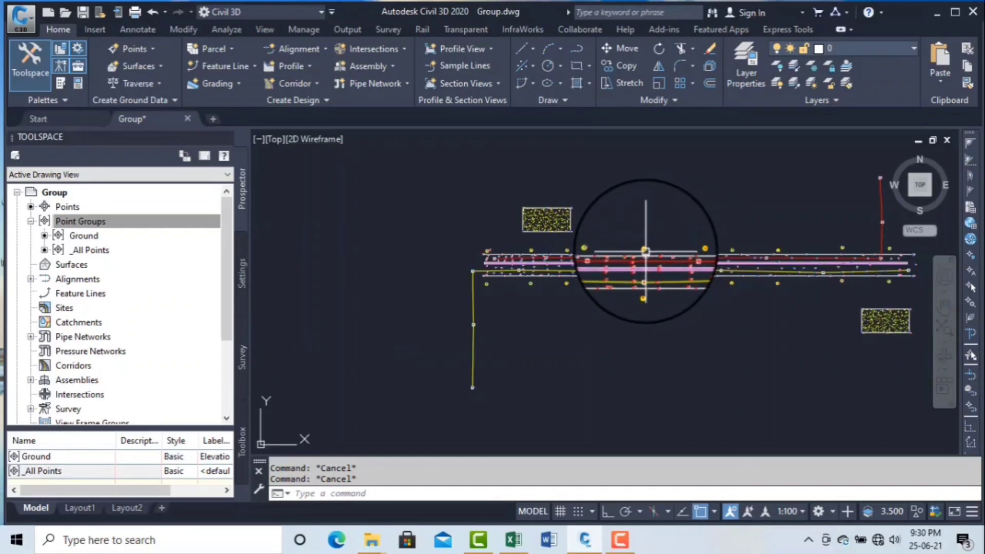
scroll(664, 252, "up", 2)
scroll(664, 252, "up", 2)
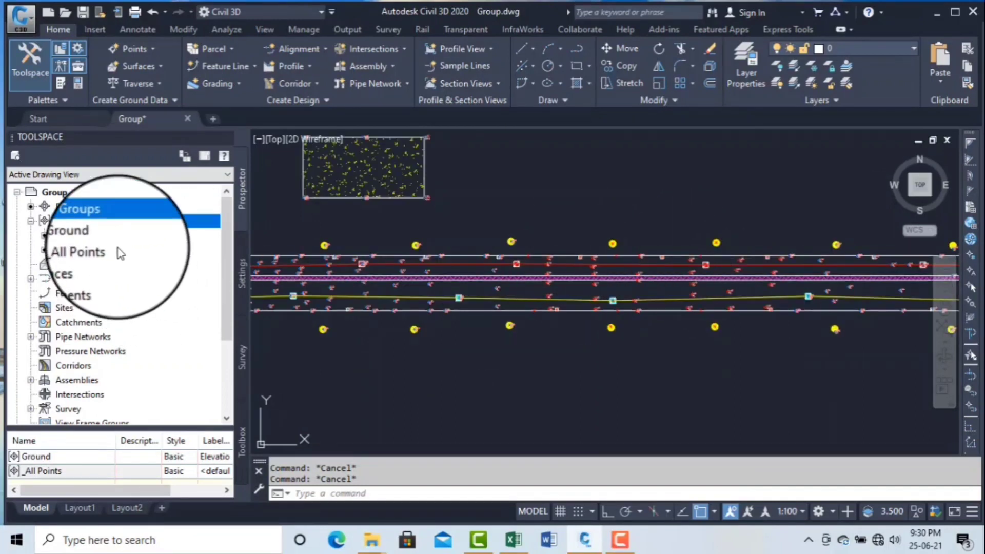
right_click(127, 225)
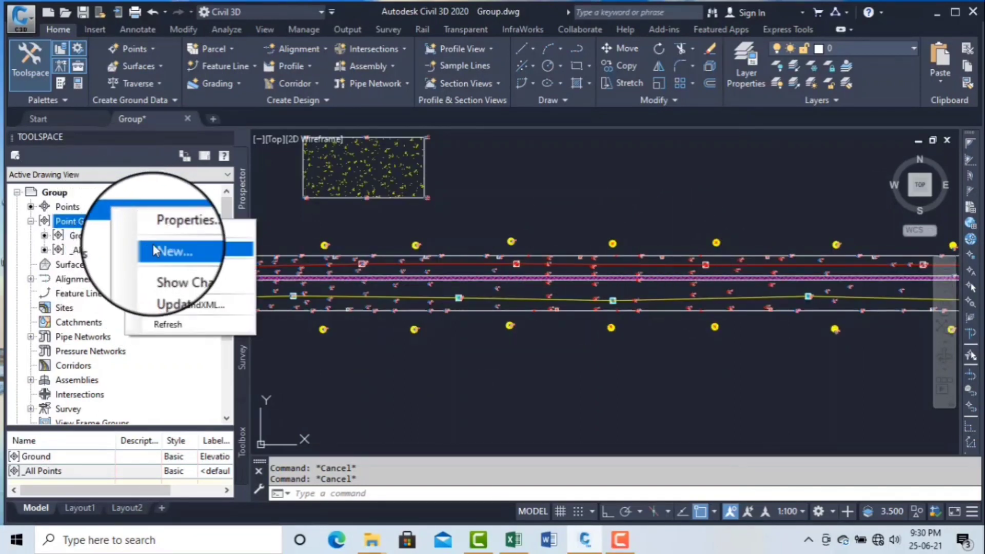
left_click(155, 251)
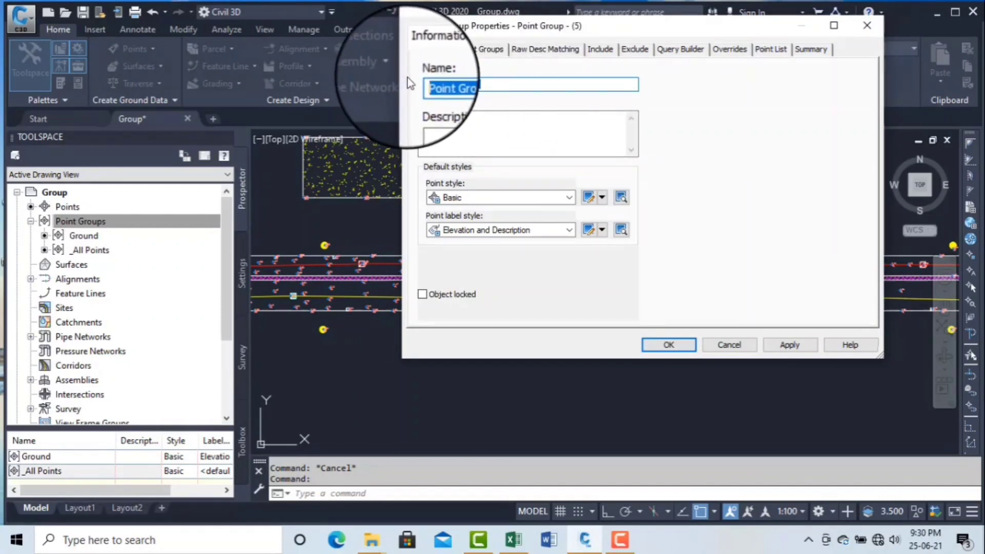
type("rk")
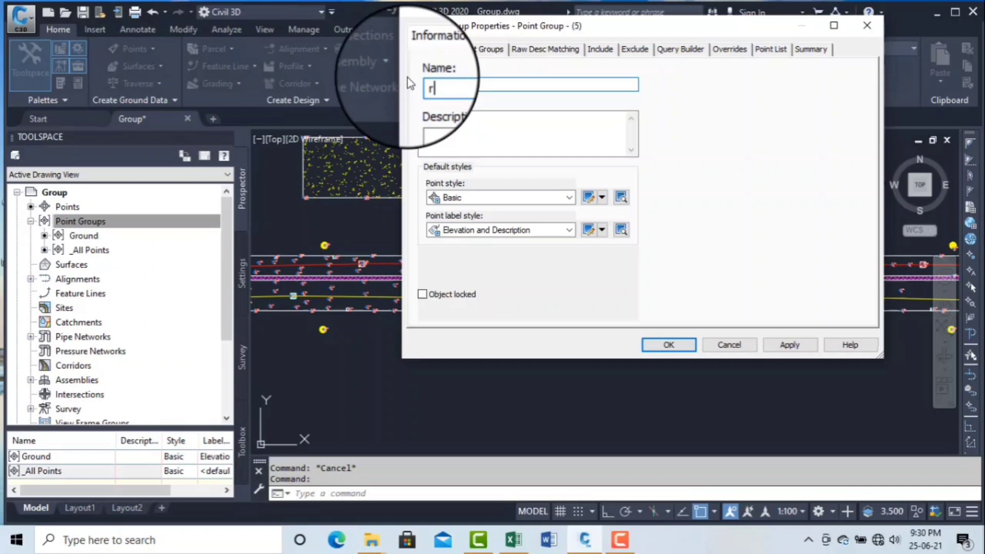
key("BackSpace")
key("BackSpace")
type("RK")
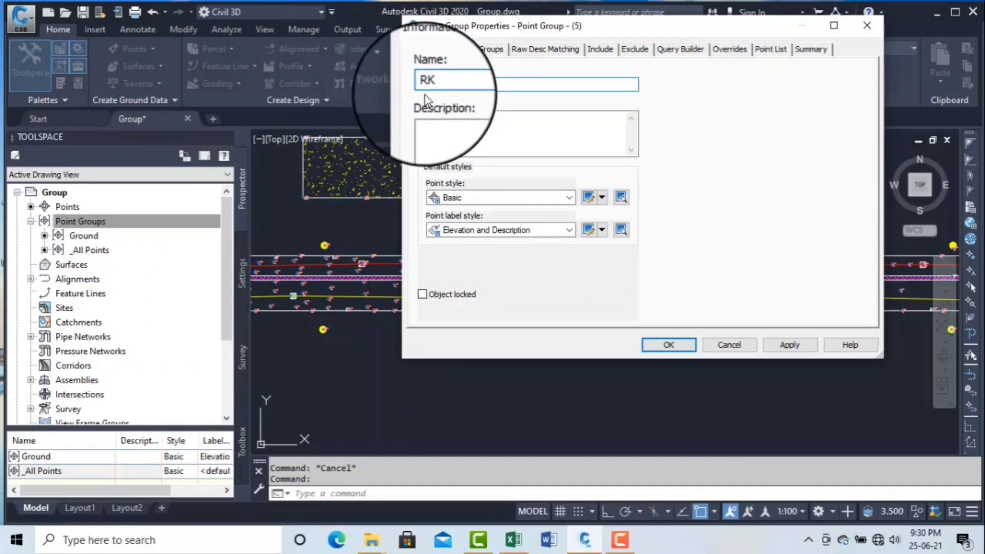
Include points whose raw descriptions match RK and create the group after checking its point list
left_click(768, 49)
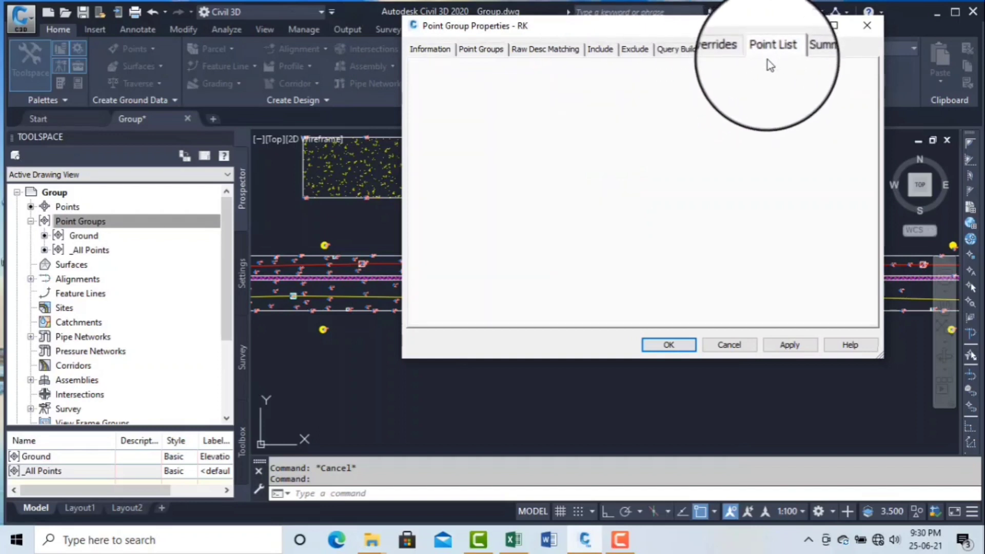
left_click(599, 49)
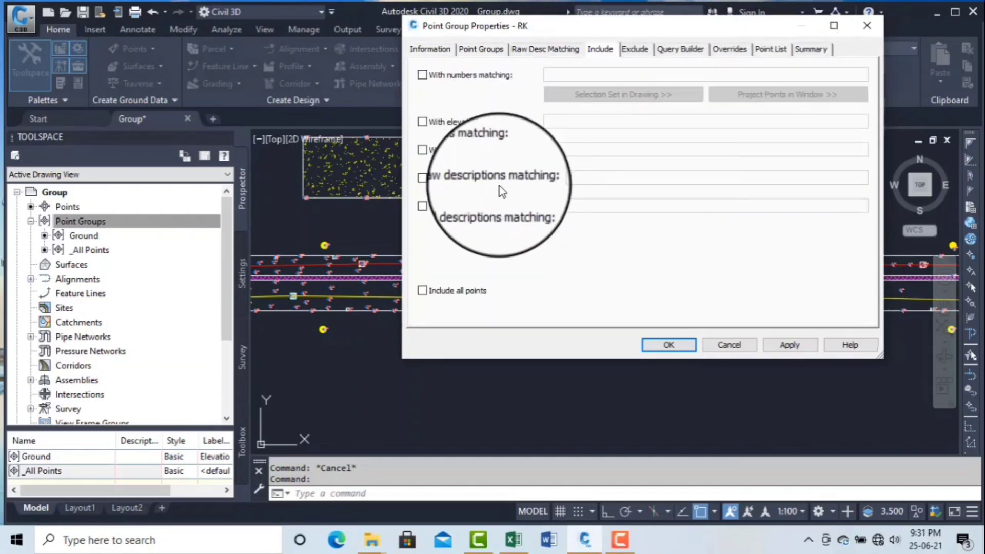
left_click(422, 178)
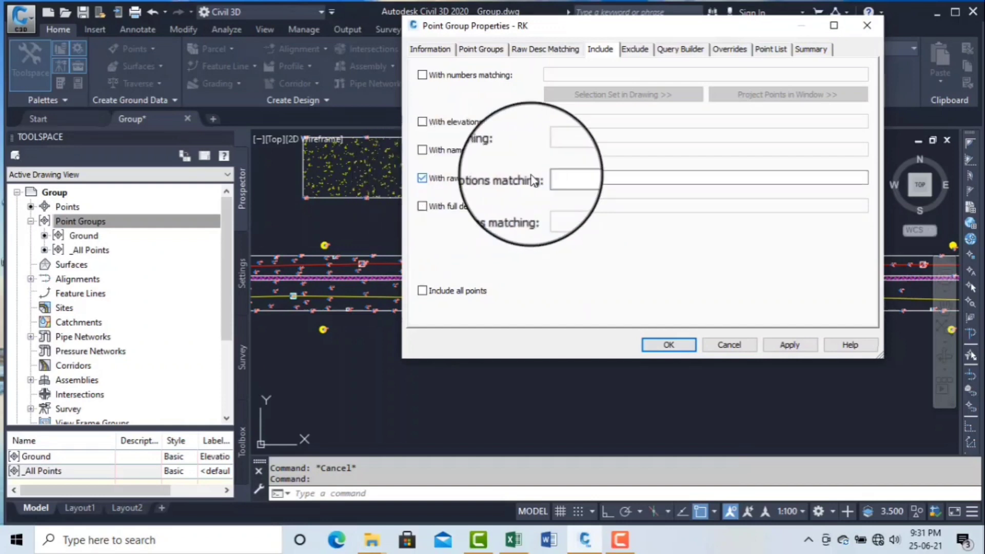
left_click(561, 177)
type("RK")
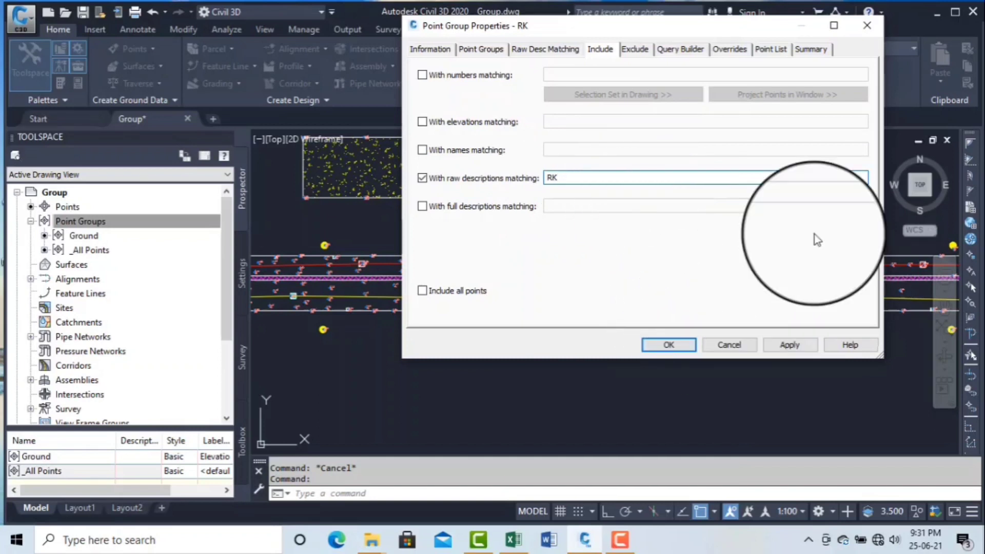
left_click(776, 52)
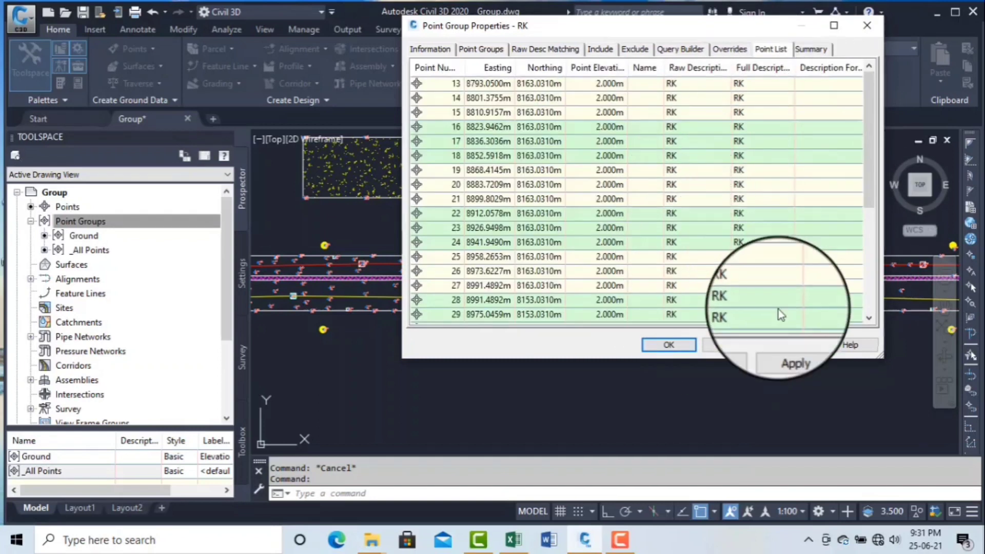
left_click(669, 344)
List the points of the RK group and enlarge the point list area to show more rows
left_click(146, 220)
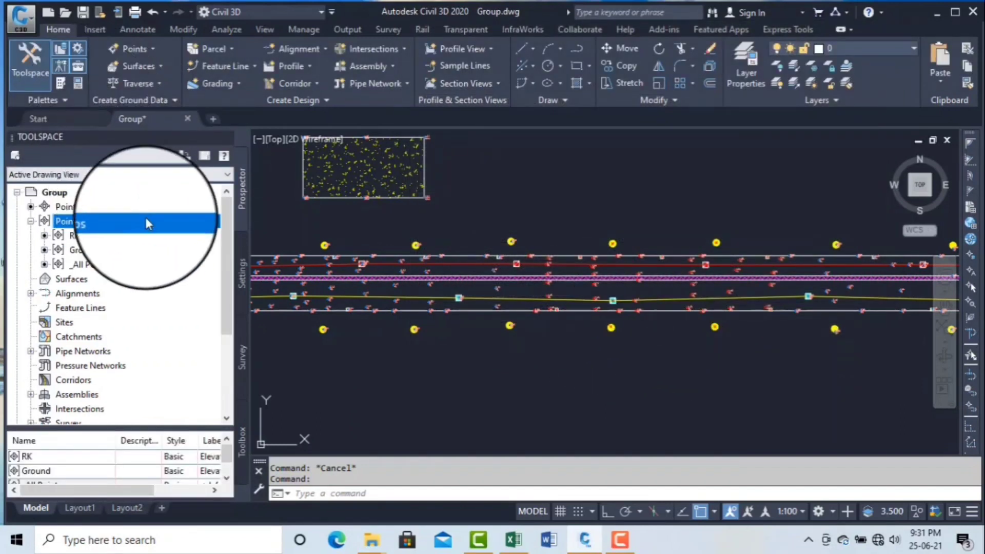
left_click(69, 235)
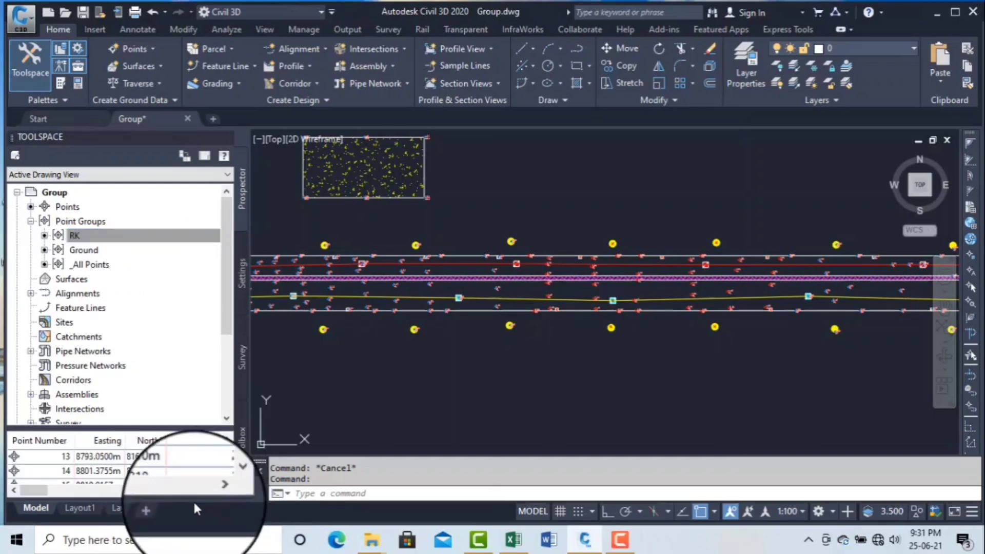
left_click_drag(211, 427, 206, 344)
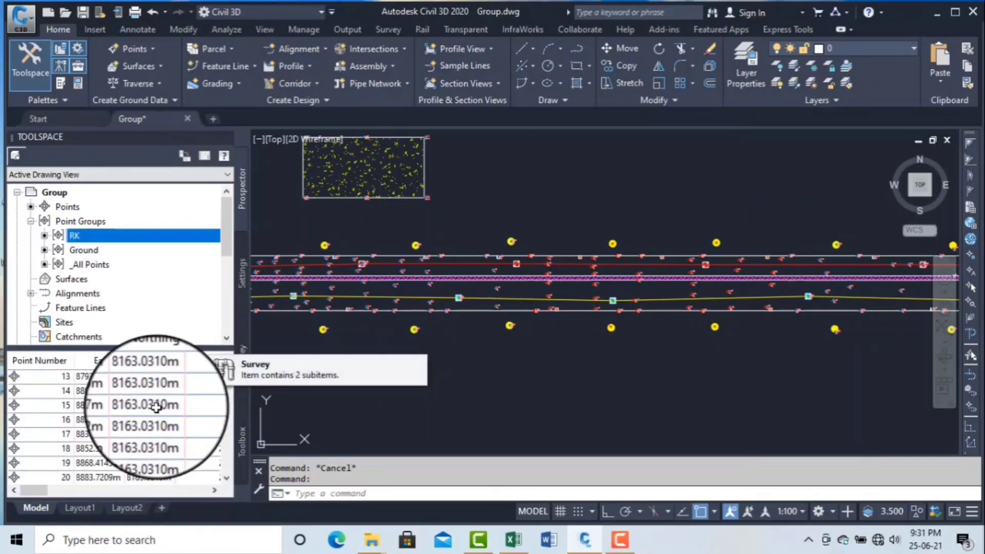
Check the Ground group's point elevations and raw descriptions, and return to the RK group's points
left_click(85, 250)
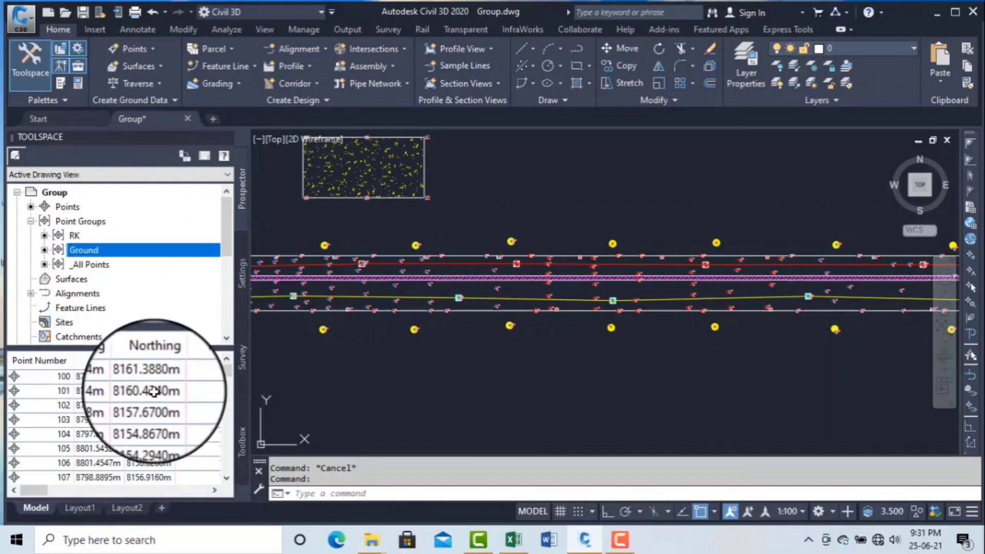
left_click(216, 489)
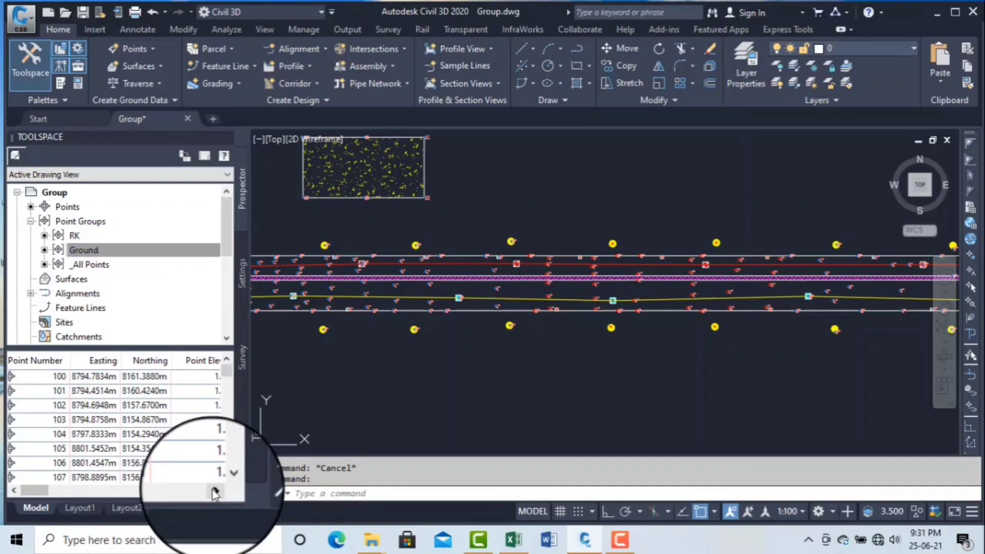
left_click(215, 489)
left_click(216, 488)
left_click(215, 489)
left_click(215, 489)
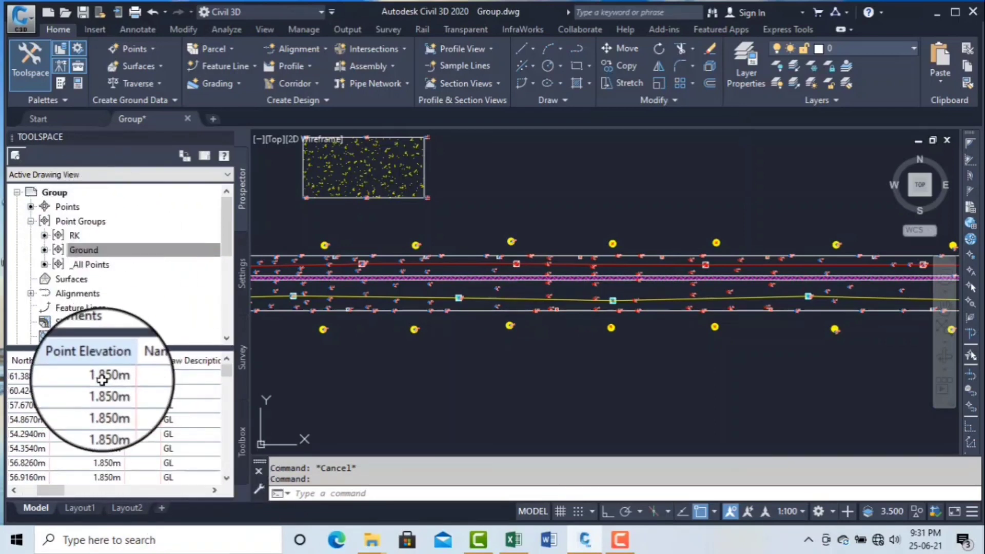
left_click(74, 235)
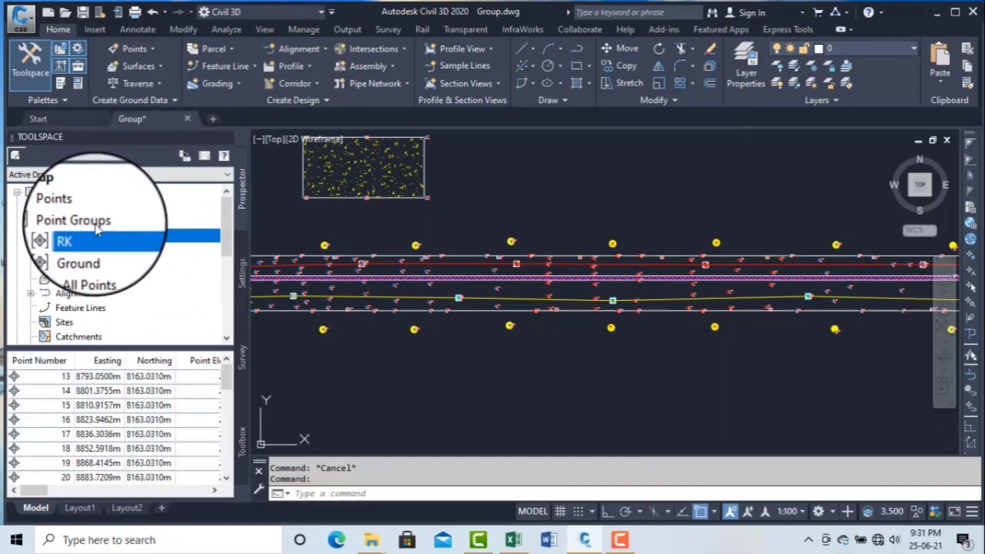
Examine the elevation and description labels of the conc points around both hatched concrete rectangles
scroll(374, 229, "up", 5)
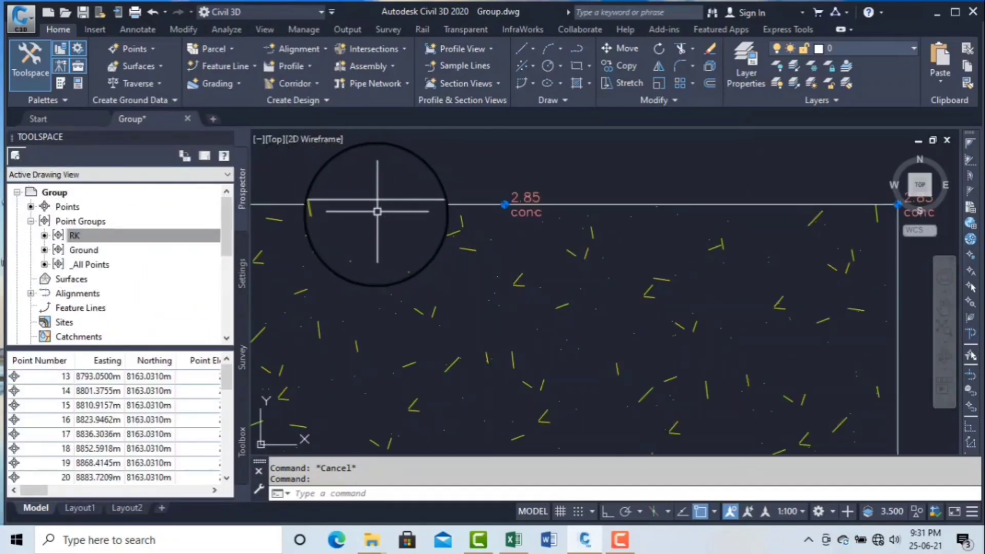
scroll(418, 220, "down", 3)
scroll(408, 213, "up", 6)
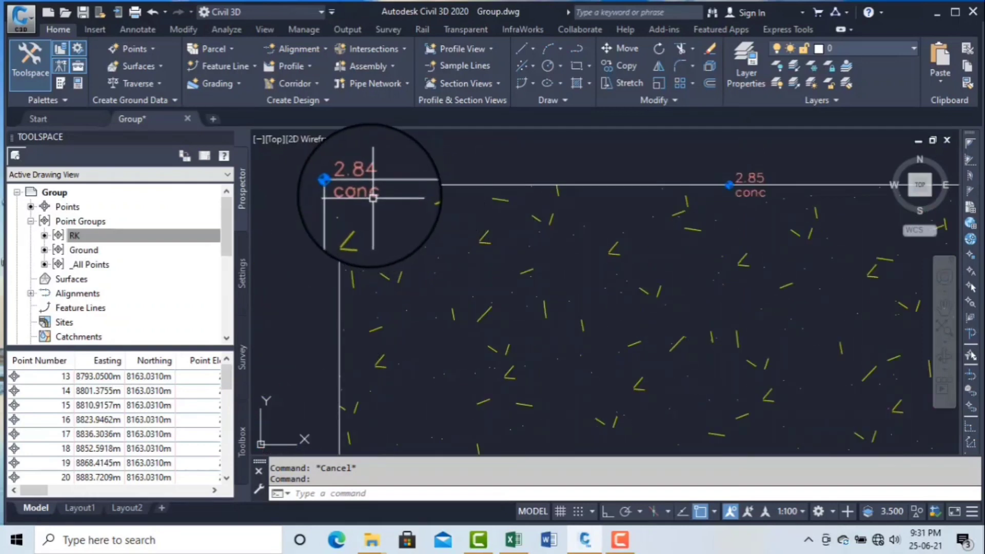
scroll(368, 192, "down", 5)
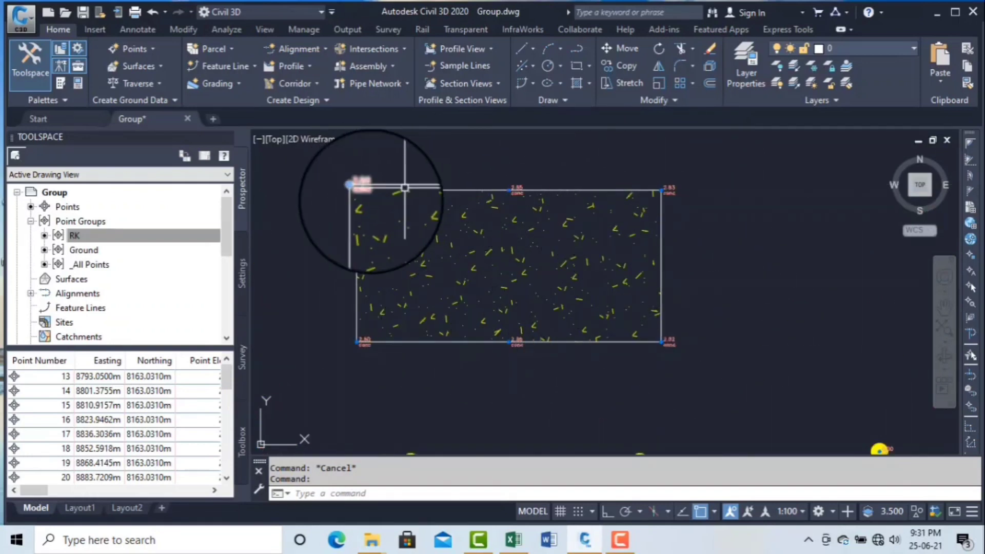
scroll(362, 191, "up", 6)
scroll(367, 200, "down", 4)
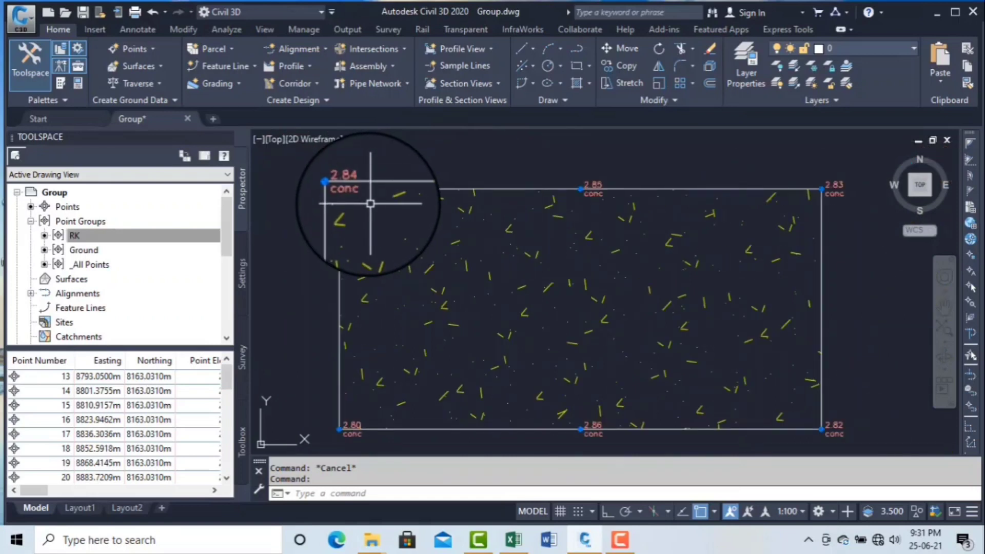
scroll(339, 191, "up", 3)
scroll(334, 185, "down", 2)
scroll(347, 334, "down", 3)
scroll(348, 343, "up", 7)
scroll(497, 279, "down", 5)
scroll(621, 186, "up", 5)
scroll(615, 184, "down", 5)
scroll(615, 185, "up", 3)
scroll(611, 224, "down", 4)
scroll(570, 234, "up", 6)
scroll(487, 223, "up", 2)
scroll(446, 213, "down", 5)
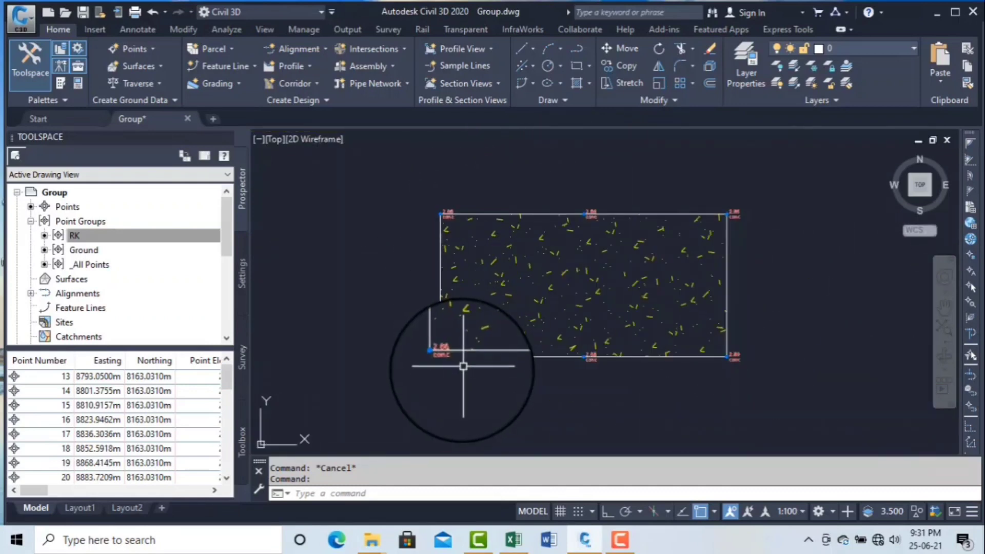
scroll(456, 368, "up", 5)
scroll(456, 368, "down", 5)
scroll(611, 248, "up", 6)
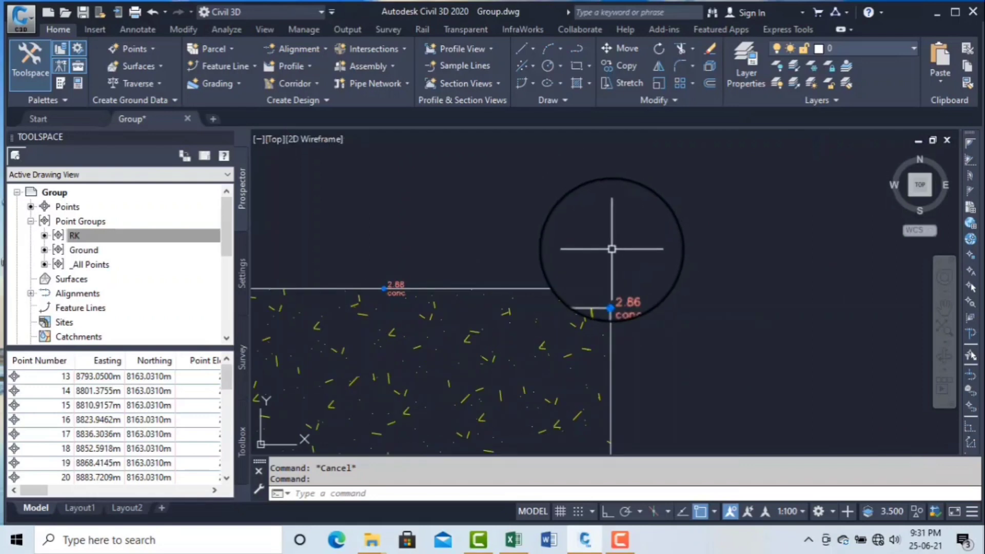
scroll(610, 254, "down", 5)
scroll(346, 286, "up", 6)
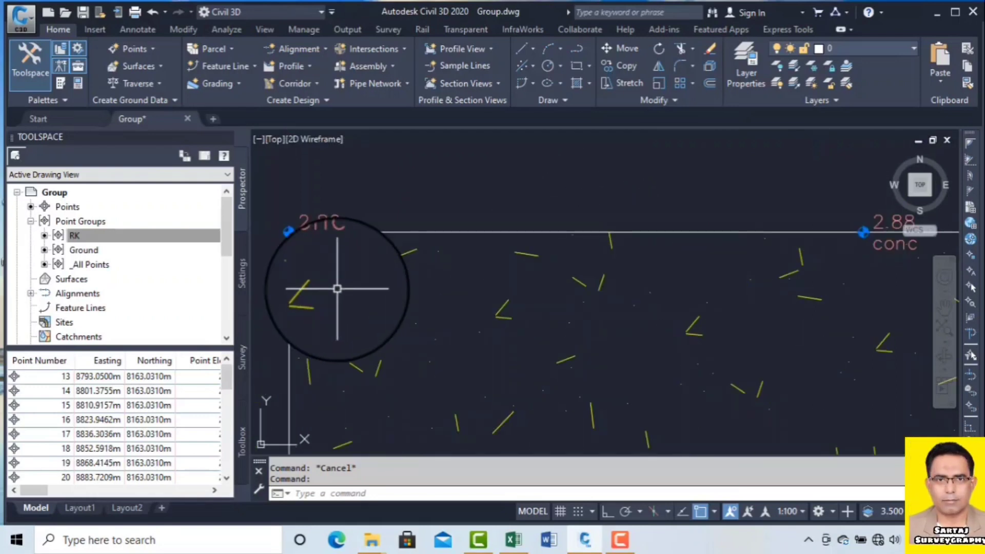
scroll(344, 275, "down", 5)
scroll(484, 273, "up", 3)
scroll(287, 269, "up", 2)
middle_click_drag(288, 268, 397, 290)
scroll(397, 290, "down", 7)
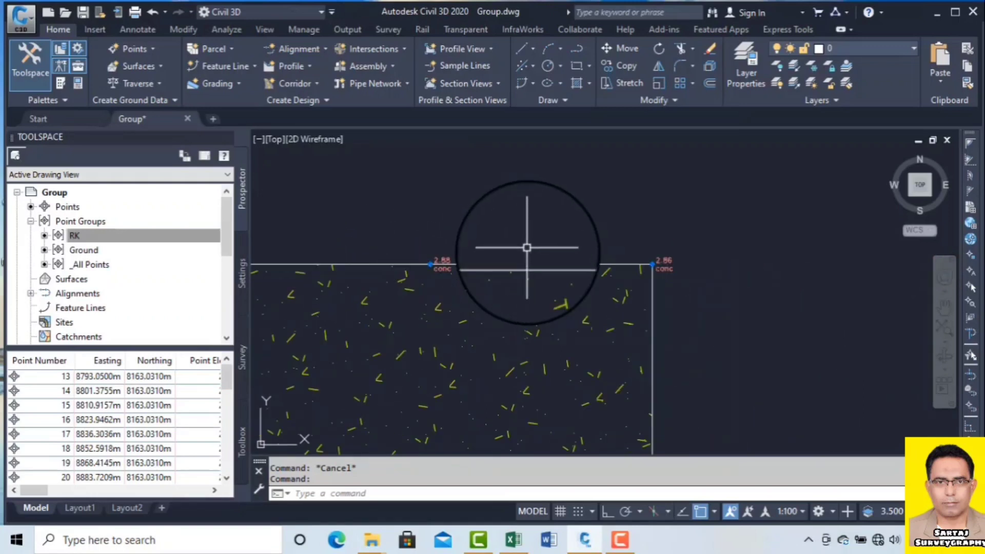
right_click(78, 221)
left_click(113, 227)
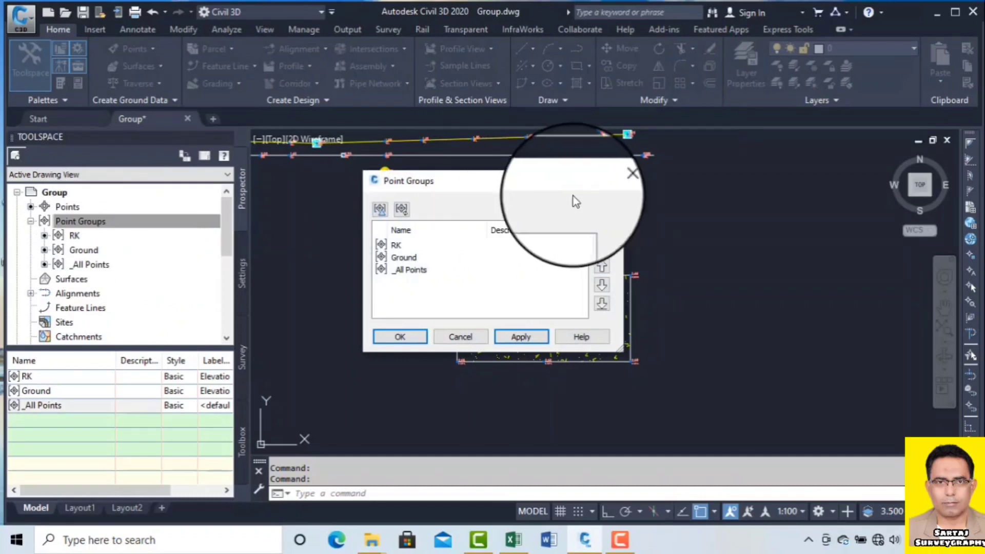
left_click(613, 181)
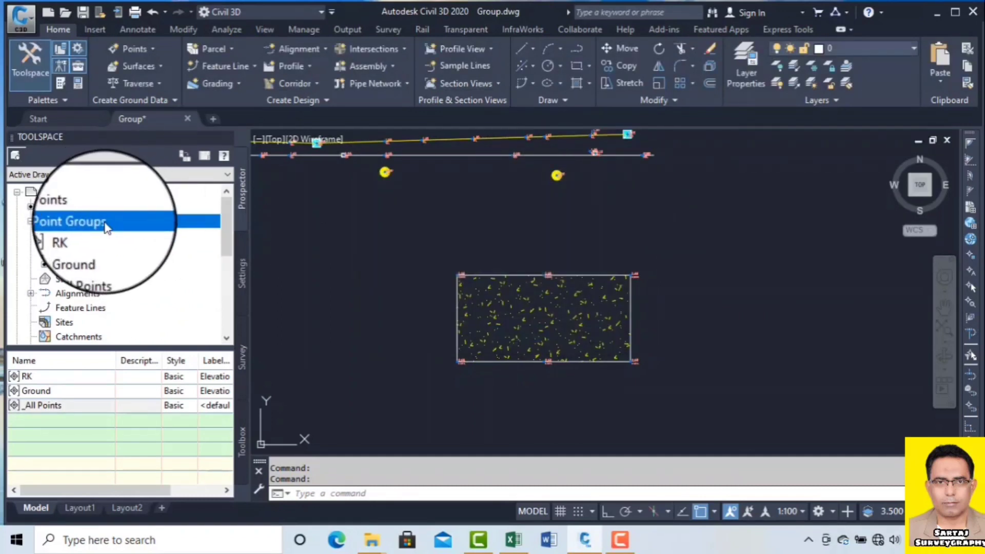
Start a new point group, name it CONC and check its point list
right_click(105, 223)
left_click(146, 254)
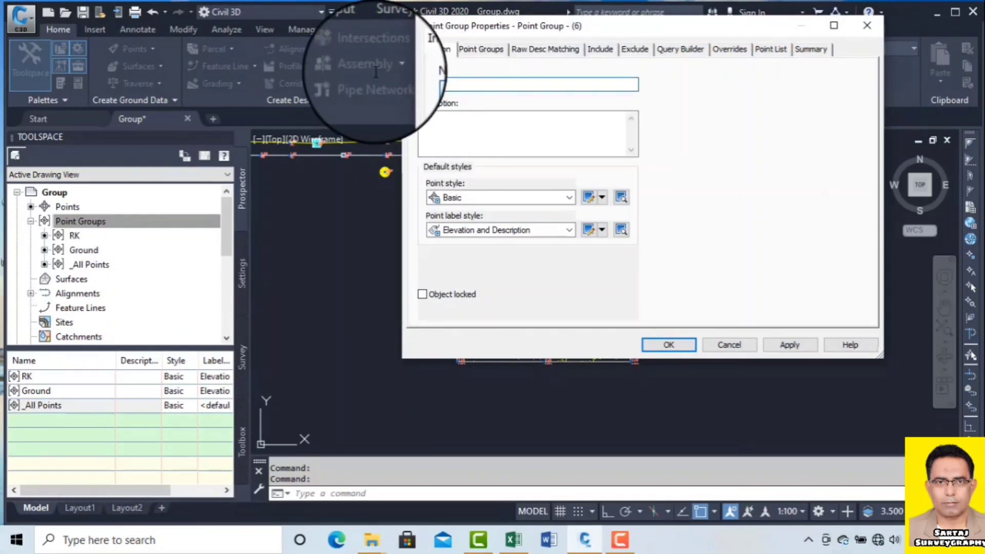
type("CONC")
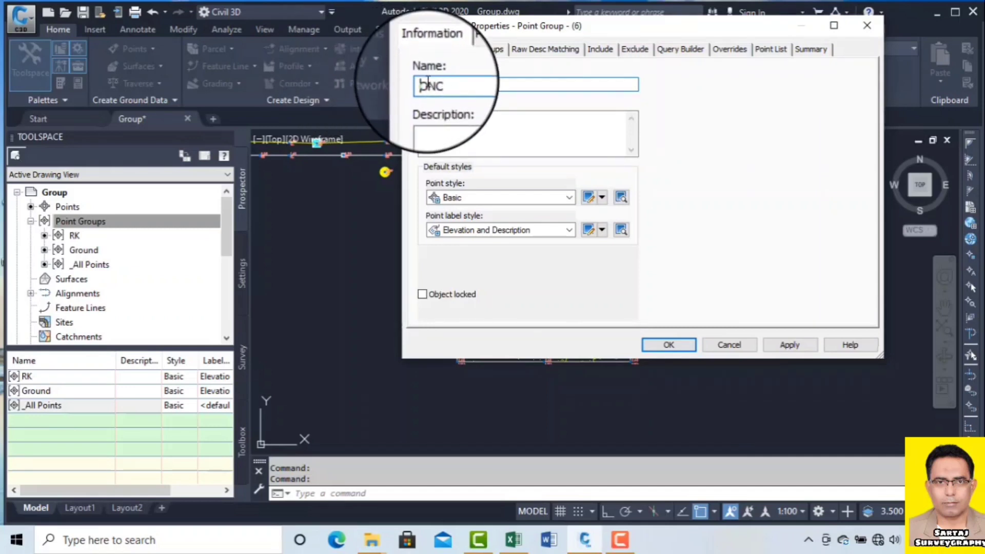
left_click(771, 50)
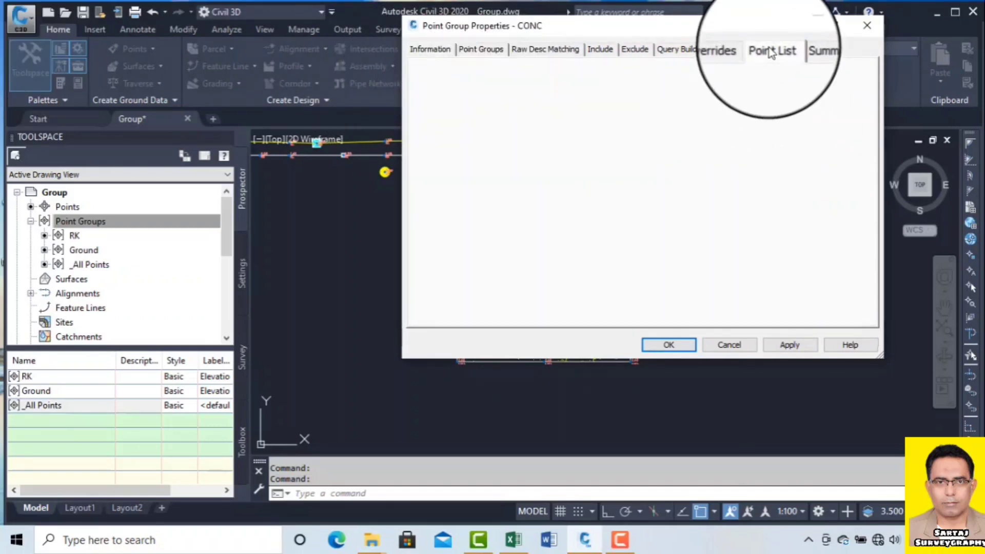
Include points with elevations matching 2.80-2.9 in the CONC group and check the resulting point list
left_click(603, 49)
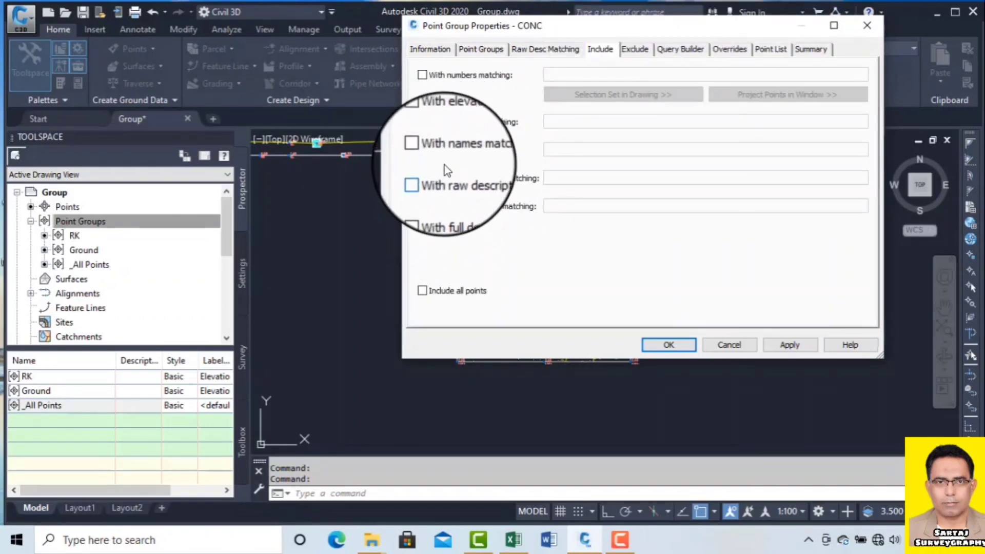
left_click(423, 122)
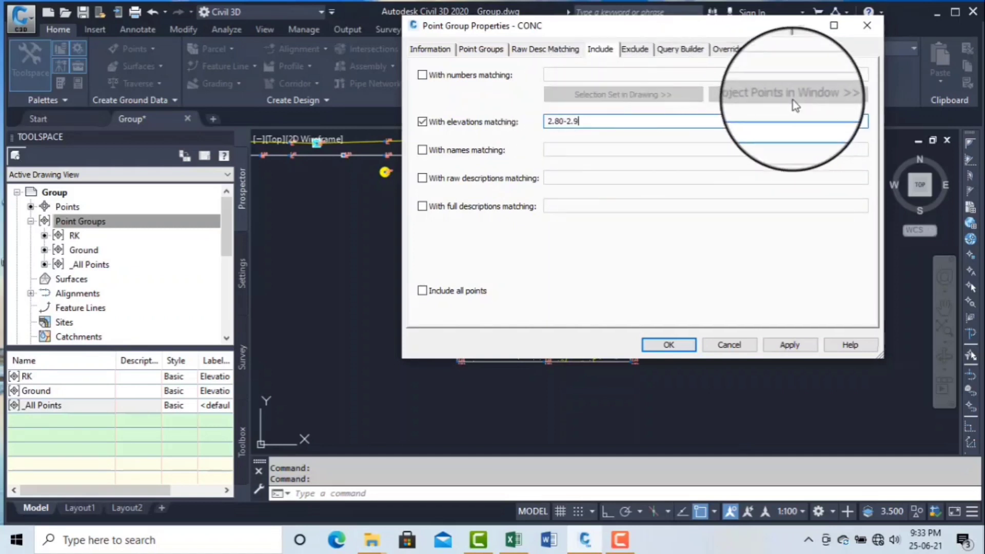
left_click(781, 53)
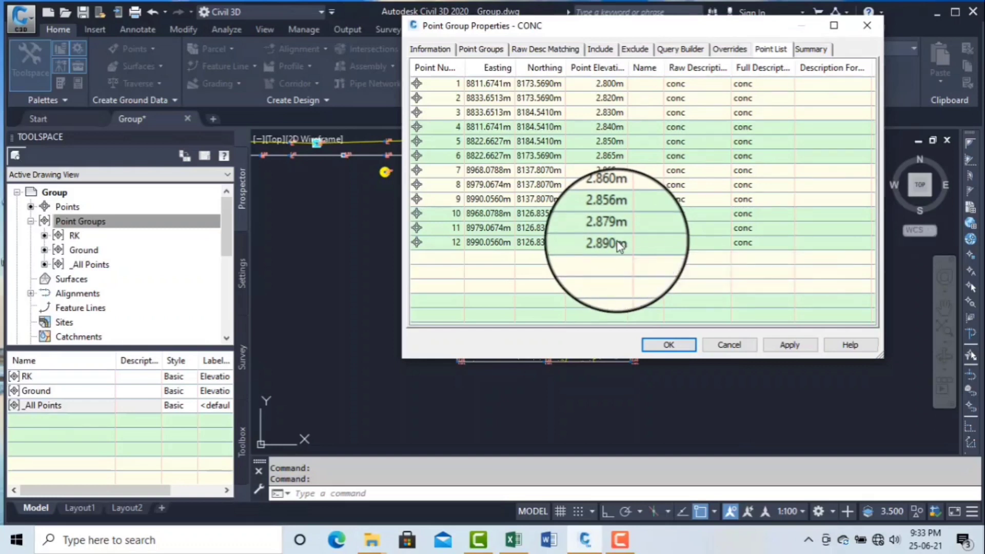
left_click(600, 49)
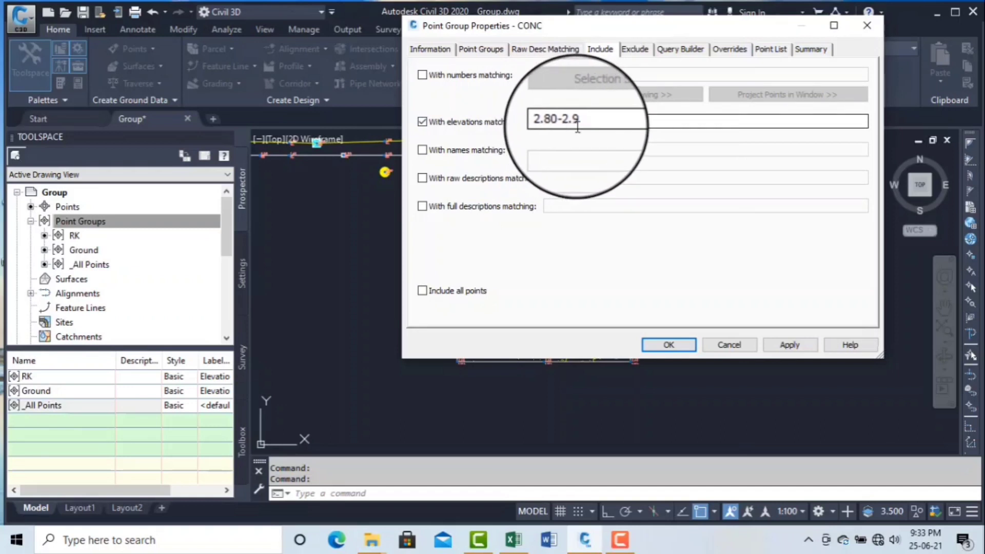
left_click(770, 49)
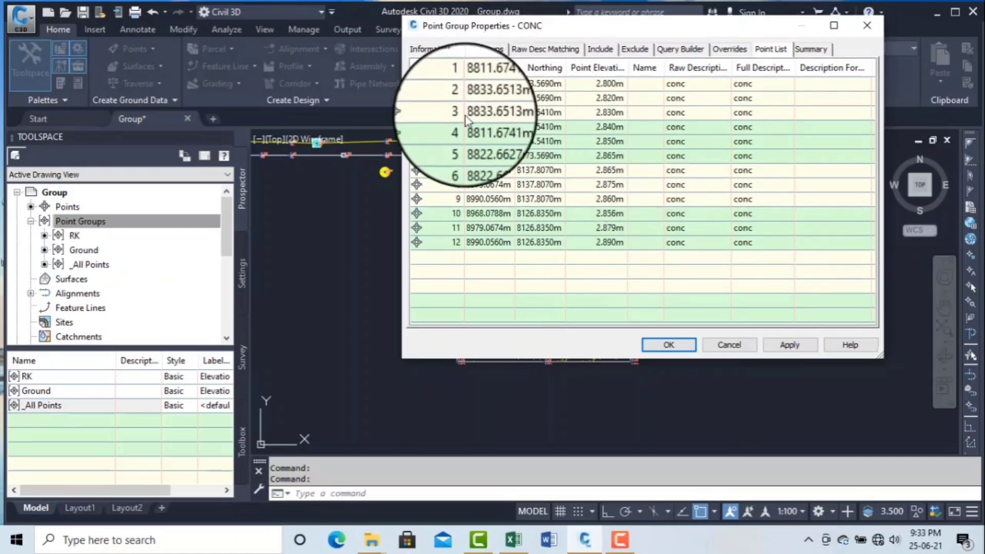
mouse_move(454, 246)
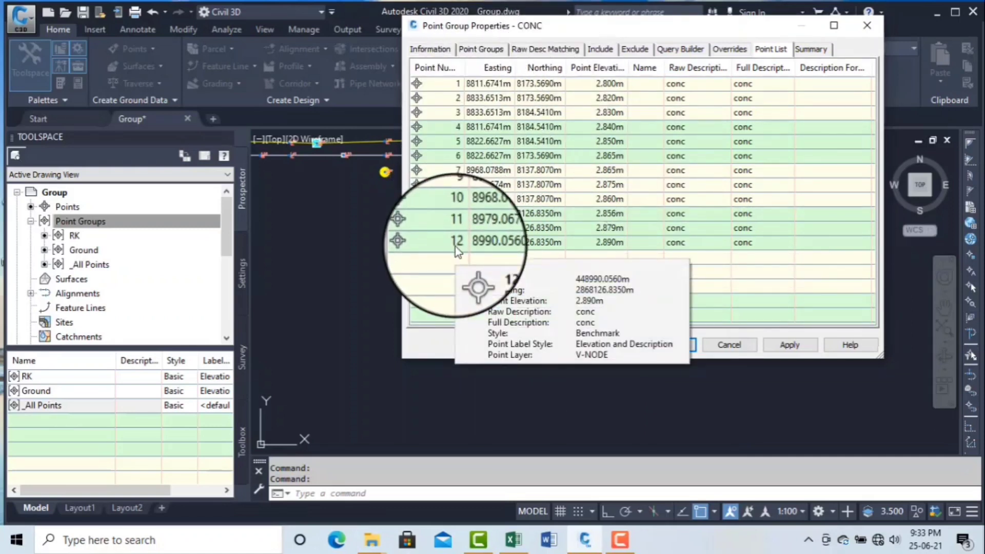
Try the elevation range 2.0-2.9 for the CONC group and review the points it includes
left_click(596, 54)
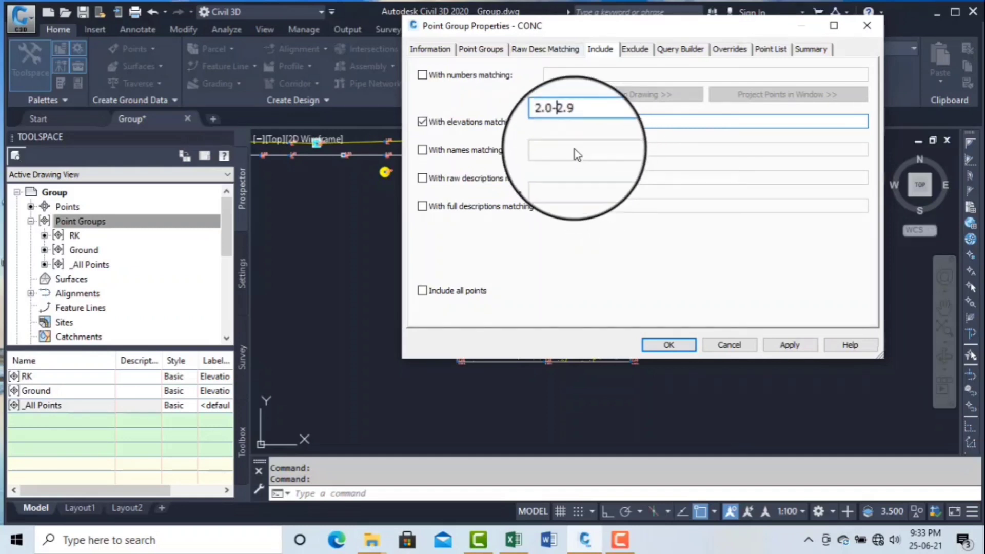
left_click(772, 49)
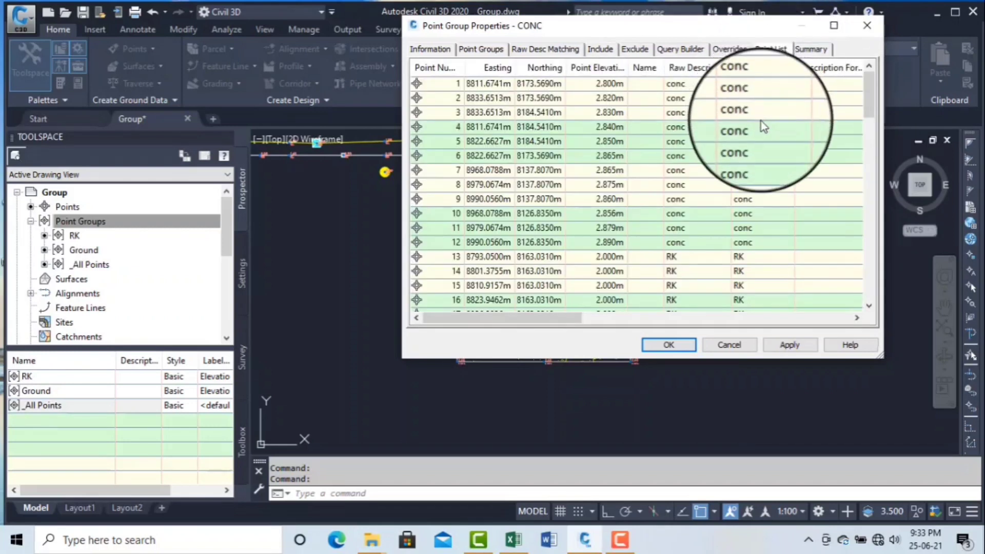
scroll(760, 129, "down", 8)
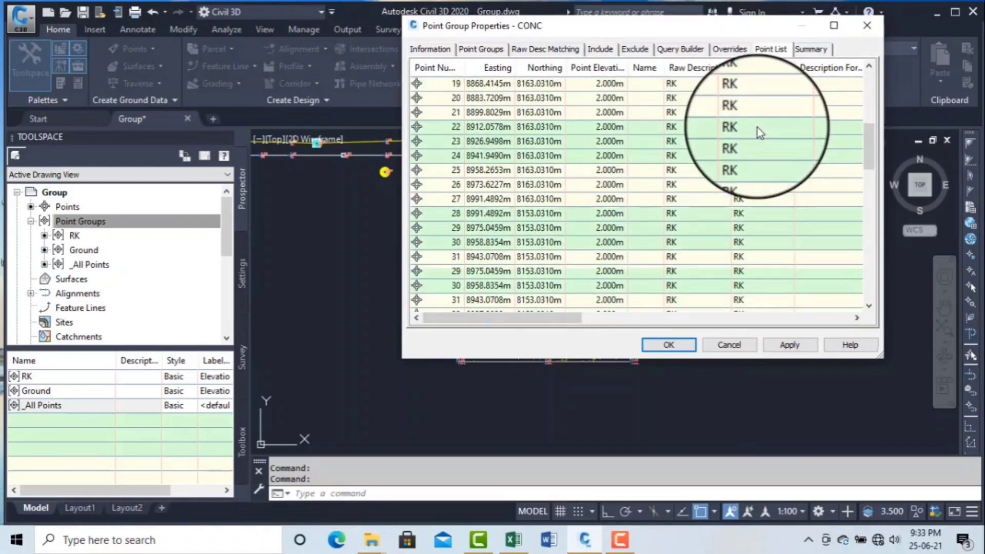
scroll(758, 132, "down", 20)
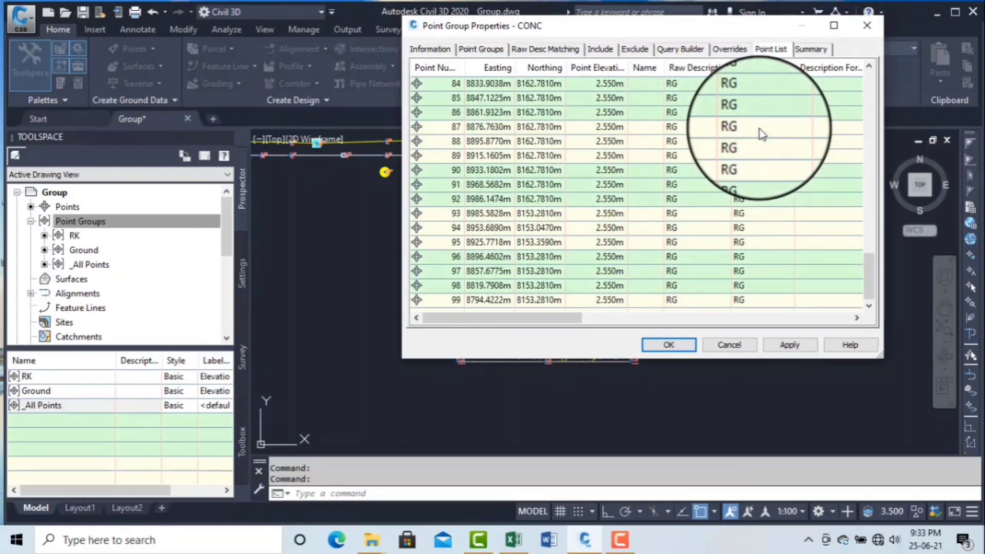
scroll(761, 131, "up", 20)
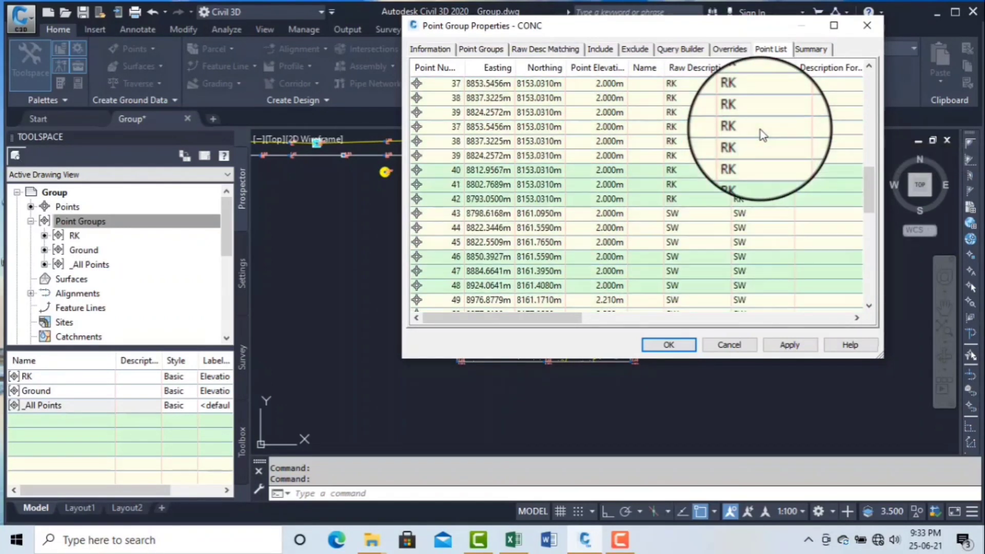
scroll(760, 130, "up", 7)
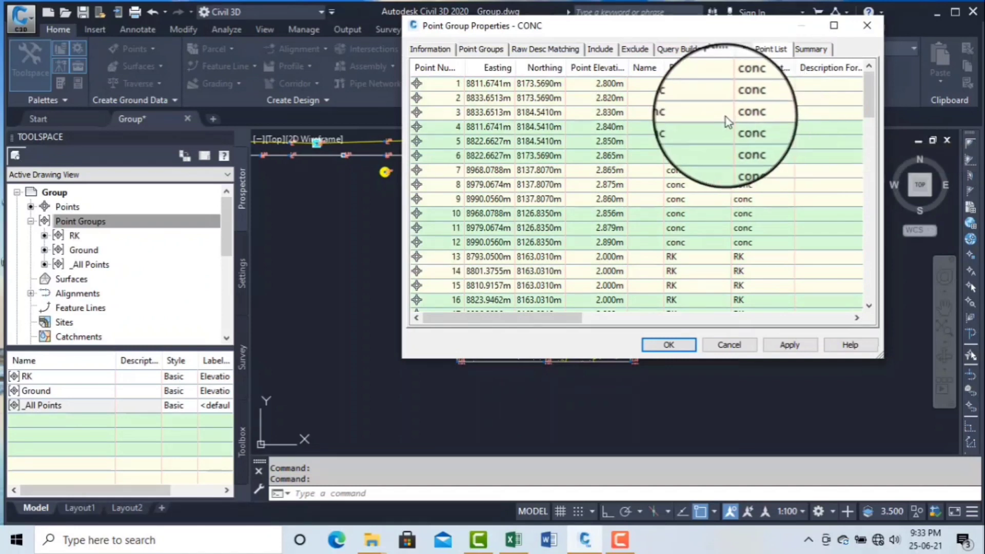
Set the CONC group's elevation range to 2.8-2.9 and check its point list
left_click(598, 50)
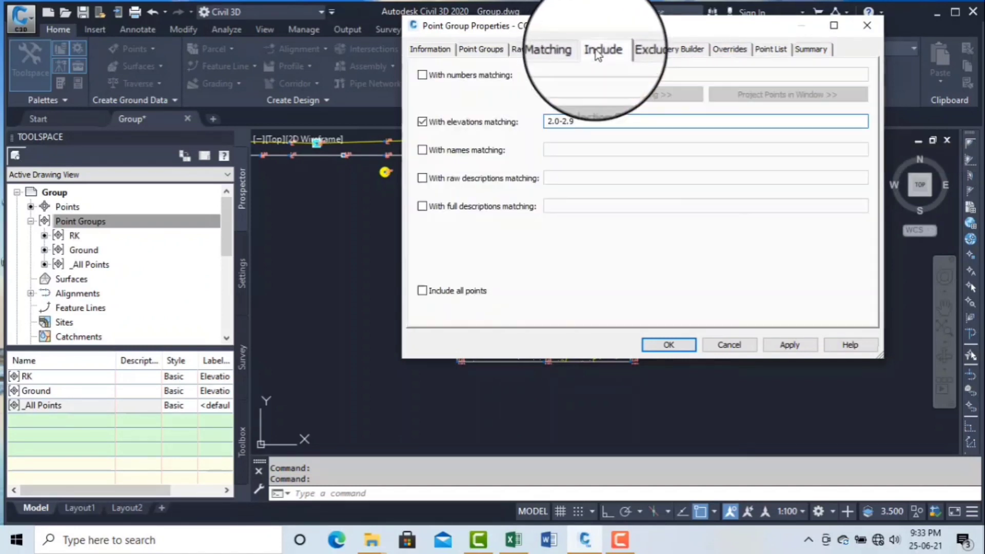
left_click(560, 121)
key("BackSpace")
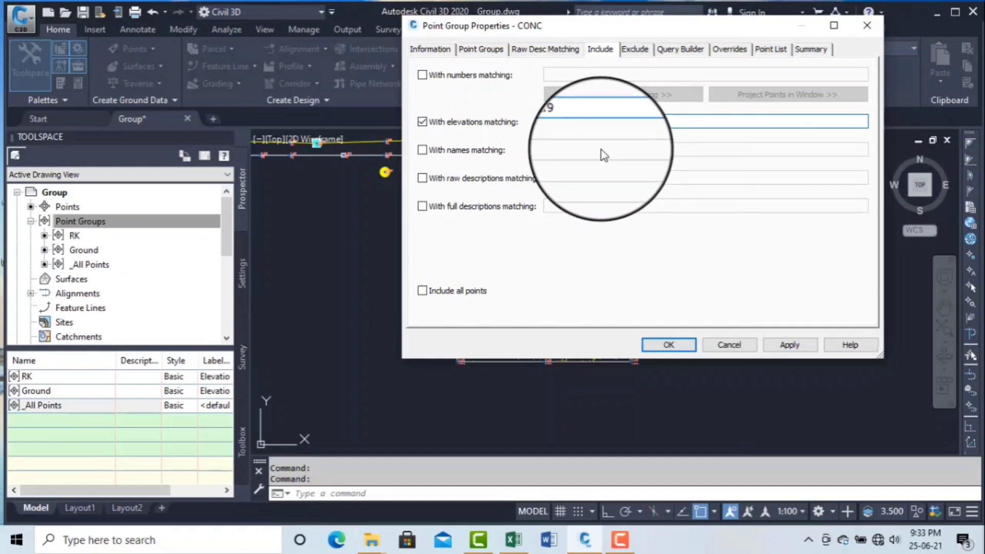
type("8-2")
left_click(770, 49)
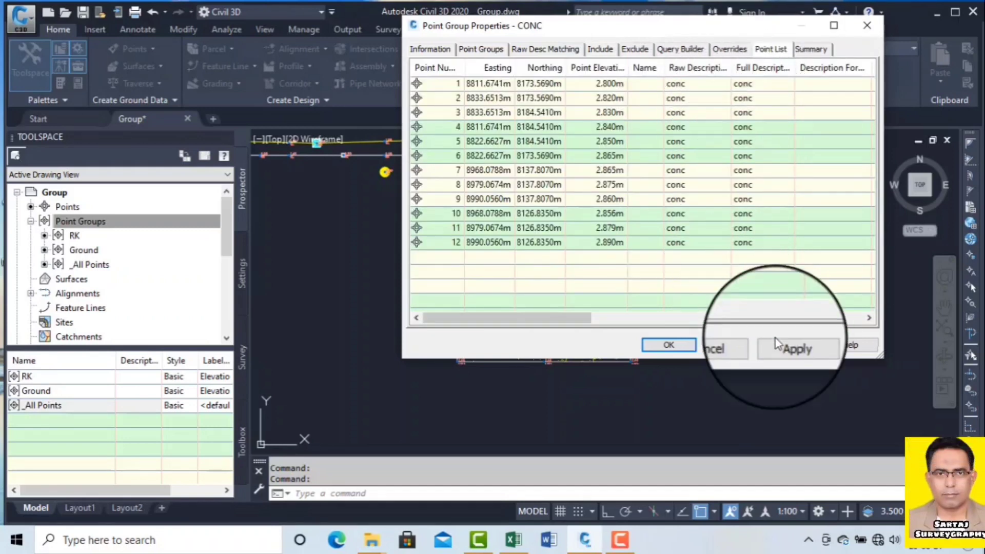
Apply the CONC group's settings and finish creating the group
left_click(789, 345)
left_click(676, 349)
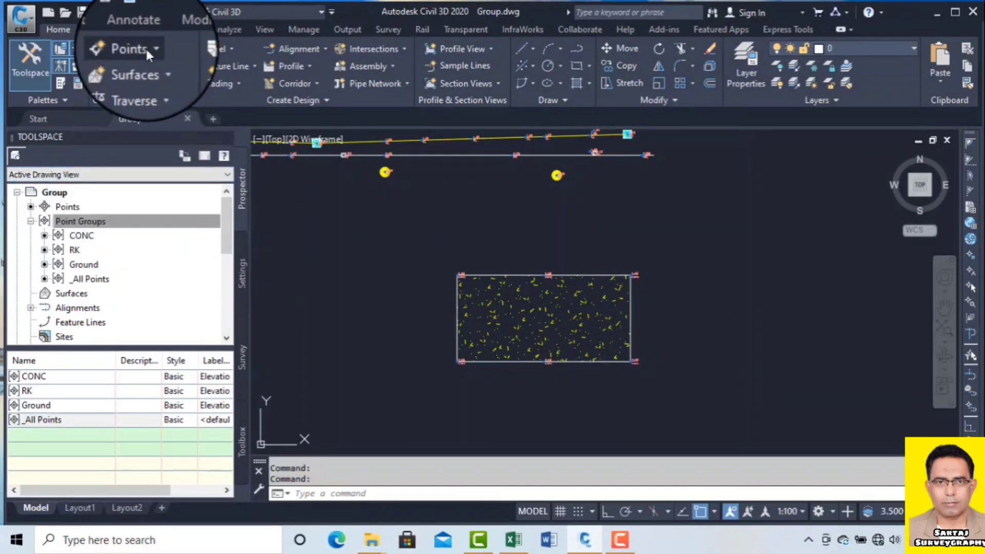
Start a new point group, name it LP and check its point list
left_click(146, 48)
left_click(167, 193)
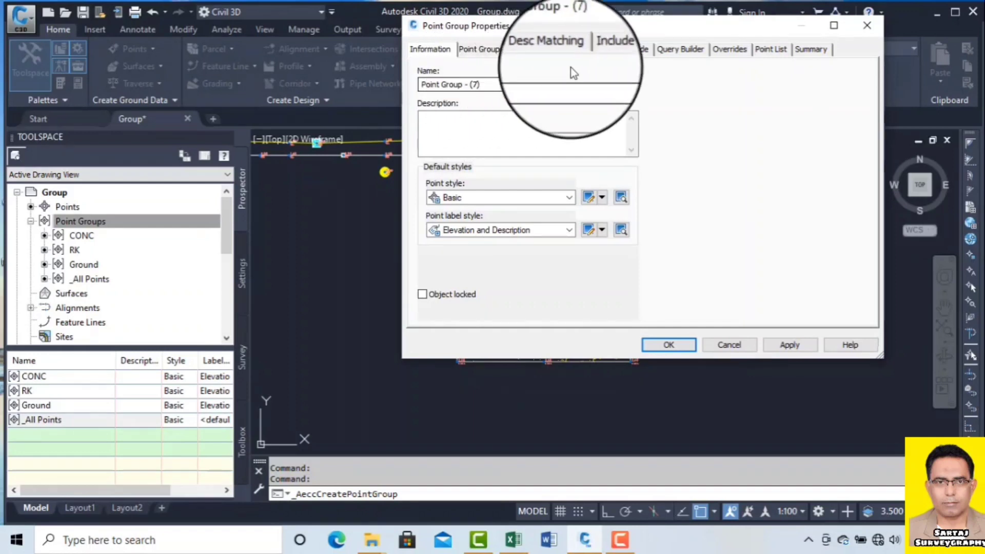
left_click(487, 51)
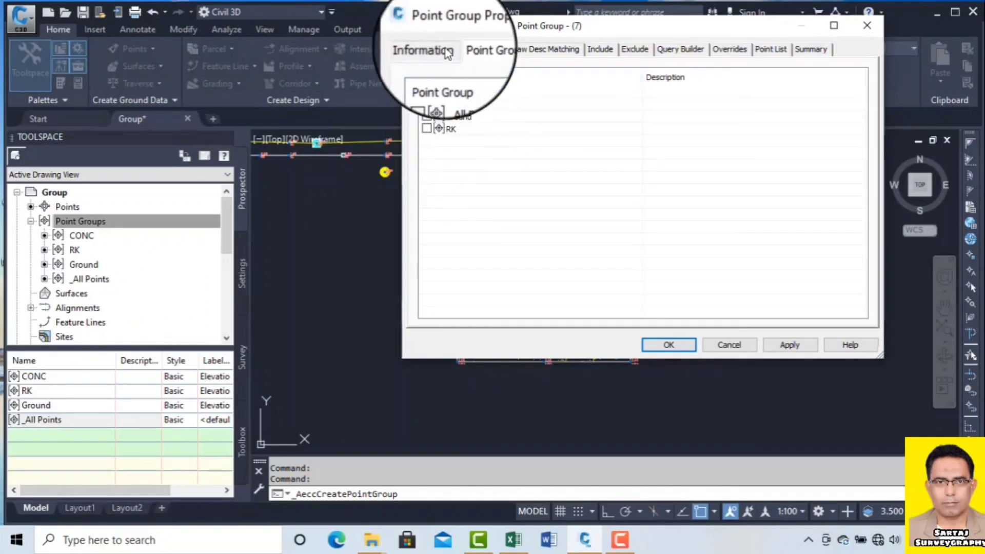
left_click(448, 52)
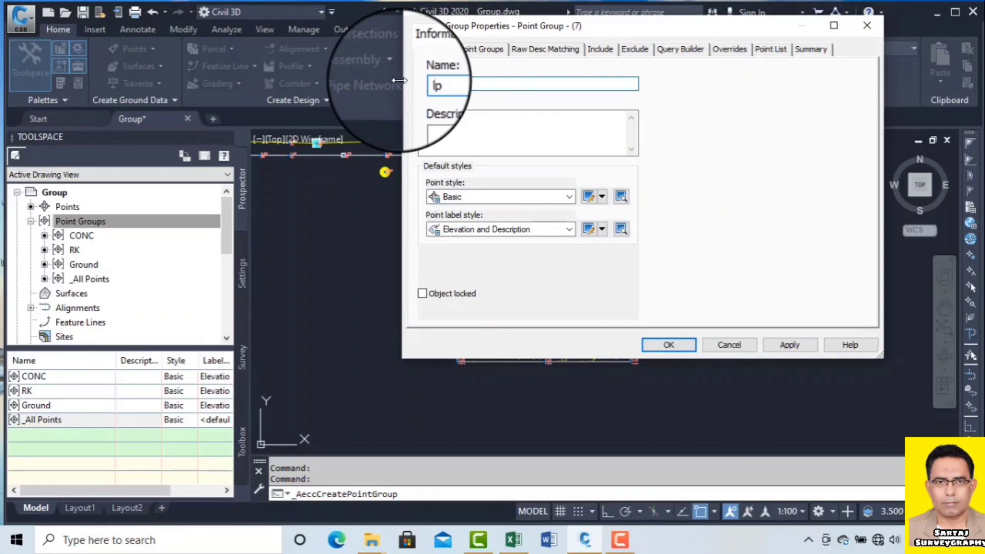
key("BackSpace")
type("P")
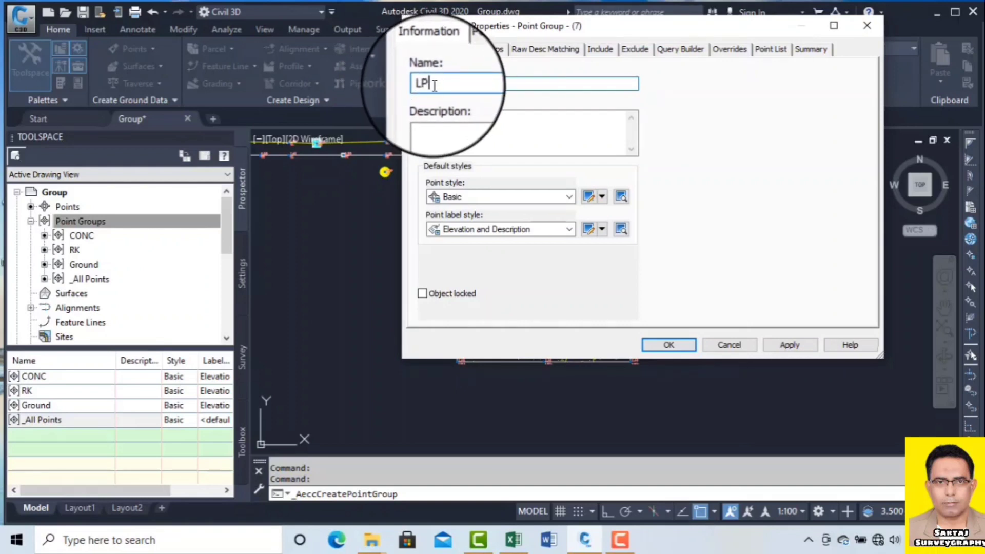
left_click(770, 49)
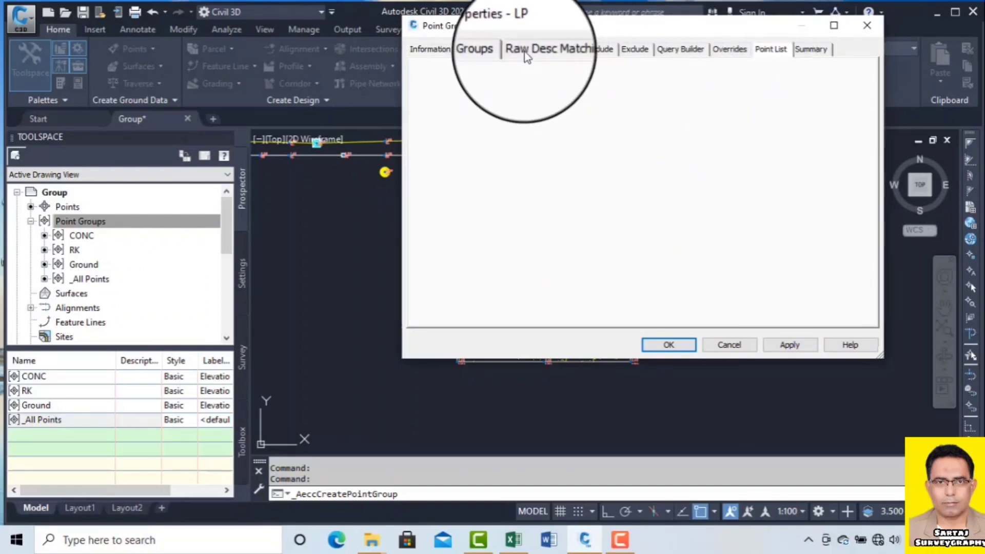
Include points with numbers matching 61-70 in the LP group and check the resulting point list
left_click(599, 50)
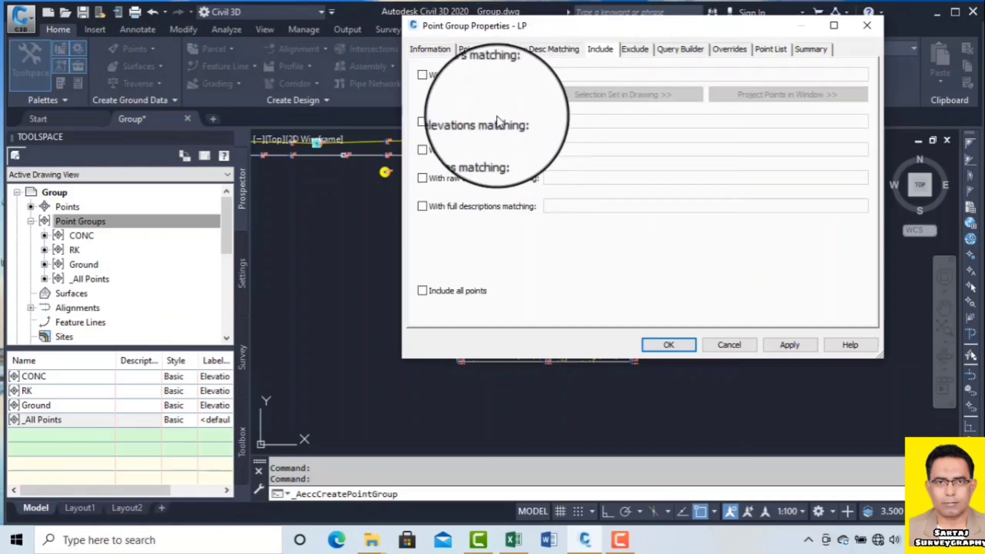
left_click(422, 76)
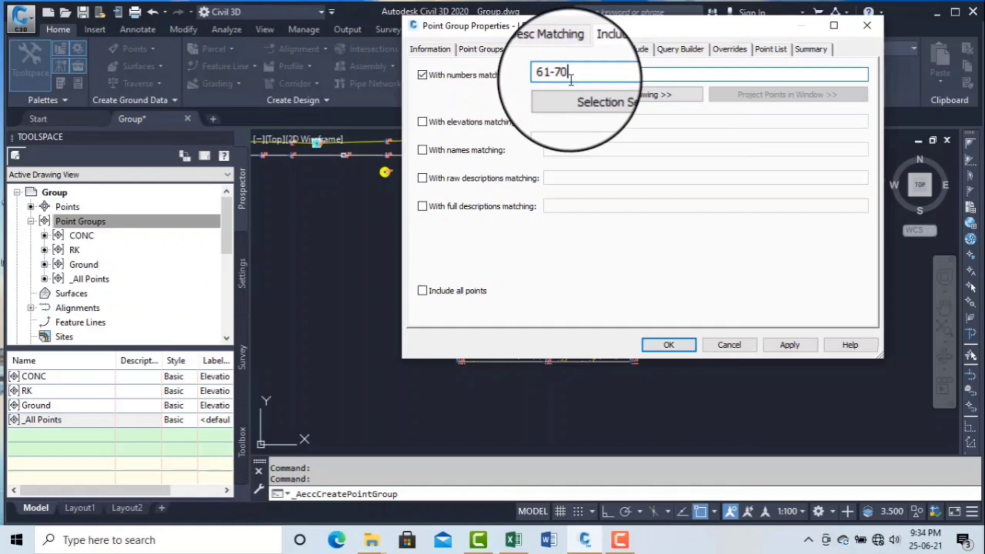
left_click(764, 54)
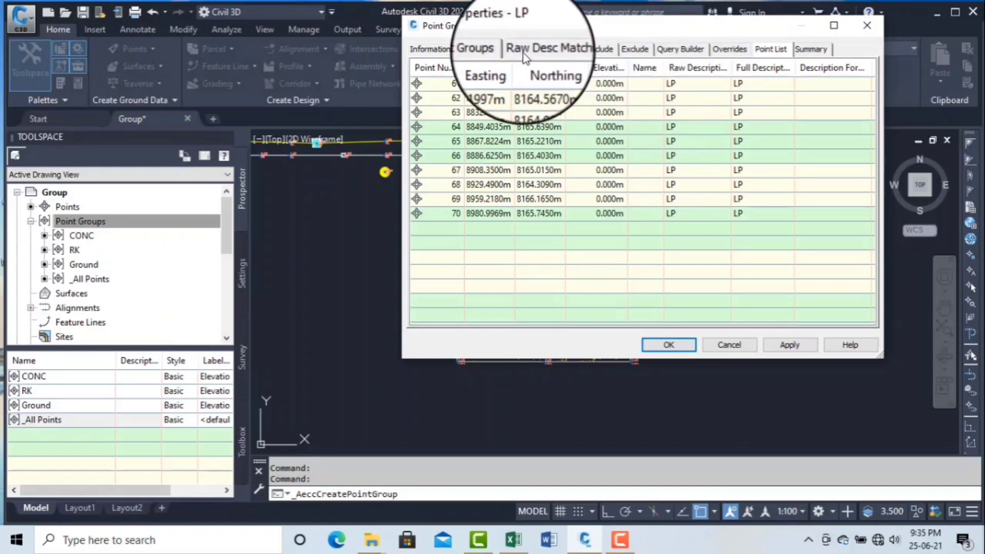
Switch to the RD workbook in Excel and examine which point numbers carry the LP description, then return to the group's include criteria in Civil 3D
left_click(598, 50)
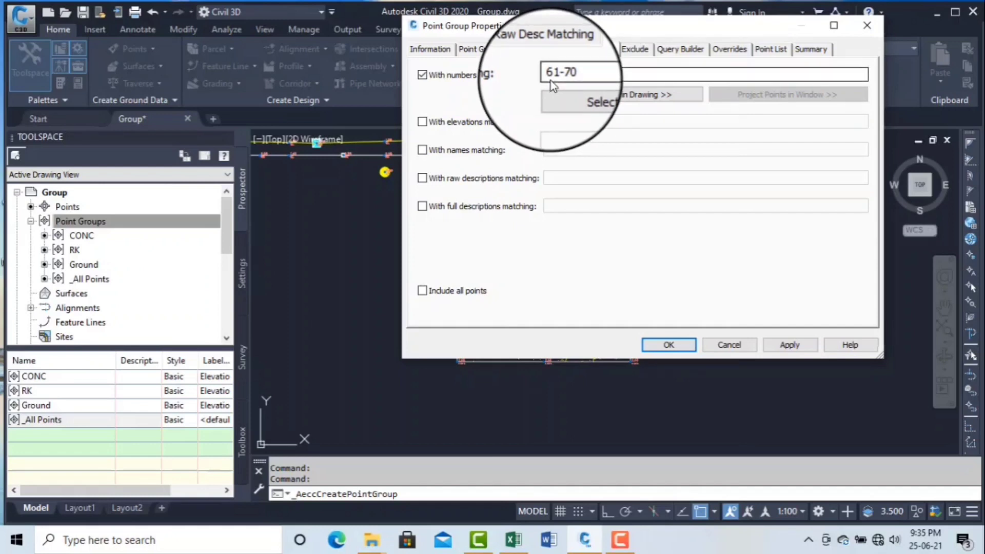
left_click(516, 539)
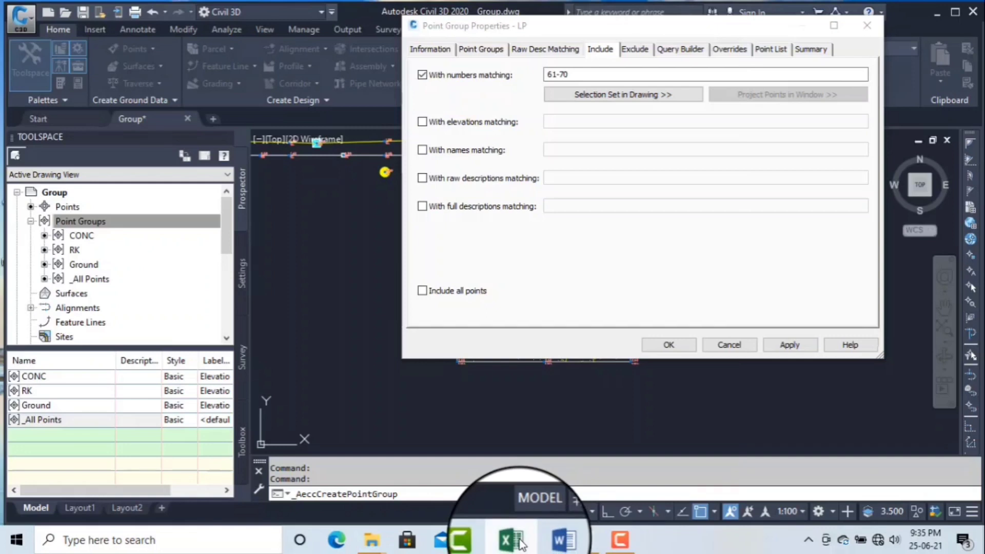
left_click(515, 540)
scroll(237, 325, "down", 3)
scroll(237, 324, "down", 6)
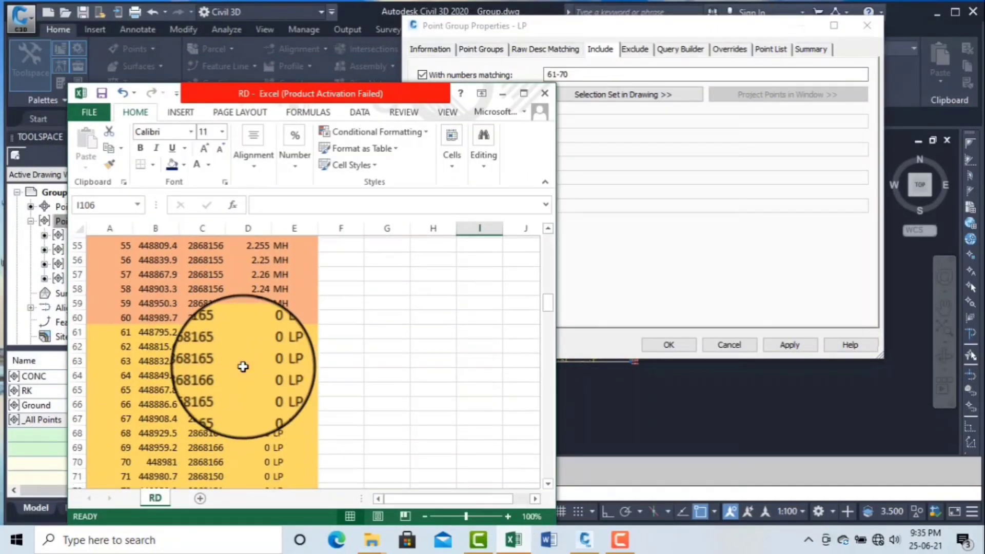
scroll(142, 336, "down", 5)
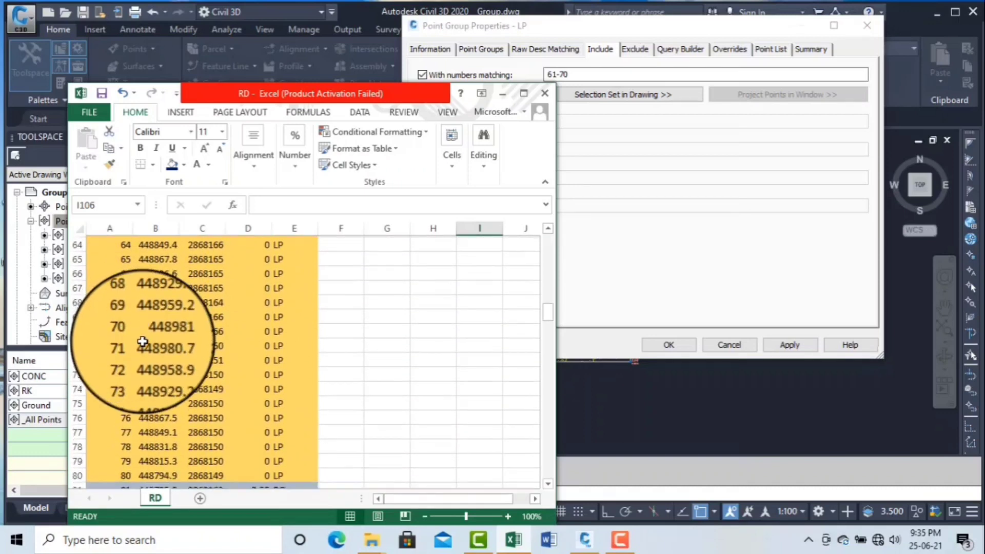
scroll(142, 344, "up", 5)
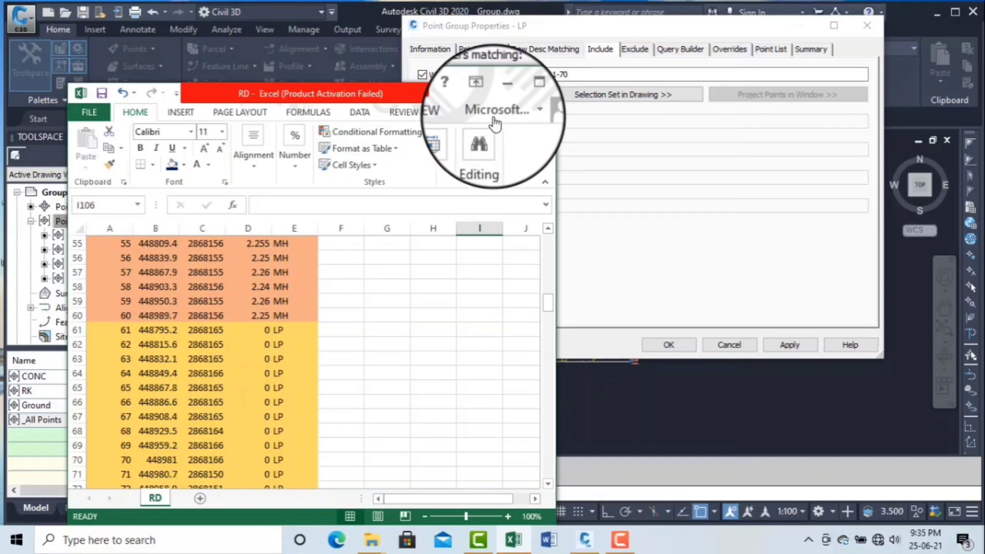
left_click(523, 93)
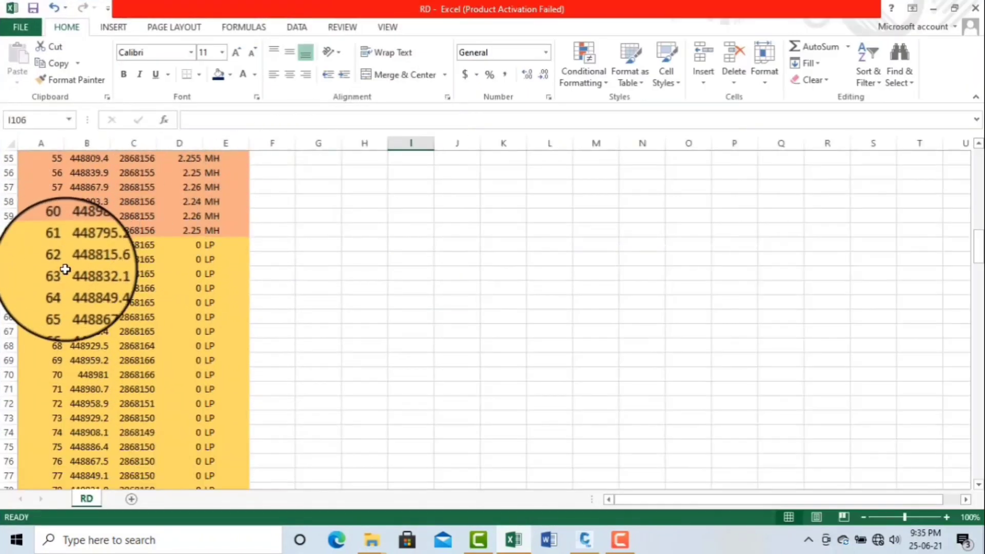
scroll(69, 270, "down", 1)
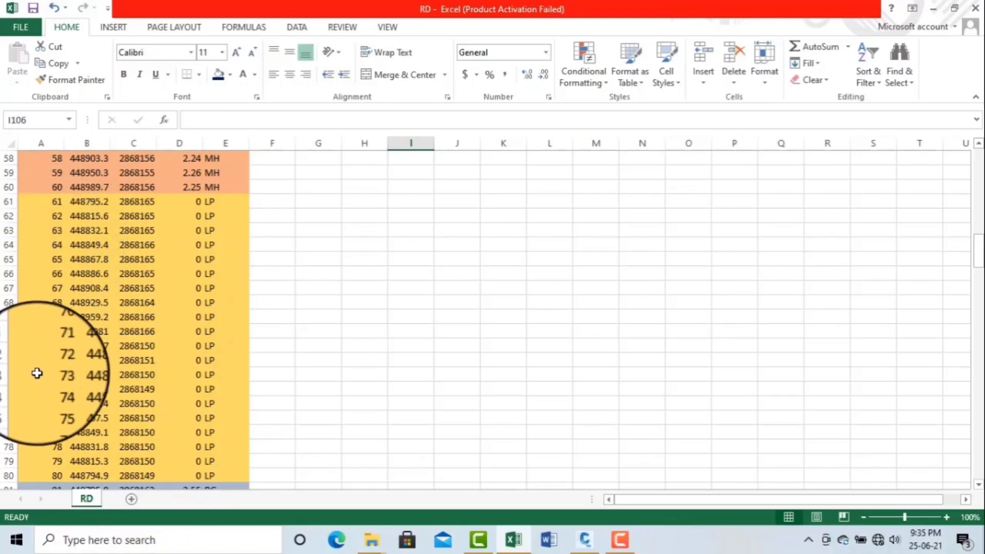
scroll(51, 458, "down", 1)
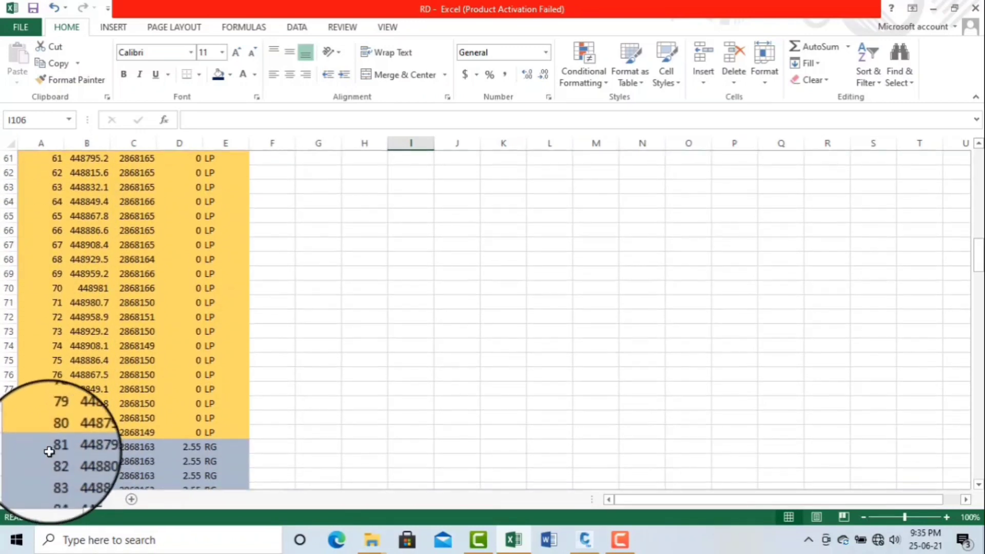
scroll(48, 446, "up", 1)
scroll(40, 387, "down", 1)
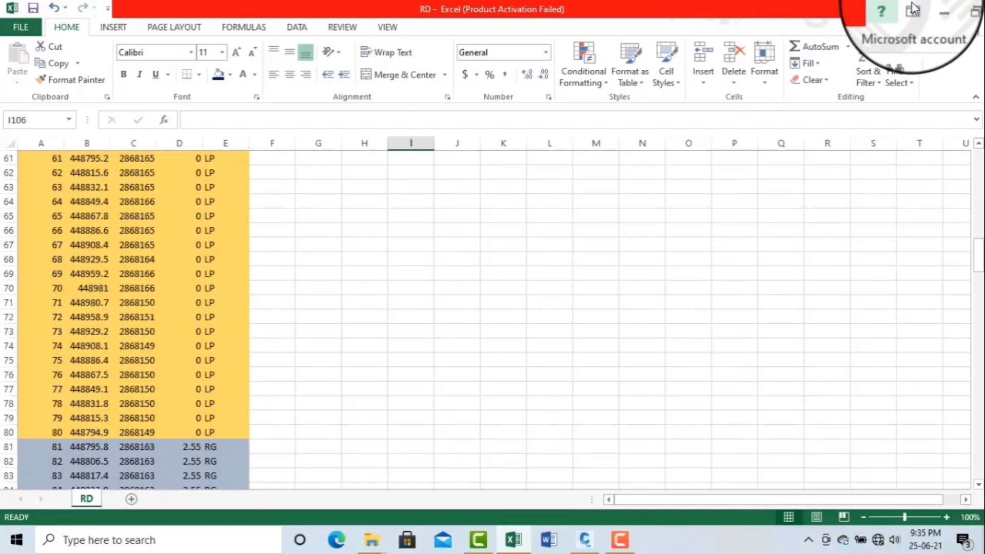
left_click(935, 6)
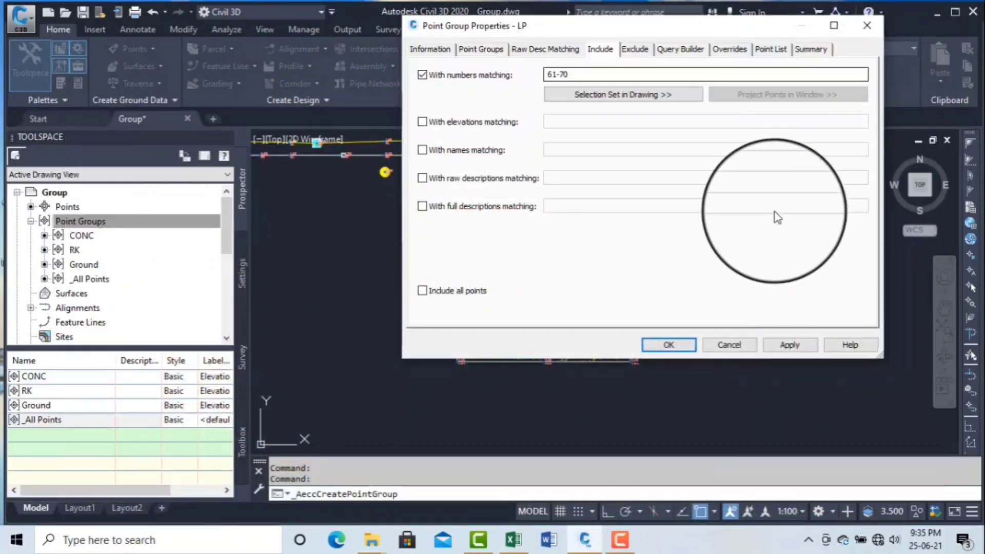
Add the number range 71-80 to the LP group's matching numbers and check the resulting point list
left_click(587, 73)
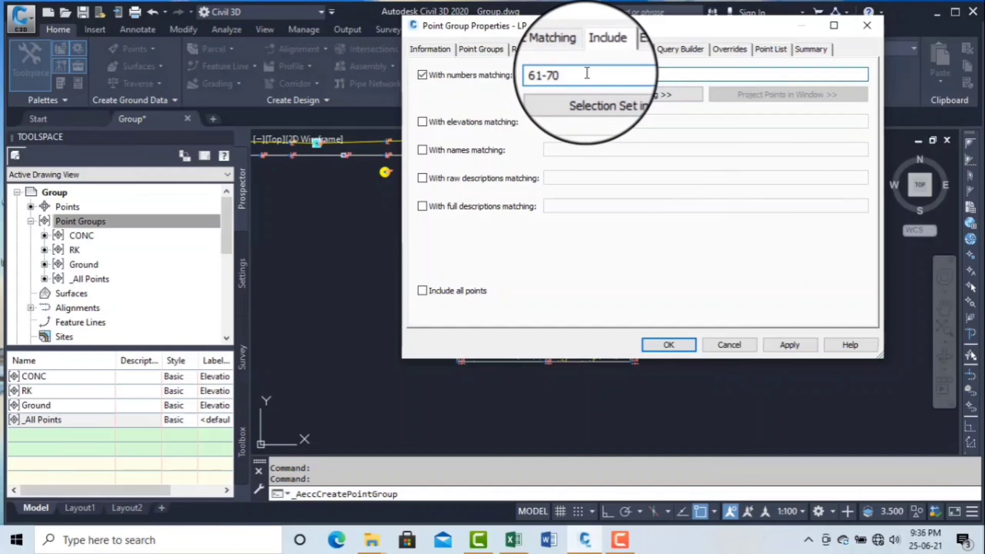
type(",71-80")
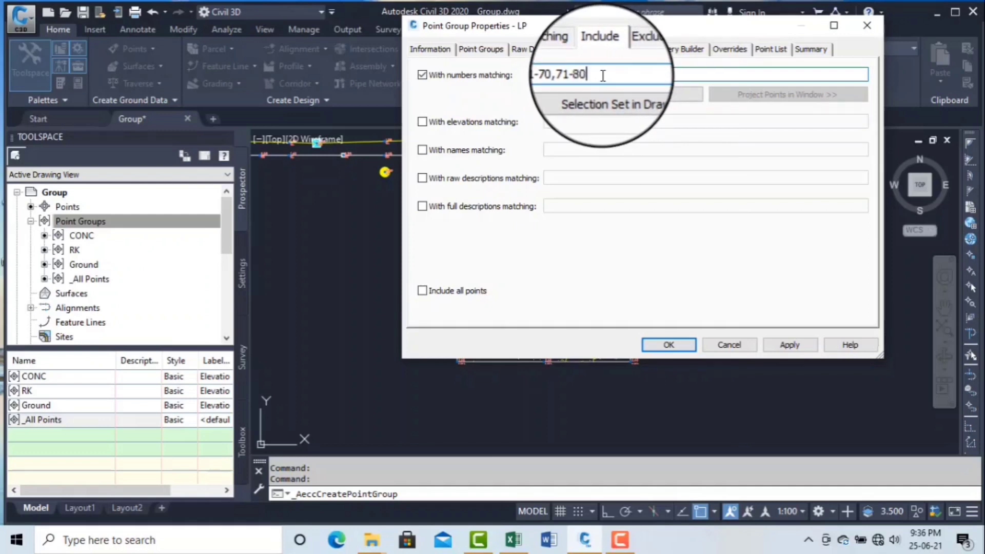
left_click(780, 50)
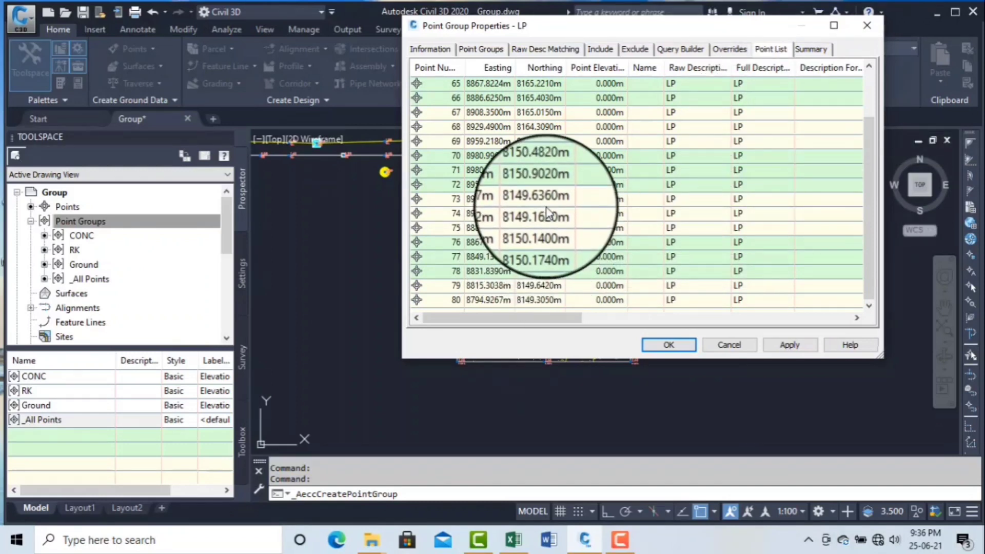
Review the existing point groups offered for inclusion, leave them out of LP, and finish creating the LP group
left_click(481, 49)
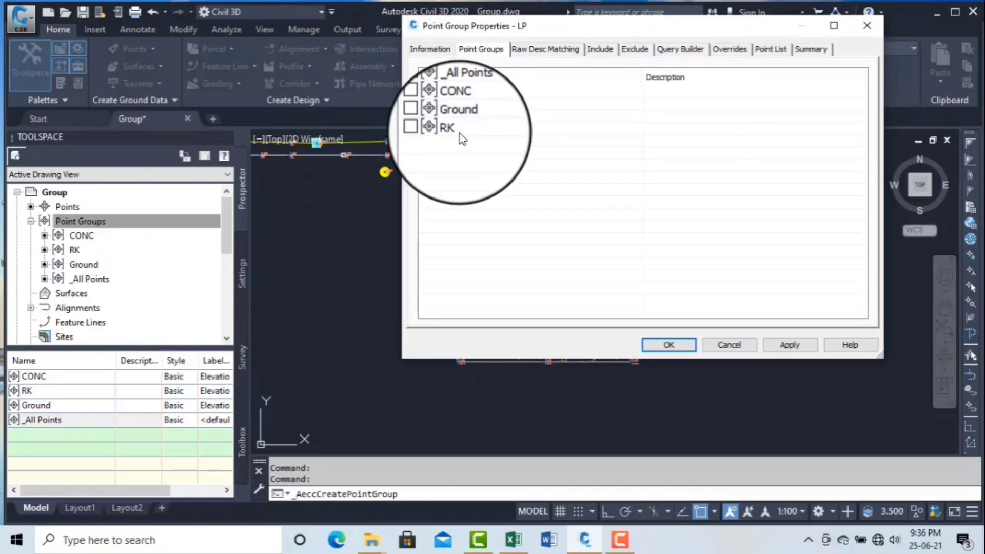
left_click(785, 348)
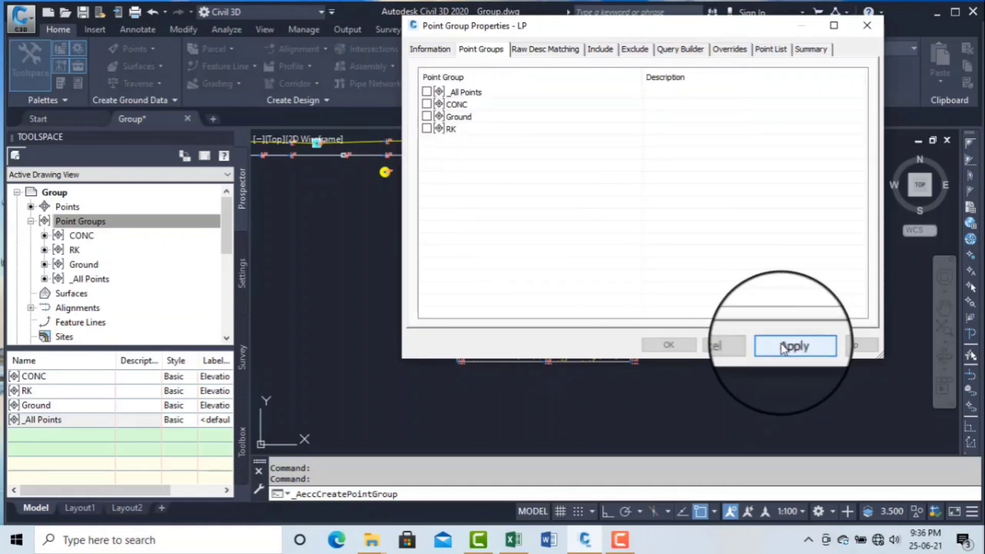
left_click(793, 344)
left_click(665, 345)
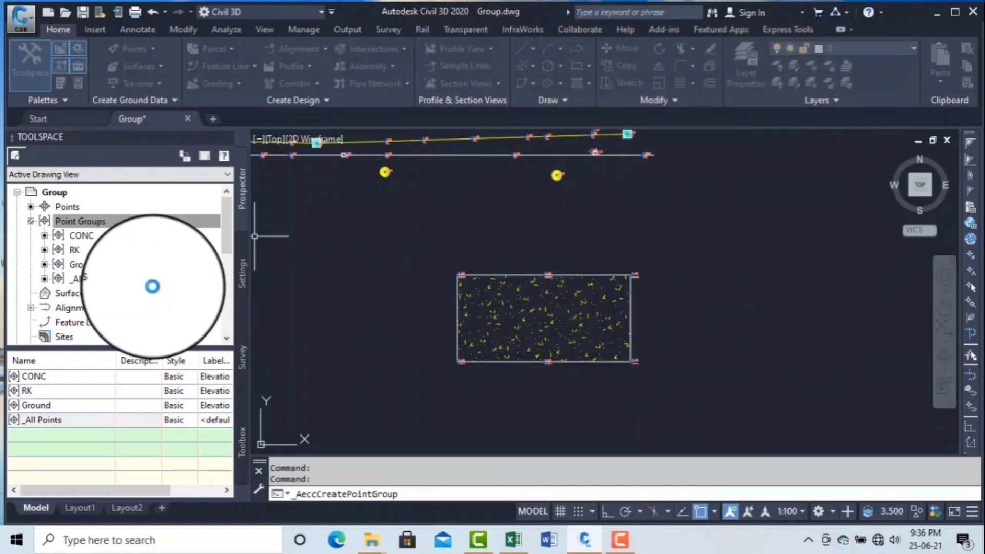
Start another new point group and review the point groups it can include and its point list
right_click(93, 226)
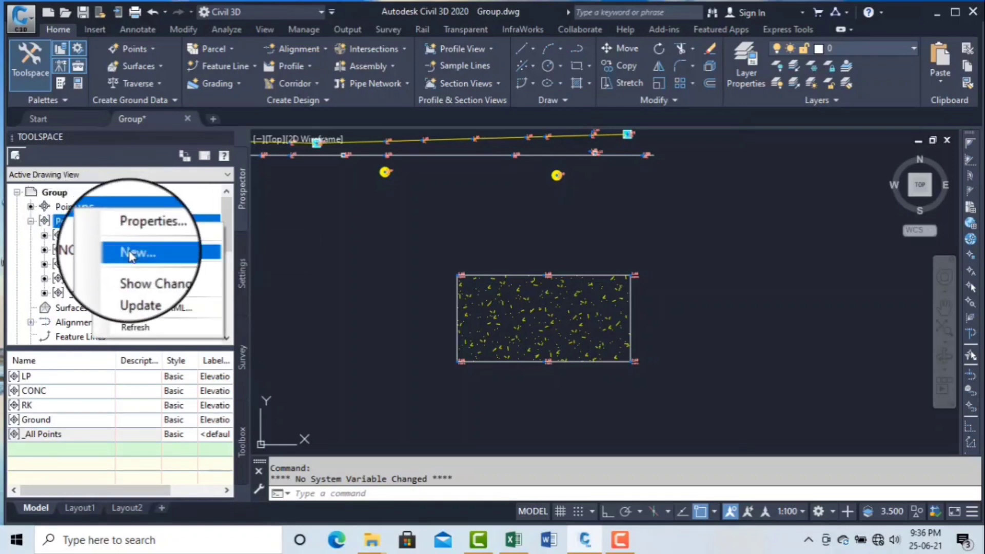
left_click(132, 255)
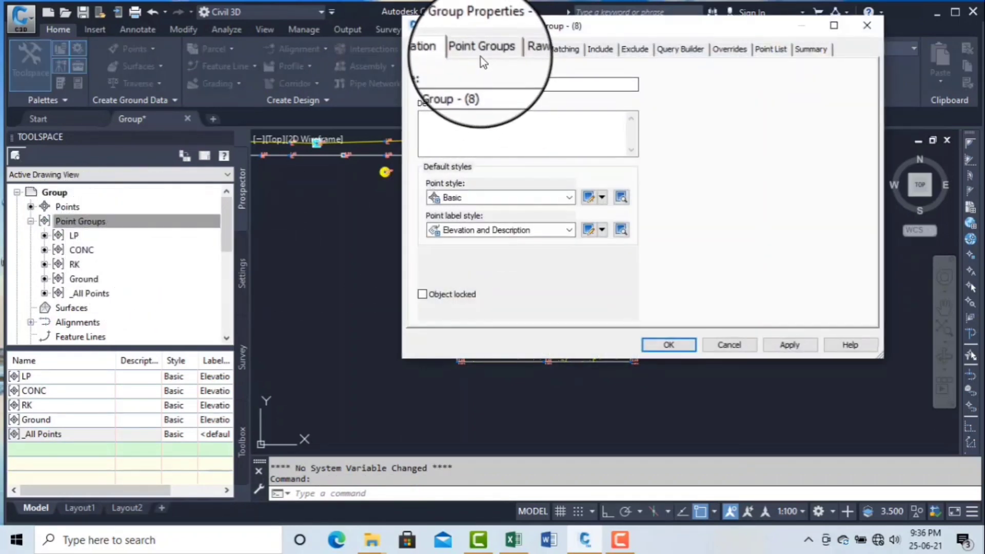
left_click(481, 57)
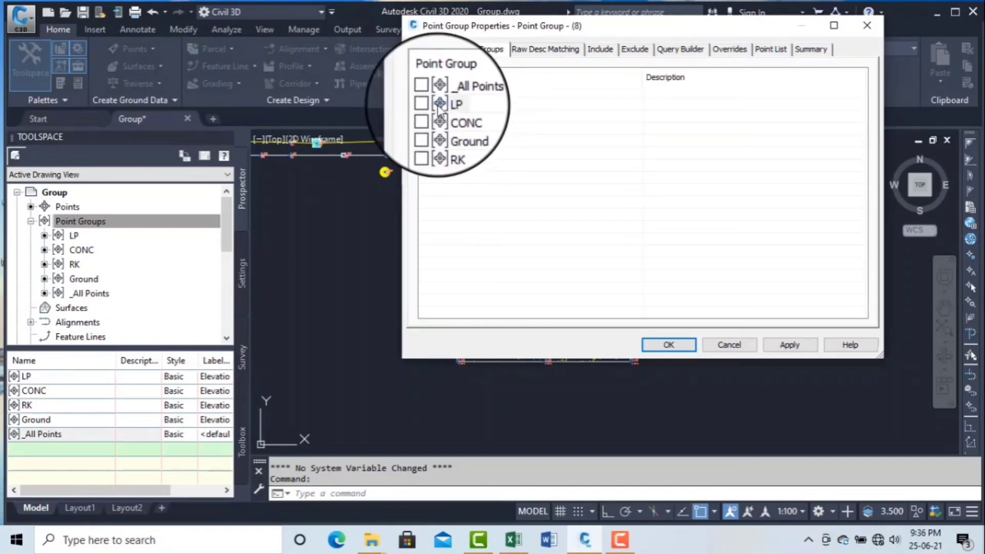
left_click(767, 50)
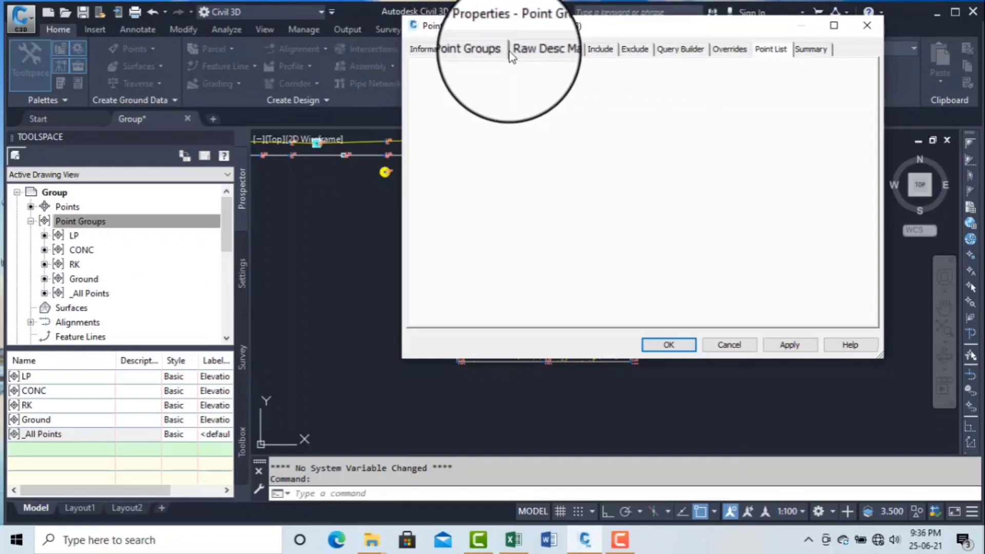
Include the _All Points group in the new point group and check the resulting point list
left_click(491, 52)
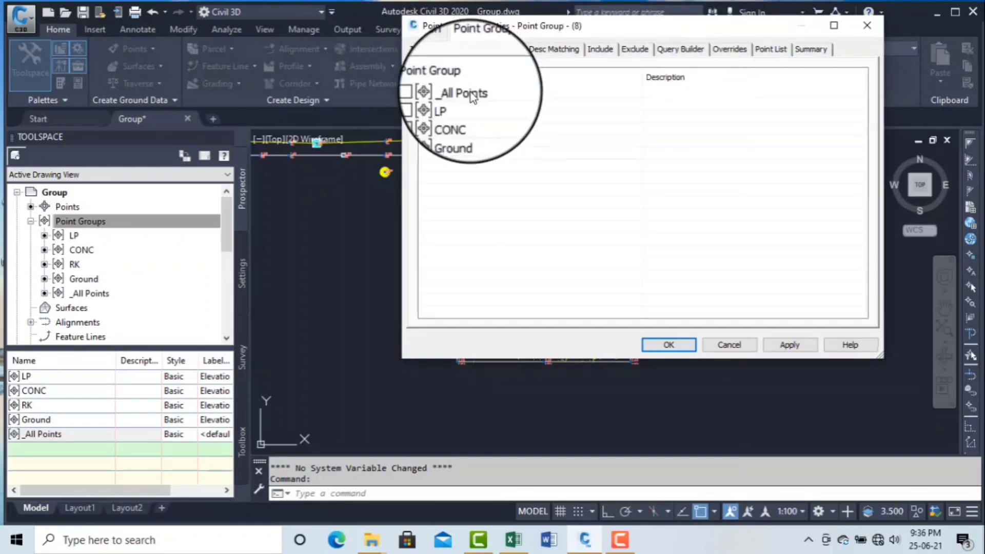
left_click(470, 92)
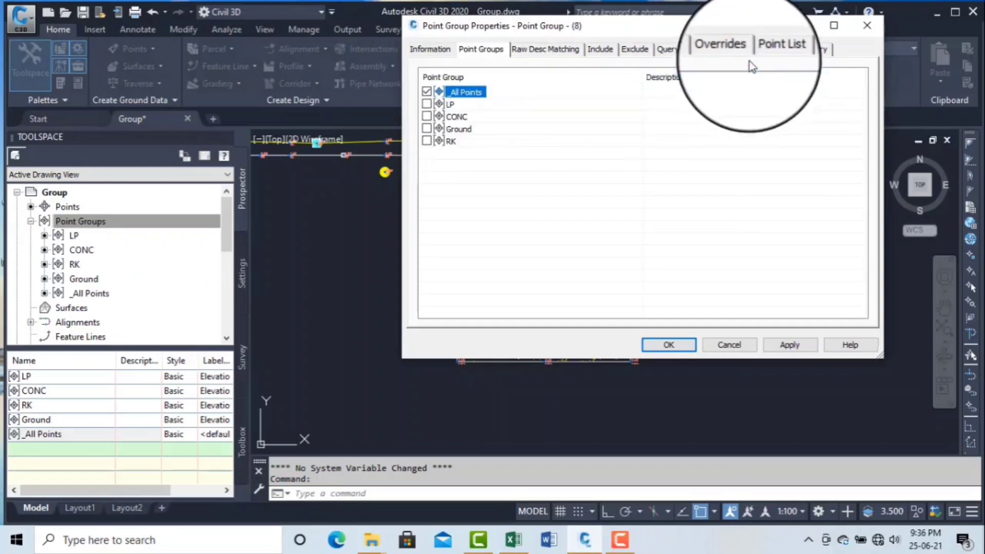
left_click(768, 51)
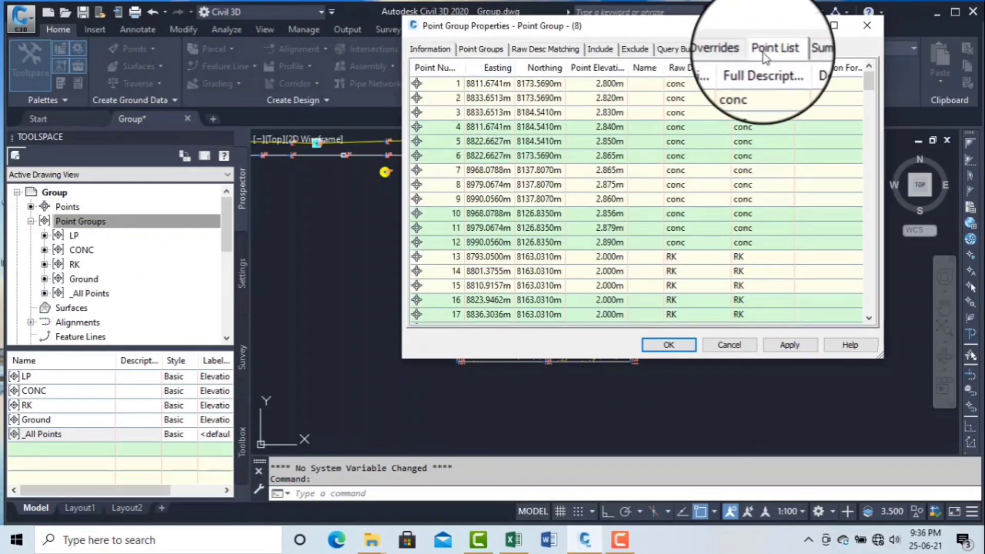
Check the point groups selected for inclusion and name the new point group MAIN
left_click(491, 51)
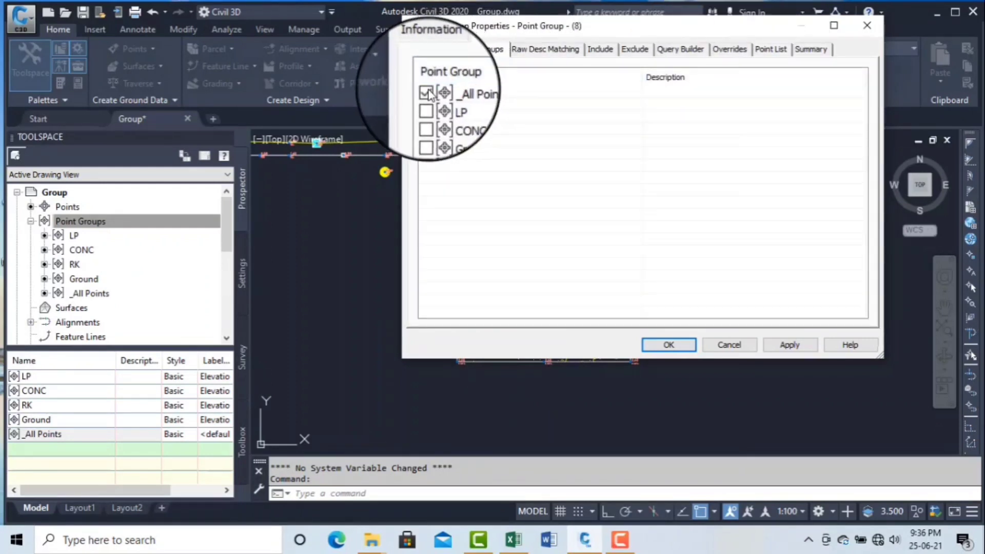
left_click(443, 50)
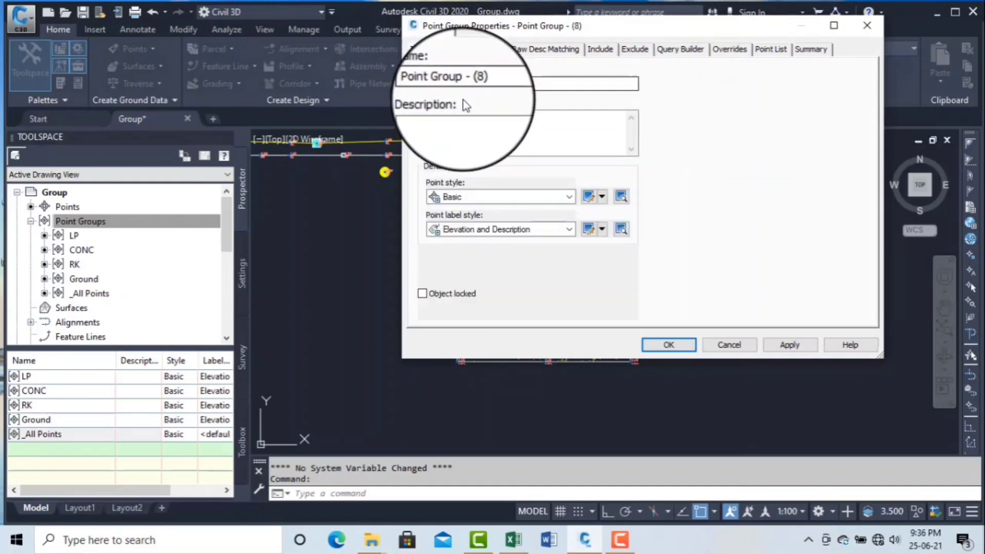
left_click_drag(485, 84, 414, 85)
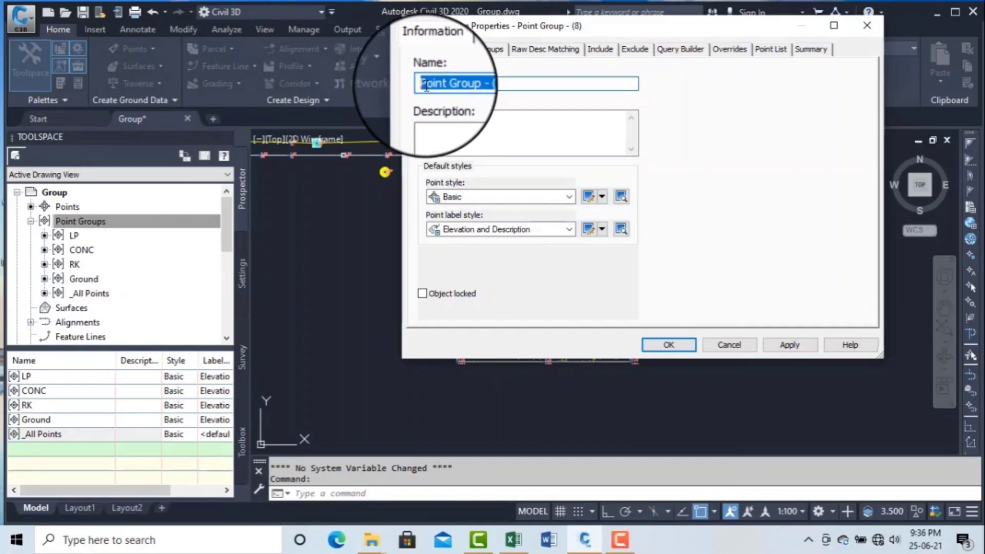
type("main")
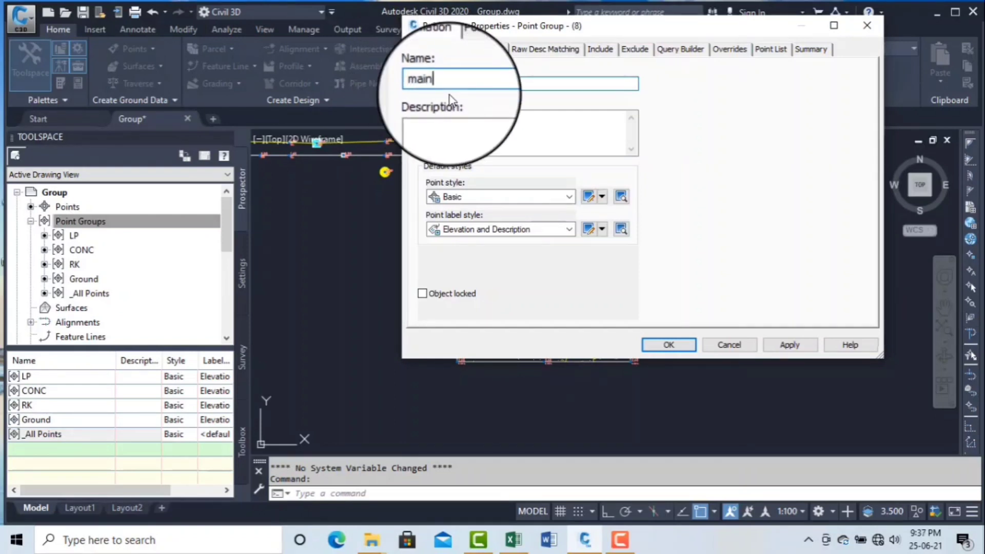
type("MAIN")
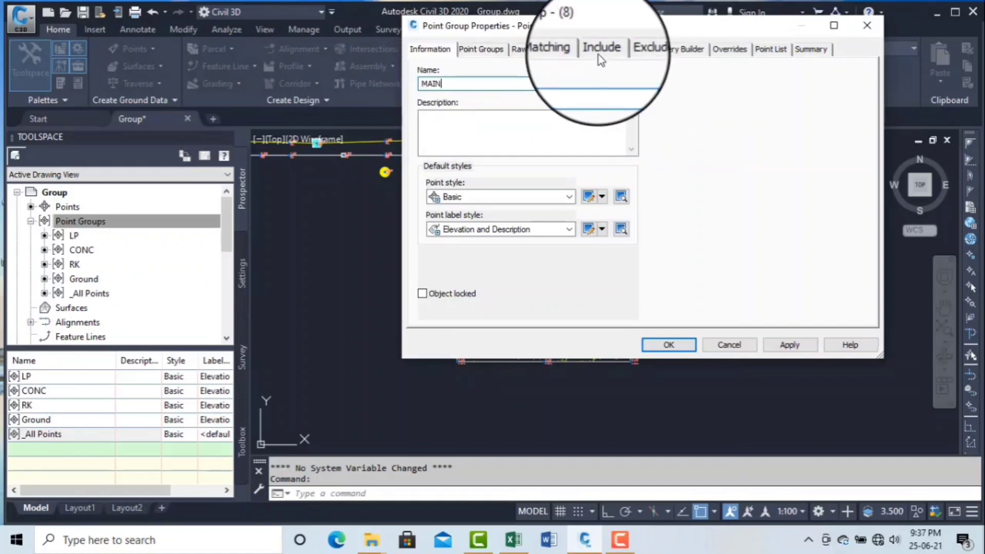
Turn on number matching for the MAIN group's included points and enter the range 1-20 plus a second range starting at 30
left_click(599, 50)
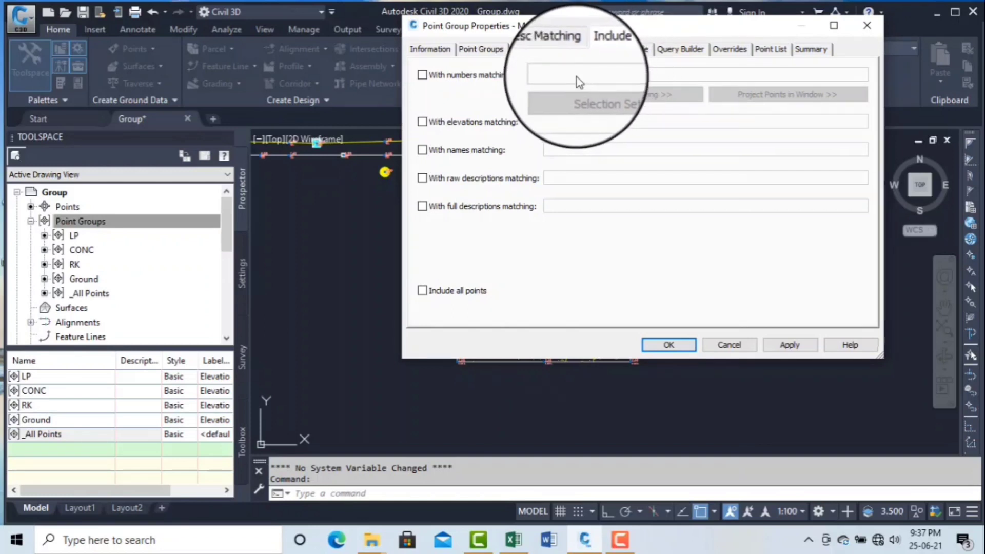
left_click(498, 76)
left_click(568, 83)
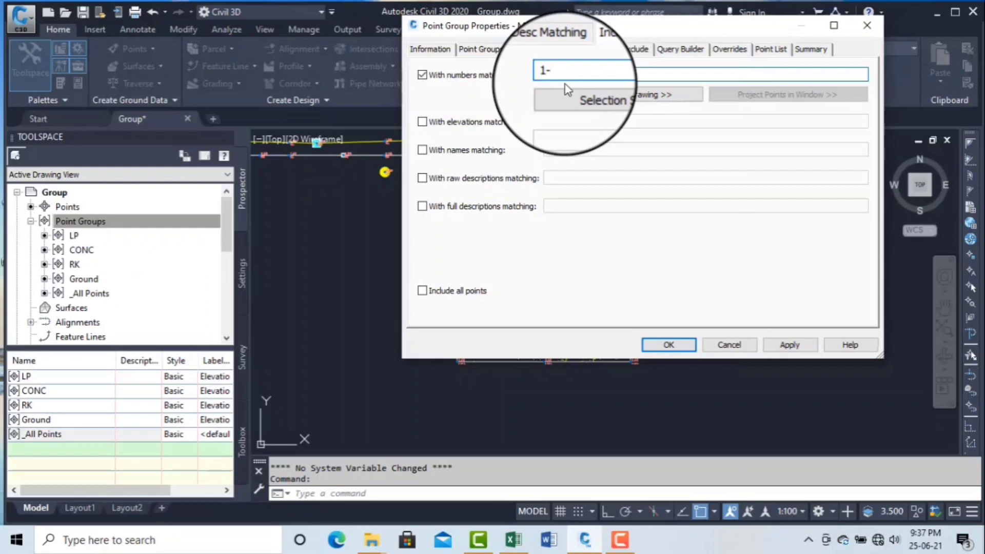
type("1-20")
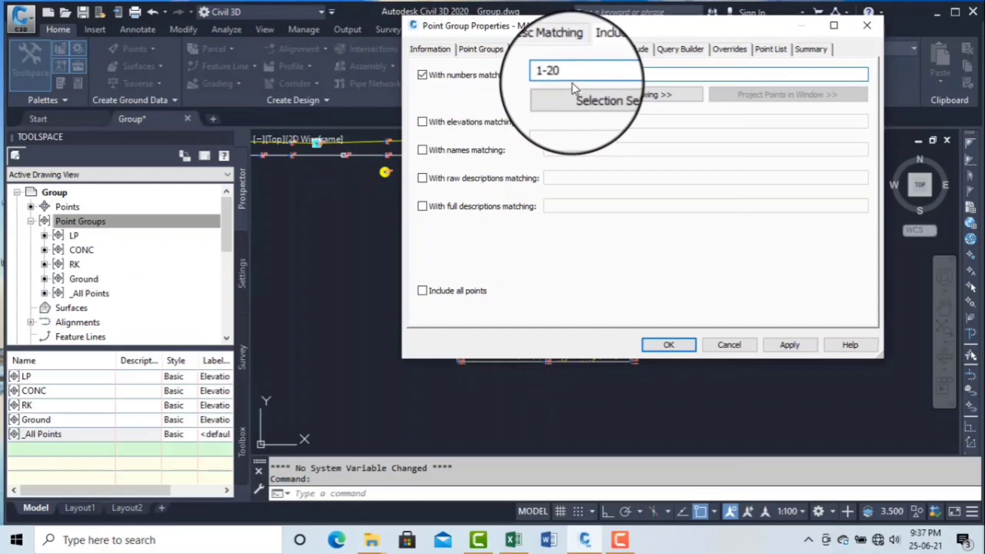
type(",")
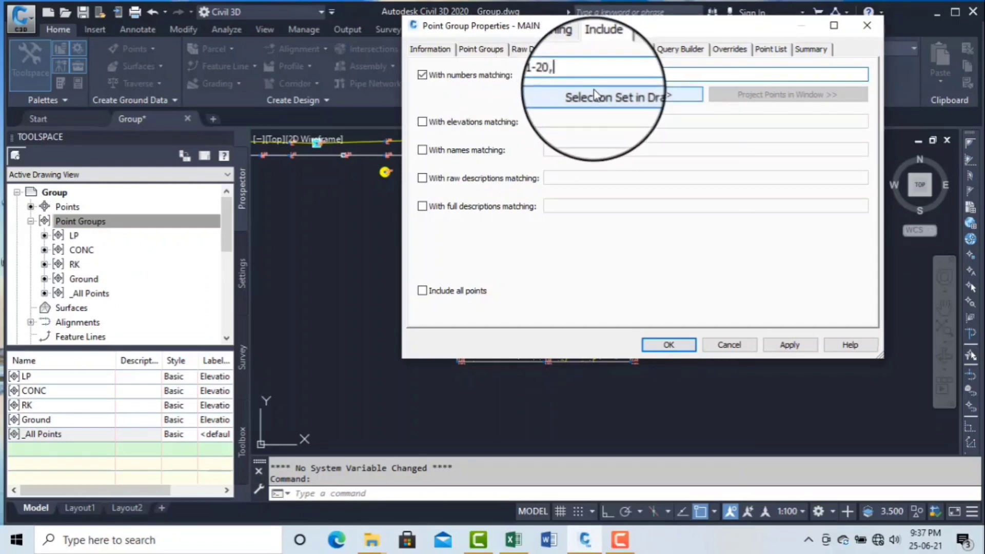
type("30-")
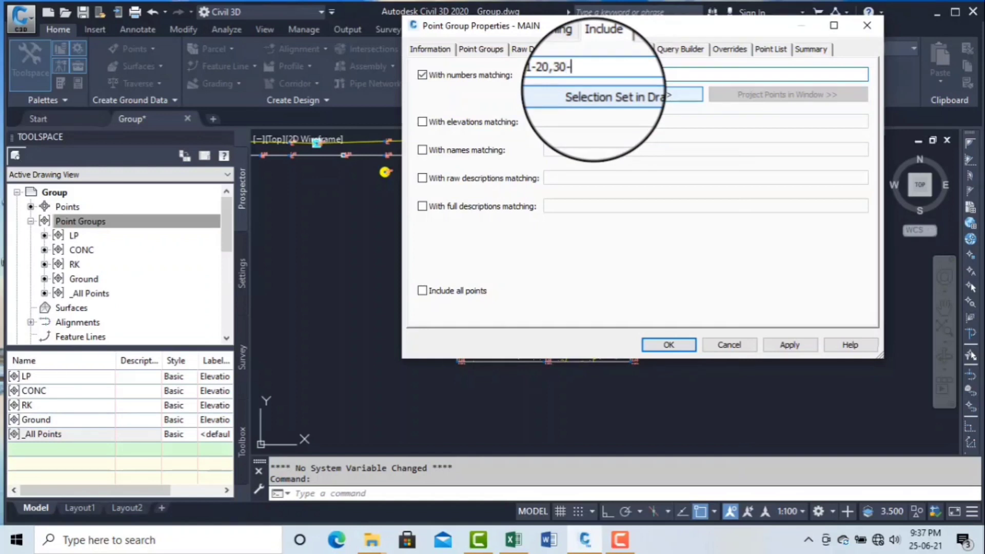